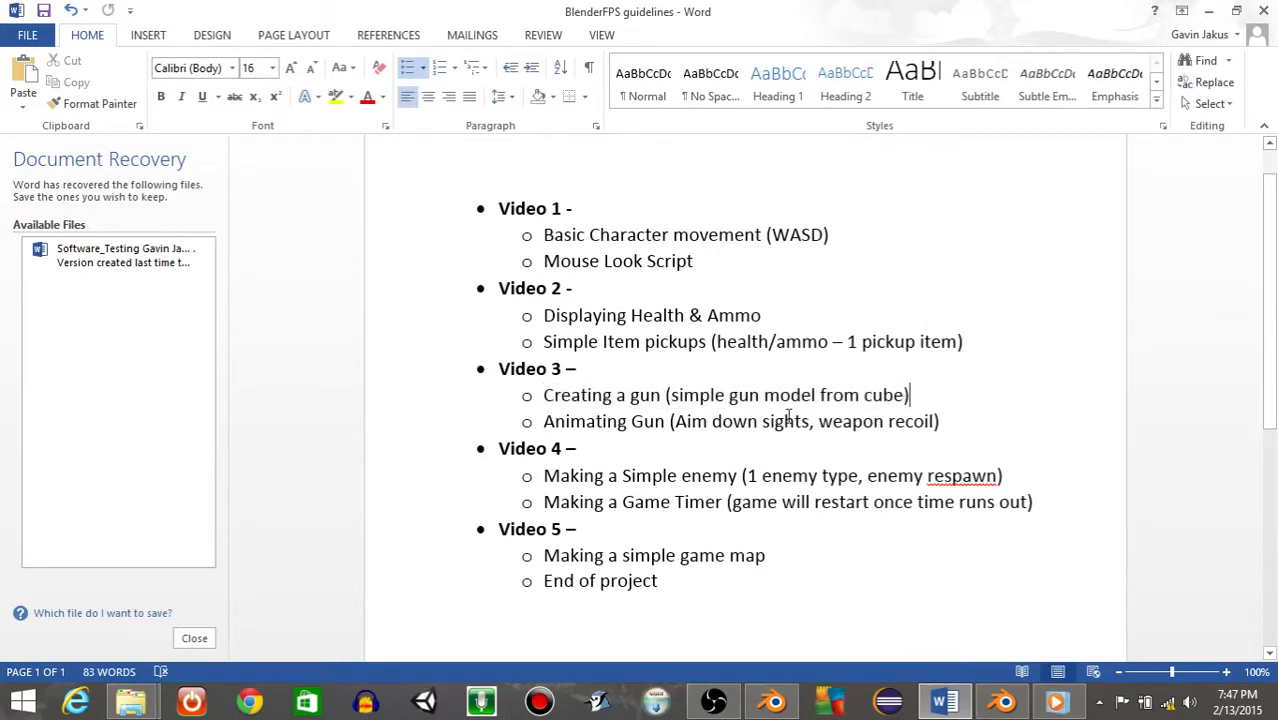
{"action": "left_click_drag", "start_coordinate": [543, 421], "coordinate": [955, 424]}
{"action": "left_click", "coordinate": [955, 425]}
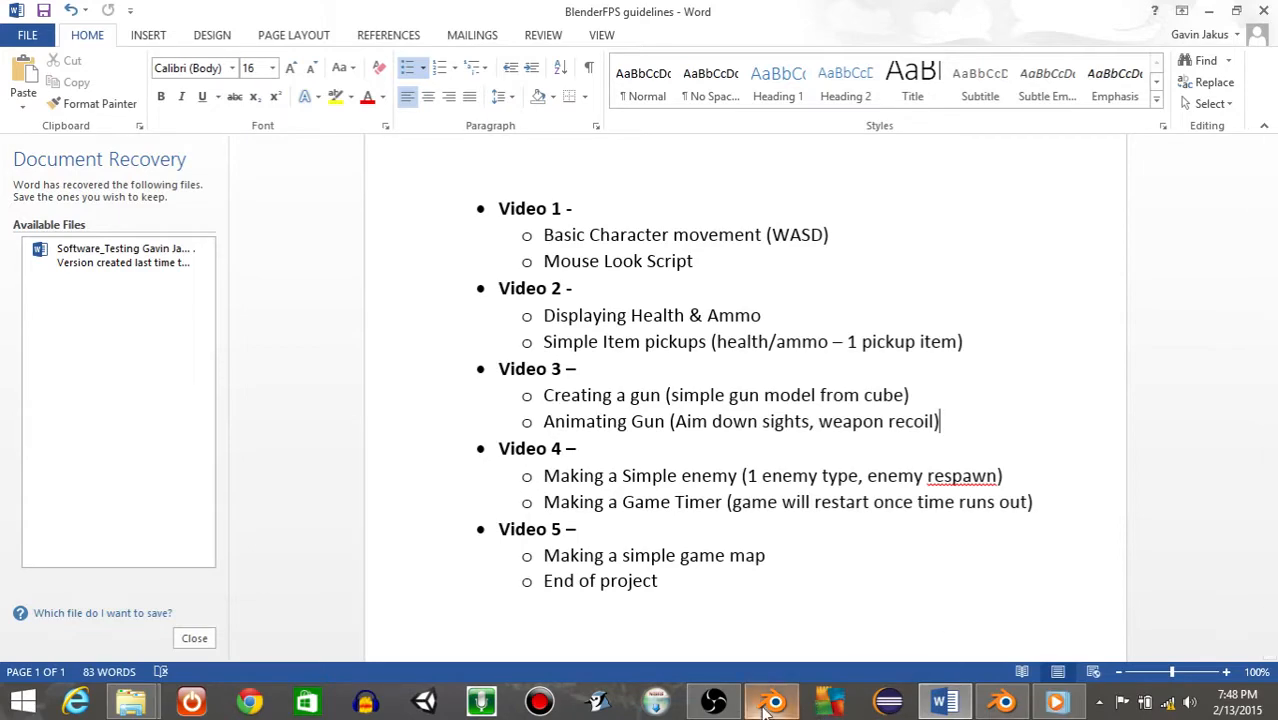
Step: Switch to Blender and make the HUD scene the active scene
{"action": "left_click", "coordinate": [1003, 703]}
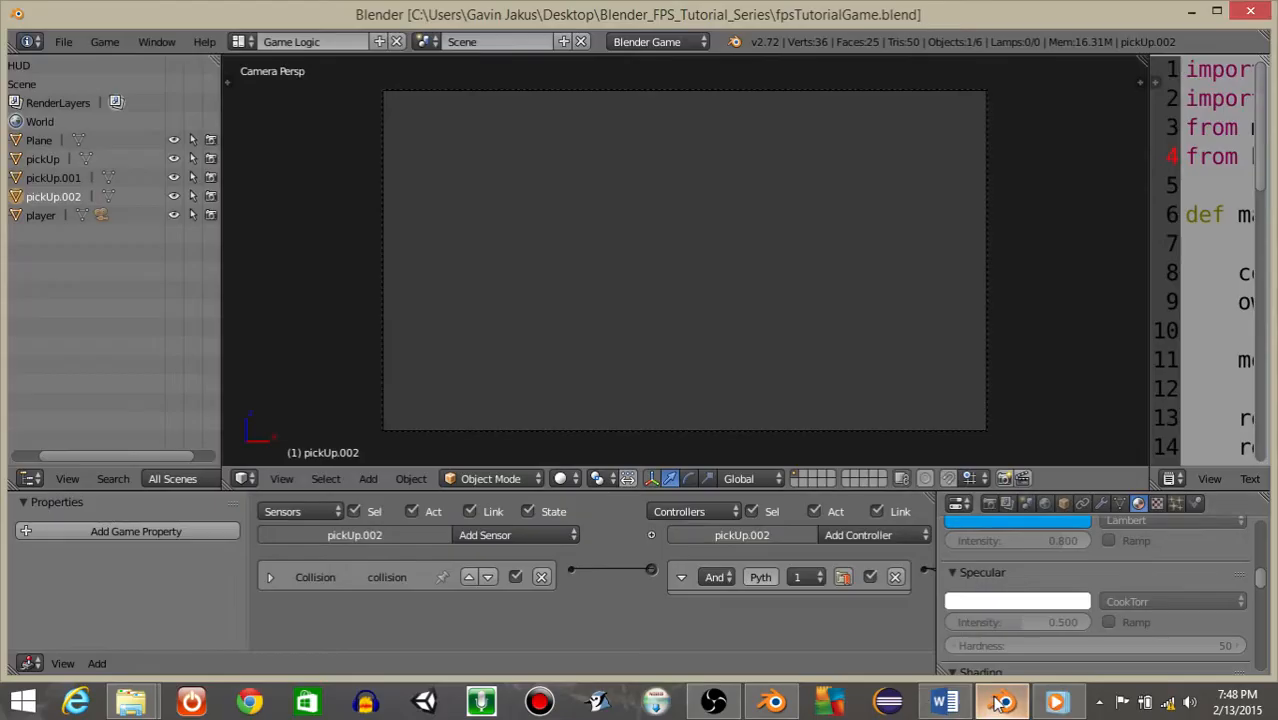
{"action": "left_click", "coordinate": [424, 42]}
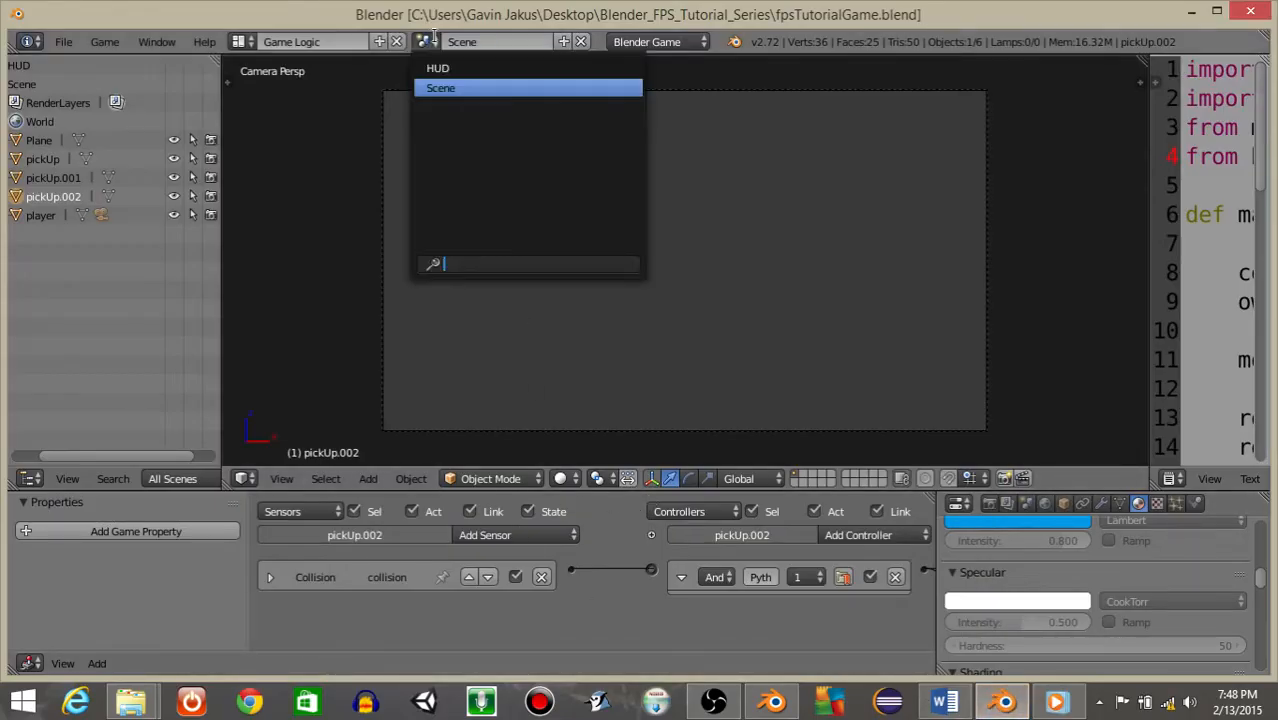
{"action": "left_click", "coordinate": [434, 66]}
Step: Rotate all objects of the HUD scene together by 90° about the global X axis
{"action": "middle_click_drag", "start_coordinate": [728, 255], "coordinate": [697, 279]}
{"action": "key", "text": "a"}
{"action": "key", "text": "a"}
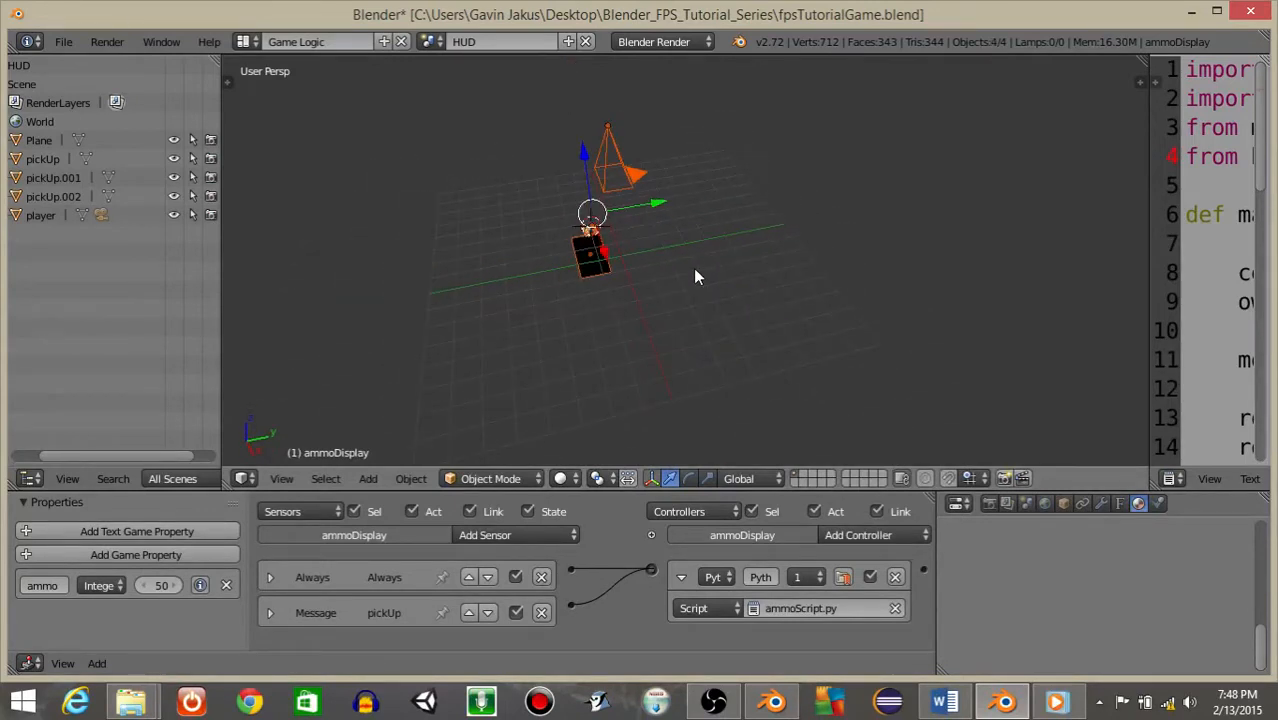
{"action": "type", "text": "rx90"}
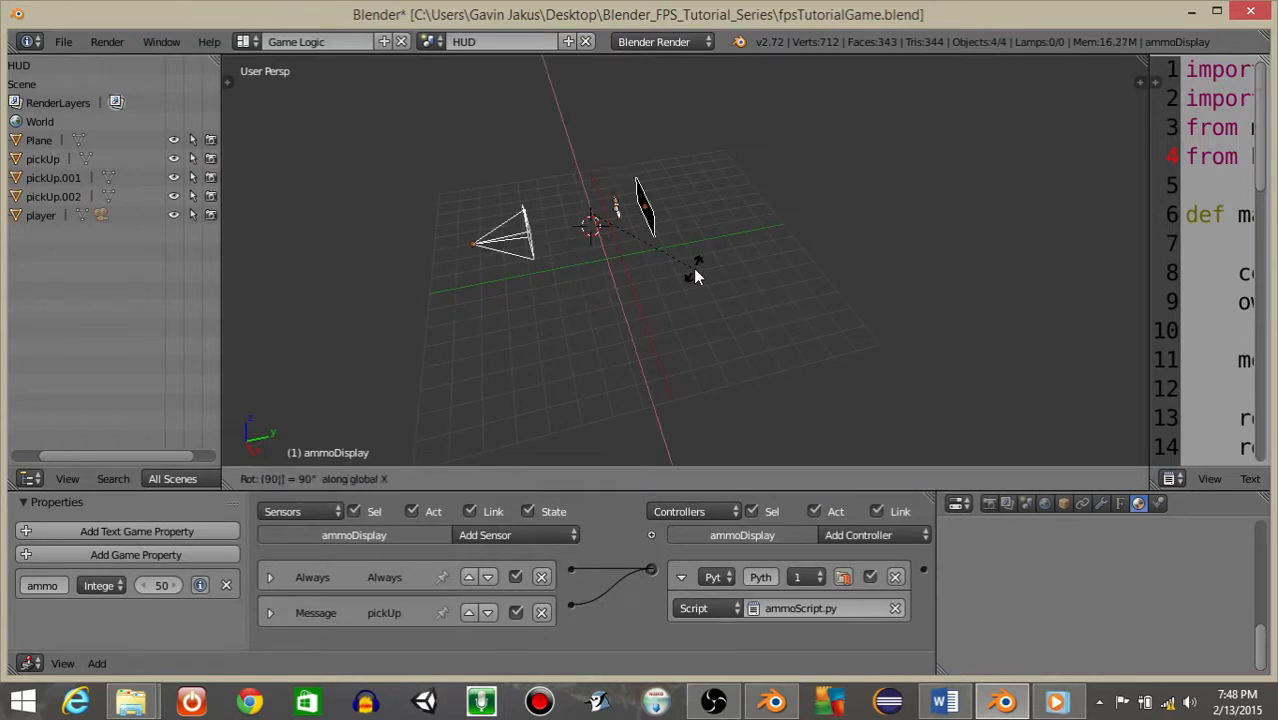
{"action": "key", "text": "Return"}
{"action": "key", "text": "KP_0"}
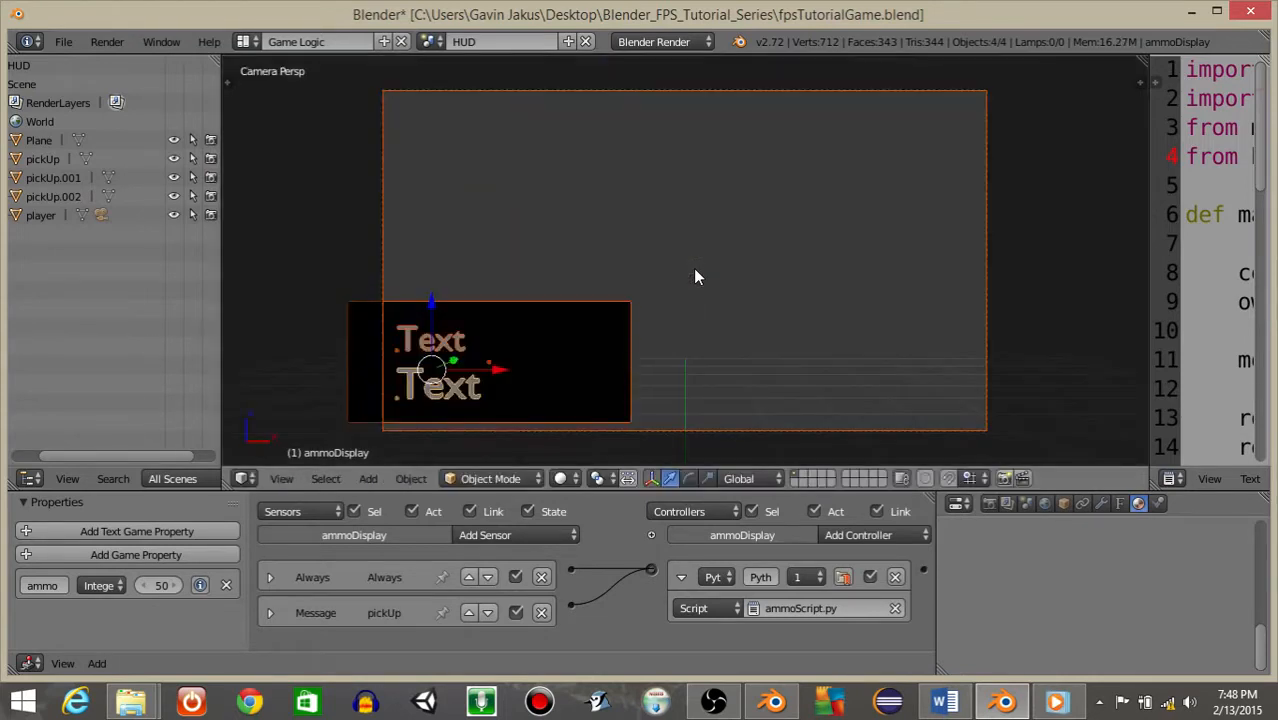
Step: Run the game from the camera view to check the health and ammo display, and stop it again
{"action": "key", "text": "p"}
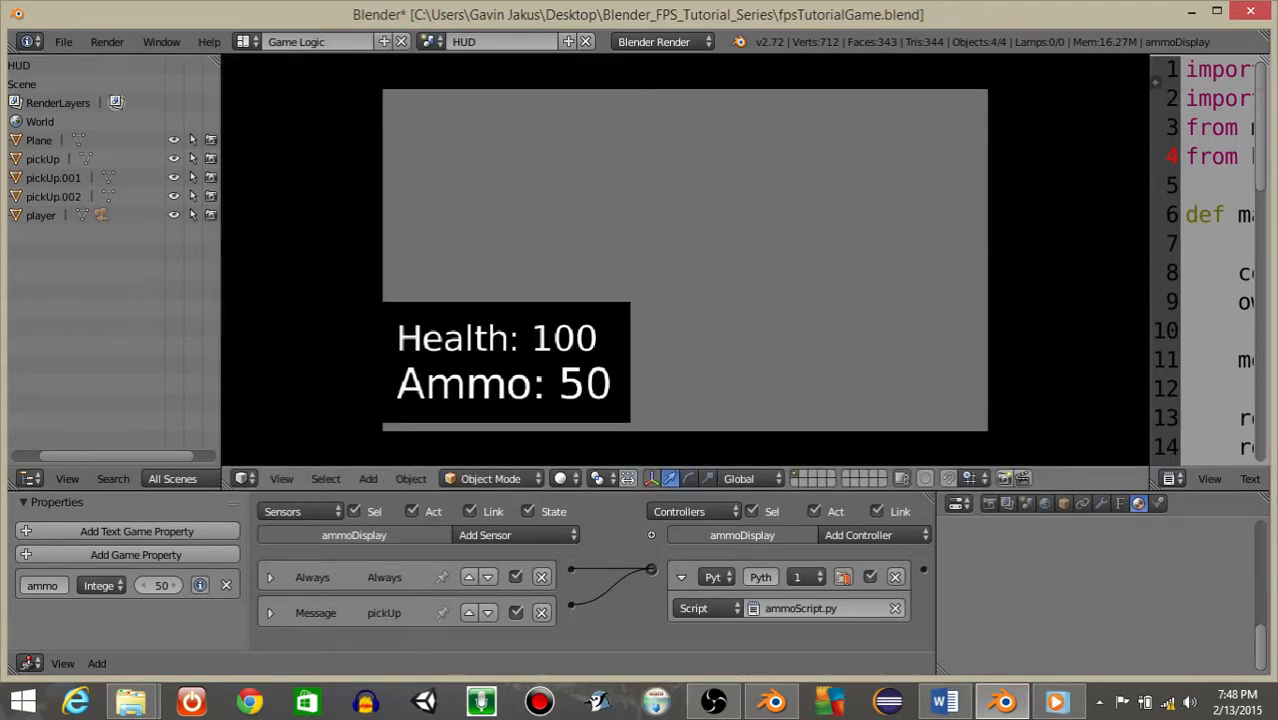
{"action": "key", "text": "Escape"}
{"action": "key", "text": "KP_0"}
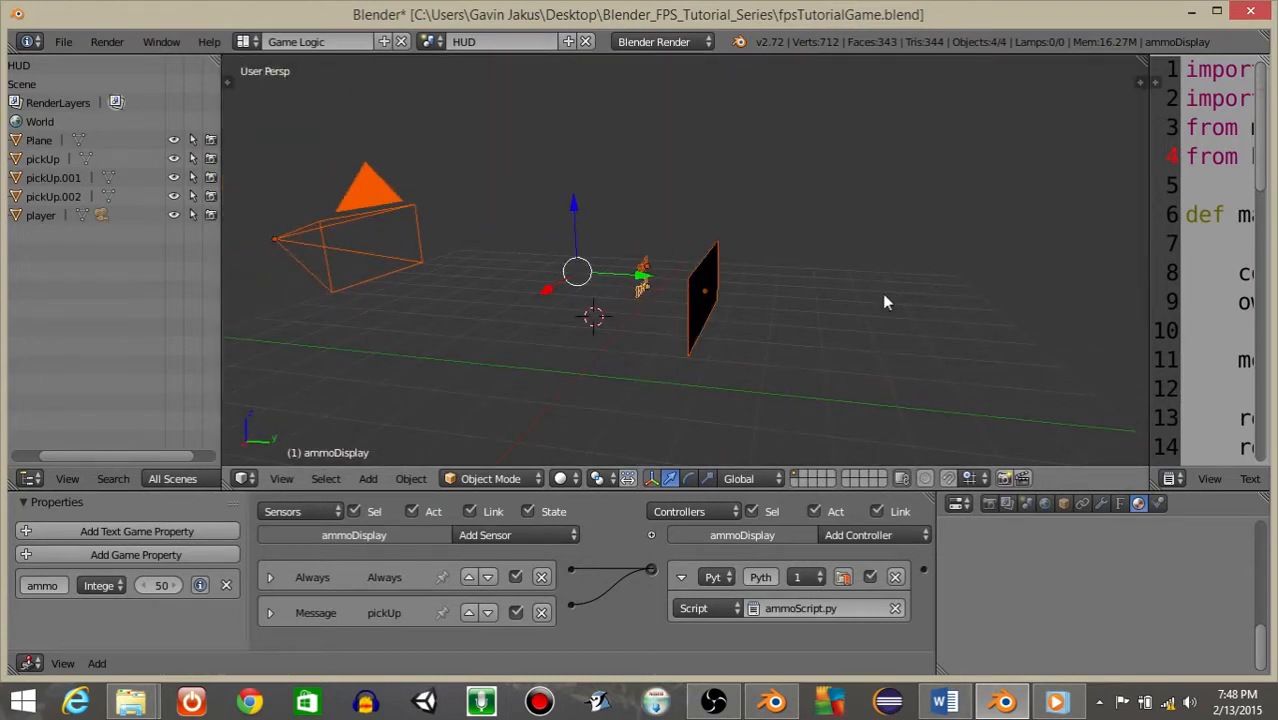
Step: Select the HUD camera and snap the 3D cursor to it
{"action": "key", "text": "KP_0"}
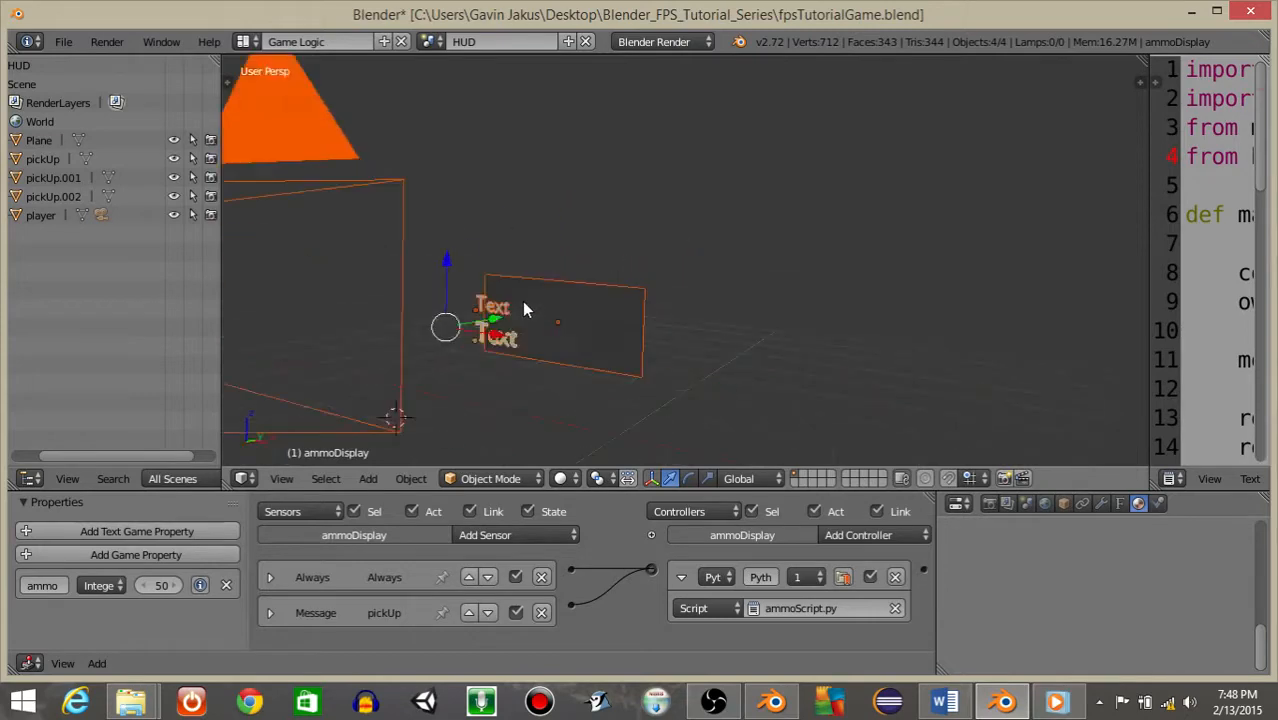
{"action": "middle_click_drag", "start_coordinate": [805, 288], "coordinate": [352, 260]}
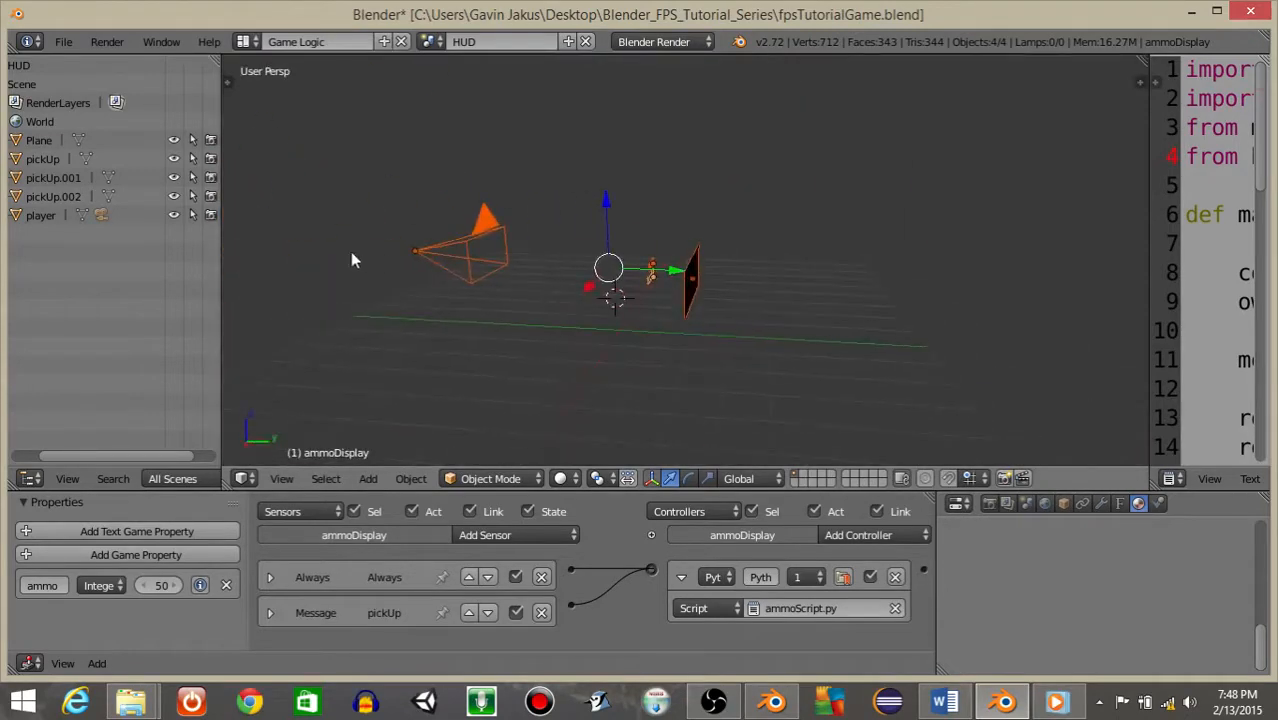
{"action": "right_click", "coordinate": [410, 256]}
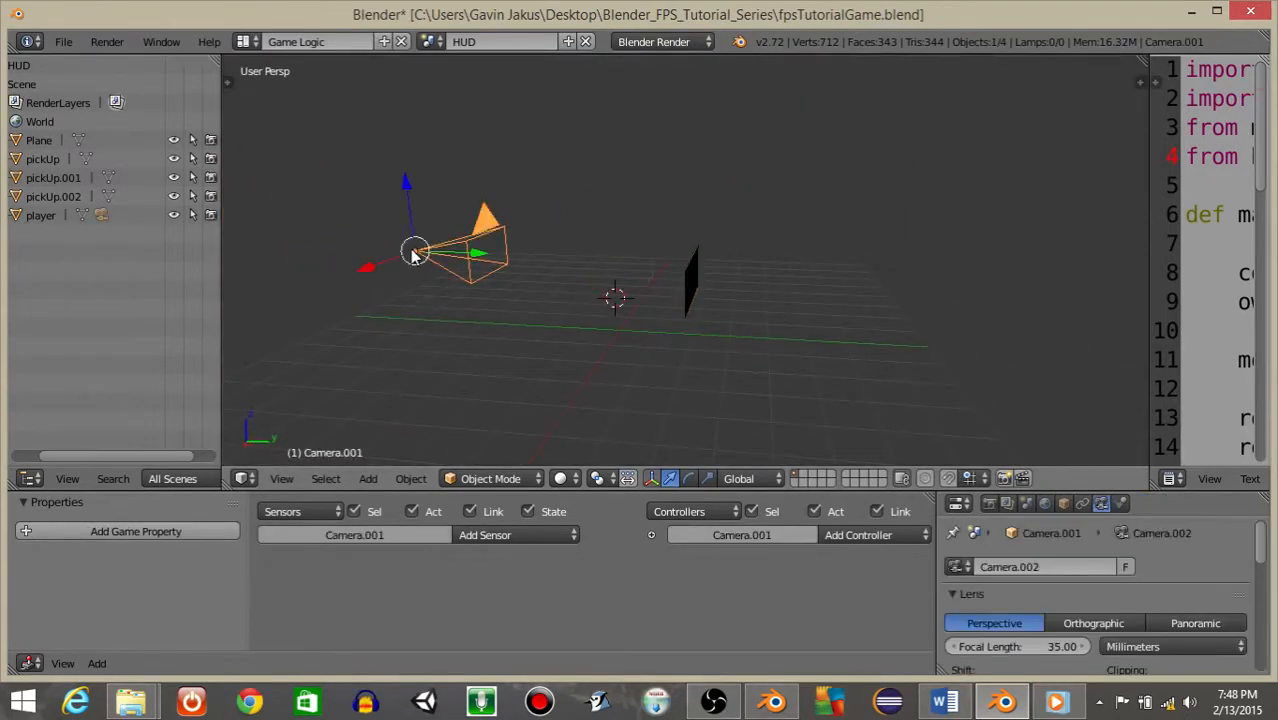
{"action": "left_click", "coordinate": [410, 478]}
{"action": "mouse_move", "coordinate": [435, 316]}
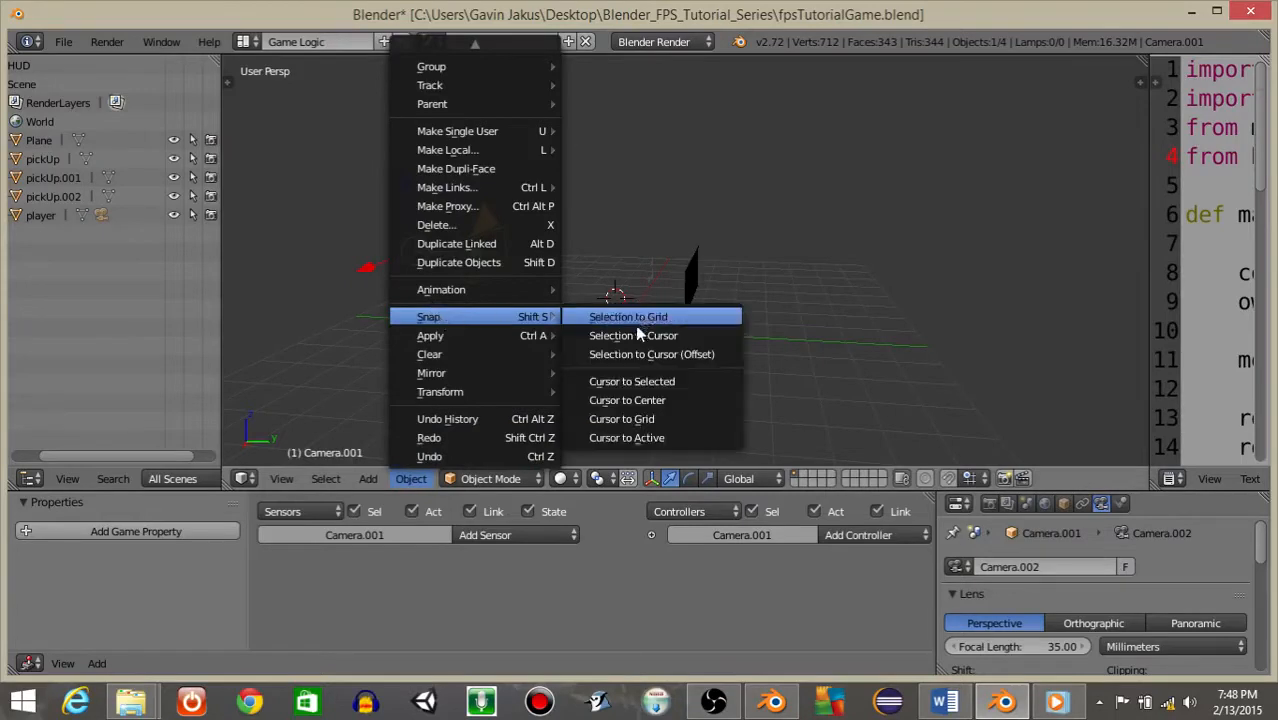
{"action": "left_click", "coordinate": [631, 381]}
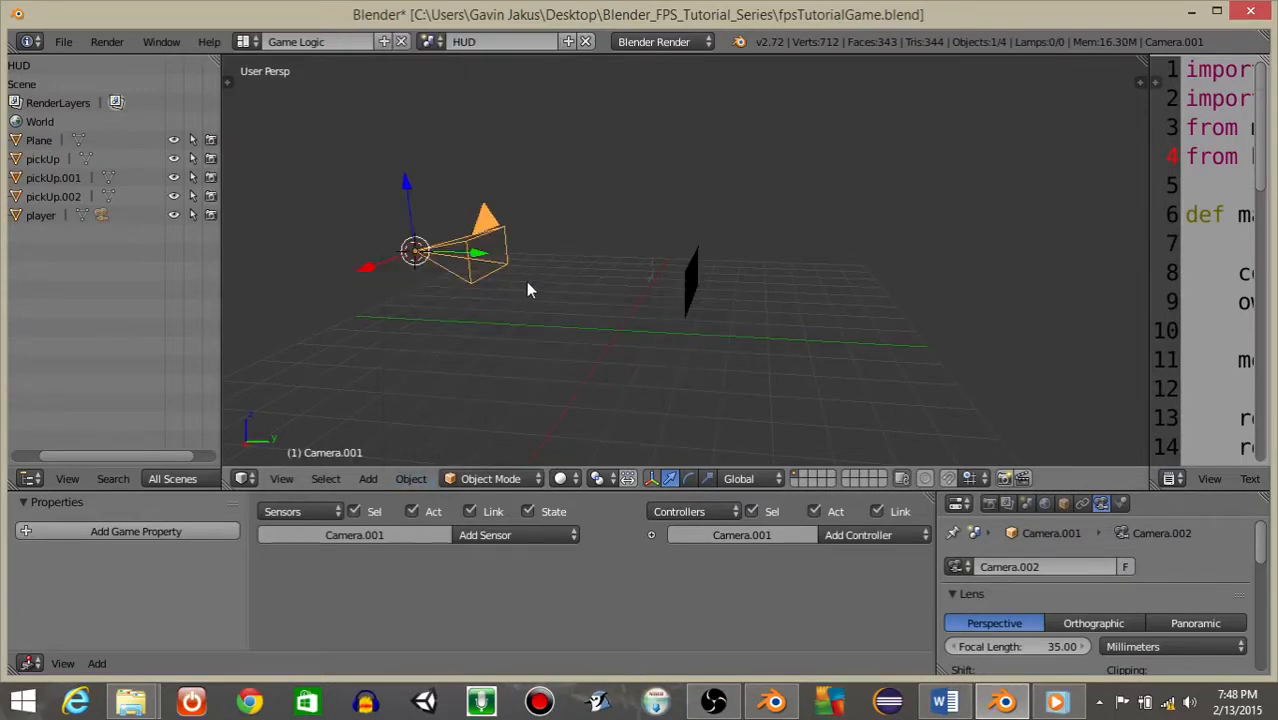
Step: Add a cube at the camera's position and move it along the Y axis to just in front of the camera
{"action": "key", "text": "space"}
{"action": "type", "text": "add cub"}
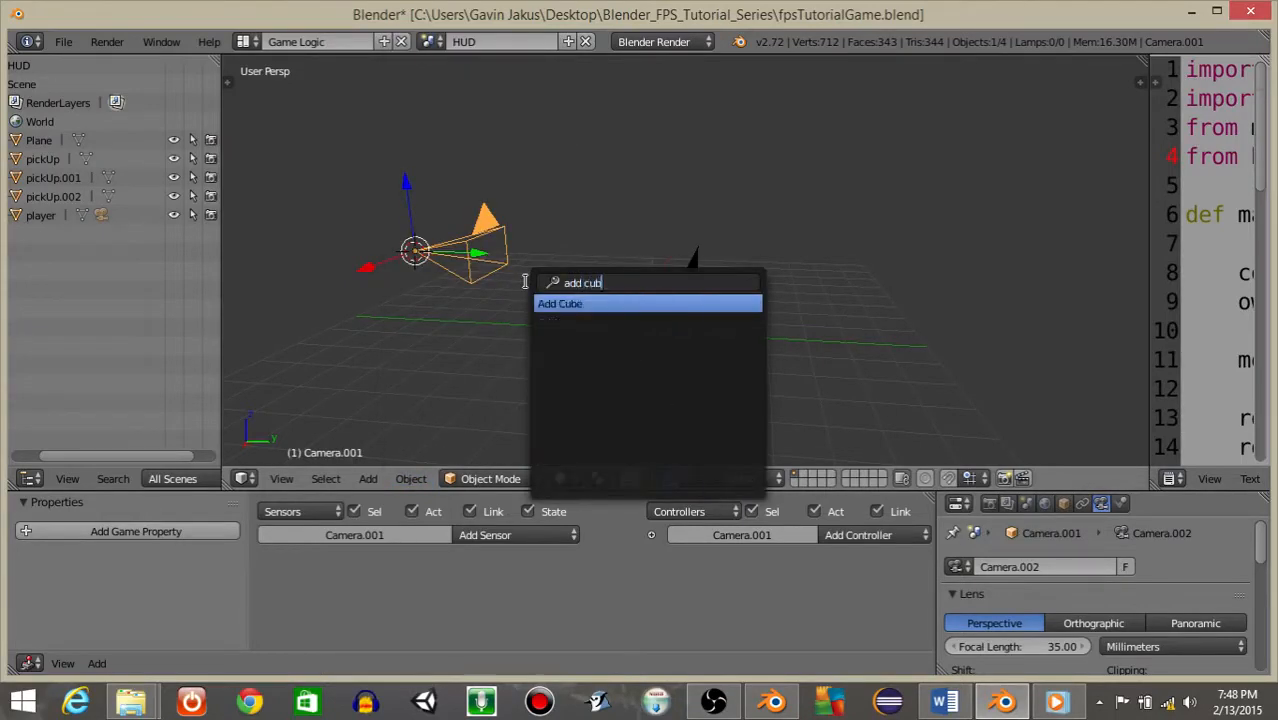
{"action": "key", "text": "Return"}
{"action": "key", "text": "g"}
{"action": "key", "text": "y"}
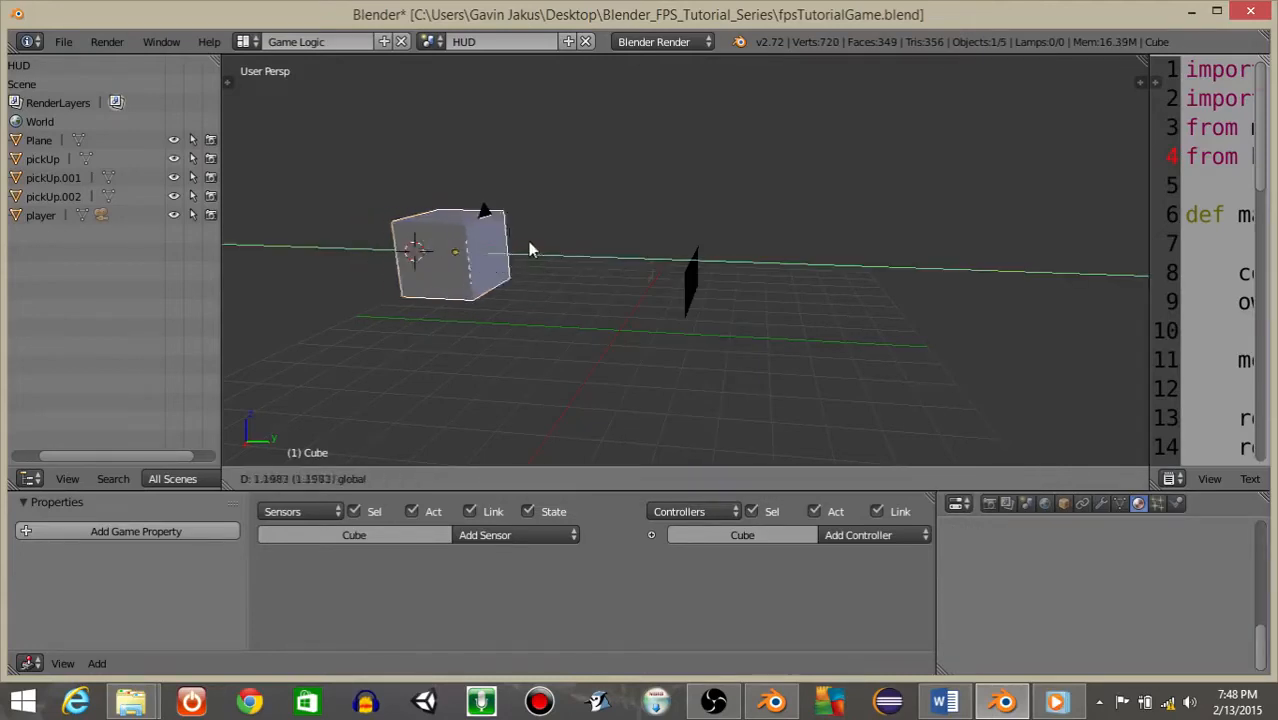
{"action": "left_click", "coordinate": [602, 254]}
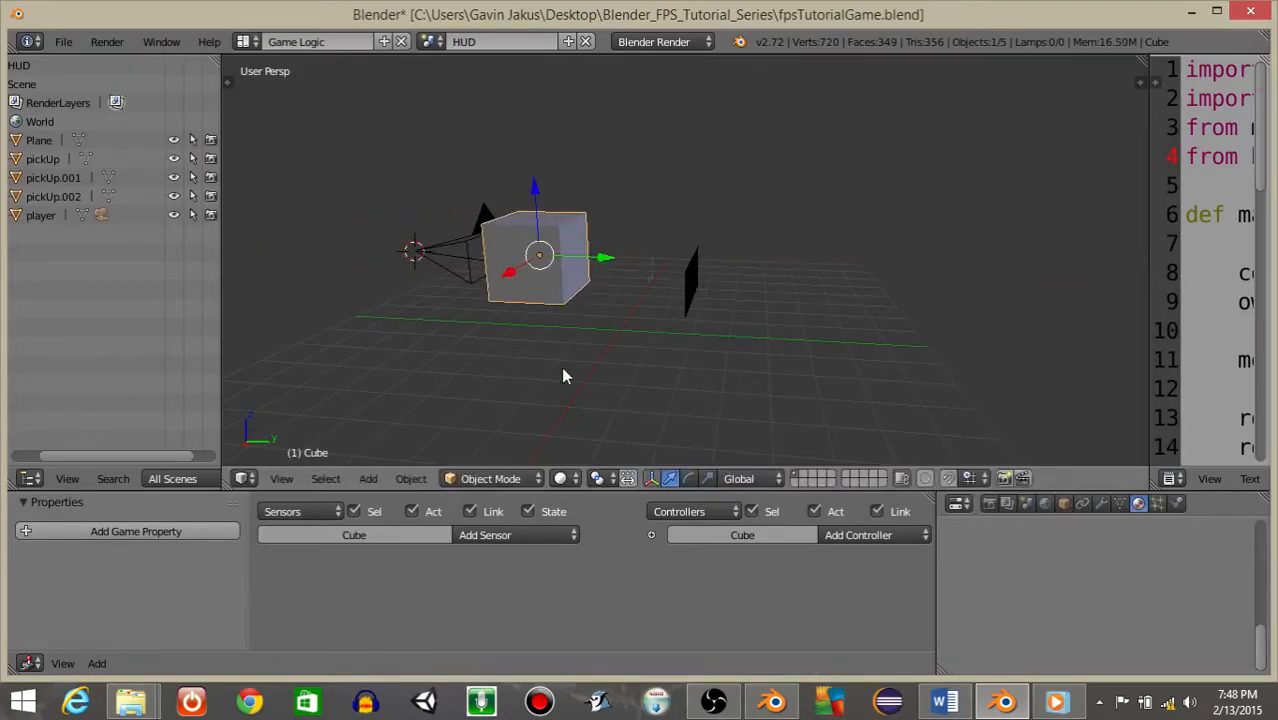
Step: Scale the cube down and stretch it along the Y axis into a long block
{"action": "key", "text": "s"}
{"action": "left_click", "coordinate": [555, 292]}
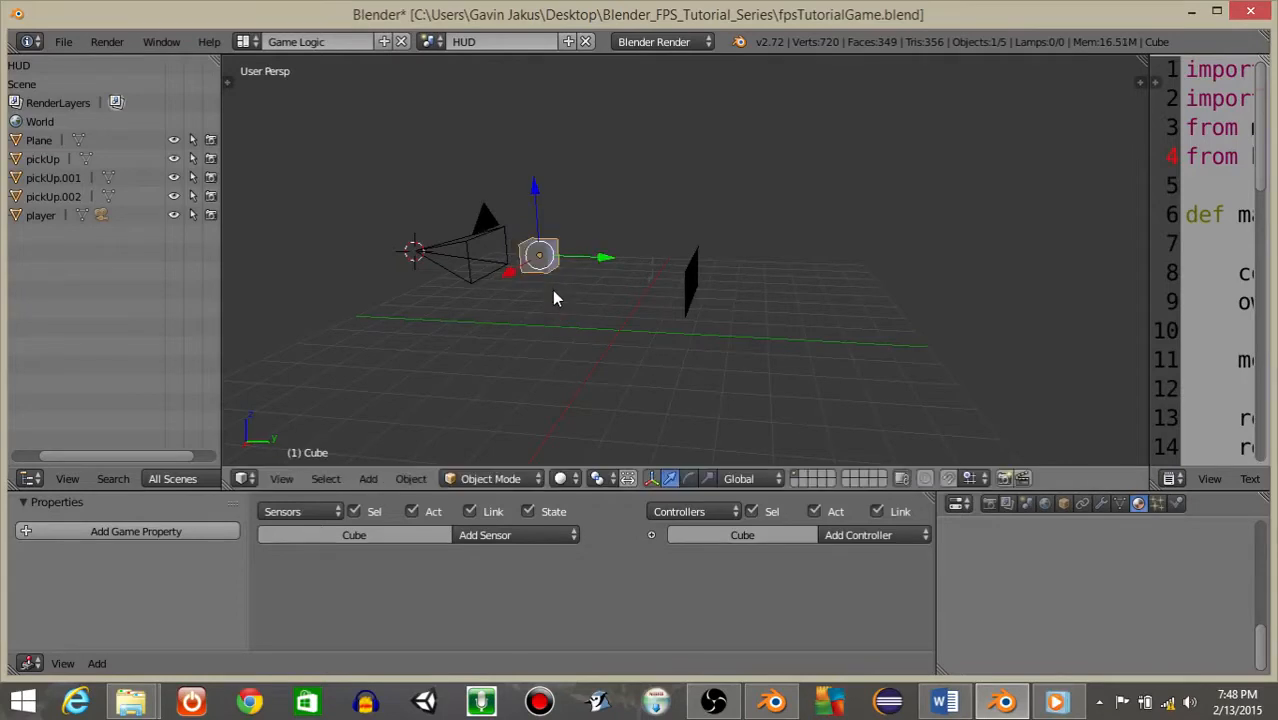
{"action": "scroll", "coordinate": [556, 298], "scroll_direction": "up", "scroll_amount": 10}
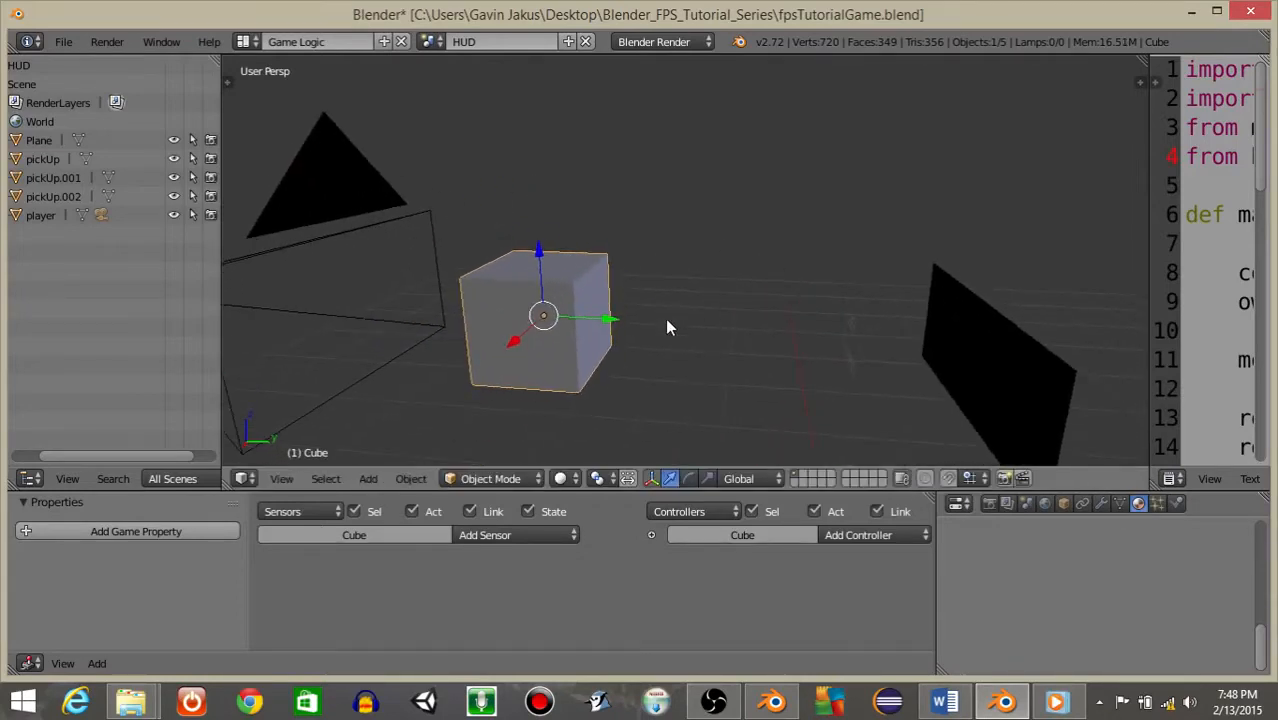
{"action": "key", "text": "s"}
{"action": "key", "text": "y"}
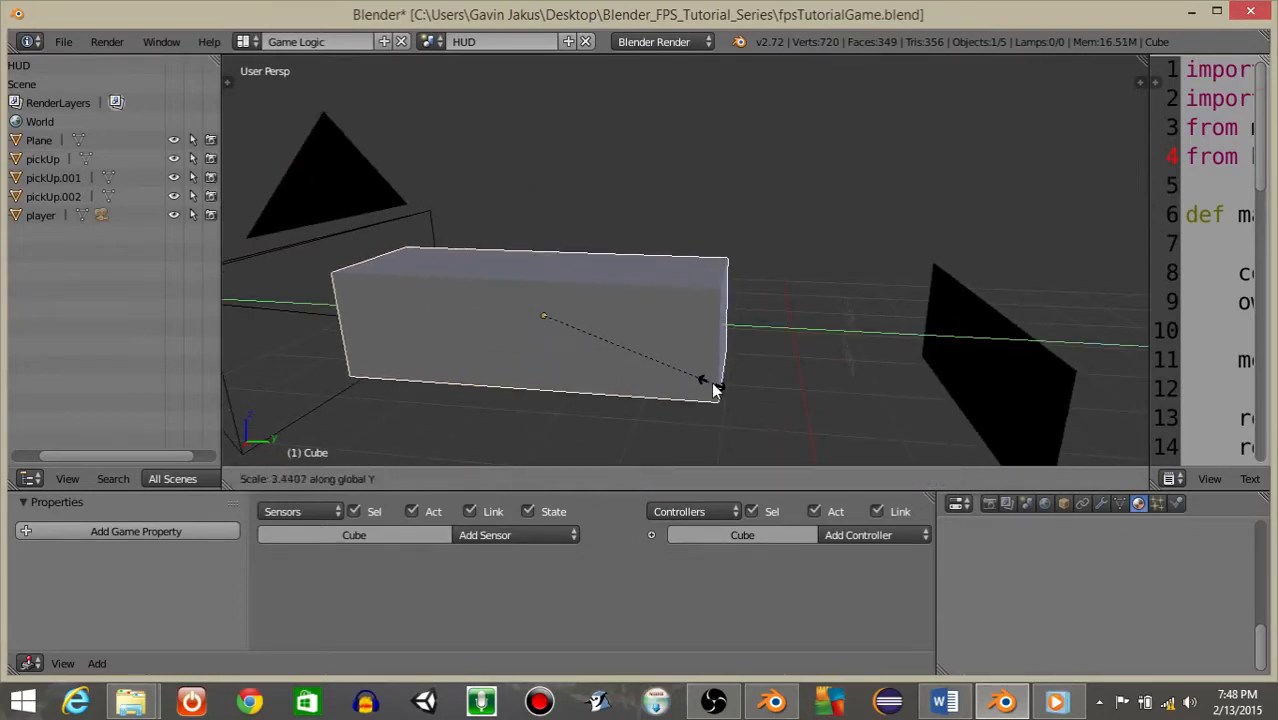
{"action": "left_click", "coordinate": [688, 390]}
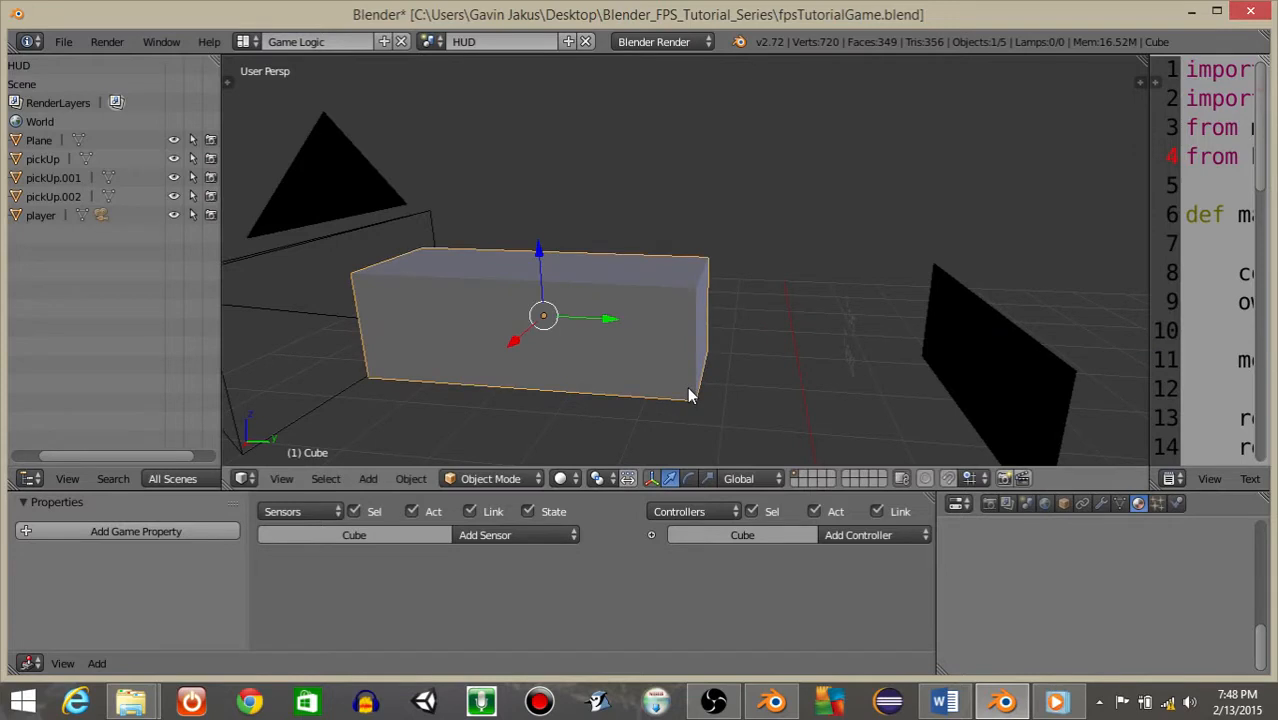
Step: Enter Edit Mode on the block and subdivide its whole mesh once
{"action": "left_click", "coordinate": [465, 479]}
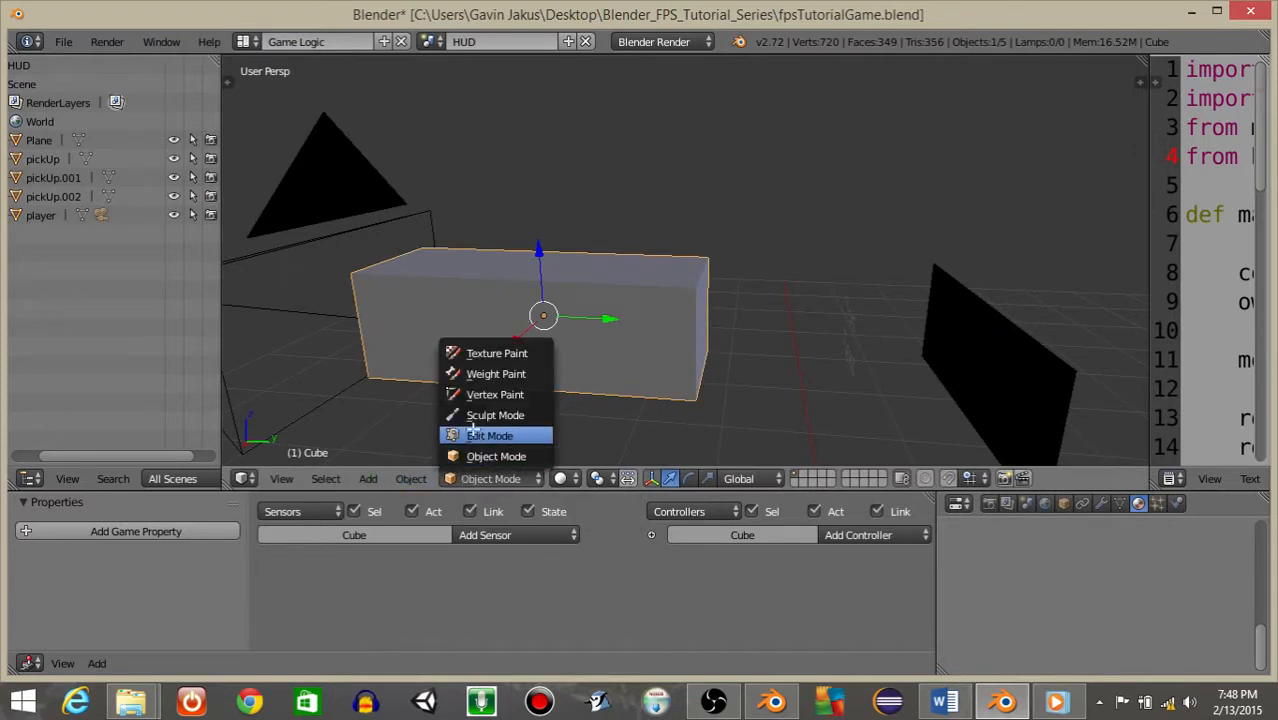
{"action": "left_click", "coordinate": [482, 436]}
{"action": "middle_click_drag", "start_coordinate": [525, 287], "coordinate": [648, 365]}
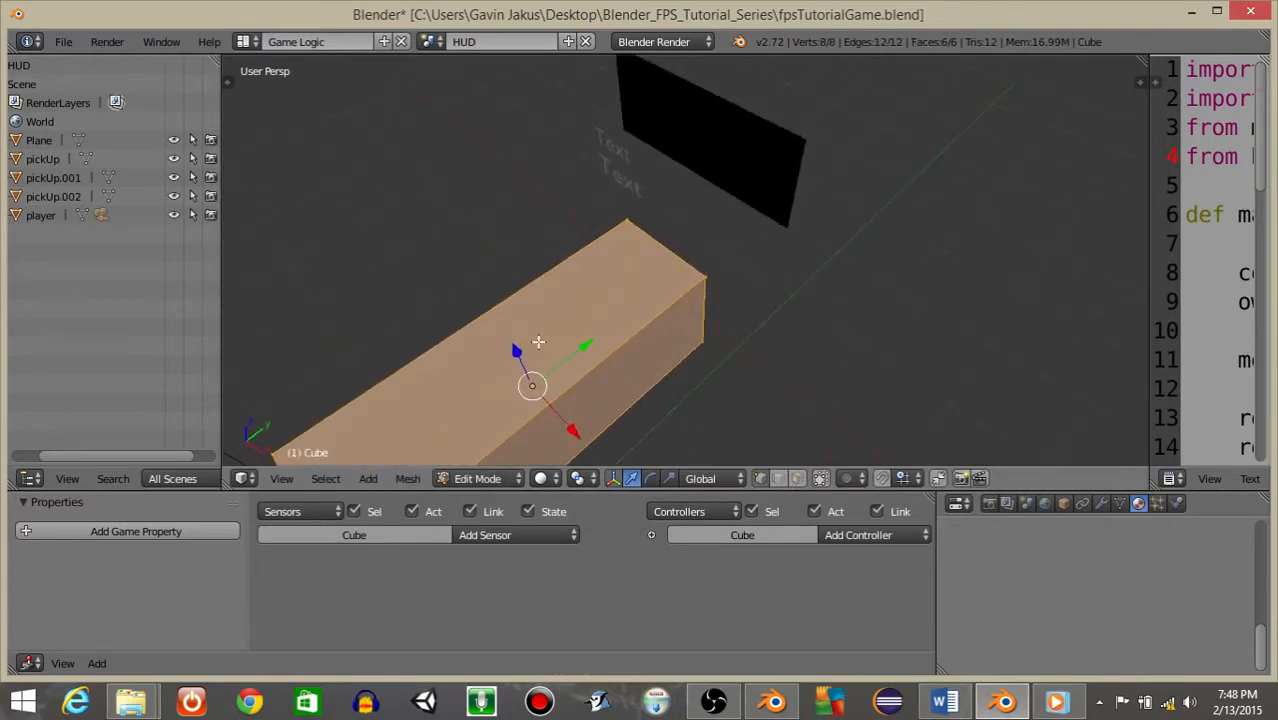
{"action": "middle_click_drag", "start_coordinate": [539, 341], "coordinate": [571, 312]}
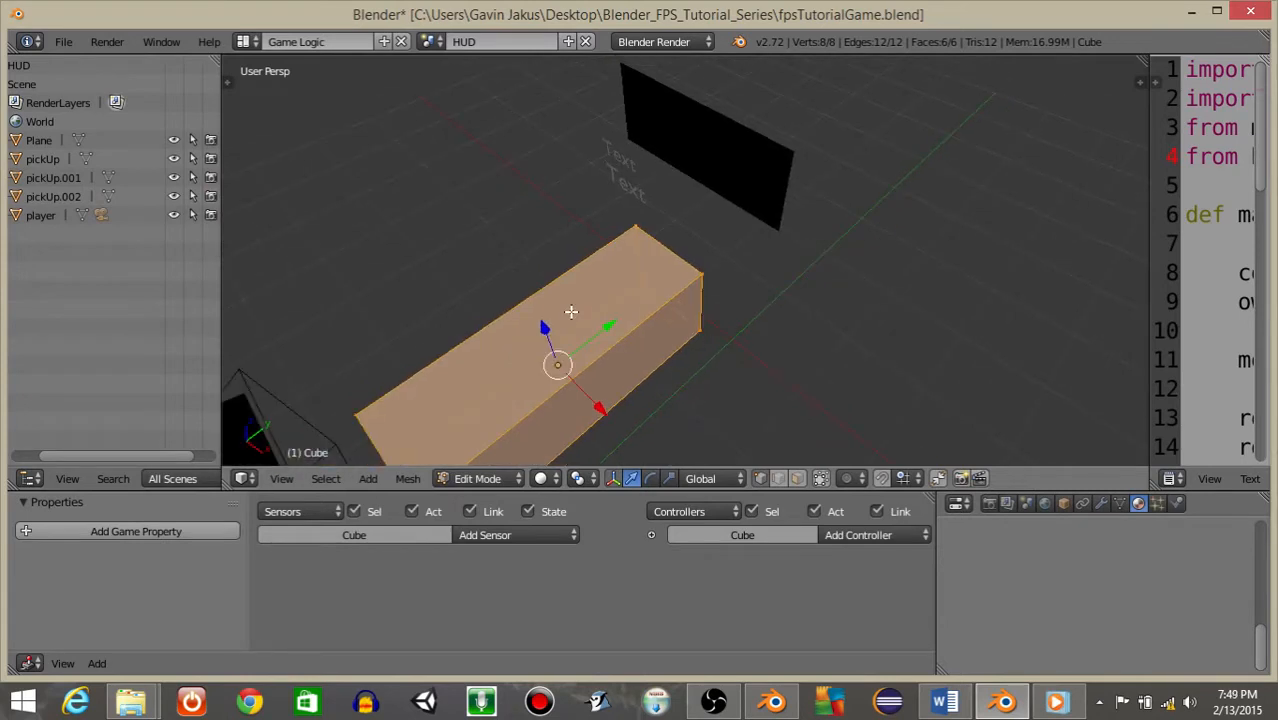
{"action": "key", "text": "w"}
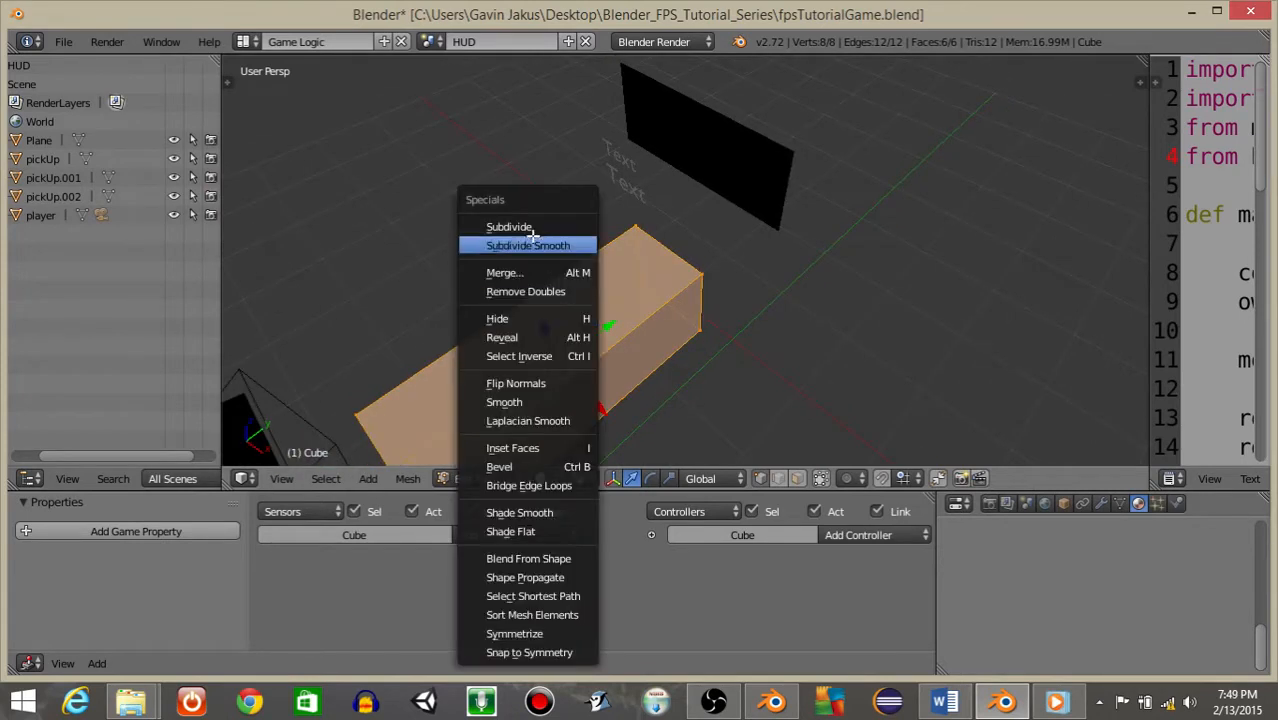
{"action": "left_click", "coordinate": [522, 220]}
Step: Try subdividing the whole block three more times
{"action": "key", "text": "w"}
{"action": "left_click", "coordinate": [517, 221]}
{"action": "key", "text": "w"}
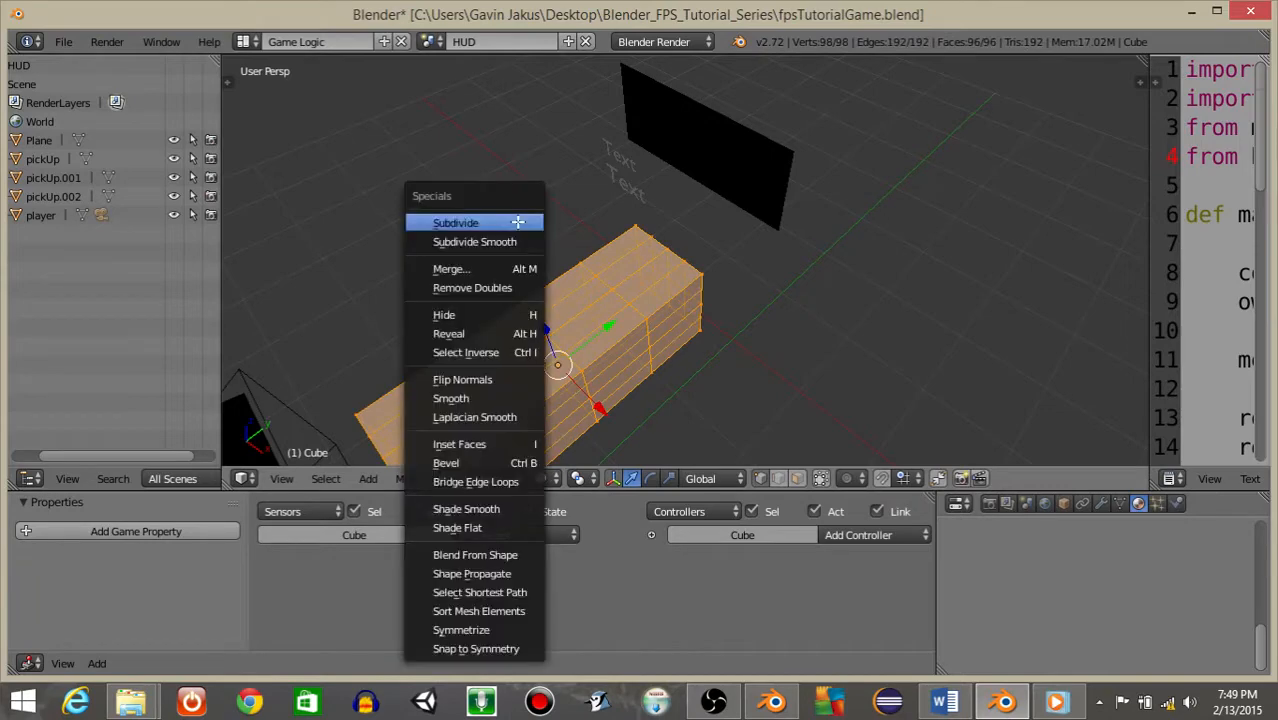
{"action": "left_click", "coordinate": [519, 220]}
{"action": "key", "text": "w"}
{"action": "left_click", "coordinate": [519, 220]}
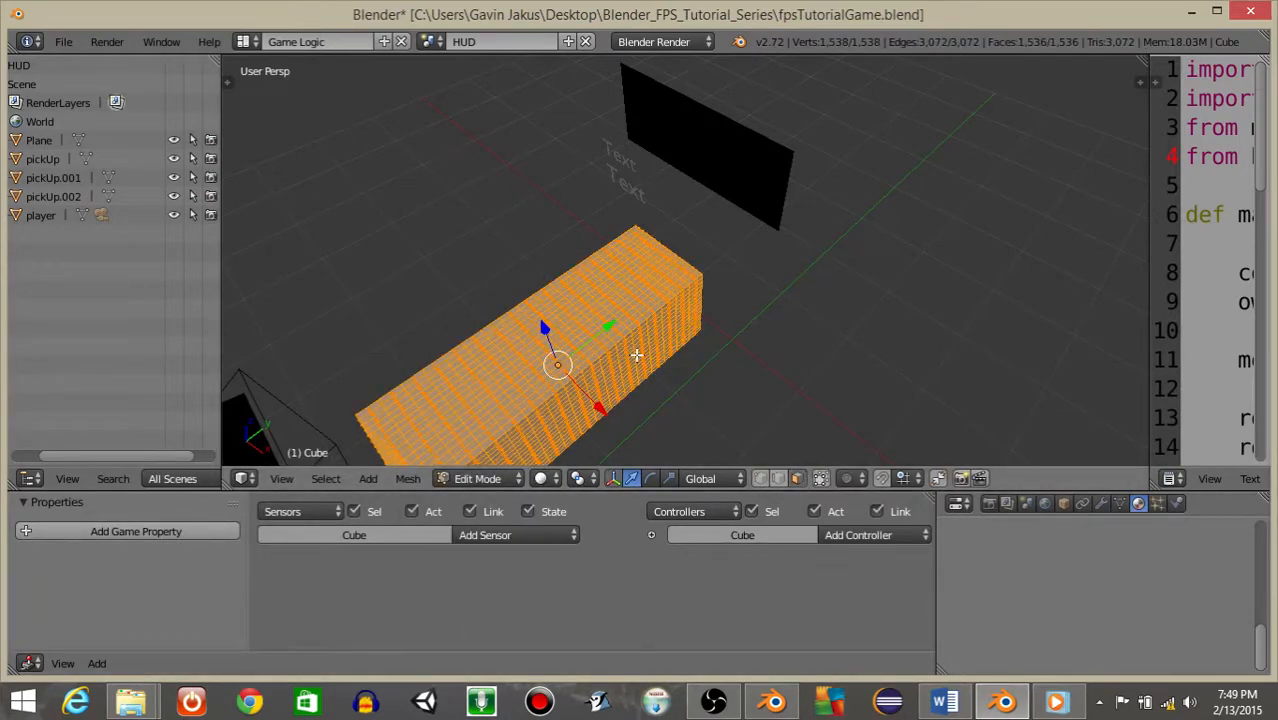
Step: Inspect the dense mesh and undo the last three subdivisions of the block
{"action": "key", "text": "KP_7"}
{"action": "scroll", "coordinate": [637, 355], "scroll_direction": "up", "scroll_amount": 5}
{"action": "key", "text": "a"}
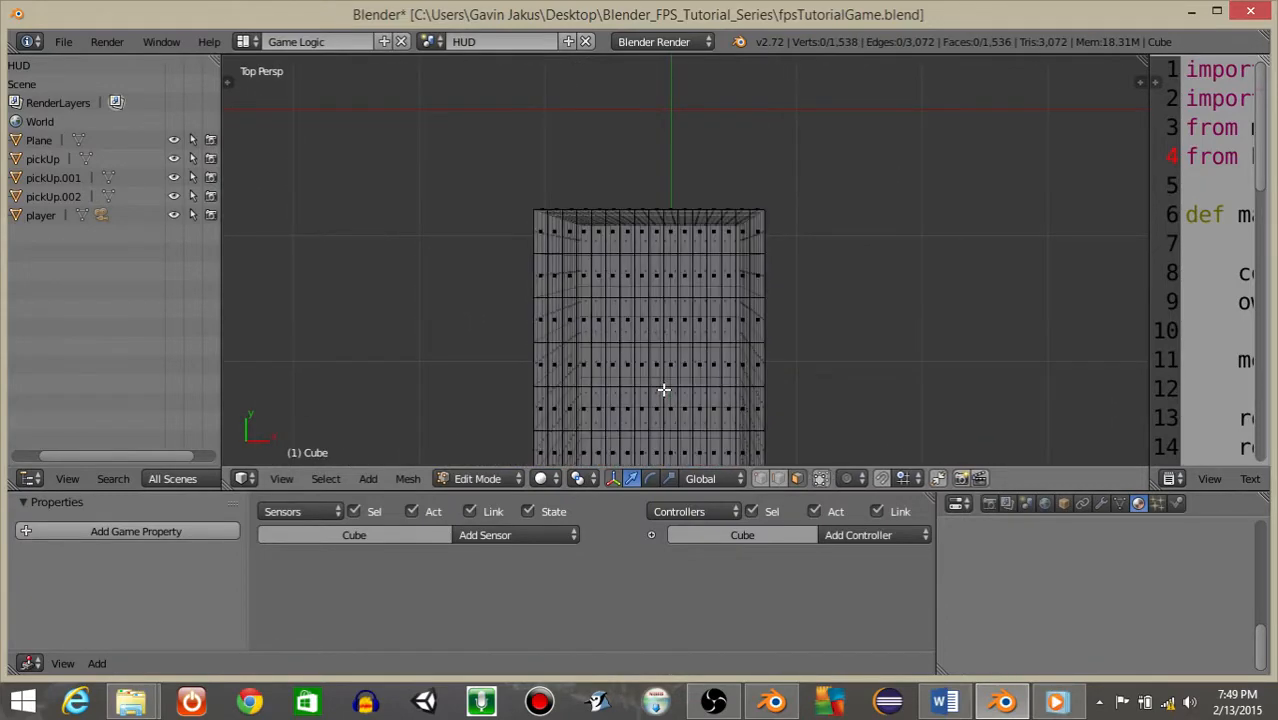
{"action": "middle_click_drag", "start_coordinate": [665, 385], "coordinate": [556, 227]}
{"action": "key", "text": "a"}
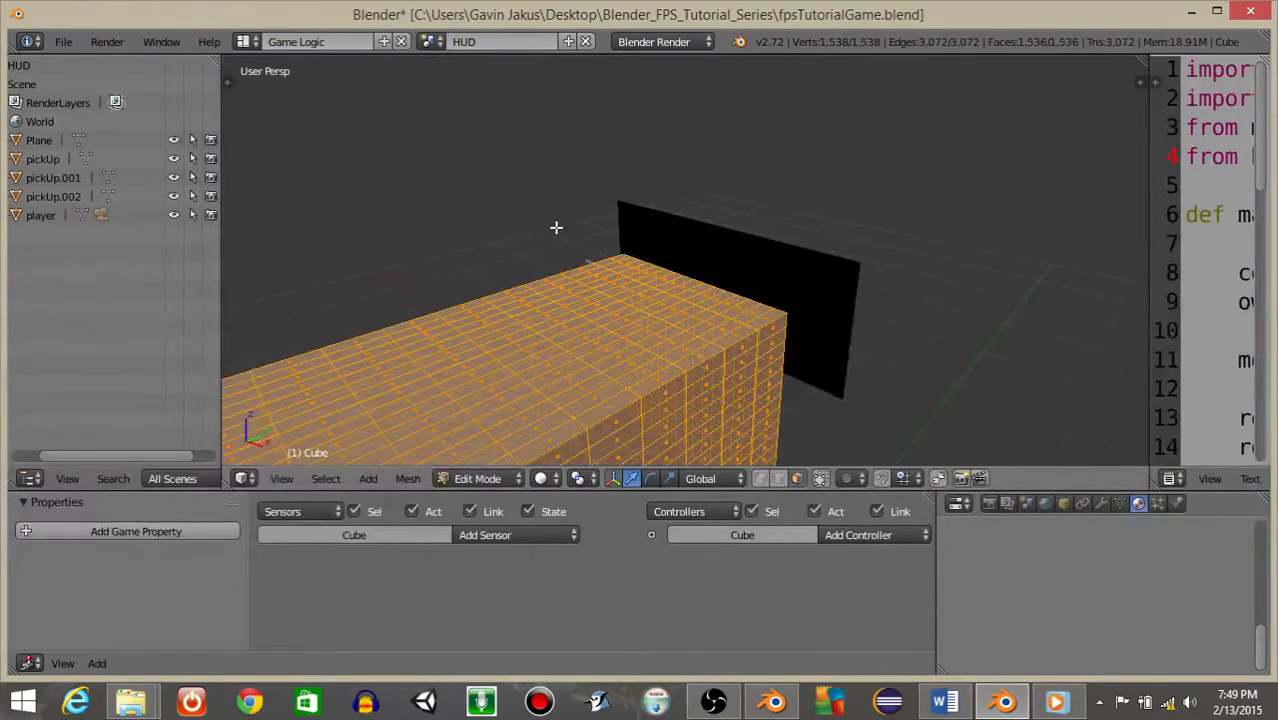
{"action": "key", "text": "ctrl+z"}
{"action": "key", "text": "ctrl+z"}
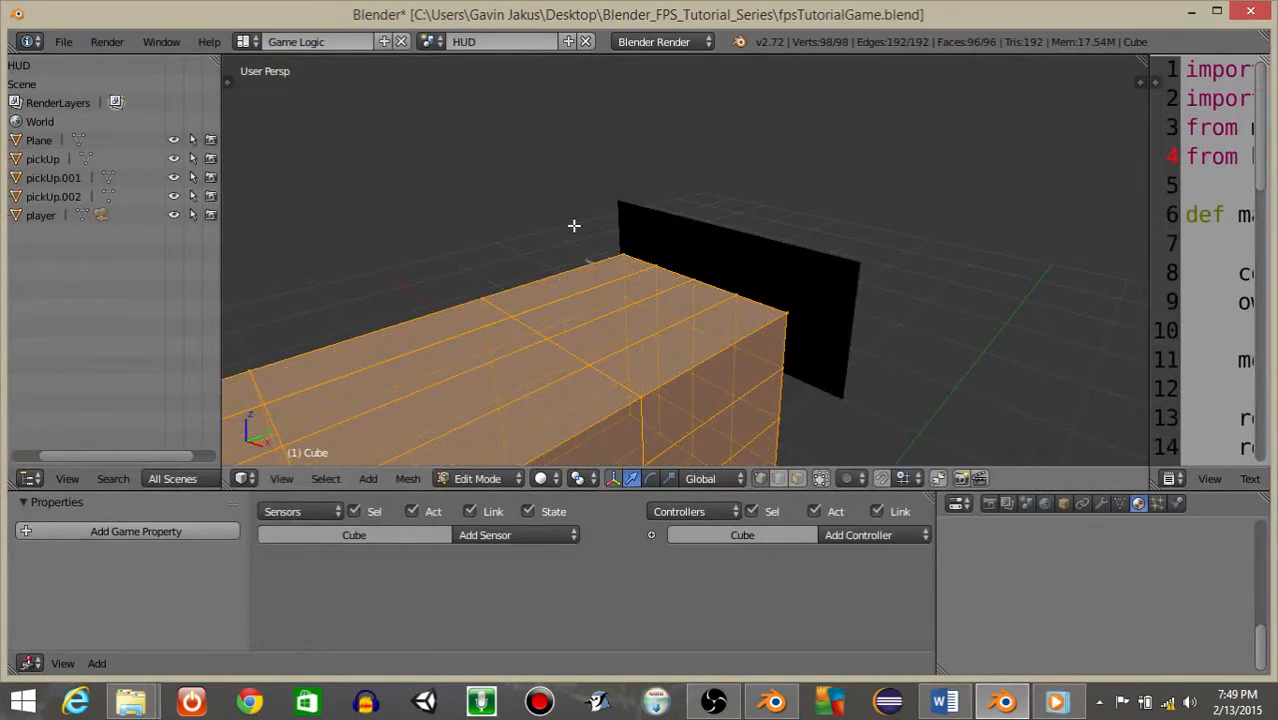
{"action": "middle_click_drag", "start_coordinate": [556, 227], "coordinate": [570, 285]}
{"action": "key", "text": "ctrl+z"}
{"action": "scroll", "coordinate": [570, 285], "scroll_direction": "down", "scroll_amount": 2}
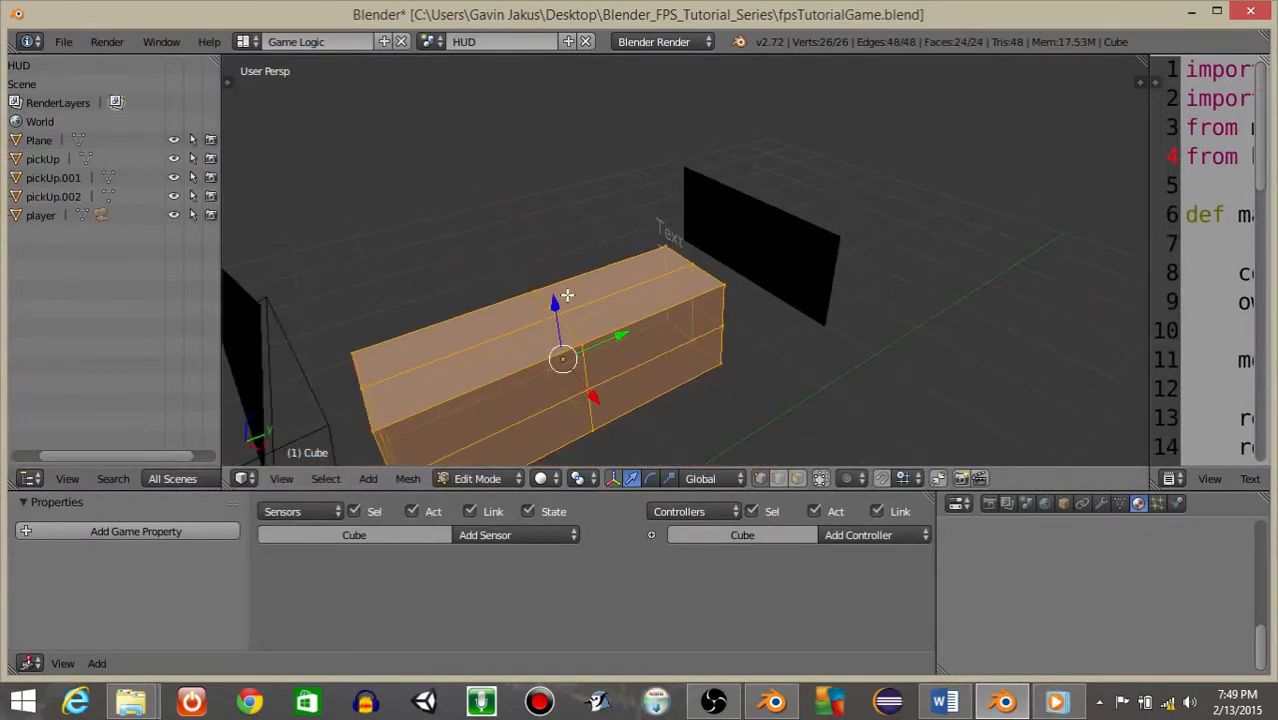
{"action": "scroll", "coordinate": [621, 333], "scroll_direction": "up", "scroll_amount": 2}
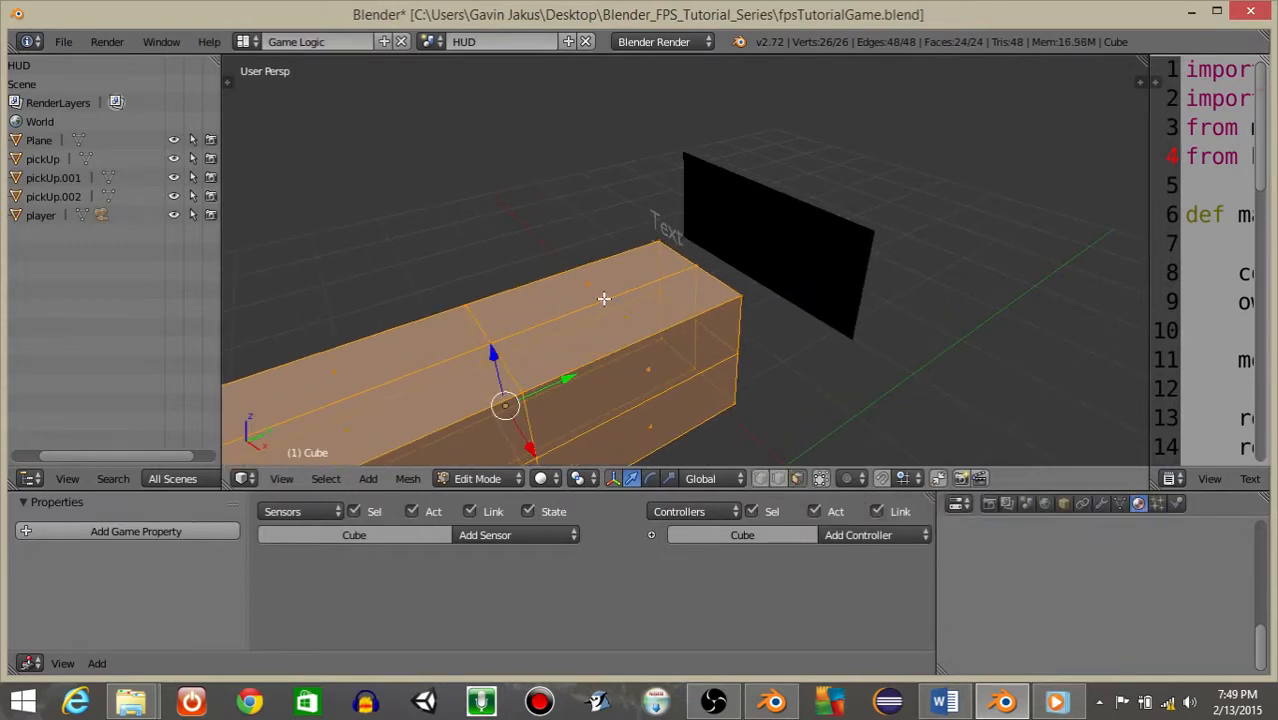
Step: Subdivide the whole block one more time
{"action": "key", "text": "w"}
{"action": "left_click", "coordinate": [562, 223]}
{"action": "scroll", "coordinate": [601, 302], "scroll_direction": "up", "scroll_amount": 1}
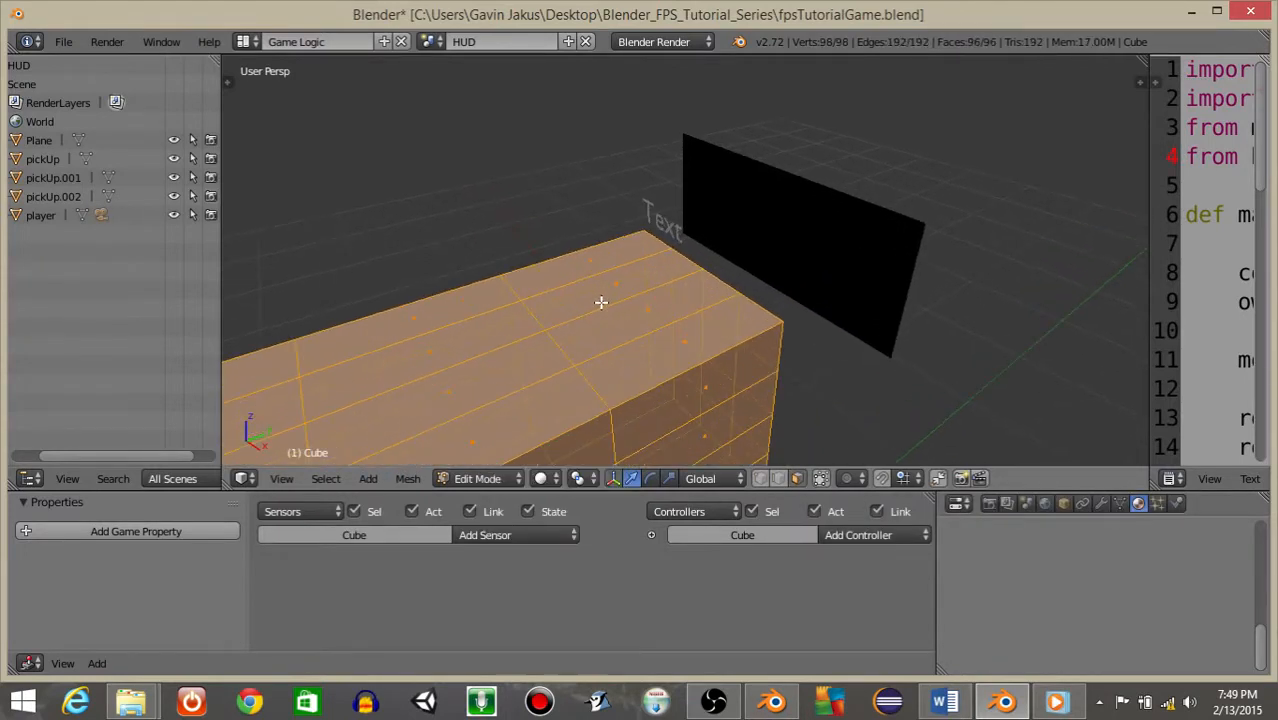
Step: Extrude the two outer top faces at the block's end farthest from the camera upward by about 0.3 units to form gun sights
{"action": "middle_click_drag", "start_coordinate": [601, 302], "coordinate": [690, 349]}
{"action": "right_click", "coordinate": [719, 337]}
{"action": "middle_click_drag", "start_coordinate": [608, 354], "coordinate": [753, 316]}
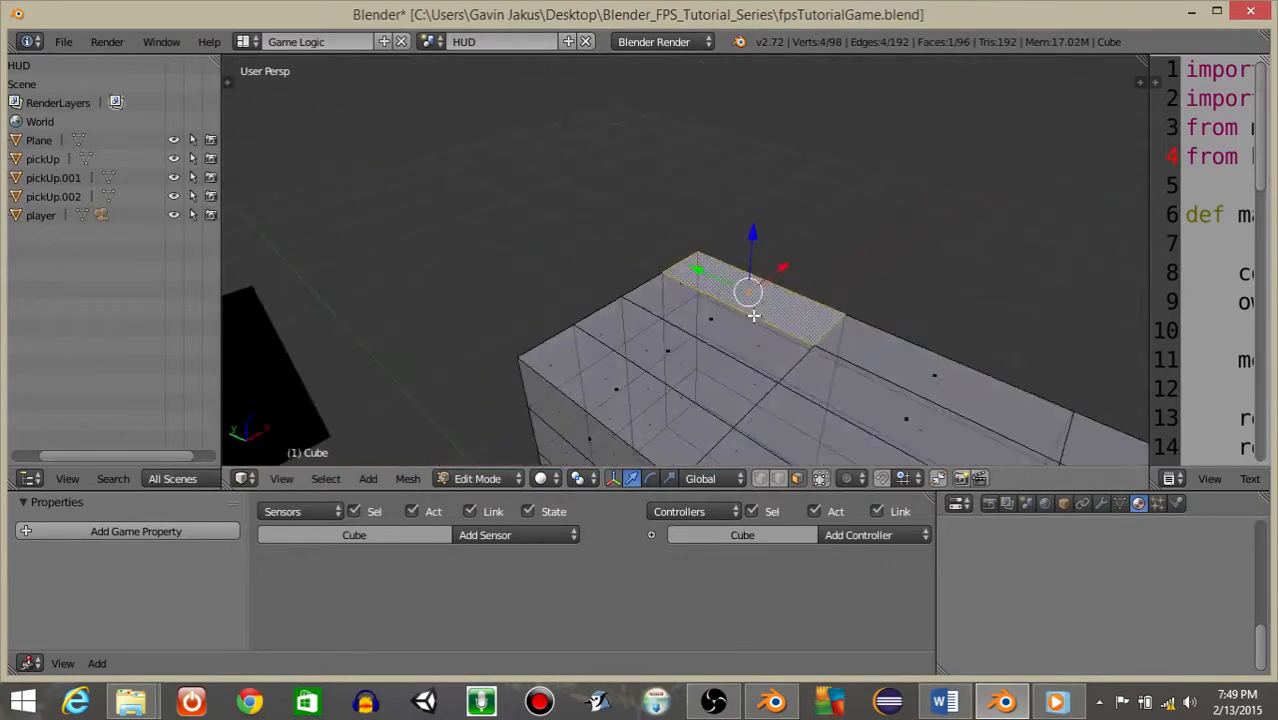
{"action": "right_click", "coordinate": [617, 380], "text": "shift"}
{"action": "middle_click_drag", "start_coordinate": [617, 380], "coordinate": [554, 337]}
{"action": "key", "text": "e"}
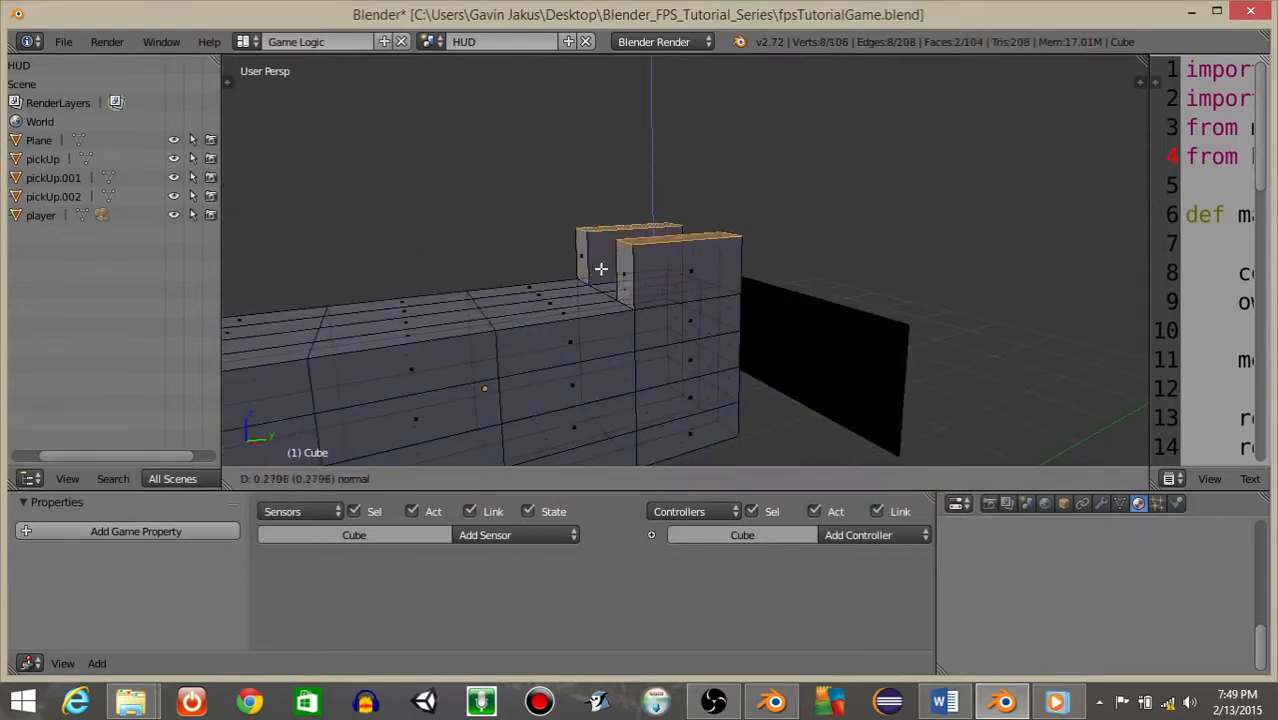
{"action": "left_click", "coordinate": [606, 255]}
{"action": "scroll", "coordinate": [530, 266], "scroll_direction": "down", "scroll_amount": 3}
{"action": "middle_click_drag", "start_coordinate": [530, 266], "coordinate": [613, 252]}
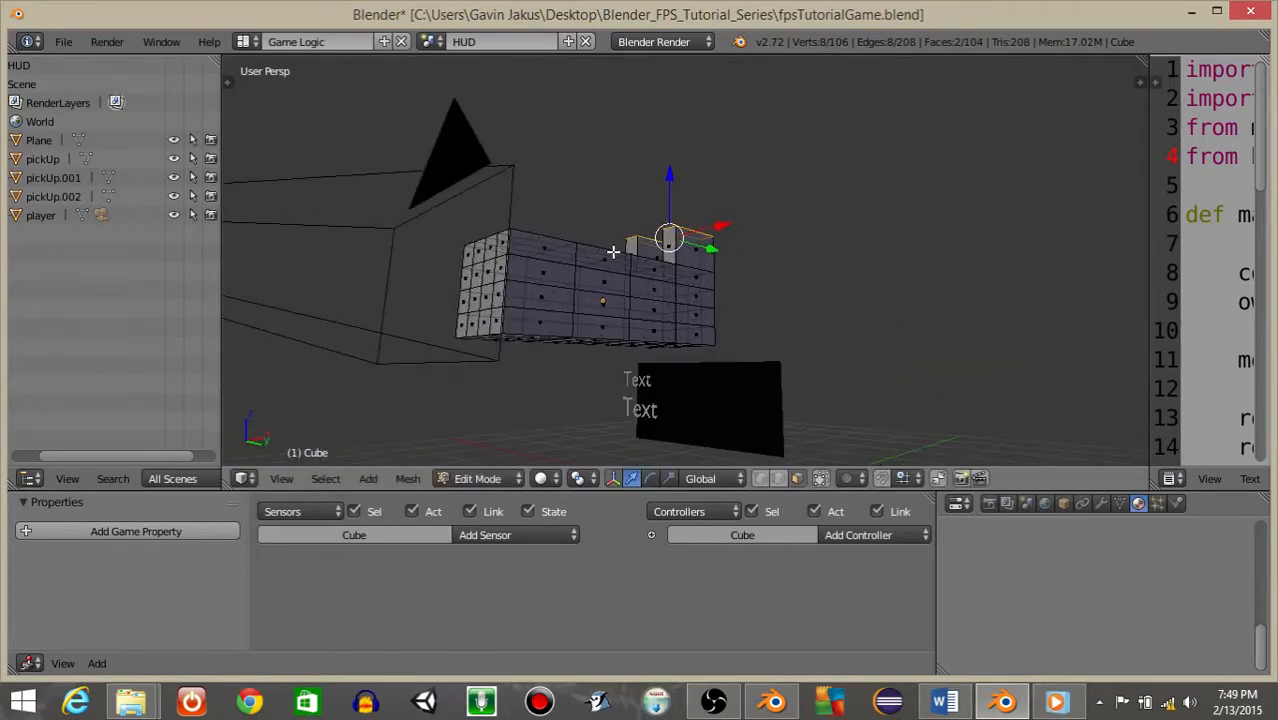
Step: Extrude the row of four underside faces second from the camera end downward to form the gun's grip, and return to Object Mode
{"action": "key", "text": "KP_0"}
{"action": "scroll", "coordinate": [613, 251], "scroll_direction": "up", "scroll_amount": 1}
{"action": "scroll", "coordinate": [613, 251], "scroll_direction": "down", "scroll_amount": 1}
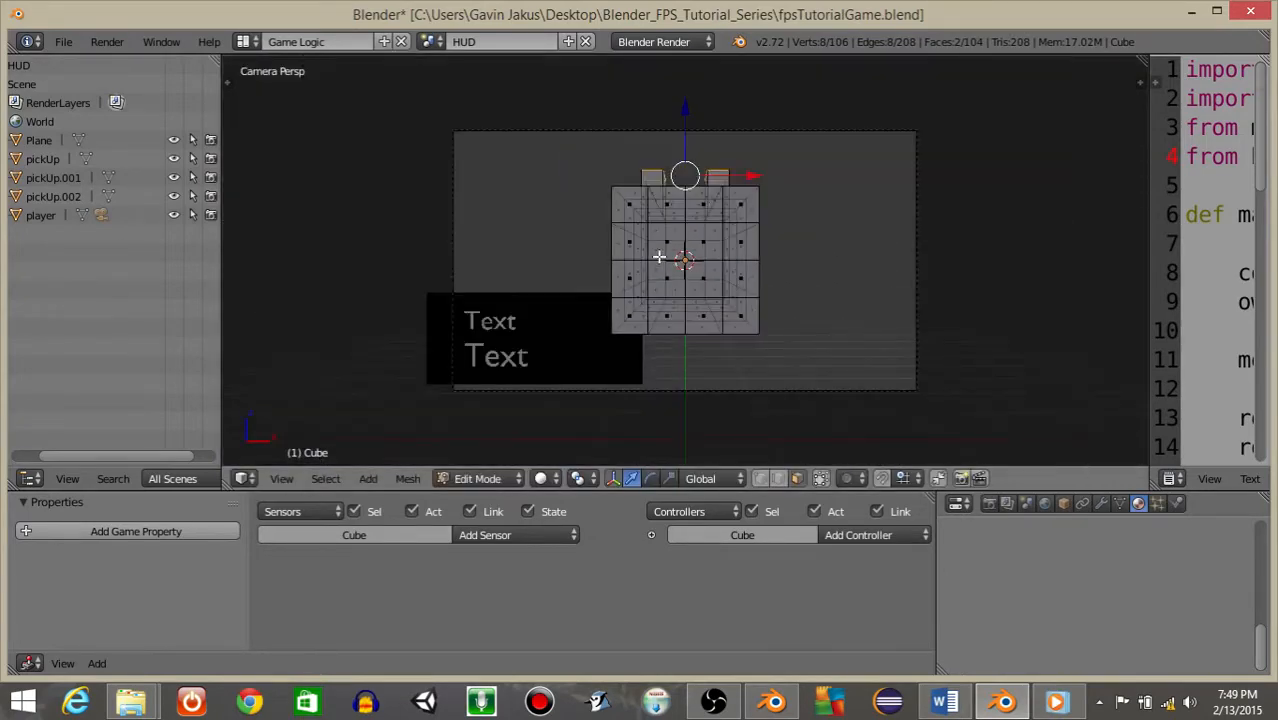
{"action": "middle_click_drag", "start_coordinate": [708, 314], "coordinate": [636, 330]}
{"action": "right_click", "coordinate": [540, 247]}
{"action": "right_click", "coordinate": [509, 203], "text": "shift"}
{"action": "right_click", "coordinate": [502, 248], "text": "shift"}
{"action": "right_click", "coordinate": [490, 267], "text": "shift"}
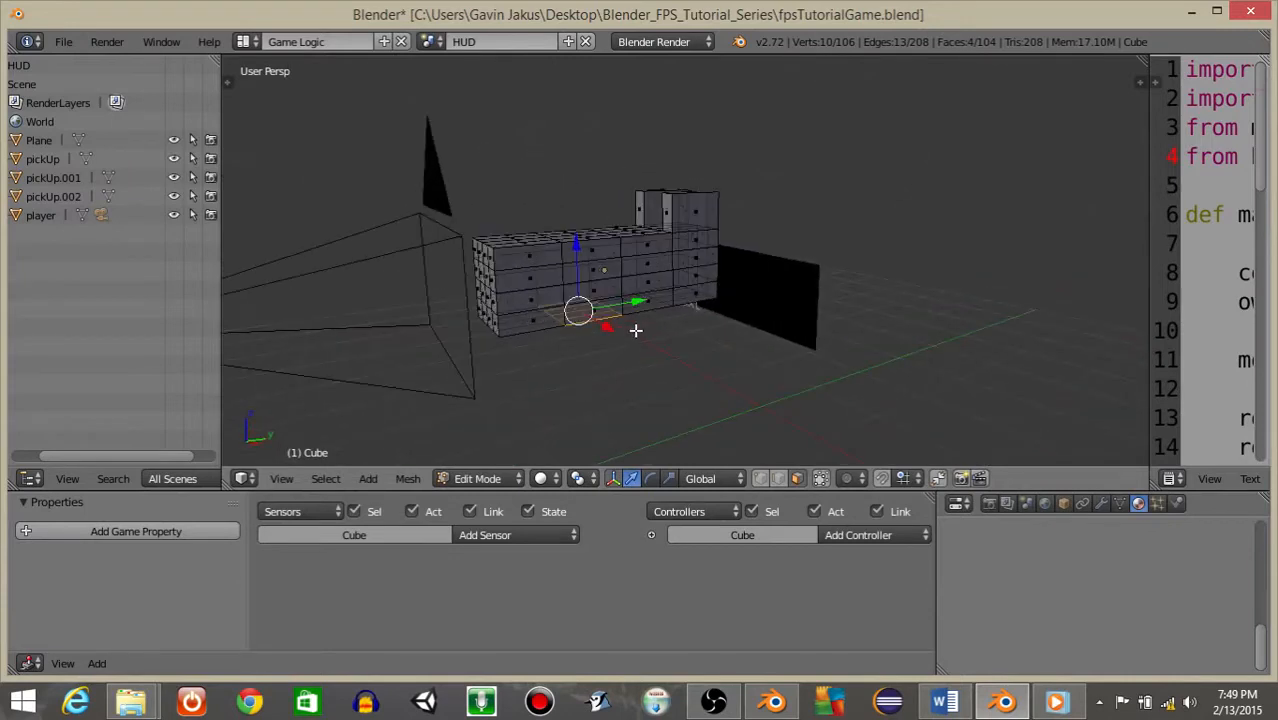
{"action": "key", "text": "e"}
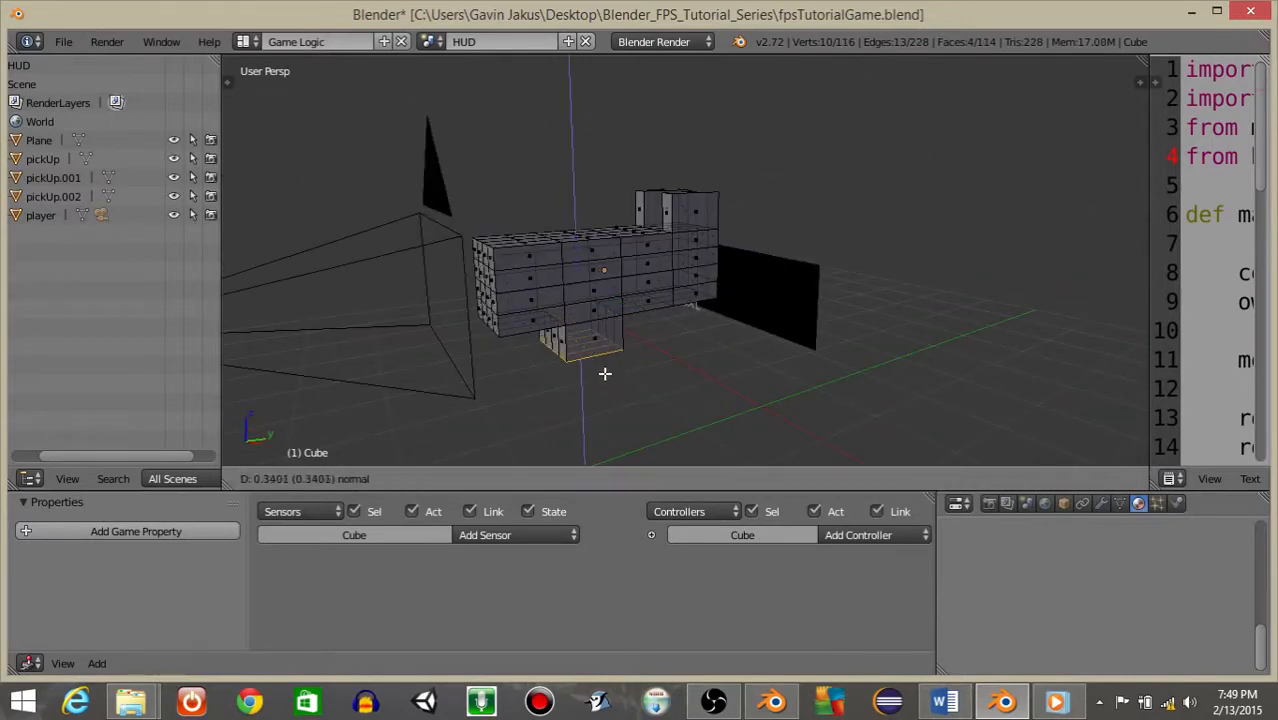
{"action": "left_click", "coordinate": [605, 421]}
{"action": "middle_click_drag", "start_coordinate": [605, 421], "coordinate": [560, 330]}
{"action": "left_click", "coordinate": [477, 478]}
{"action": "left_click", "coordinate": [470, 453]}
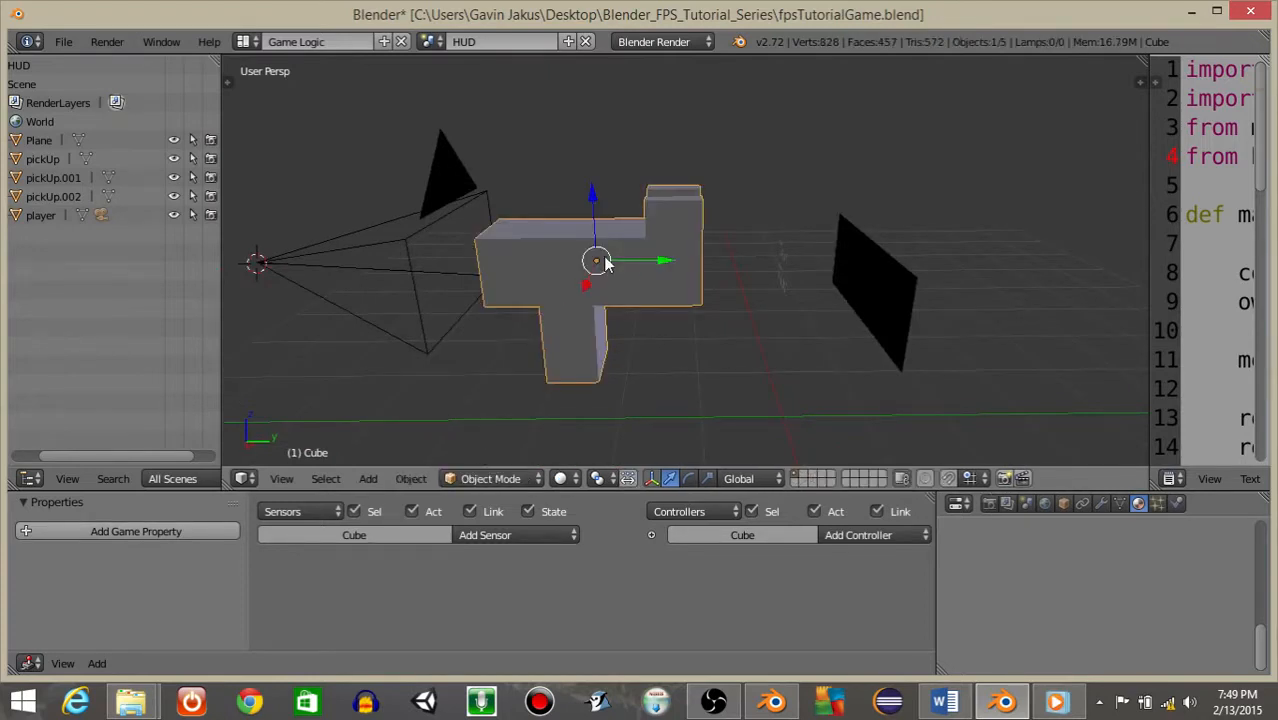
Step: Scale the gun to about 0.75 and lower it vertically in the camera view
{"action": "middle_click_drag", "start_coordinate": [605, 262], "coordinate": [702, 275]}
{"action": "key", "text": "s"}
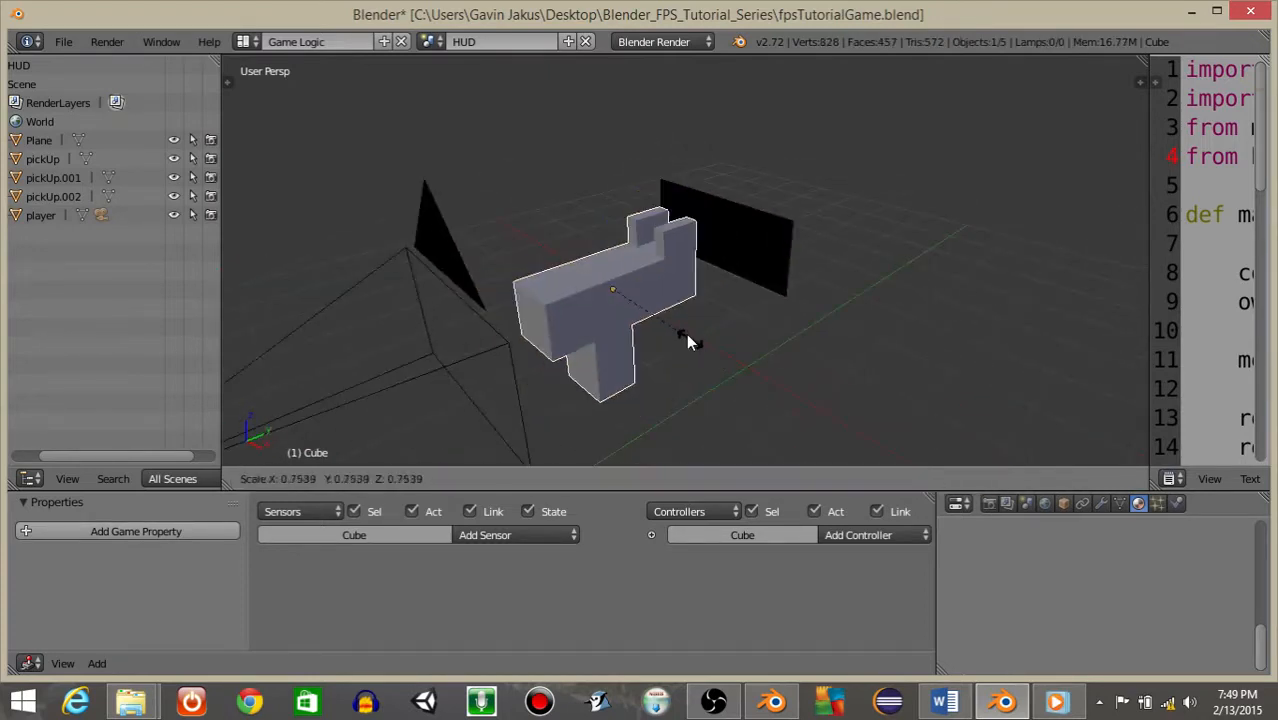
{"action": "left_click", "coordinate": [685, 333]}
{"action": "key", "text": "KP_0"}
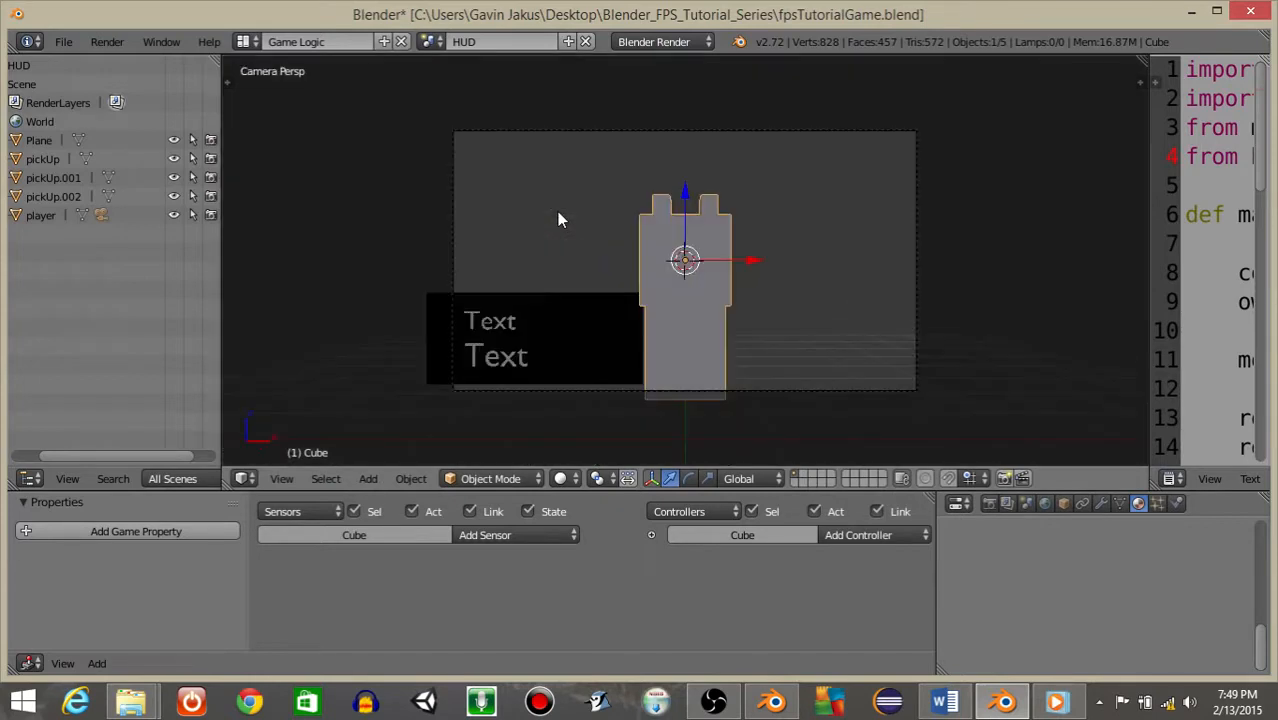
{"action": "scroll", "coordinate": [584, 244], "scroll_direction": "up", "scroll_amount": 3}
{"action": "scroll", "coordinate": [649, 205], "scroll_direction": "down", "scroll_amount": 2}
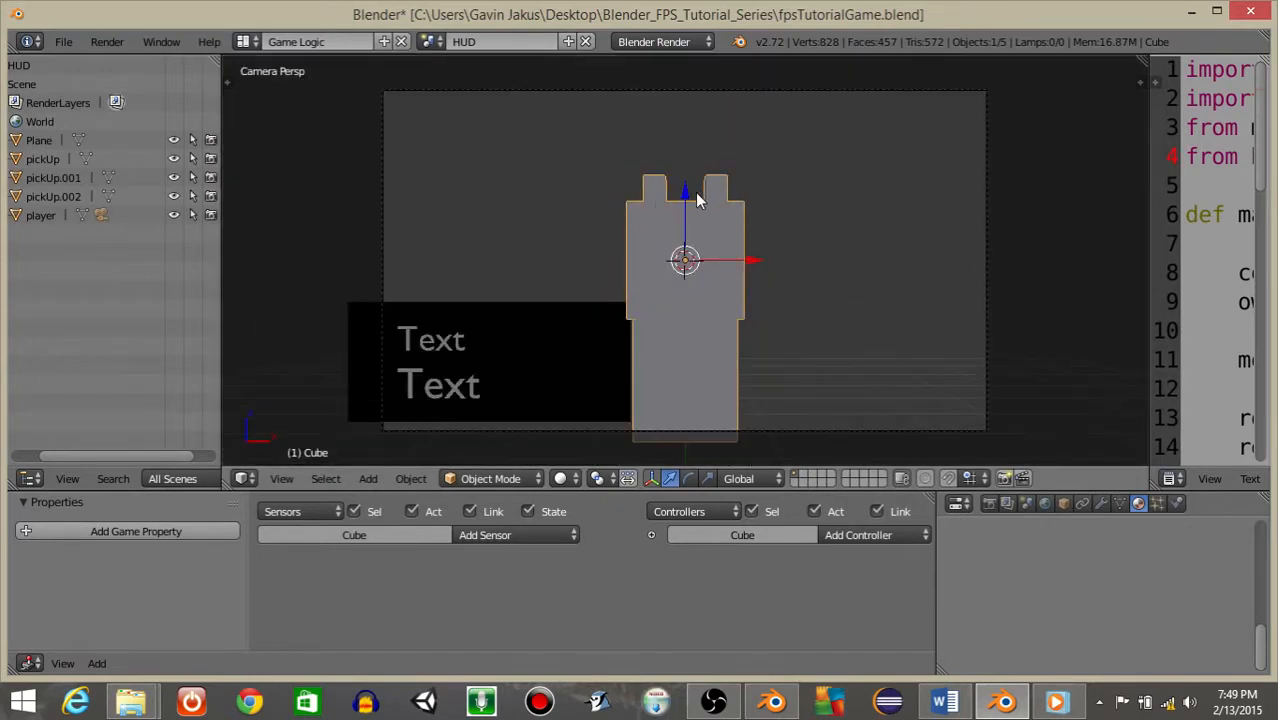
{"action": "left_click_drag", "start_coordinate": [693, 199], "coordinate": [736, 291]}
Step: Snap the 3D cursor to the selected bottom faces of the grip in Edit Mode
{"action": "middle_click_drag", "start_coordinate": [854, 305], "coordinate": [410, 470]}
{"action": "left_click", "coordinate": [488, 478]}
{"action": "left_click", "coordinate": [478, 441]}
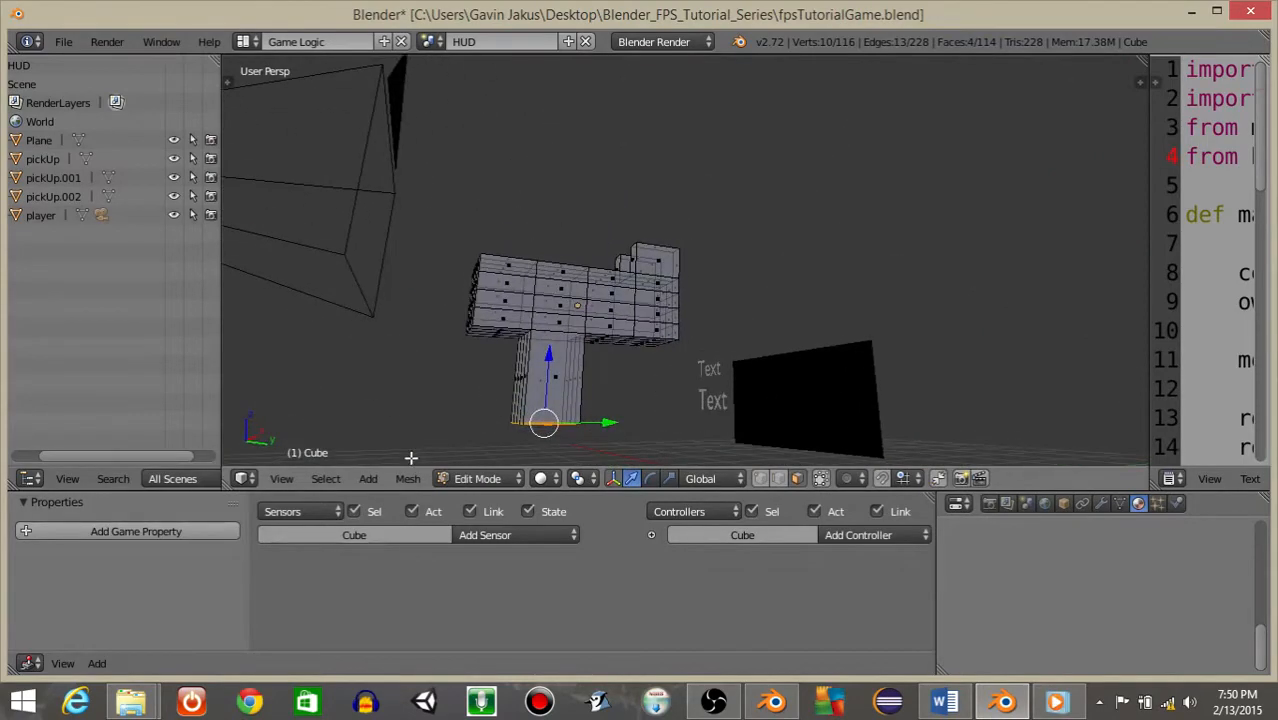
{"action": "left_click", "coordinate": [408, 478]}
{"action": "mouse_move", "coordinate": [436, 354]}
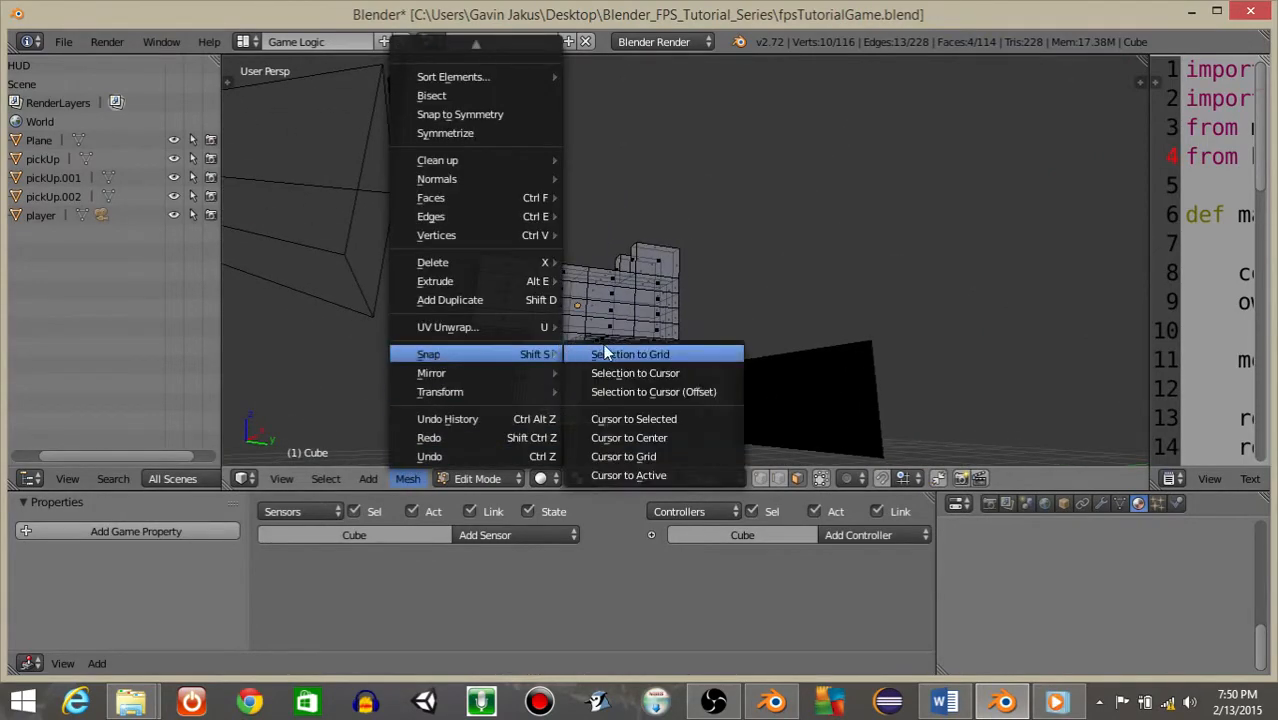
{"action": "left_click", "coordinate": [618, 416]}
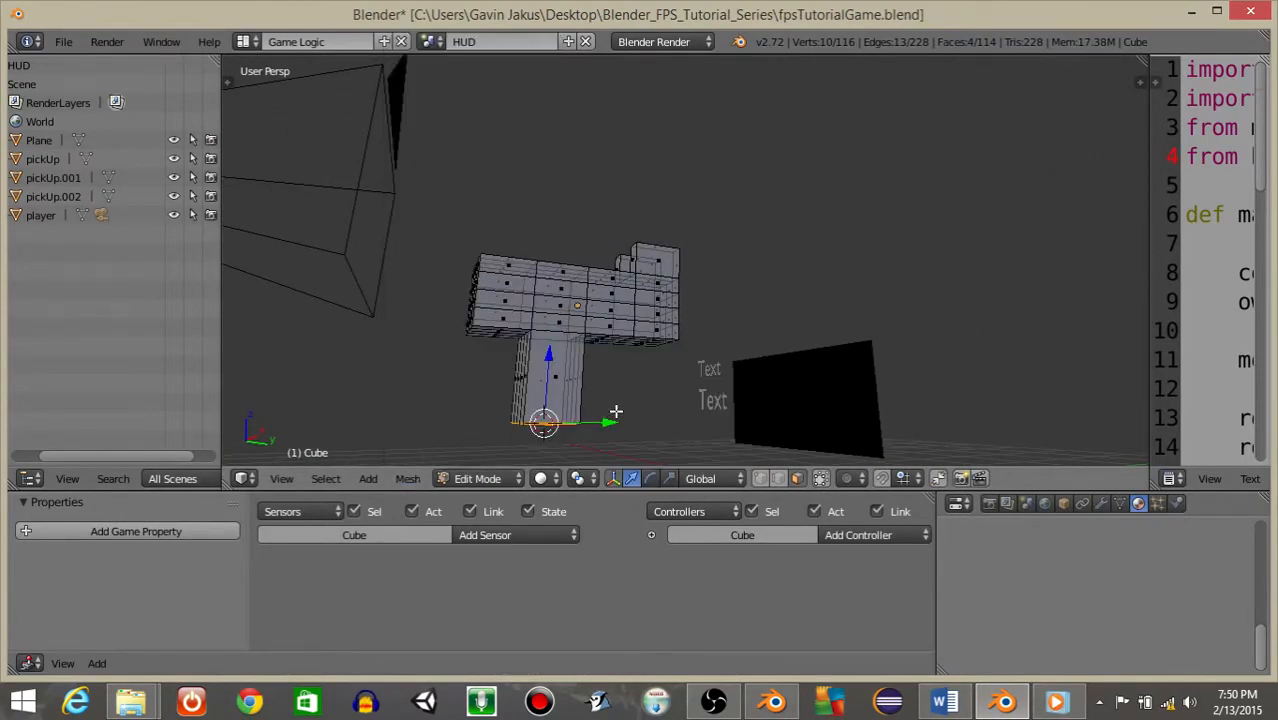
Step: Return to Object Mode and set the gun's origin to the 3D cursor
{"action": "left_click", "coordinate": [478, 478]}
{"action": "left_click", "coordinate": [460, 460]}
{"action": "left_click", "coordinate": [409, 479]}
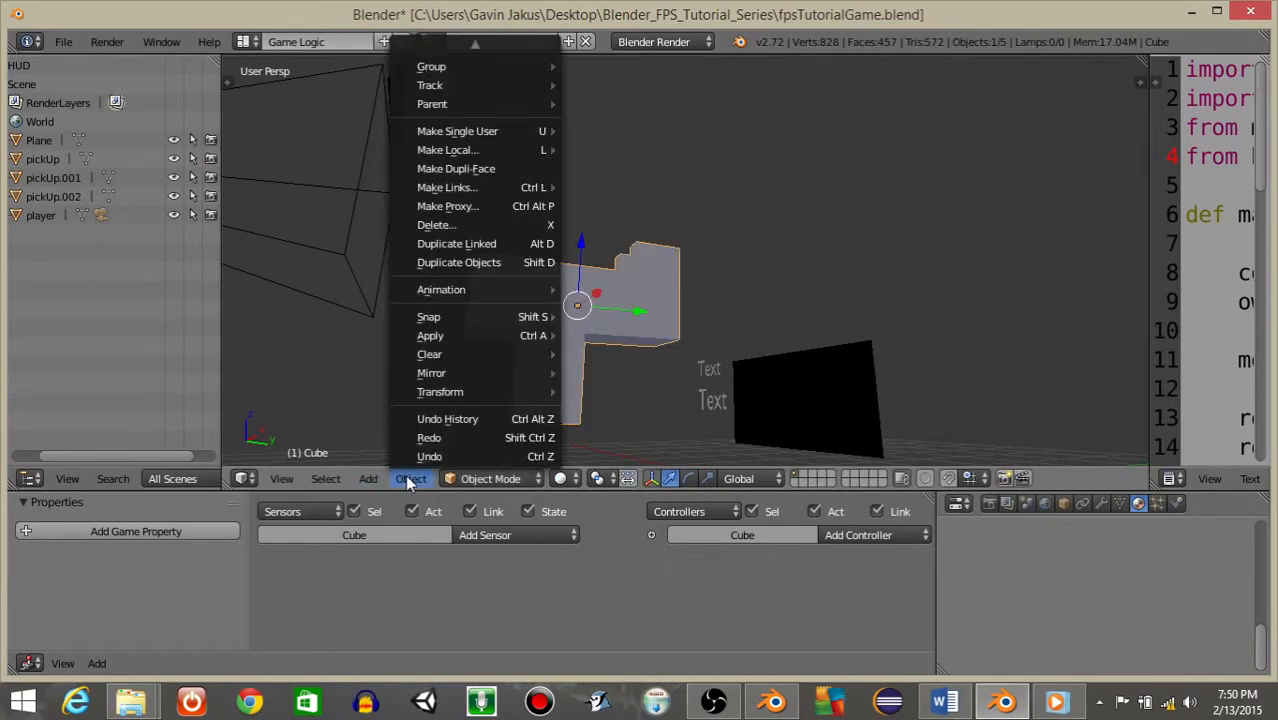
{"action": "mouse_move", "coordinate": [490, 391]}
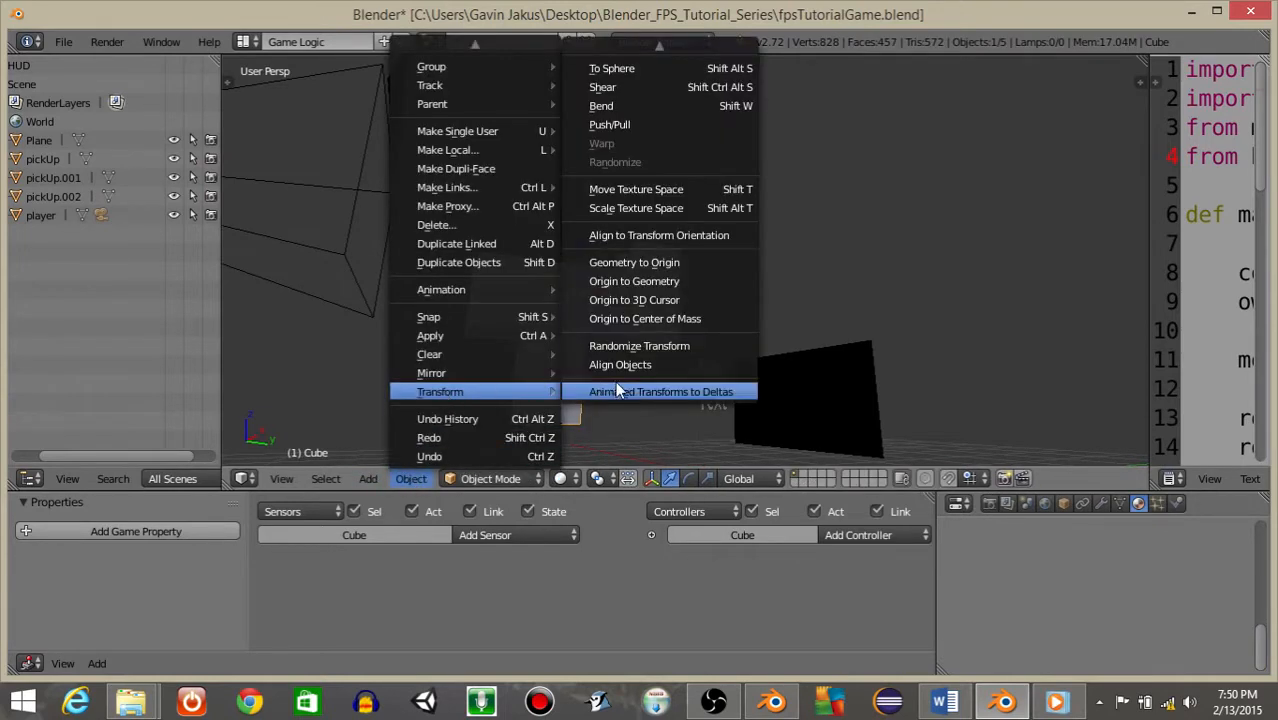
{"action": "left_click", "coordinate": [629, 300]}
Step: Try rotating the gun about its new origin in the right side view
{"action": "key", "text": "KP_3"}
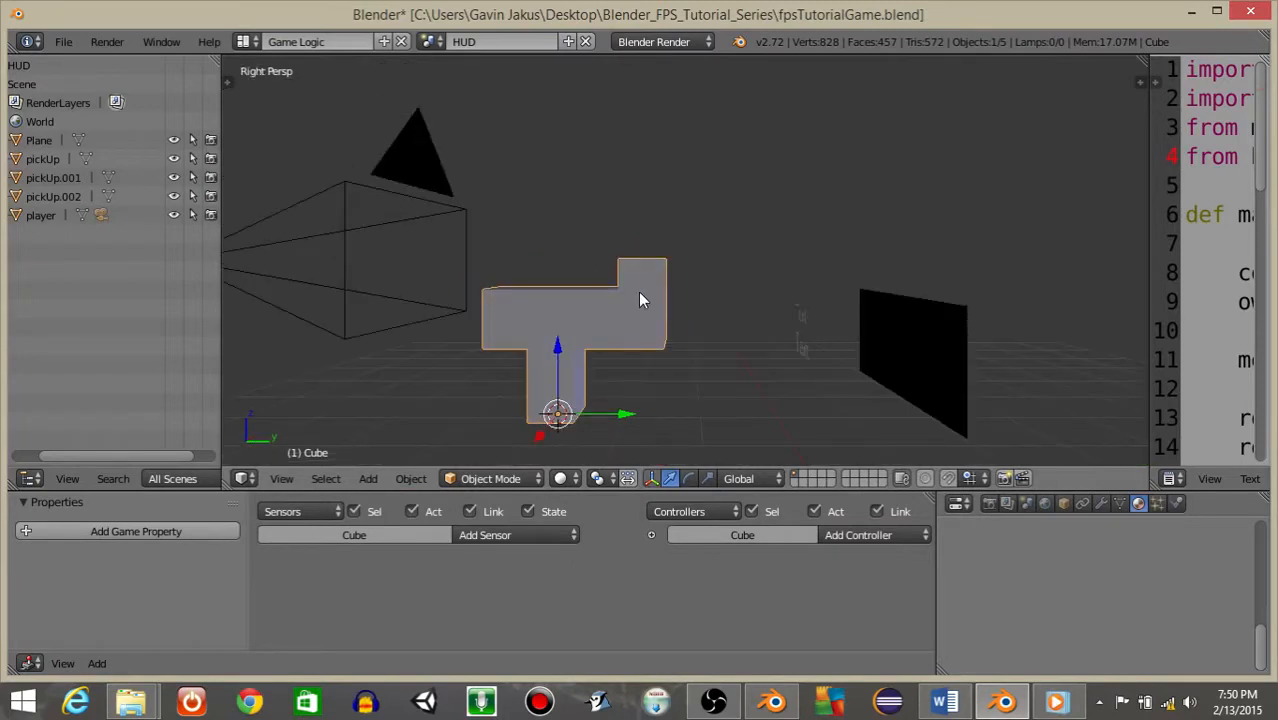
{"action": "key", "text": "r"}
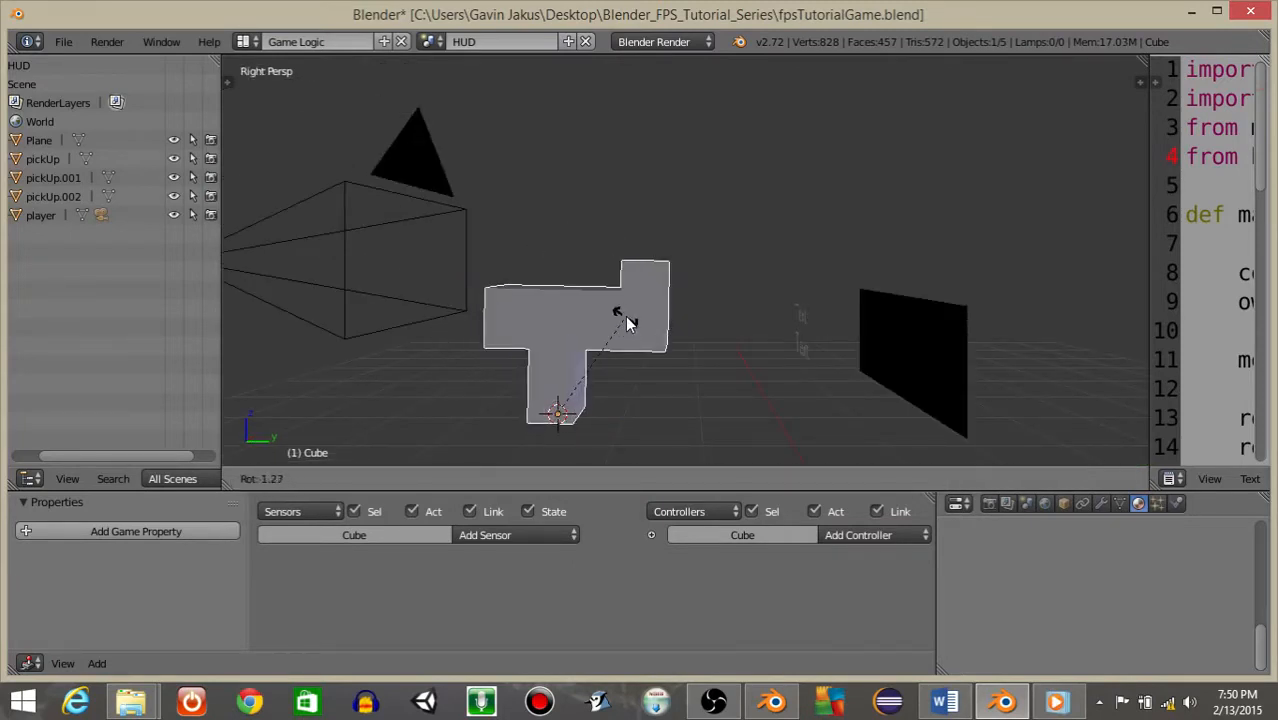
{"action": "left_click", "coordinate": [597, 307]}
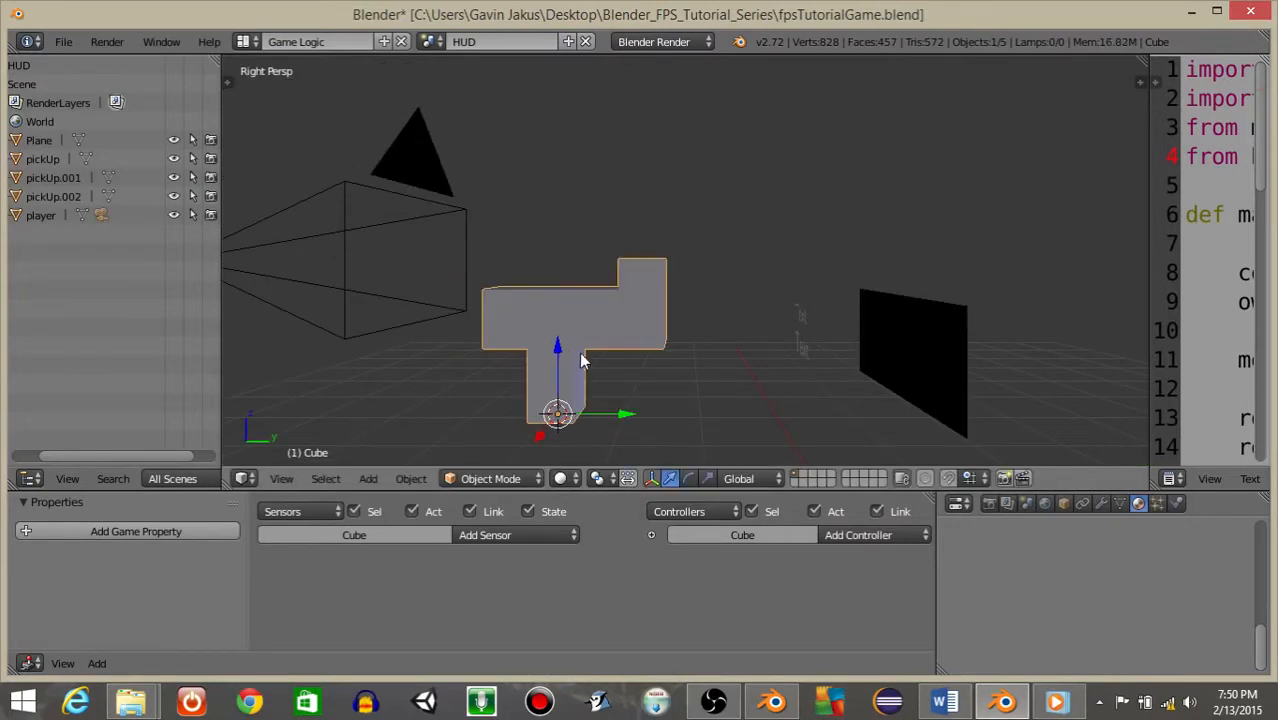
Step: Add a cube-shaped empty at the 3D cursor
{"action": "middle_click_drag", "start_coordinate": [522, 322], "coordinate": [635, 297], "text": "shift"}
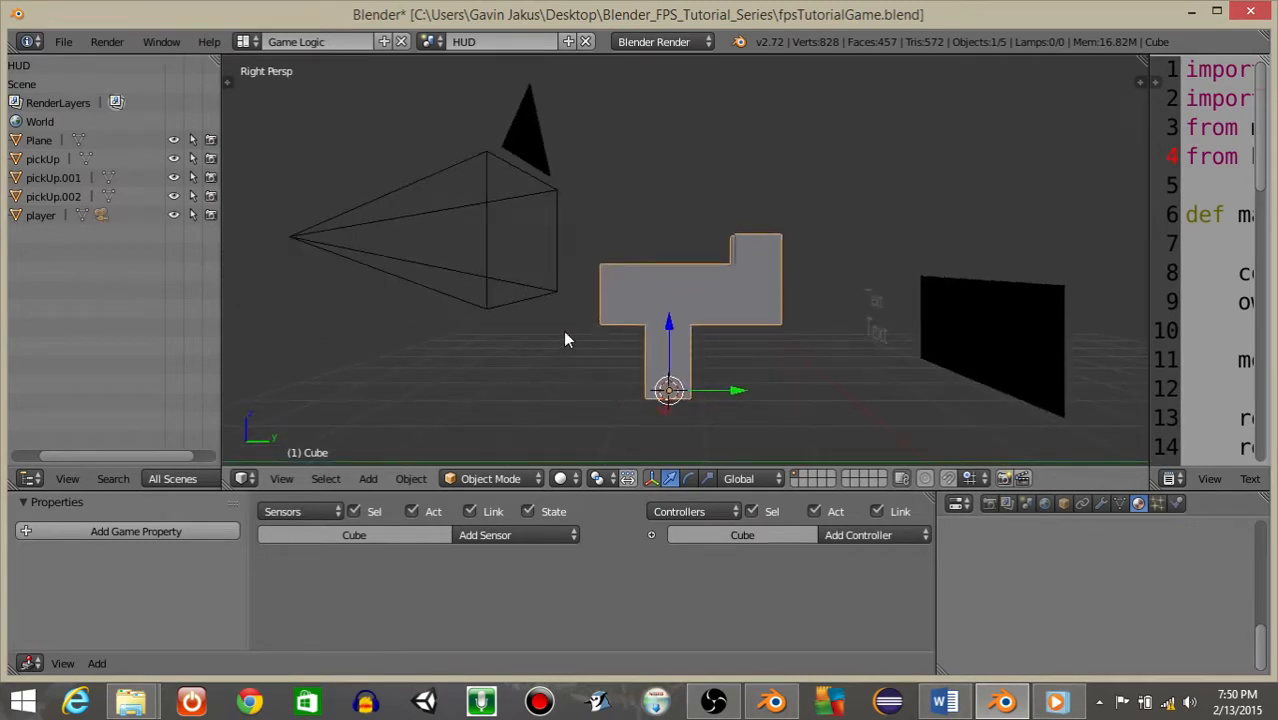
{"action": "key", "text": "space"}
{"action": "type", "text": "ad e"}
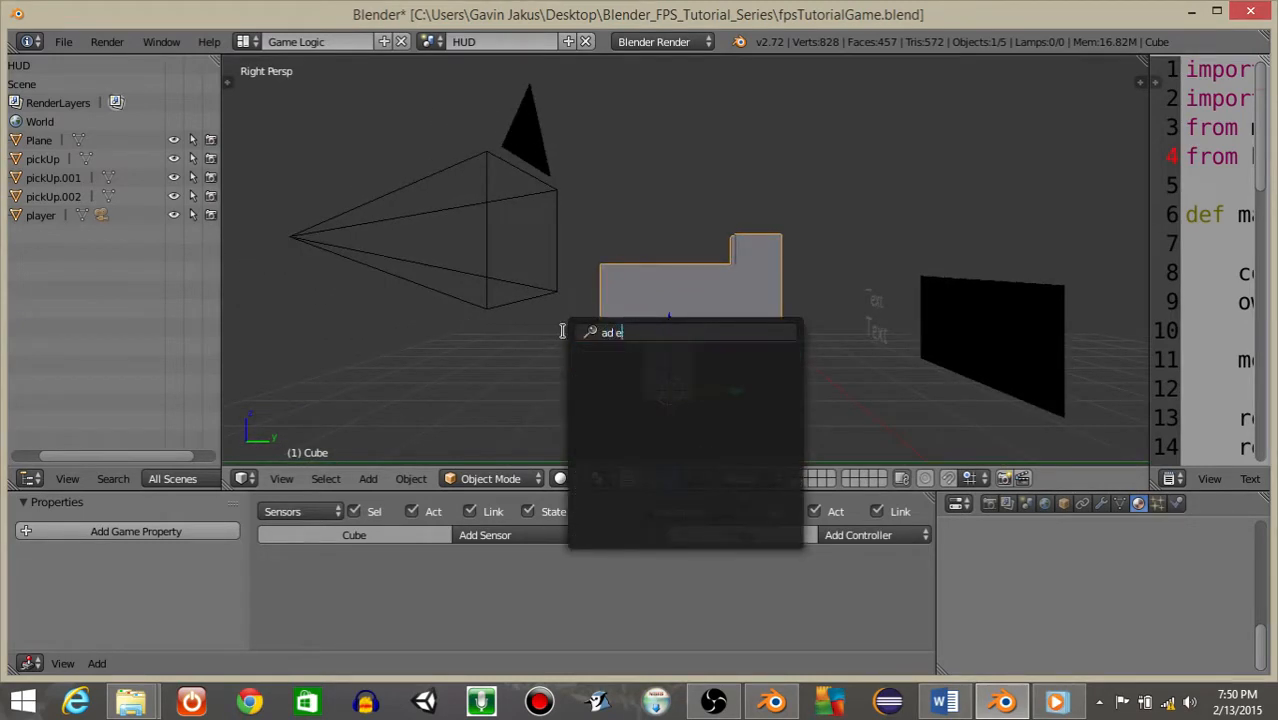
{"action": "key", "text": "BackSpace"}
{"action": "key", "text": "BackSpace"}
{"action": "type", "text": "d empty"}
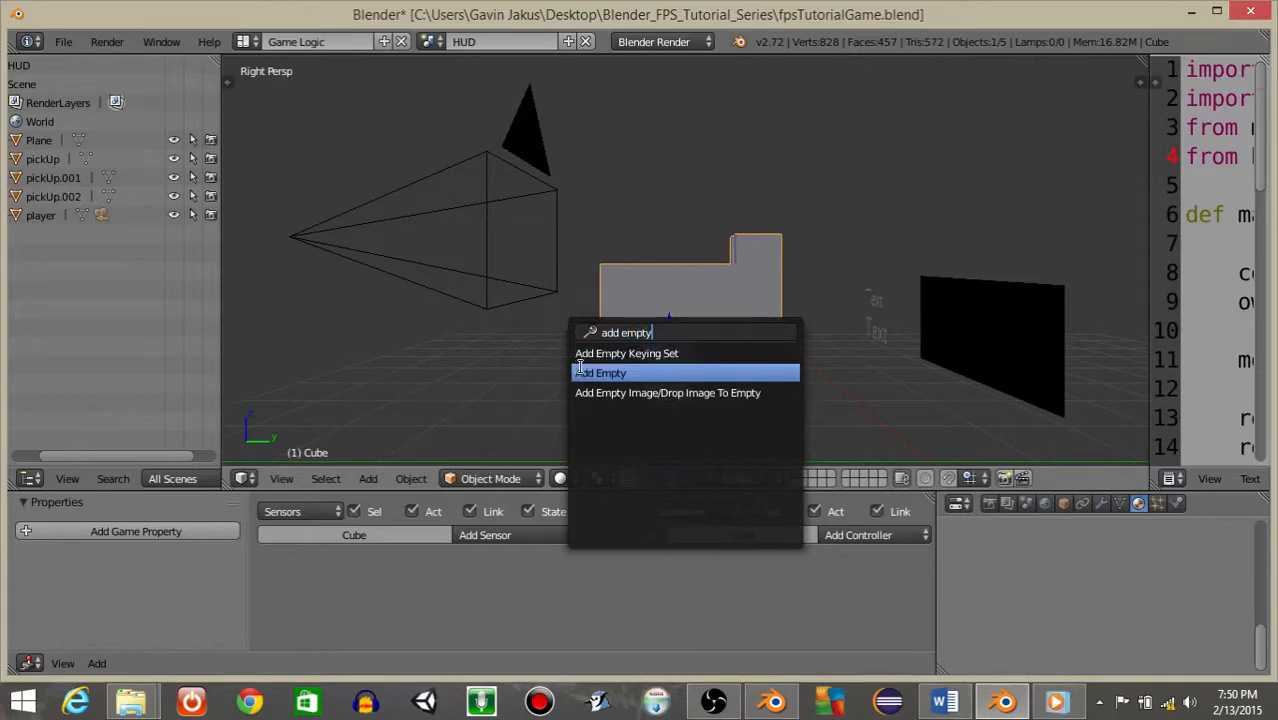
{"action": "left_click", "coordinate": [580, 372]}
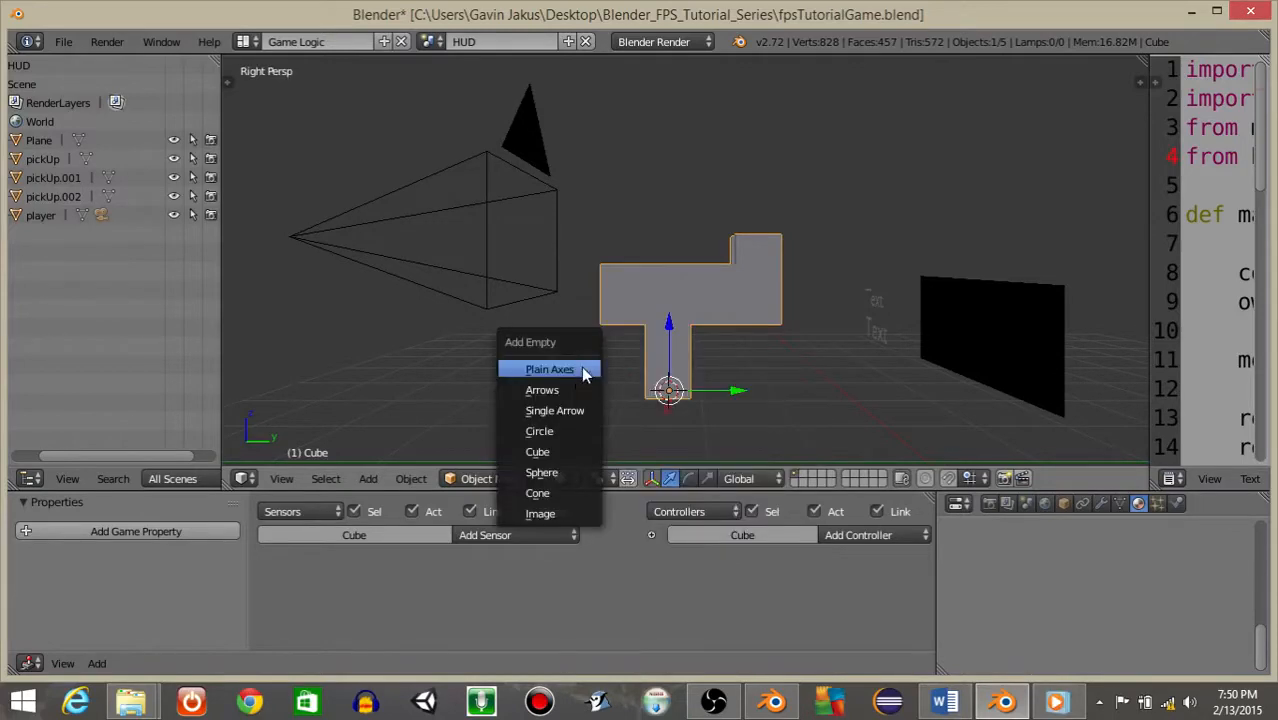
{"action": "left_click", "coordinate": [547, 451]}
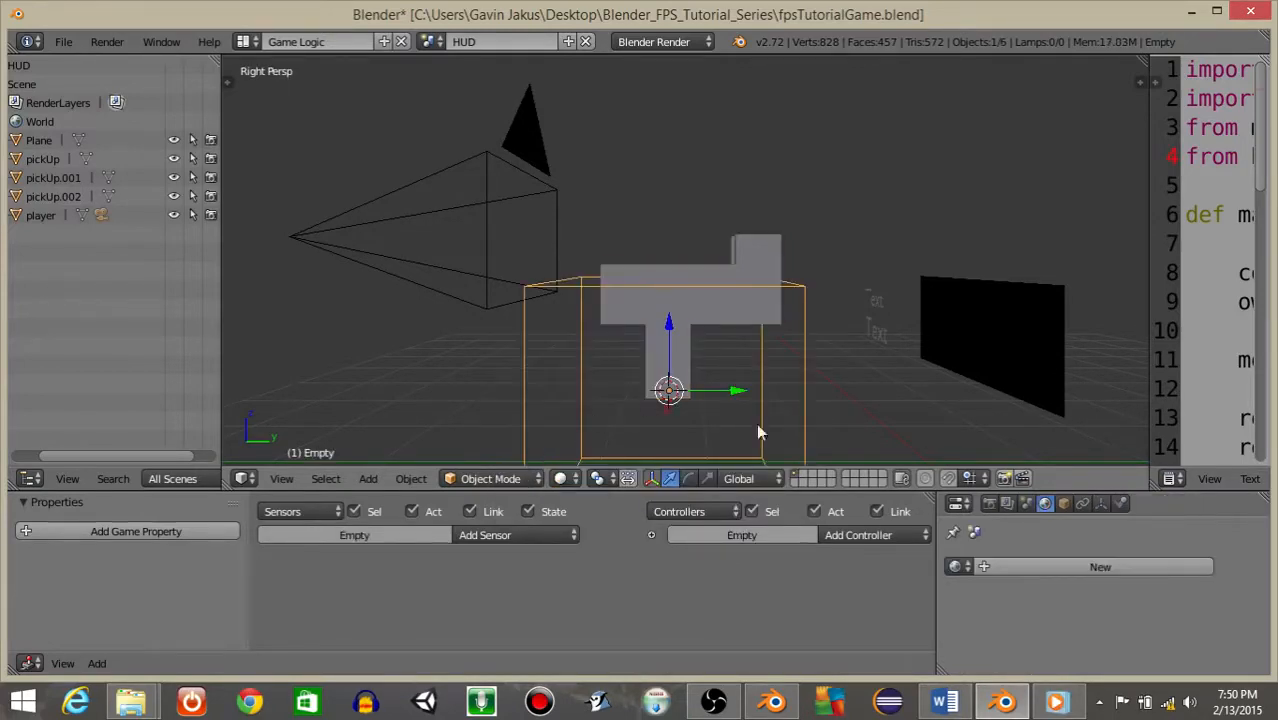
Step: Scale the cube empty to about 0.4 and move it up and back around the gun's camera-side end
{"action": "scroll", "coordinate": [779, 371], "scroll_direction": "down", "scroll_amount": 3}
{"action": "key", "text": "s"}
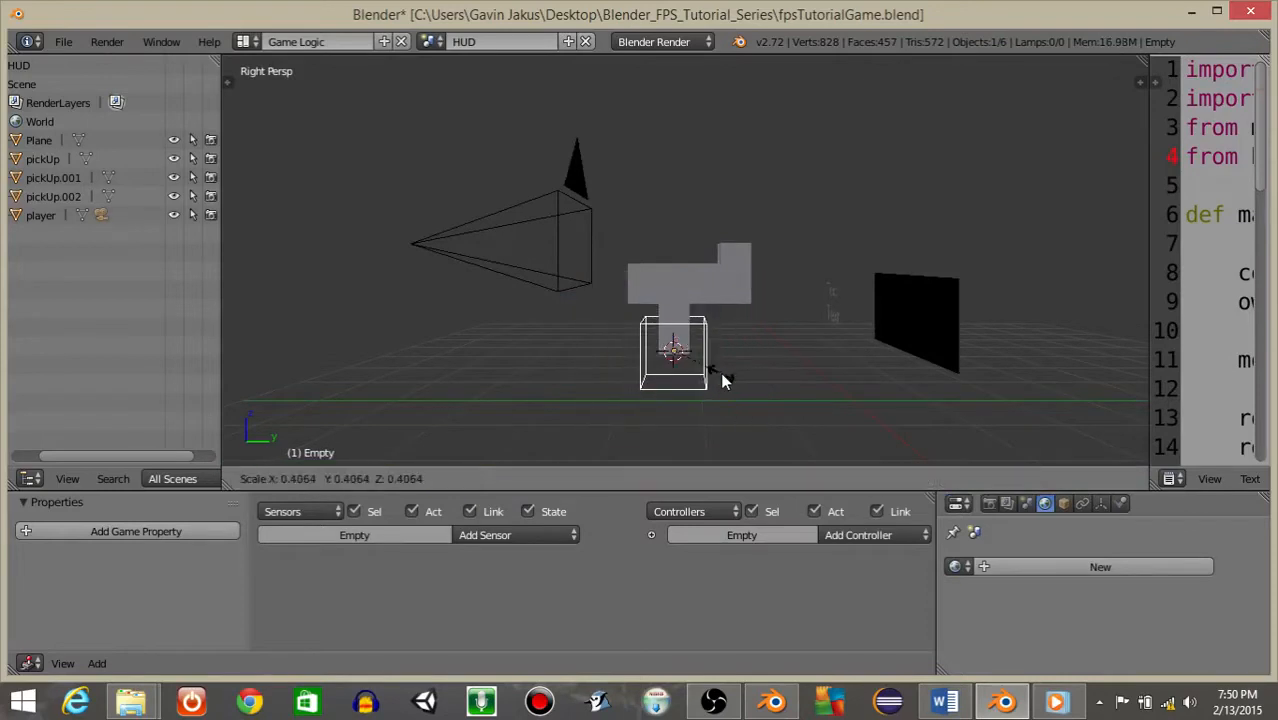
{"action": "left_click", "coordinate": [720, 372]}
{"action": "scroll", "coordinate": [620, 348], "scroll_direction": "up", "scroll_amount": 2}
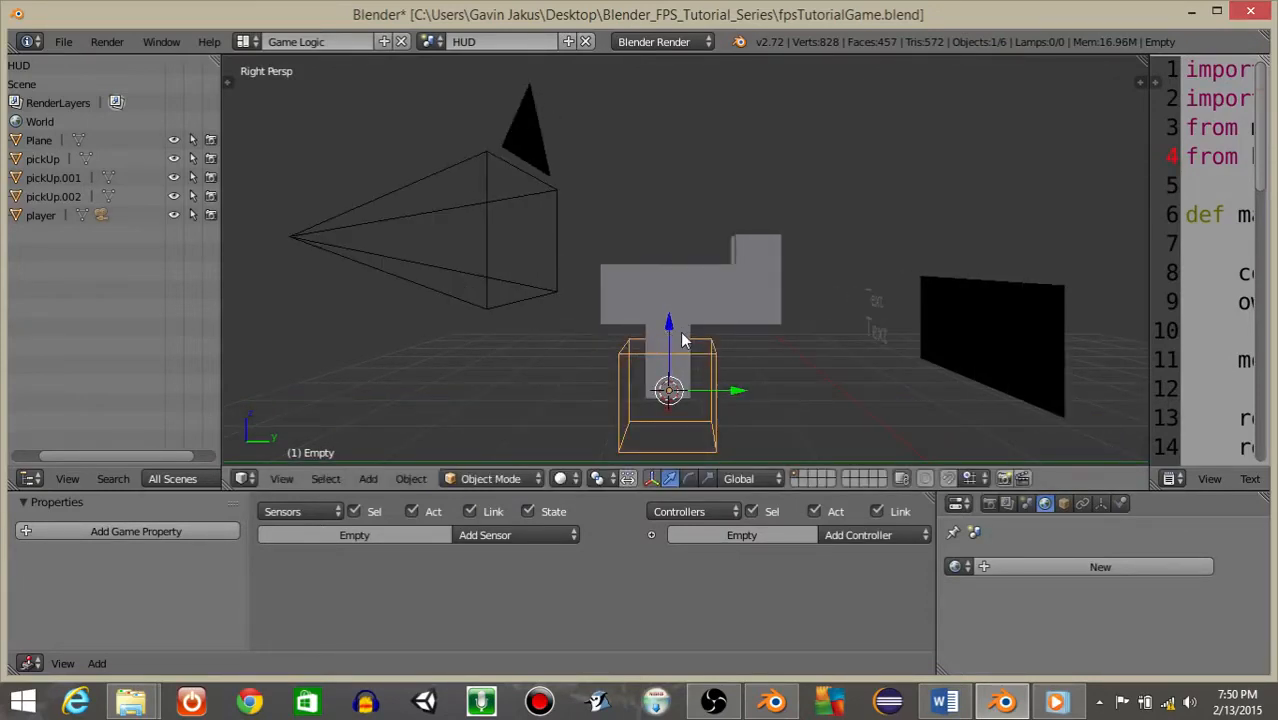
{"action": "left_click_drag", "start_coordinate": [670, 328], "coordinate": [676, 228]}
{"action": "left_click_drag", "start_coordinate": [735, 291], "coordinate": [679, 295]}
{"action": "middle_click_drag", "start_coordinate": [679, 295], "coordinate": [680, 296]}
{"action": "key", "text": "KP_0"}
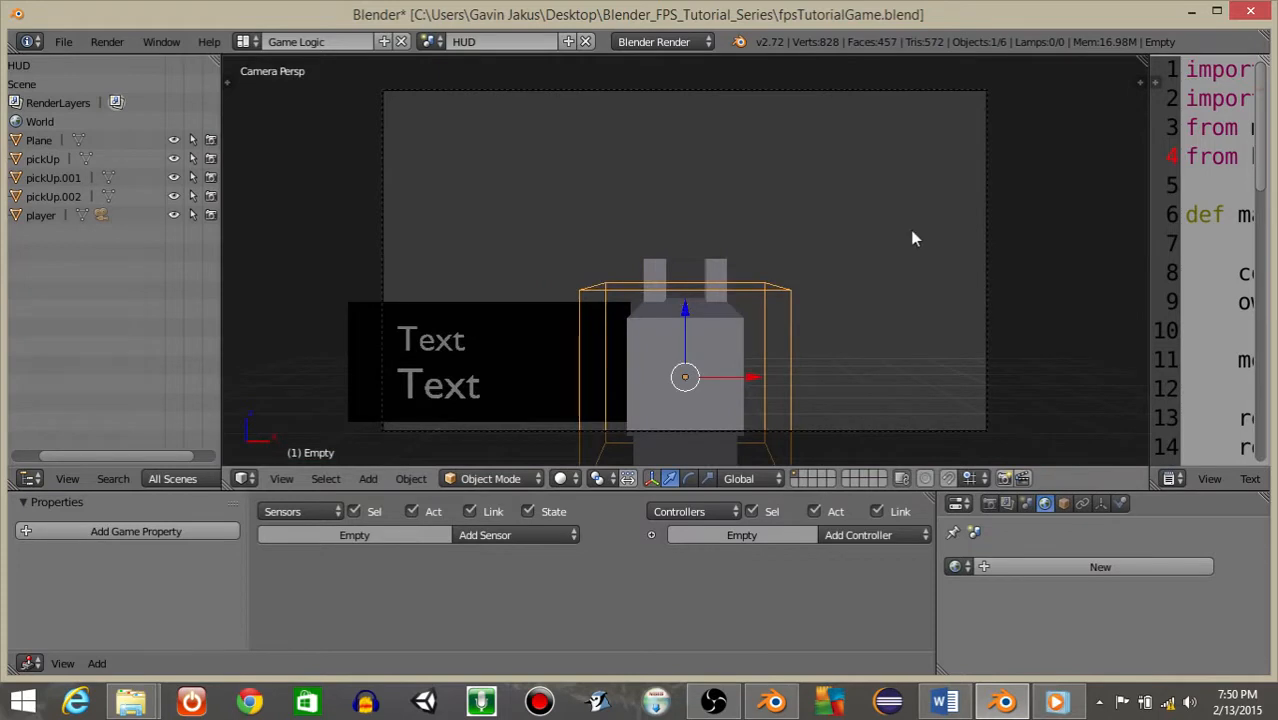
Step: Parent the cube empty to the HUD camera as Object
{"action": "middle_click_drag", "start_coordinate": [967, 262], "coordinate": [555, 295]}
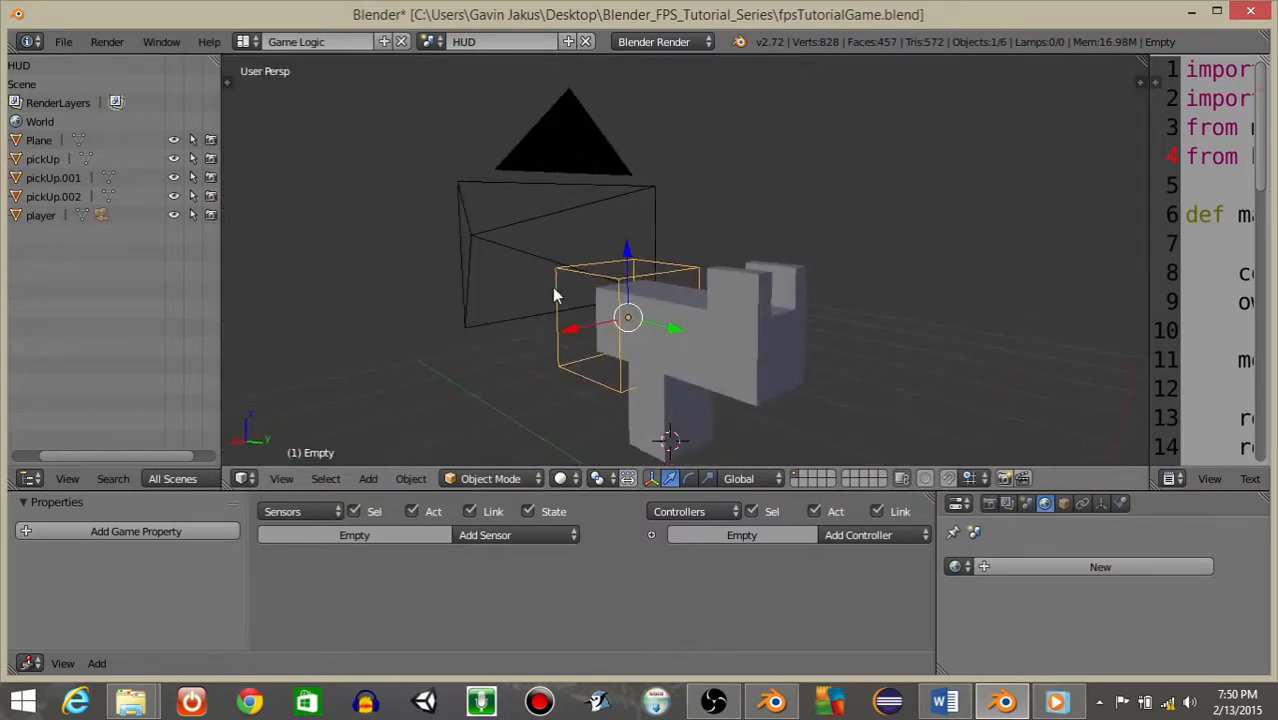
{"action": "right_click", "coordinate": [467, 272], "text": "shift"}
{"action": "middle_click_drag", "start_coordinate": [466, 269], "coordinate": [589, 334]}
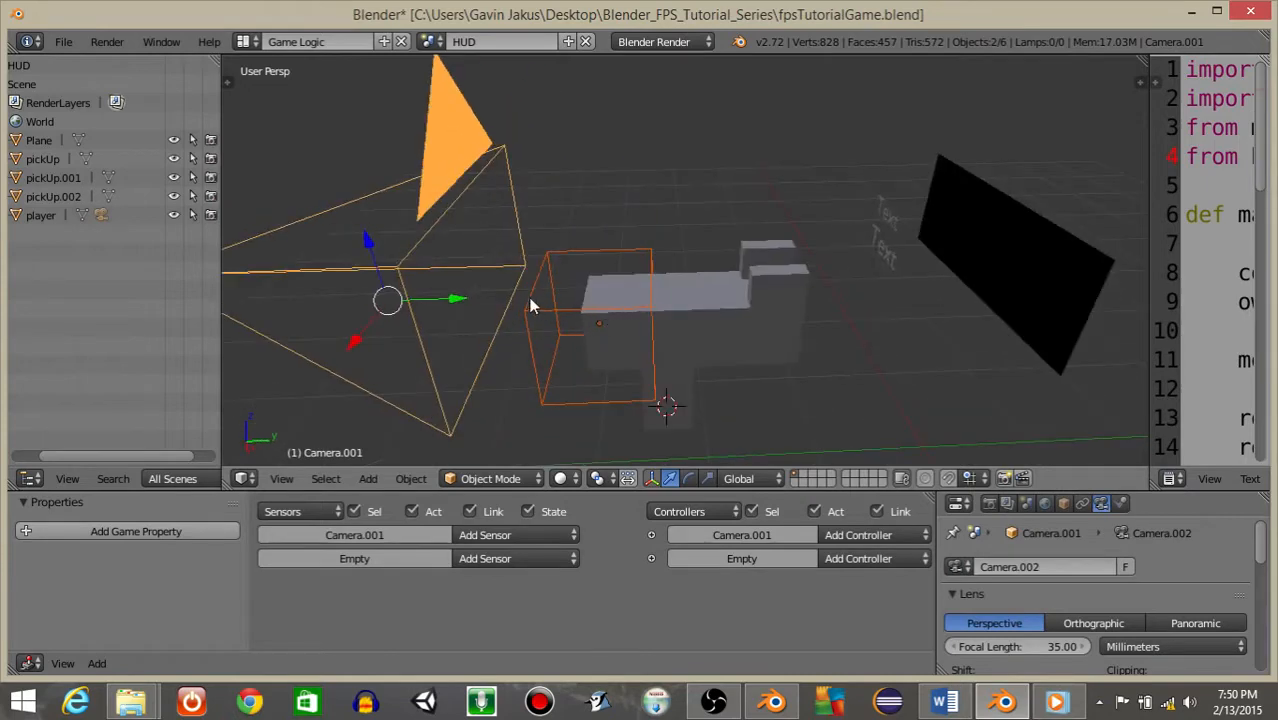
{"action": "middle_click_drag", "start_coordinate": [531, 299], "coordinate": [426, 272]}
{"action": "key", "text": "ctrl+p"}
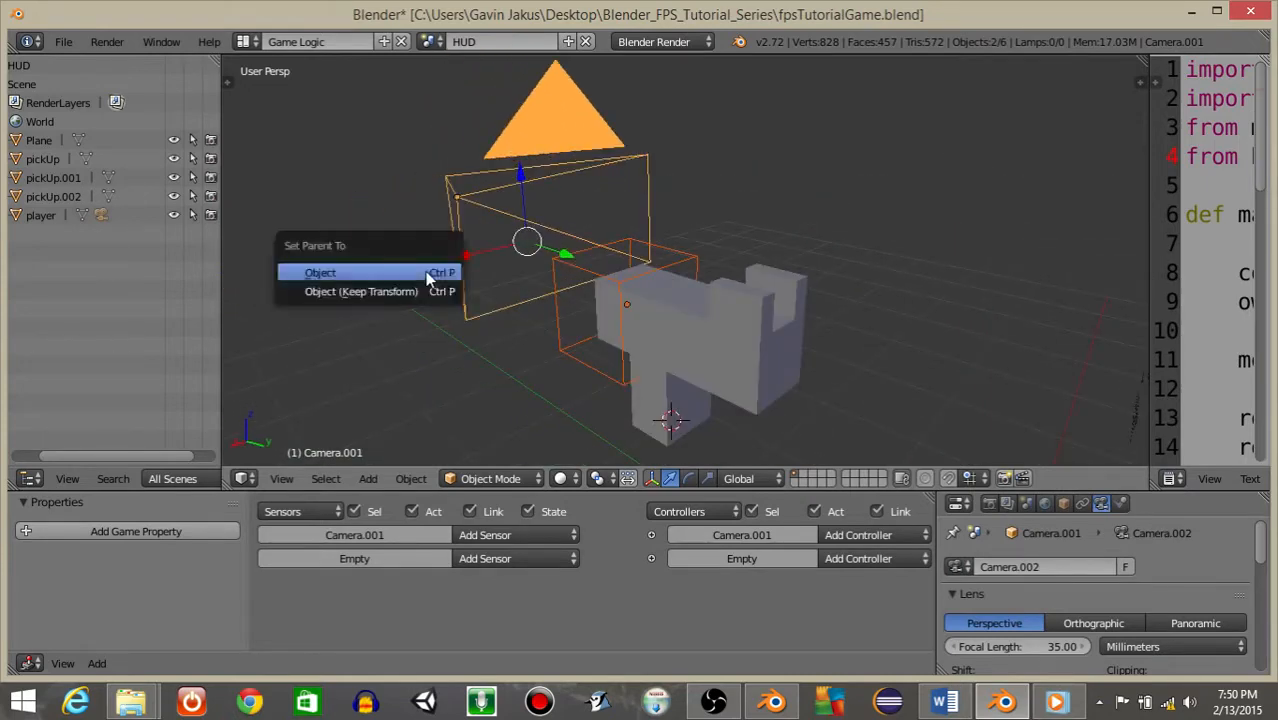
{"action": "left_click", "coordinate": [425, 271]}
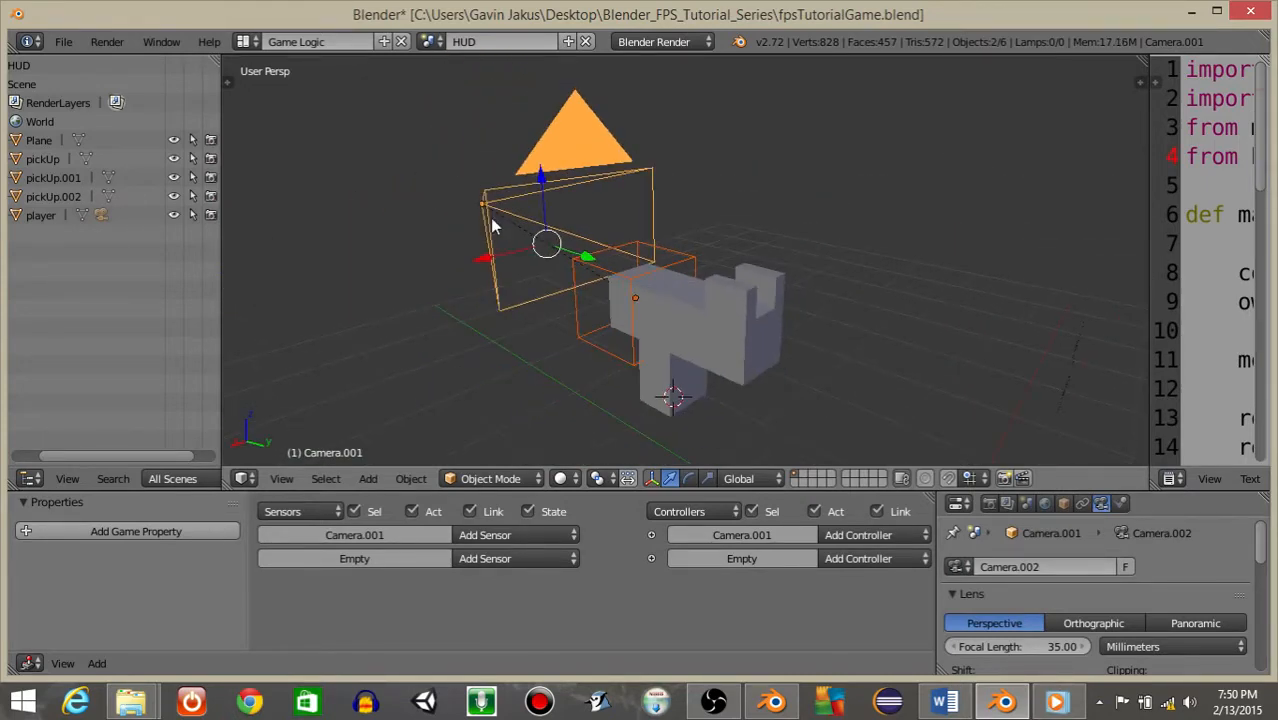
Step: Parent the gun to the cube empty as Object
{"action": "middle_click_drag", "start_coordinate": [596, 300], "coordinate": [630, 294]}
{"action": "right_click", "coordinate": [738, 320]}
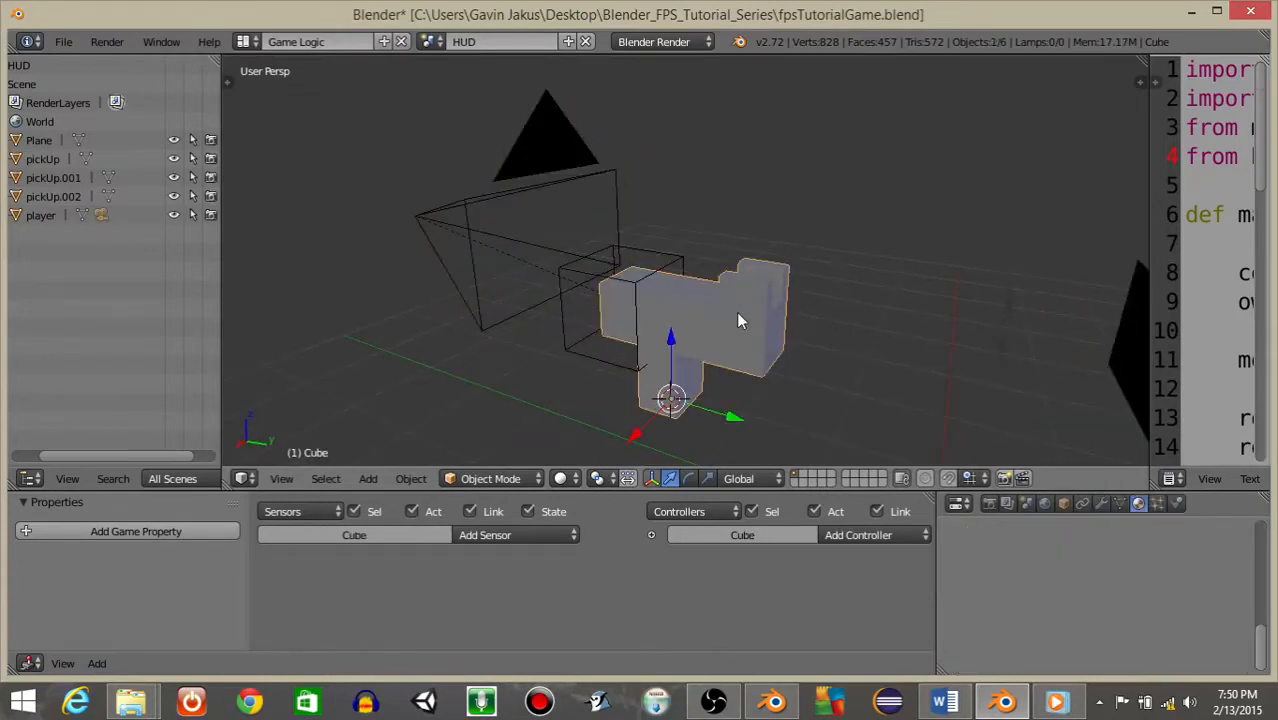
{"action": "right_click", "coordinate": [560, 352], "text": "shift"}
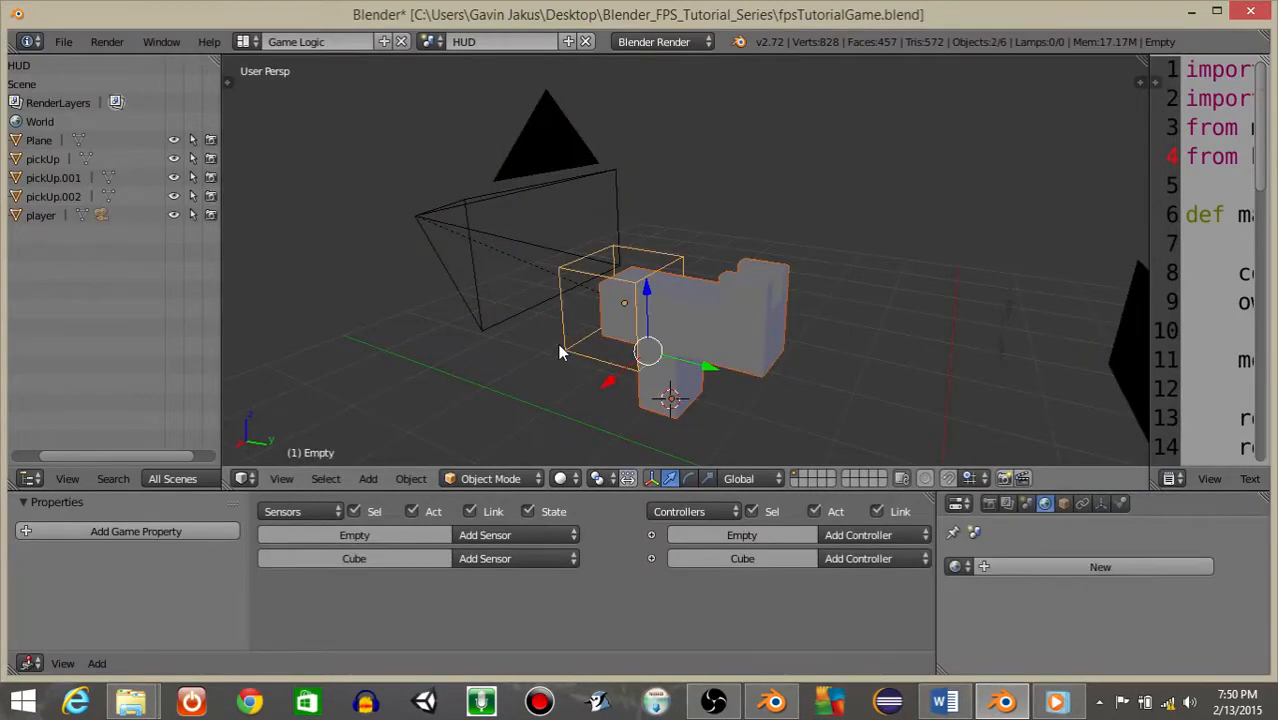
{"action": "key", "text": "ctrl+p"}
{"action": "left_click", "coordinate": [560, 352]}
Step: Test the parent chain by selecting the gun, empty and camera, moving the camera upward, and undoing the move
{"action": "right_click", "coordinate": [738, 276]}
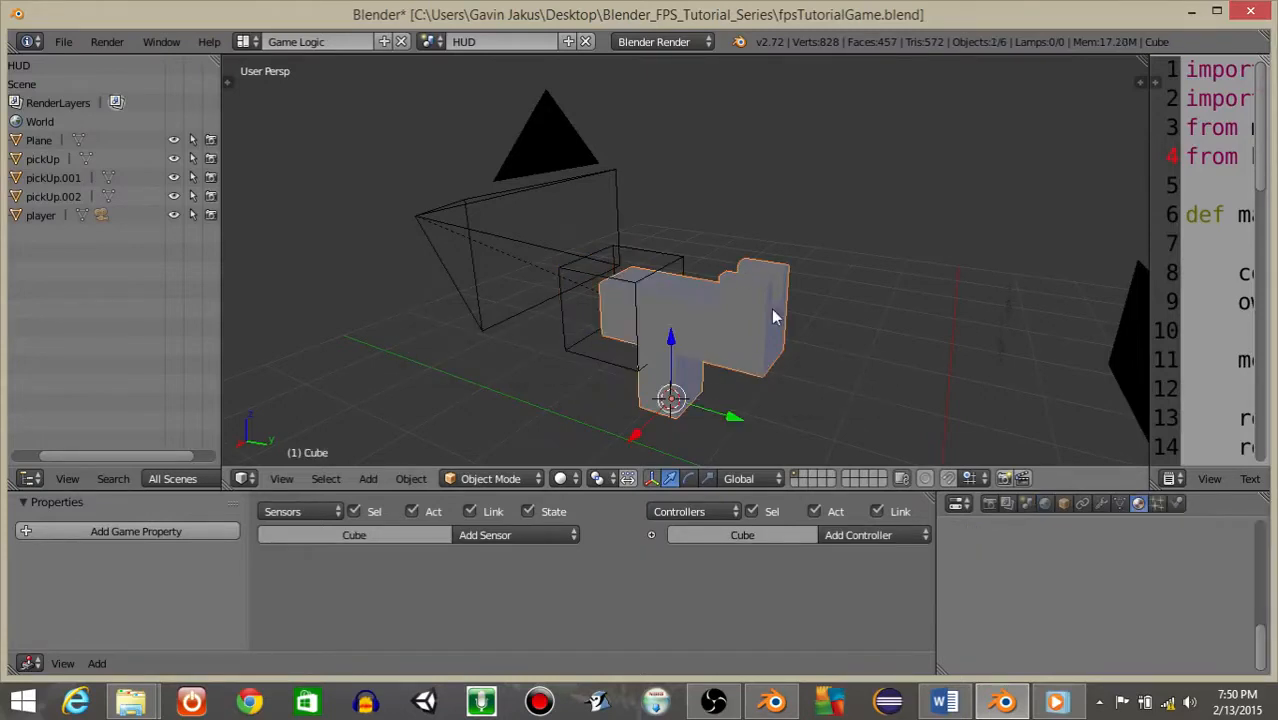
{"action": "right_click", "coordinate": [567, 325]}
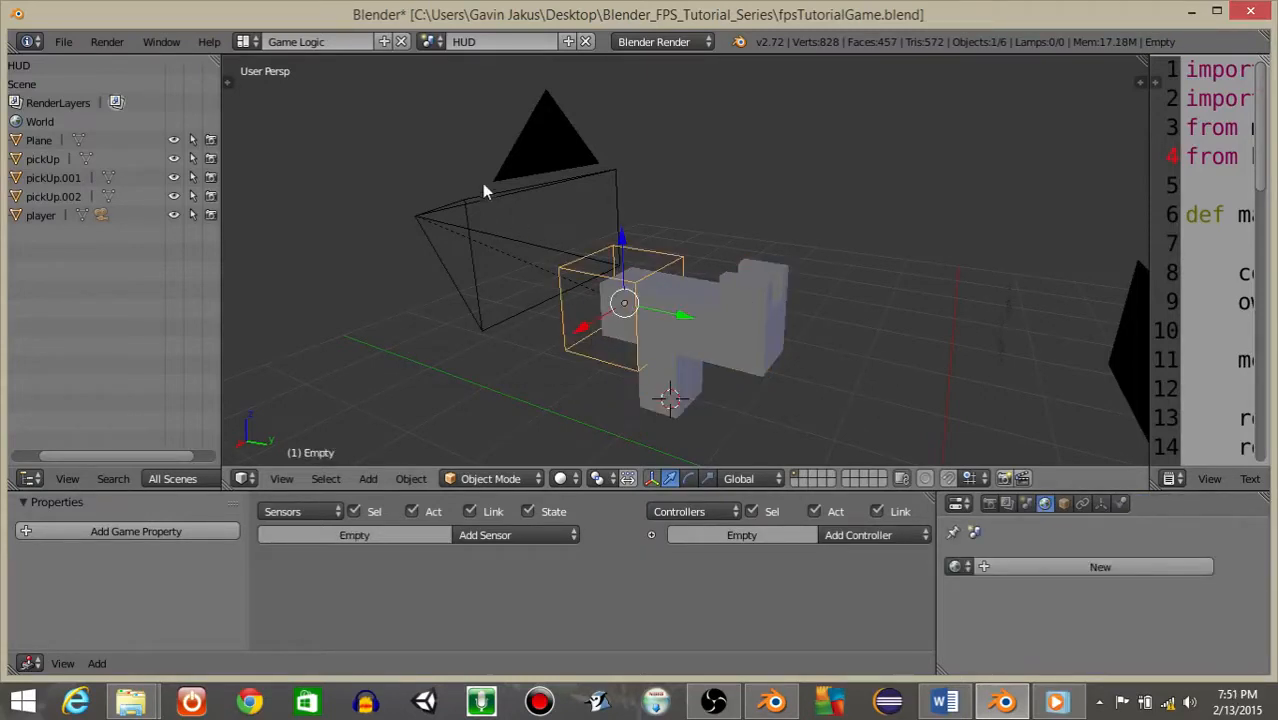
{"action": "right_click", "coordinate": [465, 206]}
{"action": "scroll", "coordinate": [463, 210], "scroll_direction": "down", "scroll_amount": 2}
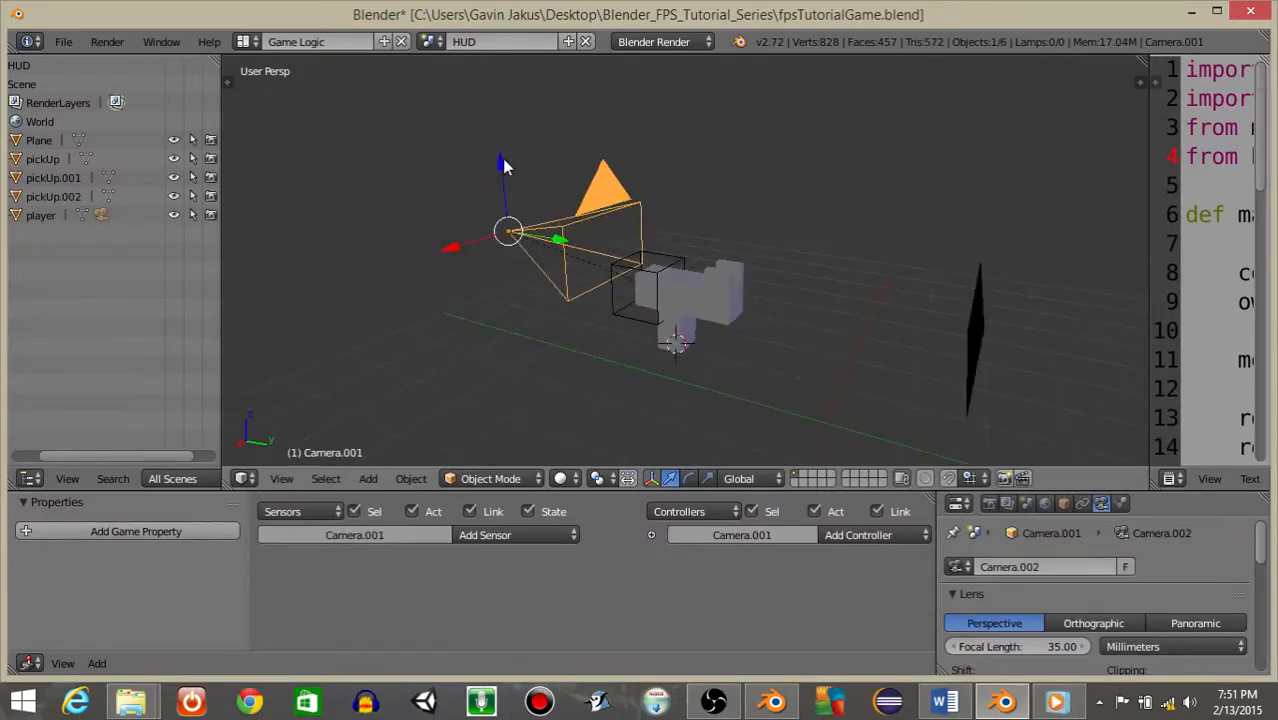
{"action": "mouse_move", "coordinate": [505, 162]}
{"action": "left_mouse_down"}
{"action": "mouse_move", "coordinate": [509, 108]}
{"action": "mouse_move", "coordinate": [517, 141]}
{"action": "left_mouse_up"}
{"action": "key", "text": "ctrl+z"}
{"action": "key", "text": "KP_0"}
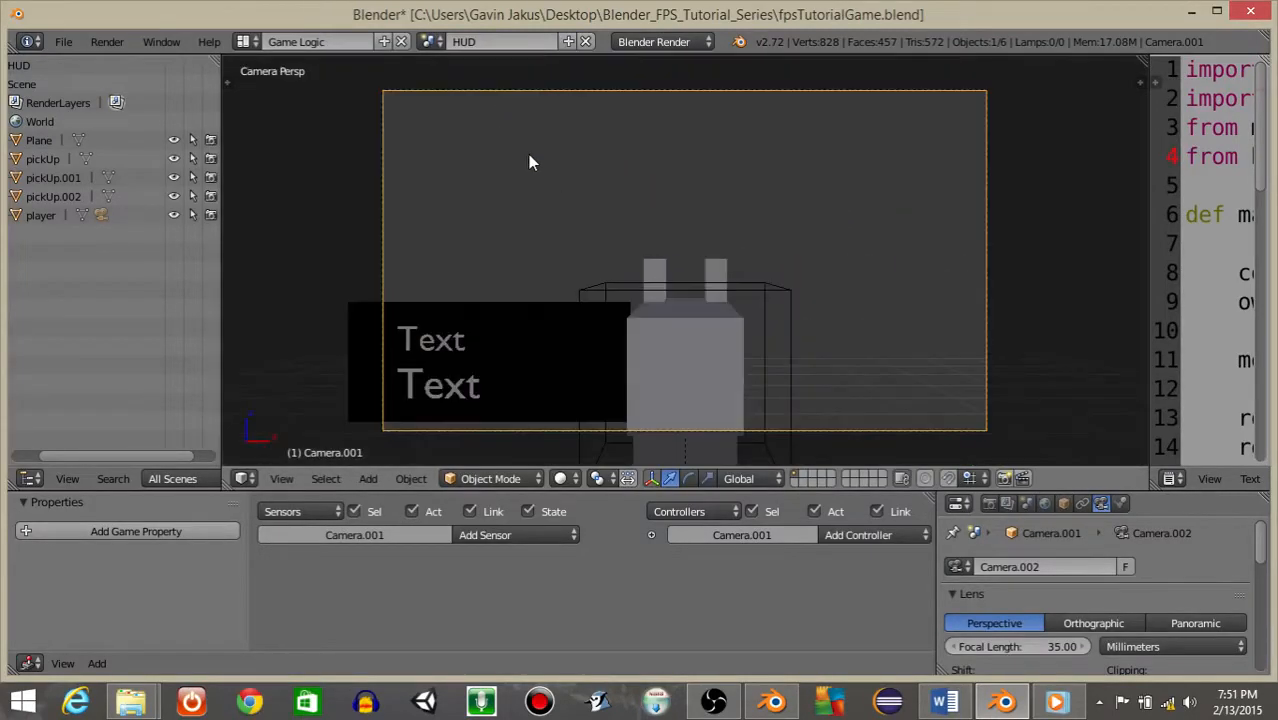
Step: Switch to the Animation screen layout and display the HUD scene in it
{"action": "left_click", "coordinate": [243, 41]}
{"action": "left_click", "coordinate": [262, 88]}
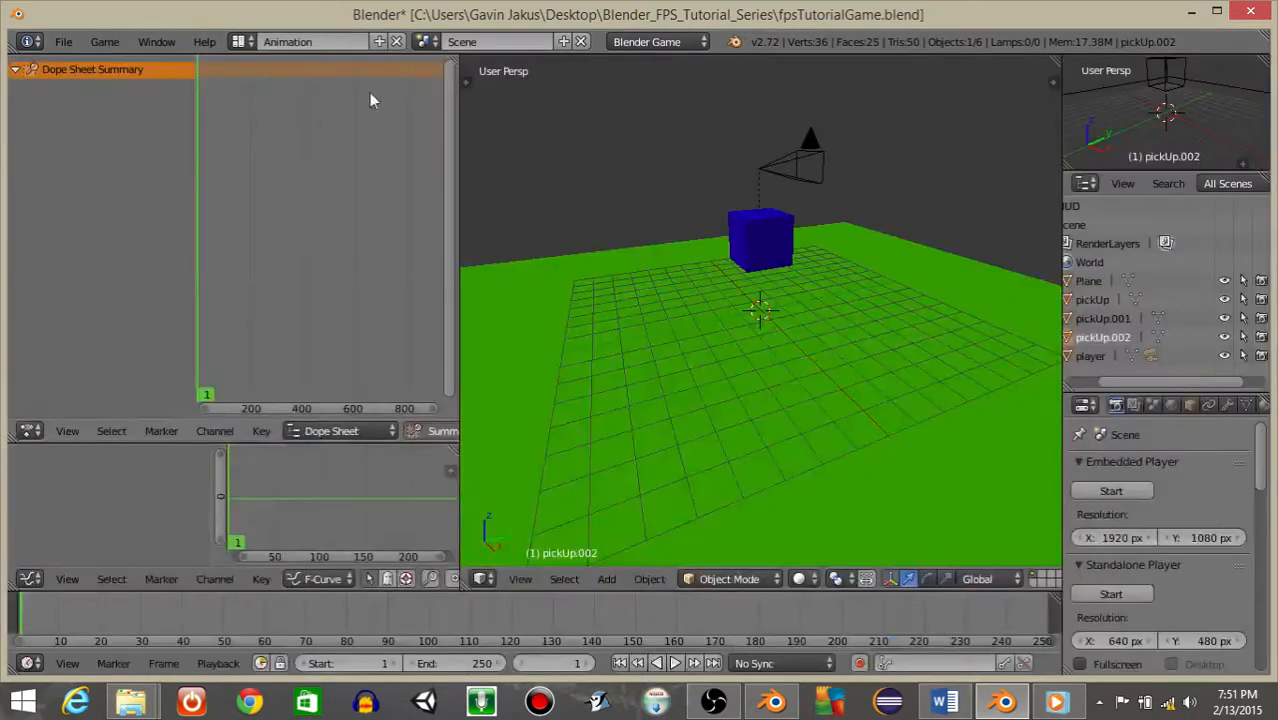
{"action": "left_click", "coordinate": [427, 41]}
{"action": "left_click", "coordinate": [437, 67]}
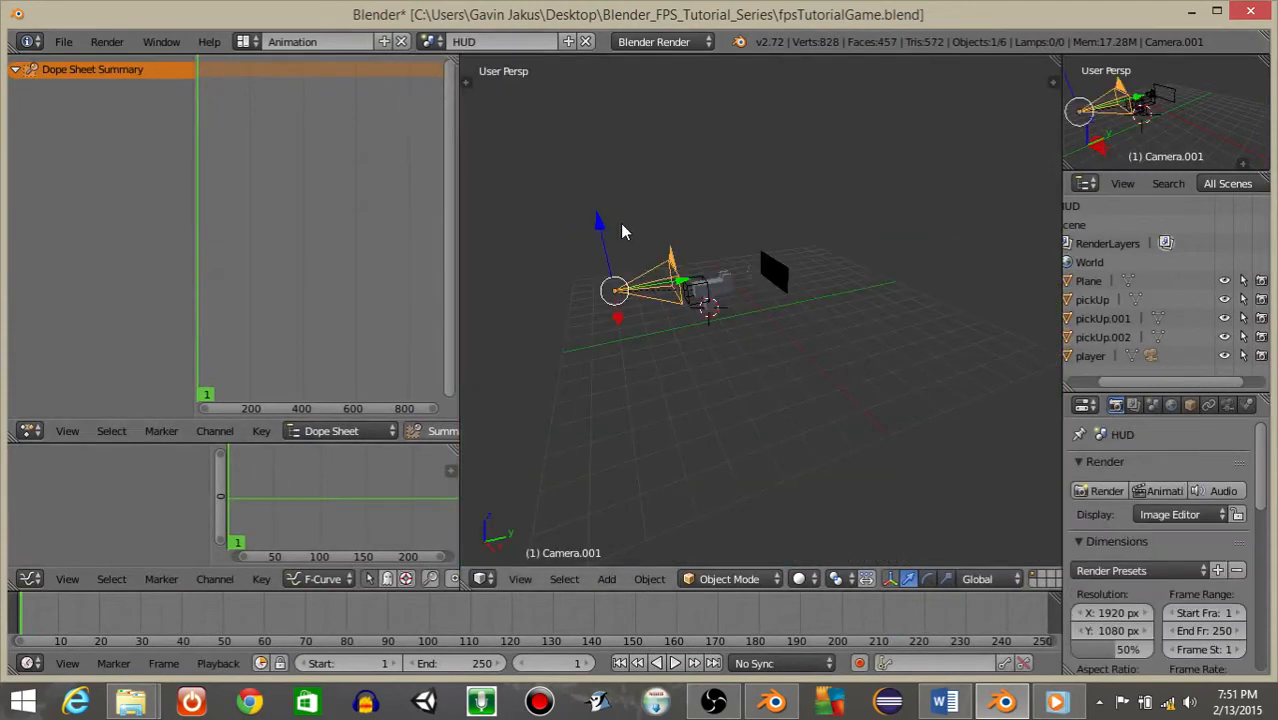
Step: Set up the HUD camera view with a wider 3D view and taller timeline, and select the cube empty
{"action": "key", "text": "KP_0"}
{"action": "scroll", "coordinate": [620, 223], "scroll_direction": "up", "scroll_amount": 4}
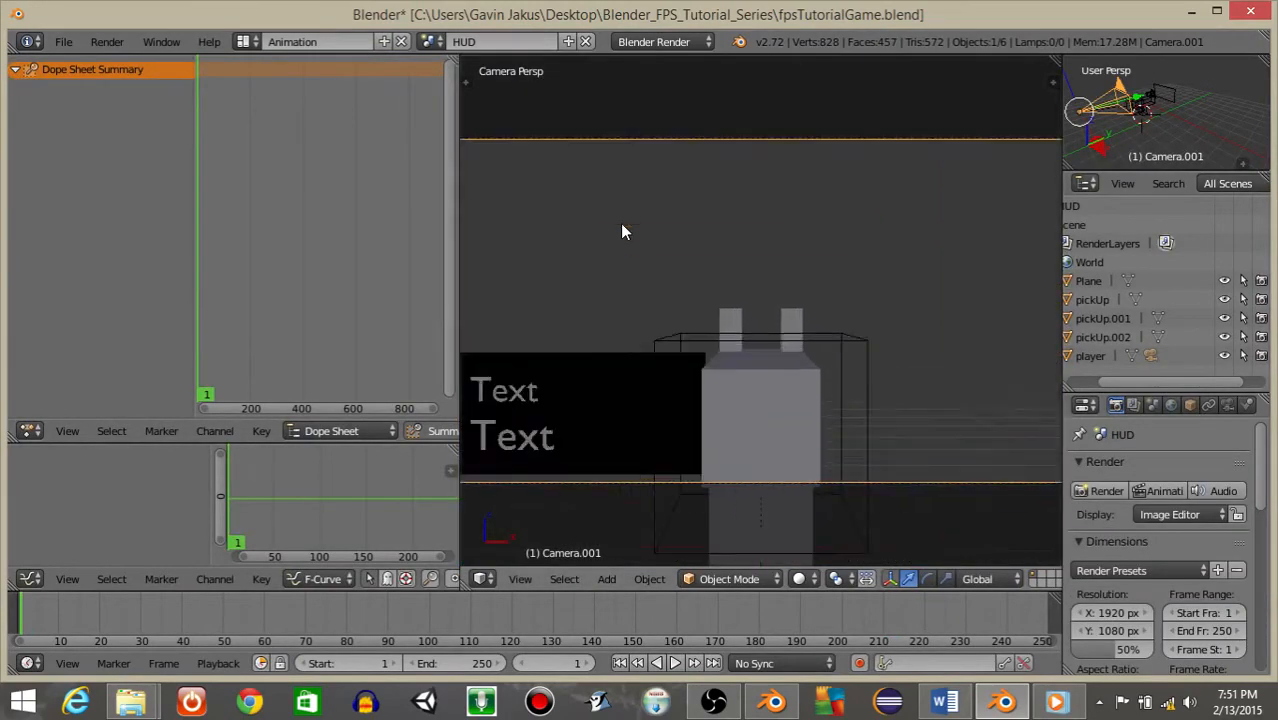
{"action": "scroll", "coordinate": [620, 223], "scroll_direction": "down", "scroll_amount": 2}
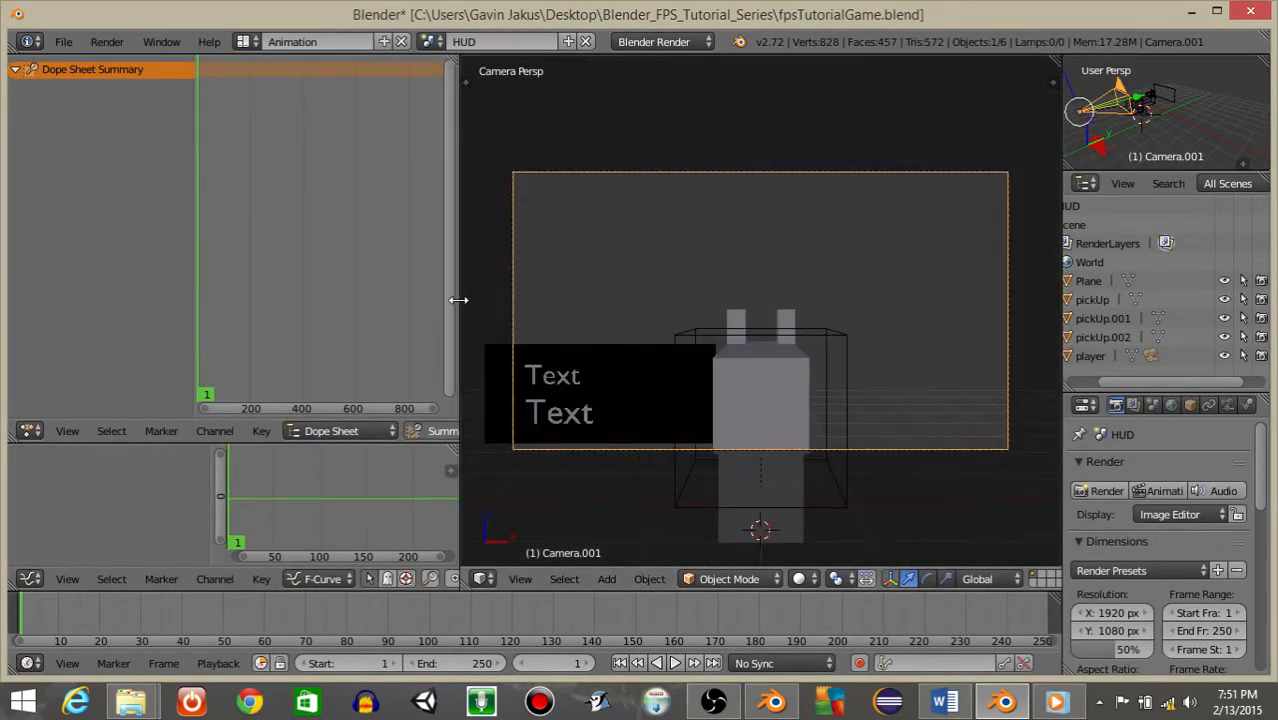
{"action": "left_click_drag", "start_coordinate": [458, 299], "coordinate": [370, 315]}
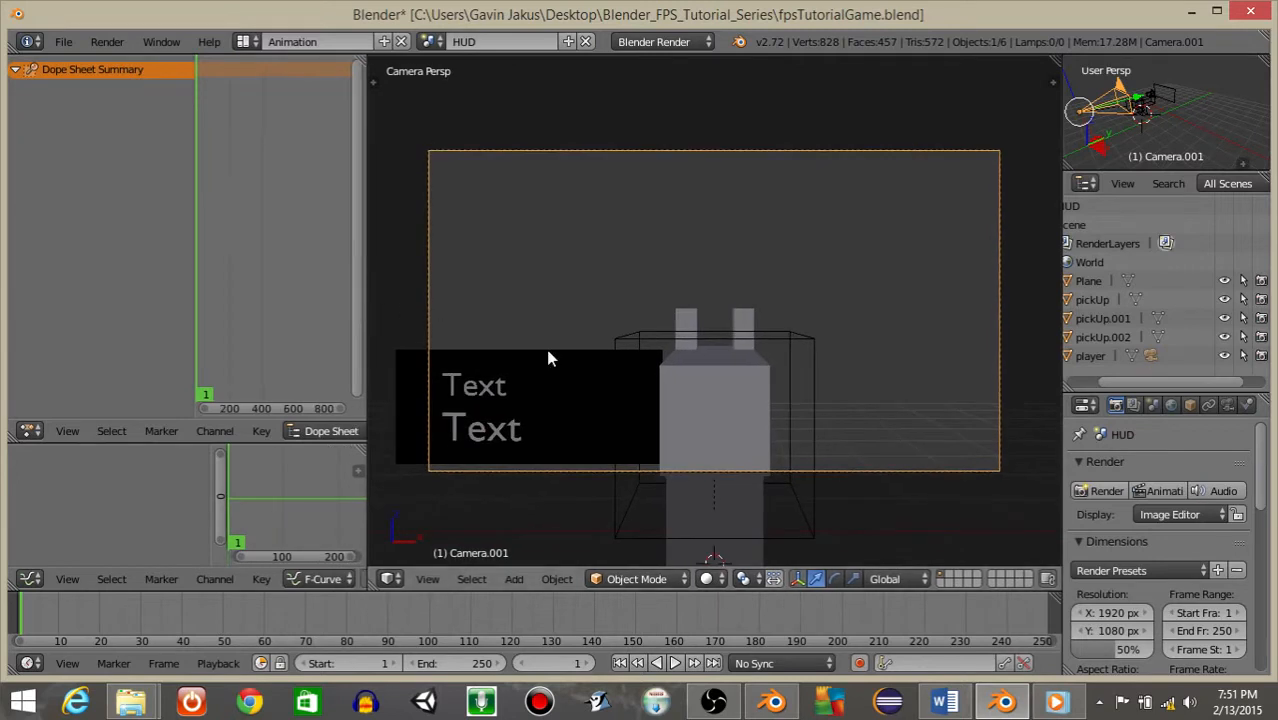
{"action": "right_click", "coordinate": [799, 342]}
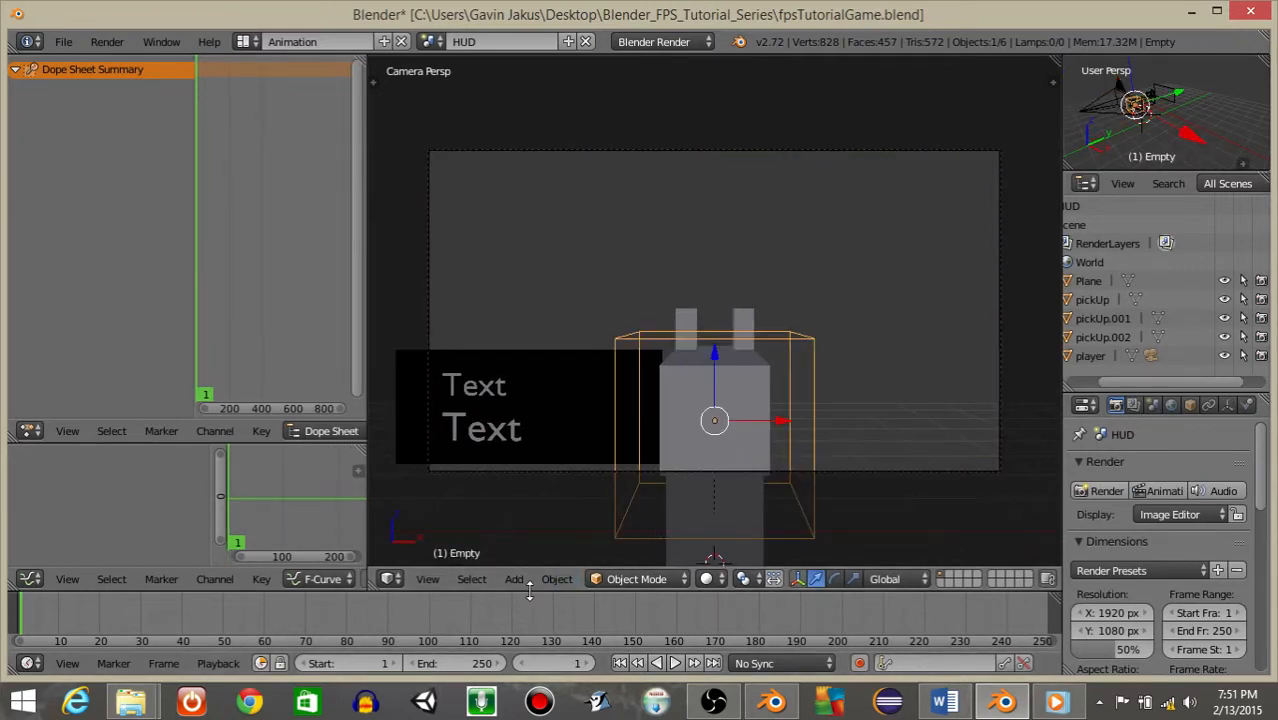
{"action": "left_click_drag", "start_coordinate": [523, 595], "coordinate": [522, 500]}
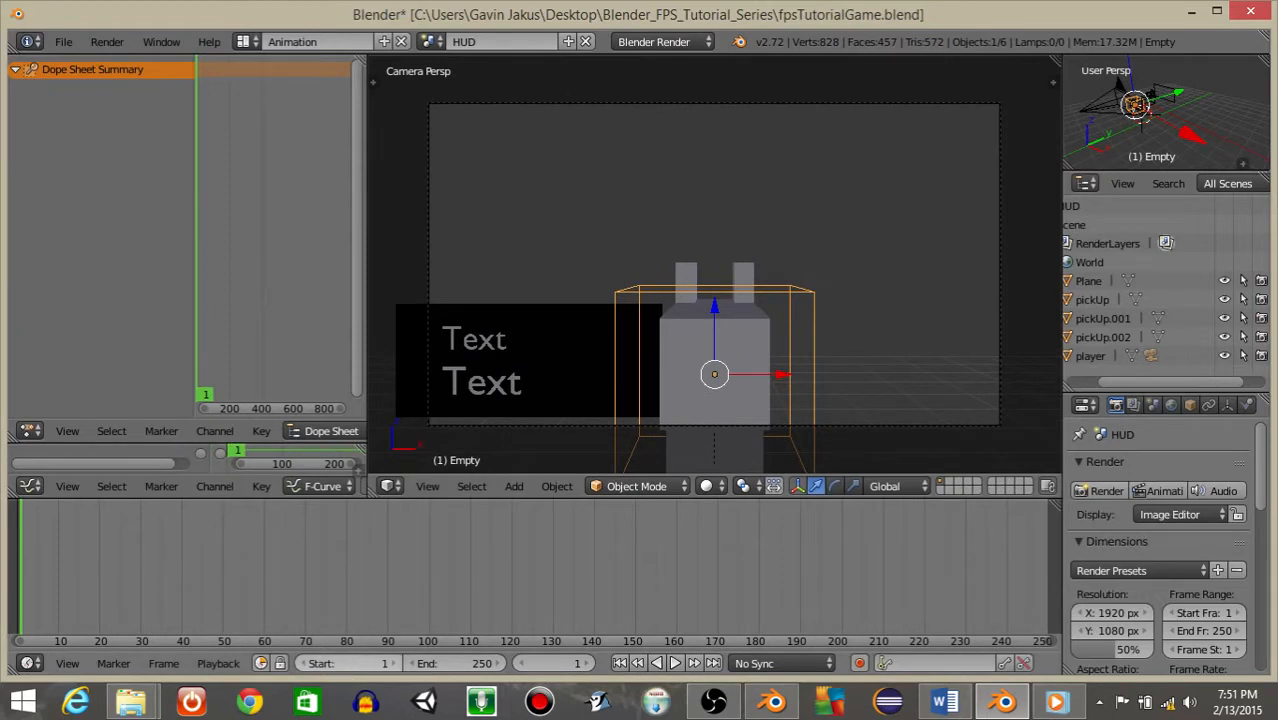
Step: Set the timeline's frame range from 0 to 6 and insert a Location keyframe for the cube empty at frame 6
{"action": "left_click", "coordinate": [330, 663]}
{"action": "type", "text": "0"}
{"action": "key", "text": "Return"}
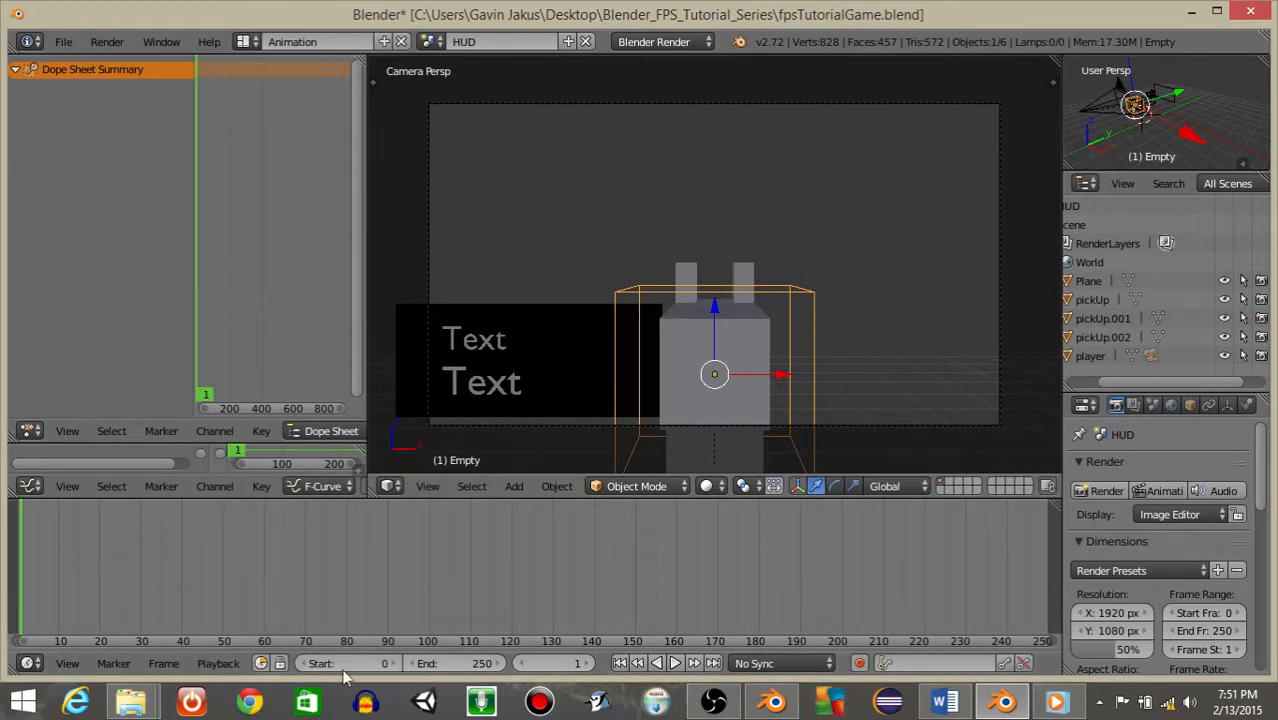
{"action": "left_click", "coordinate": [551, 662]}
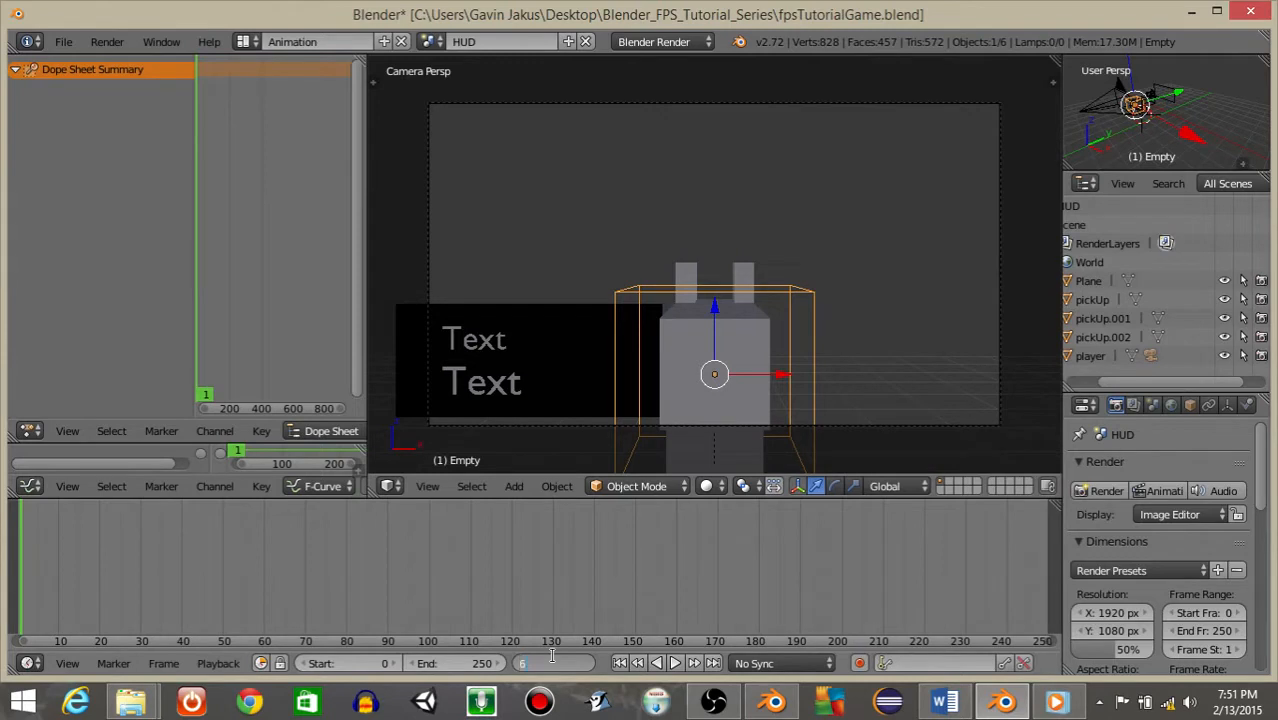
{"action": "key", "text": "Return"}
{"action": "left_click", "coordinate": [481, 660]}
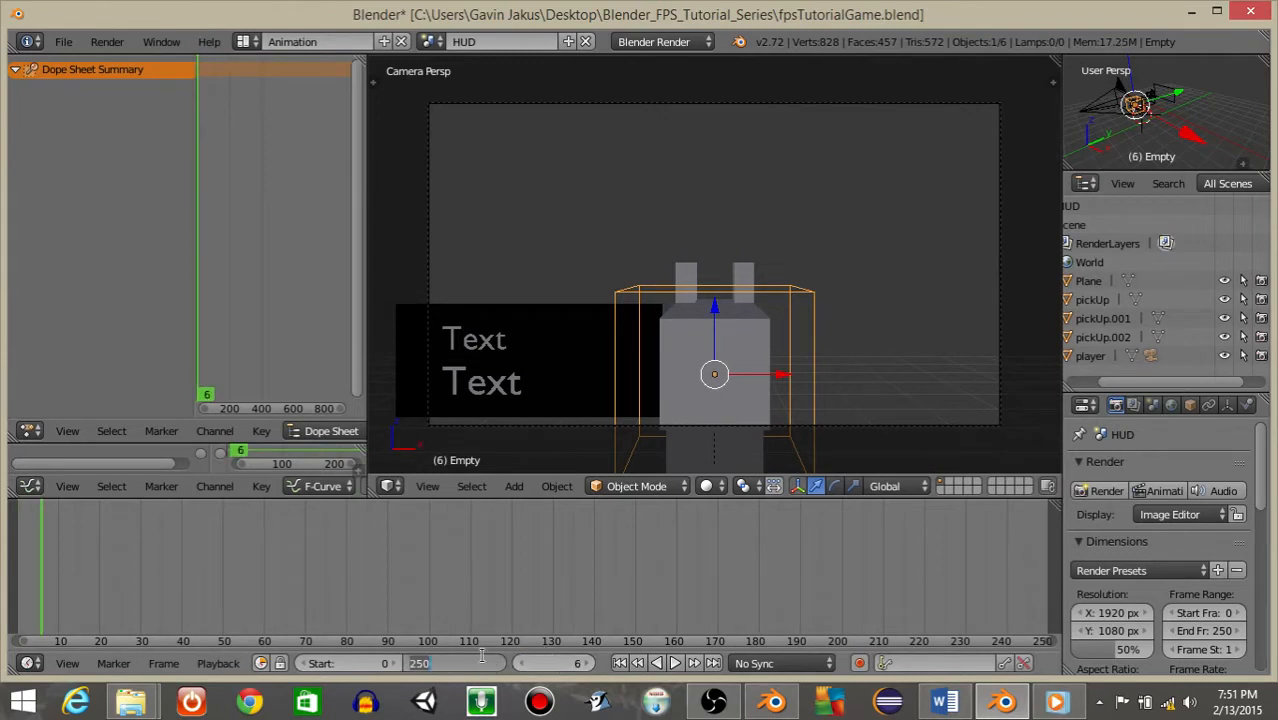
{"action": "type", "text": "6"}
{"action": "key", "text": "Return"}
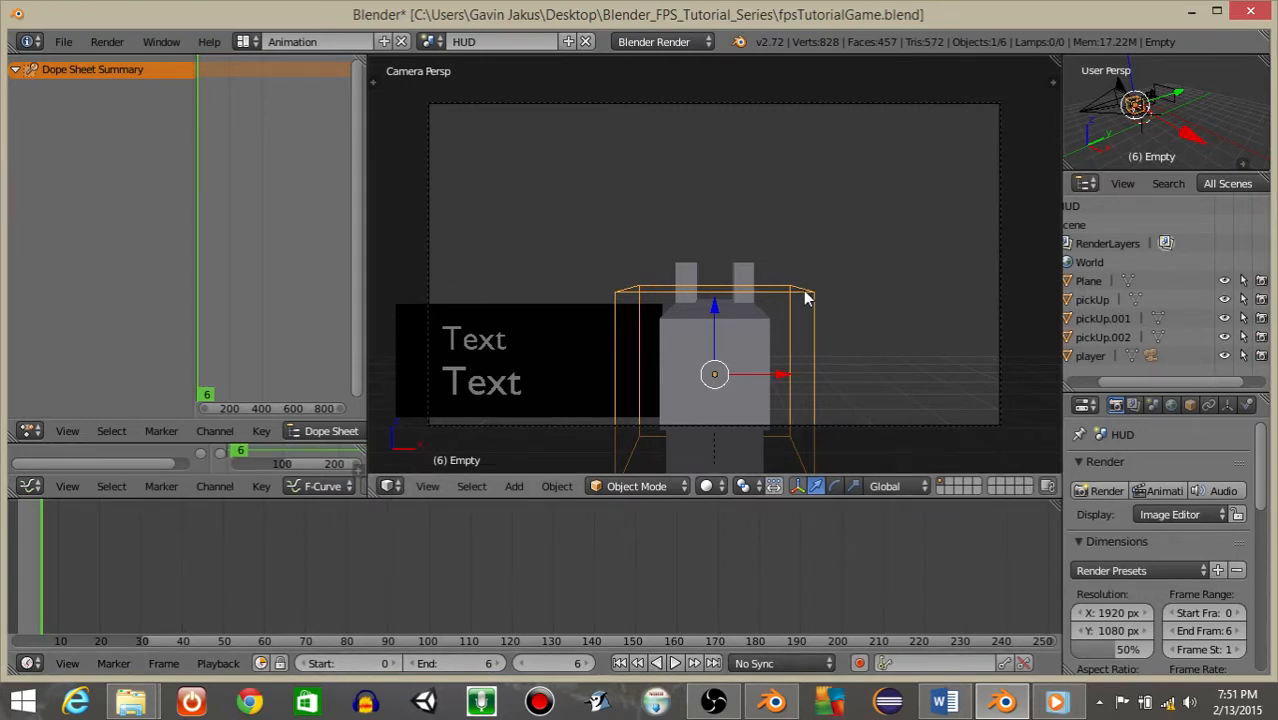
{"action": "key", "text": "i"}
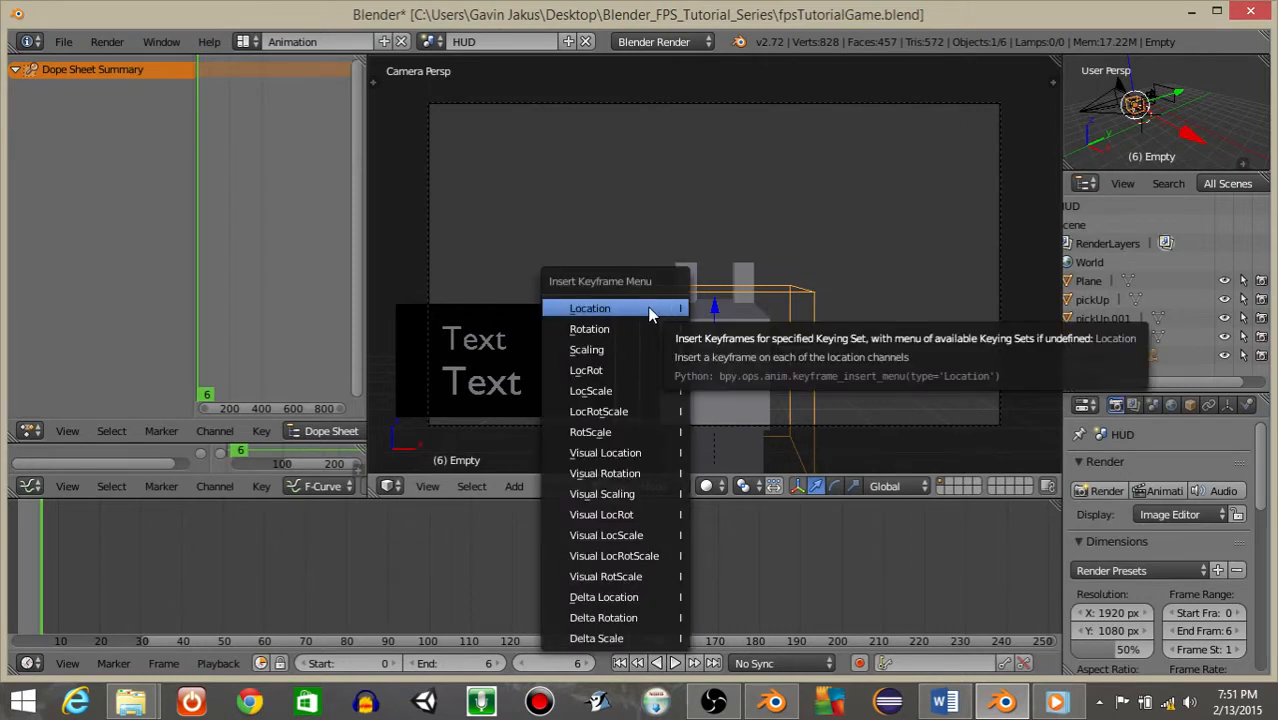
{"action": "left_click", "coordinate": [648, 314]}
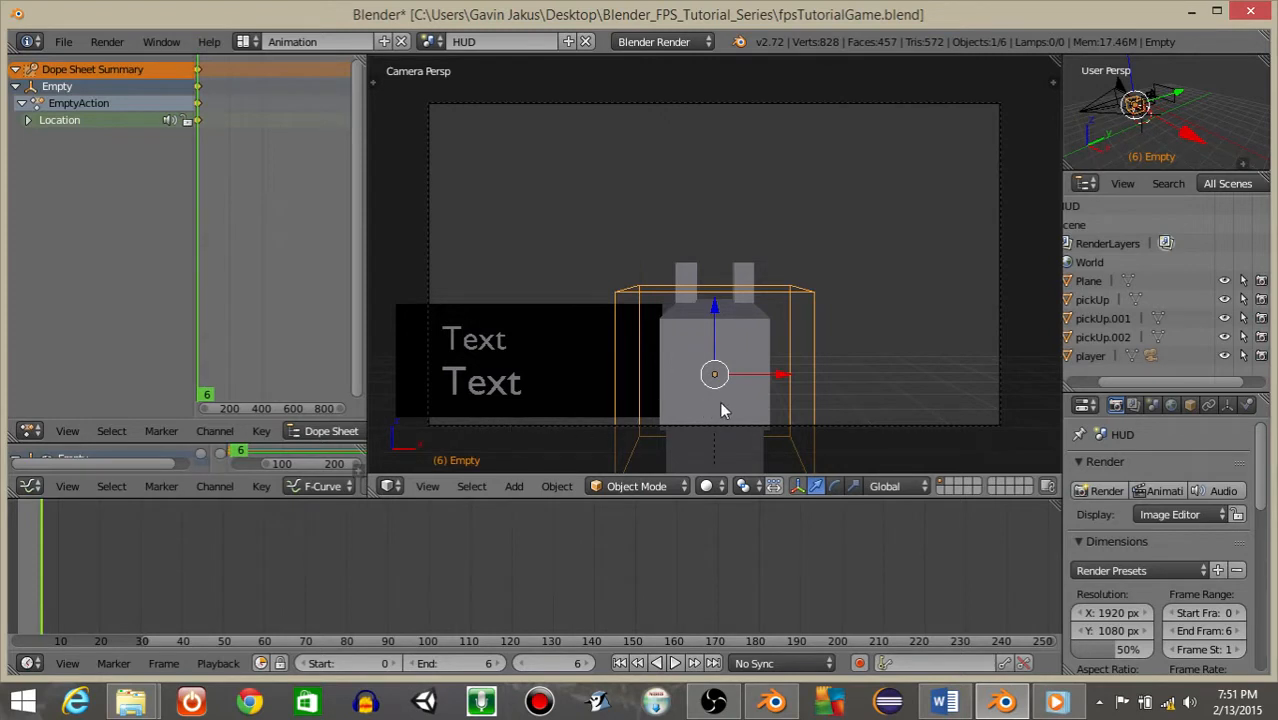
Step: At frame 0, move the cube empty along X and down along Z so the gun sits in the camera frame's lower-right corner
{"action": "left_click", "coordinate": [555, 663]}
{"action": "type", "text": "0"}
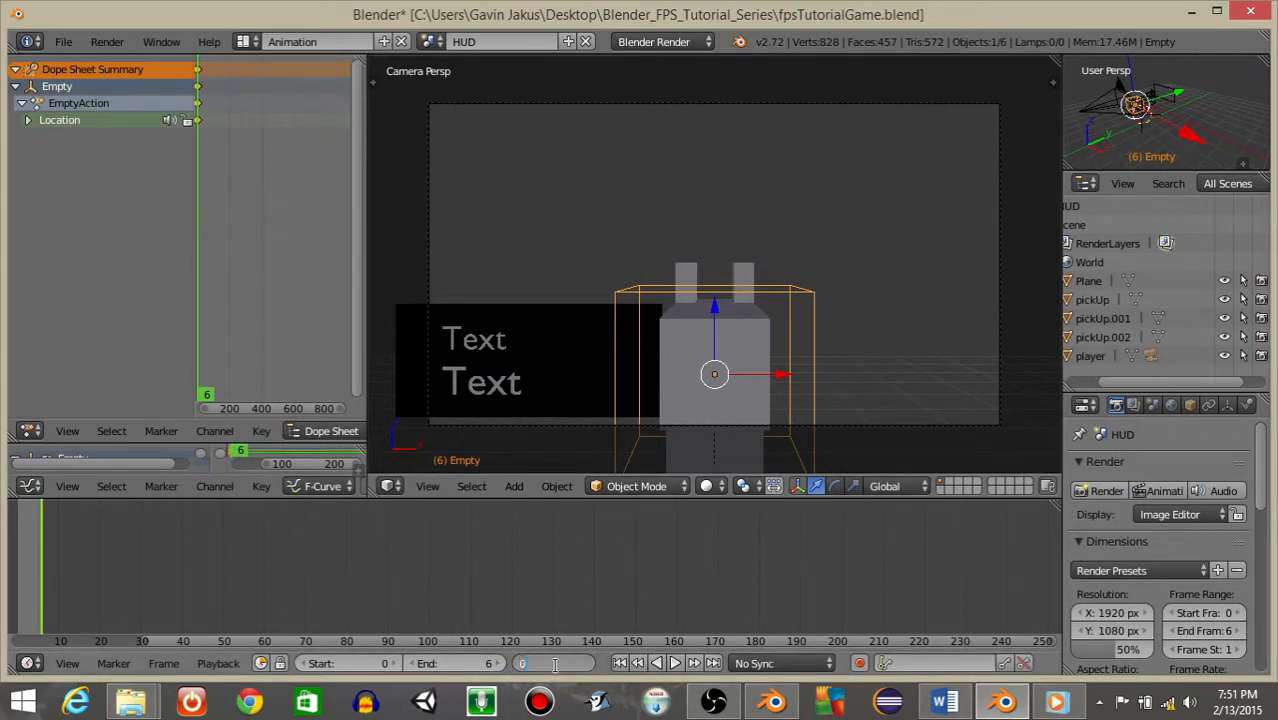
{"action": "key", "text": "Return"}
{"action": "key", "text": "g"}
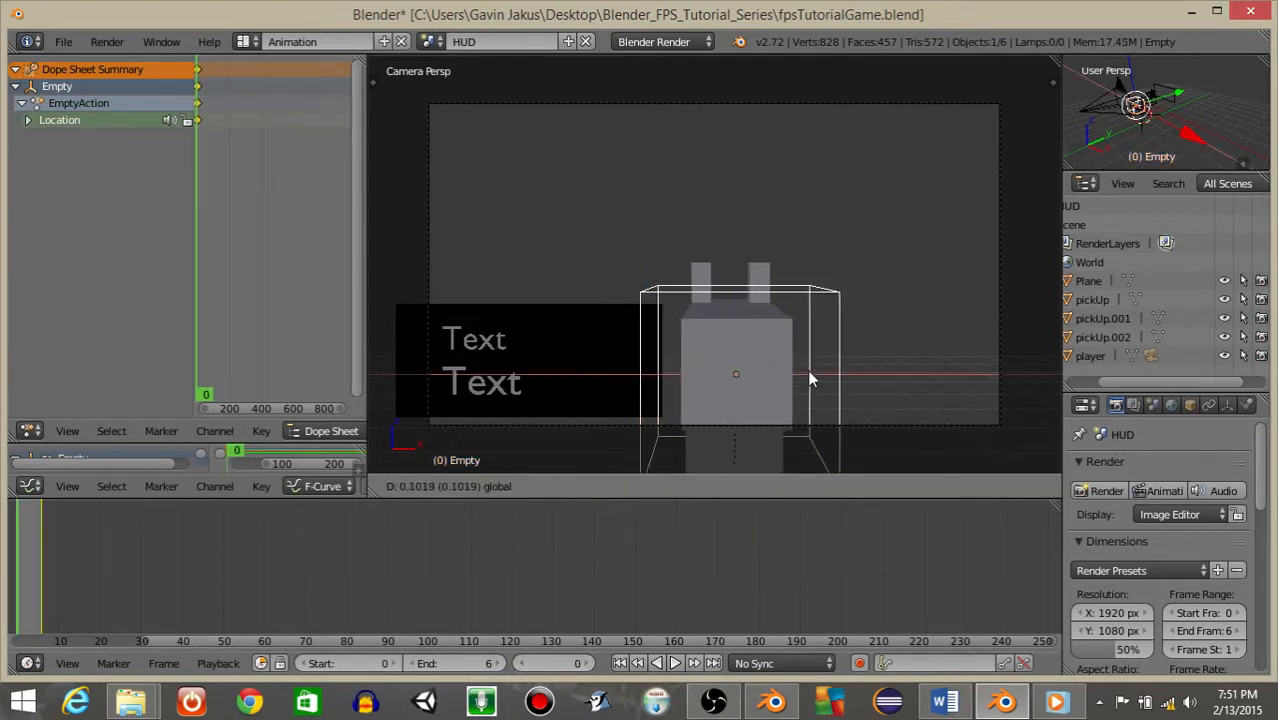
{"action": "left_click", "coordinate": [1007, 388]}
{"action": "key", "text": "g"}
{"action": "key", "text": "z"}
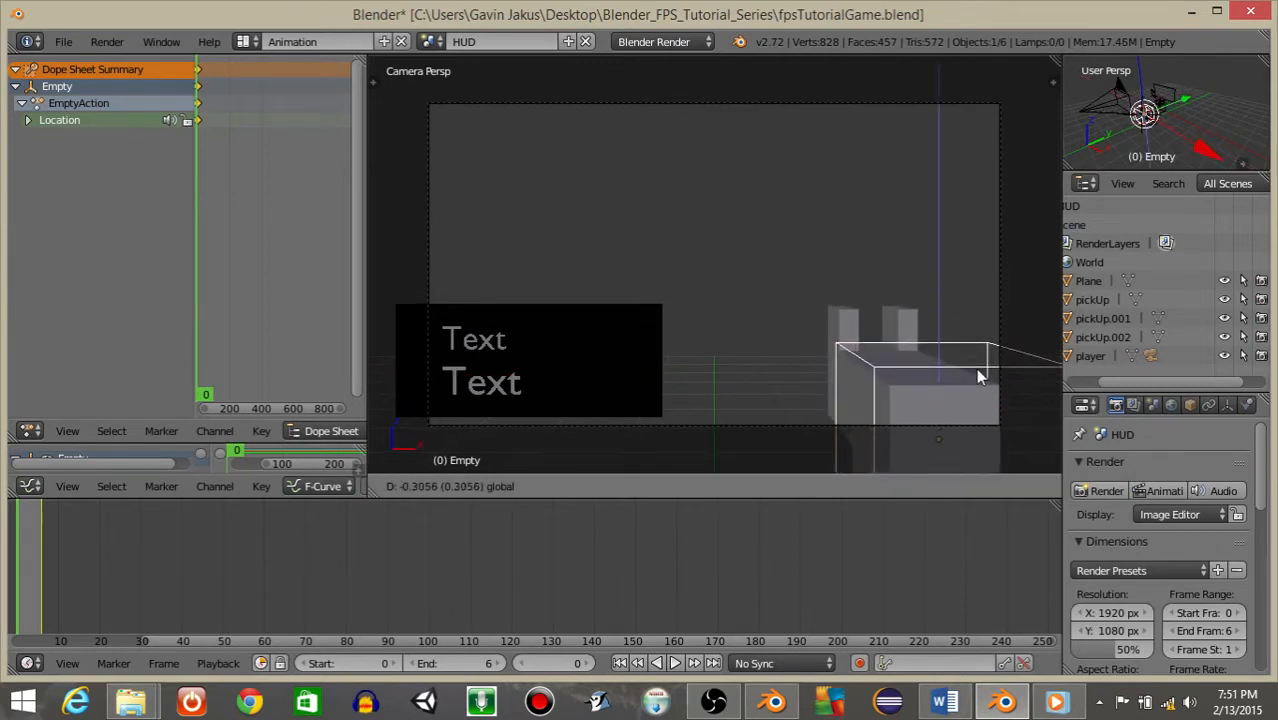
{"action": "left_click", "coordinate": [979, 379]}
Step: Insert a Location keyframe for the cube empty at frame 0 and play back the aiming animation
{"action": "key", "text": "i"}
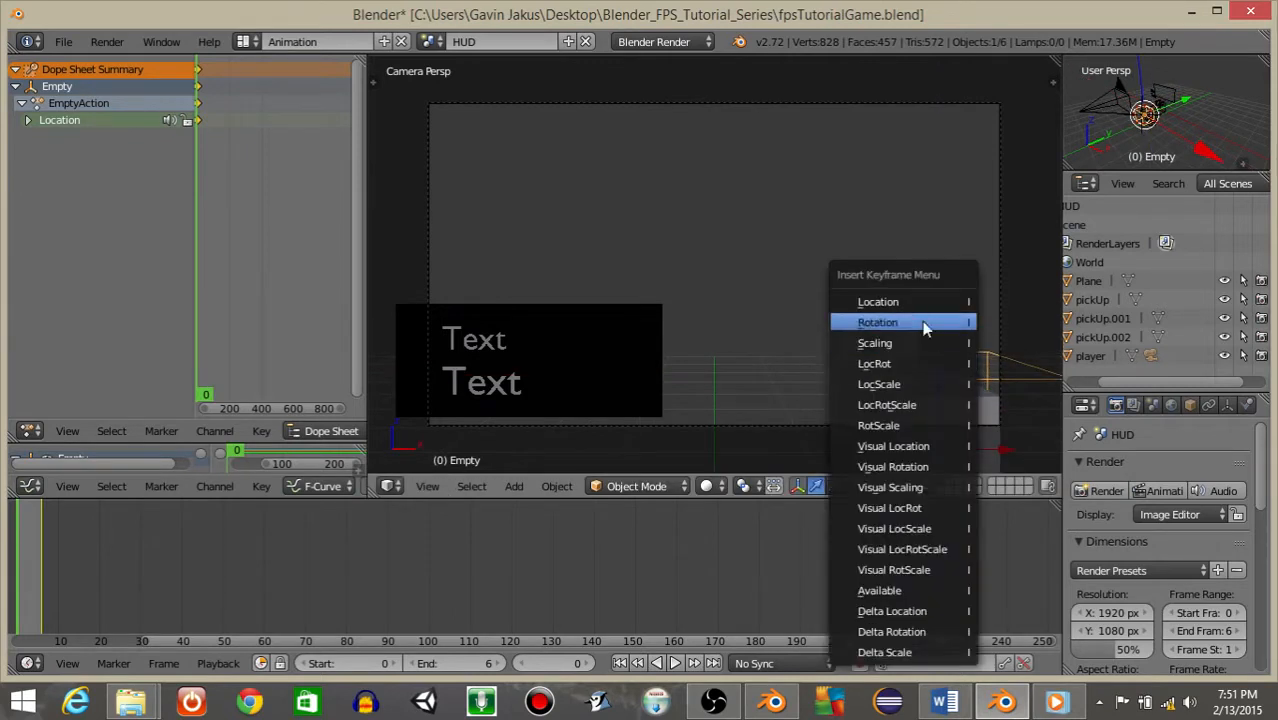
{"action": "left_click", "coordinate": [880, 302]}
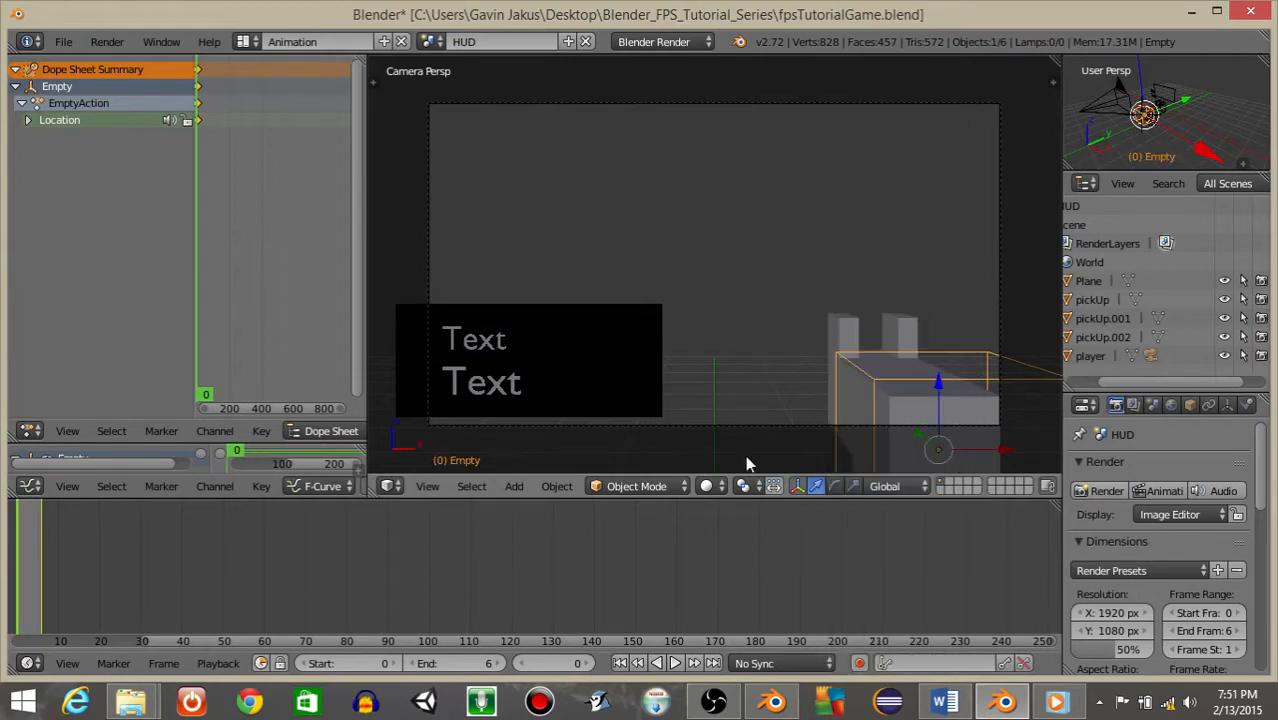
{"action": "left_click", "coordinate": [676, 663]}
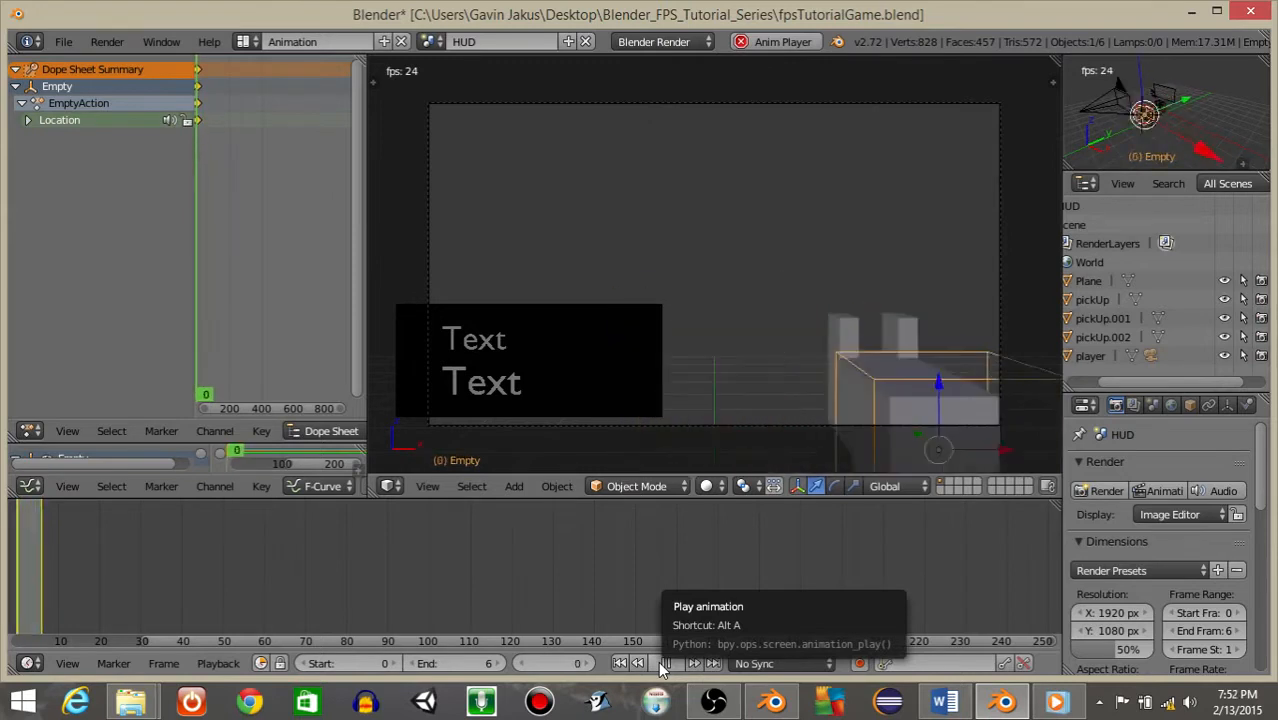
{"action": "left_click", "coordinate": [664, 664]}
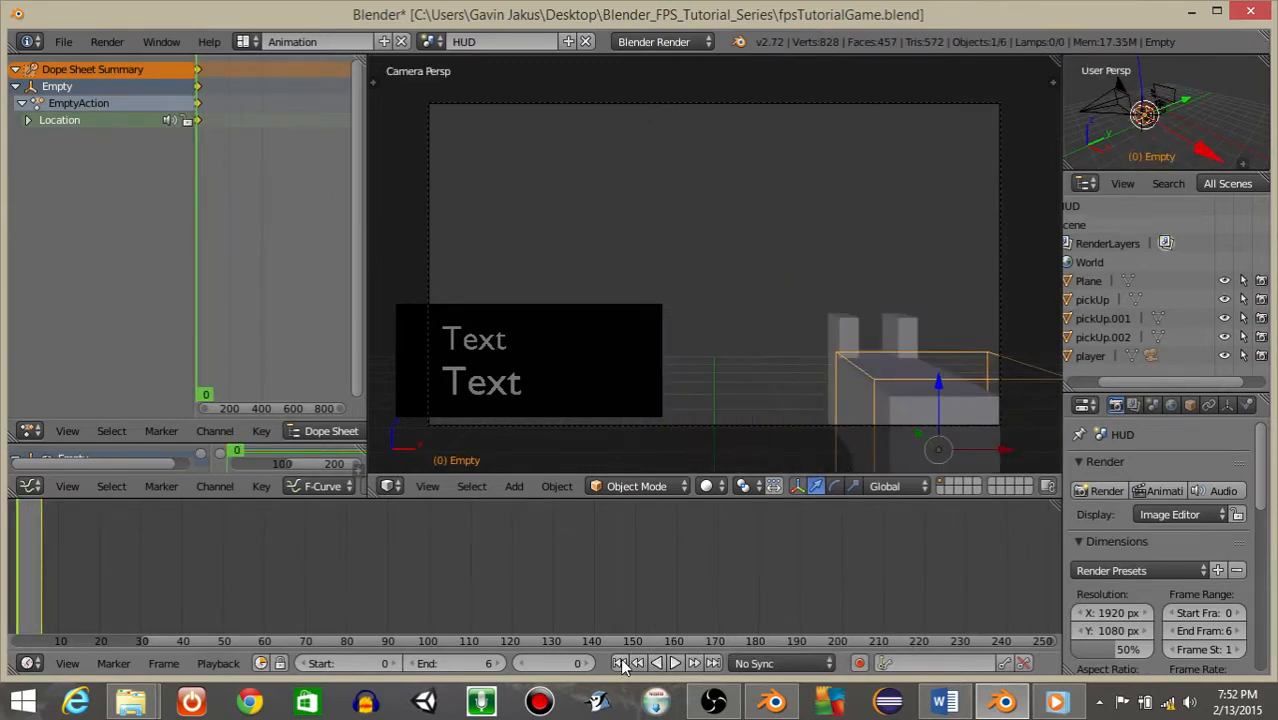
Step: Select the gun and insert a Location keyframe for it at frame 0, working from the right-side view
{"action": "right_click", "coordinate": [850, 338]}
{"action": "key", "text": "KP_3"}
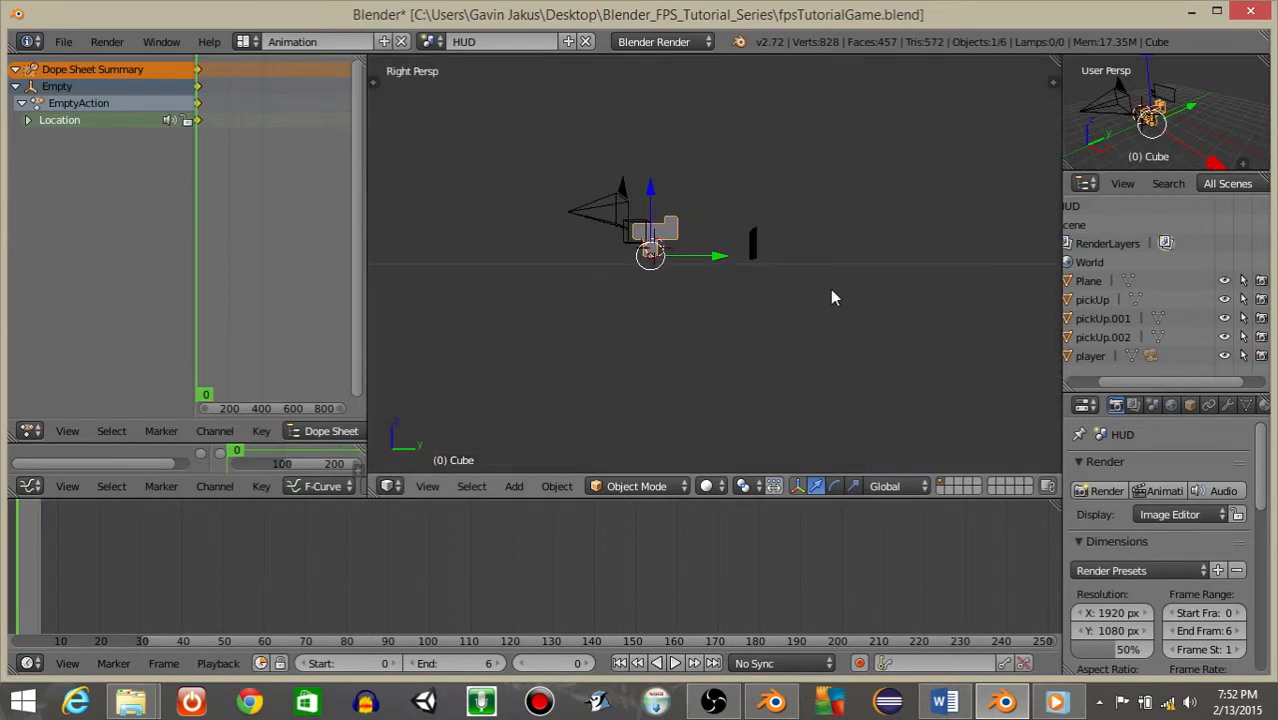
{"action": "scroll", "coordinate": [737, 320], "scroll_direction": "up", "scroll_amount": 4}
{"action": "middle_click_drag", "start_coordinate": [519, 328], "coordinate": [657, 376], "text": "shift"}
{"action": "scroll", "coordinate": [594, 410], "scroll_direction": "up", "scroll_amount": 3}
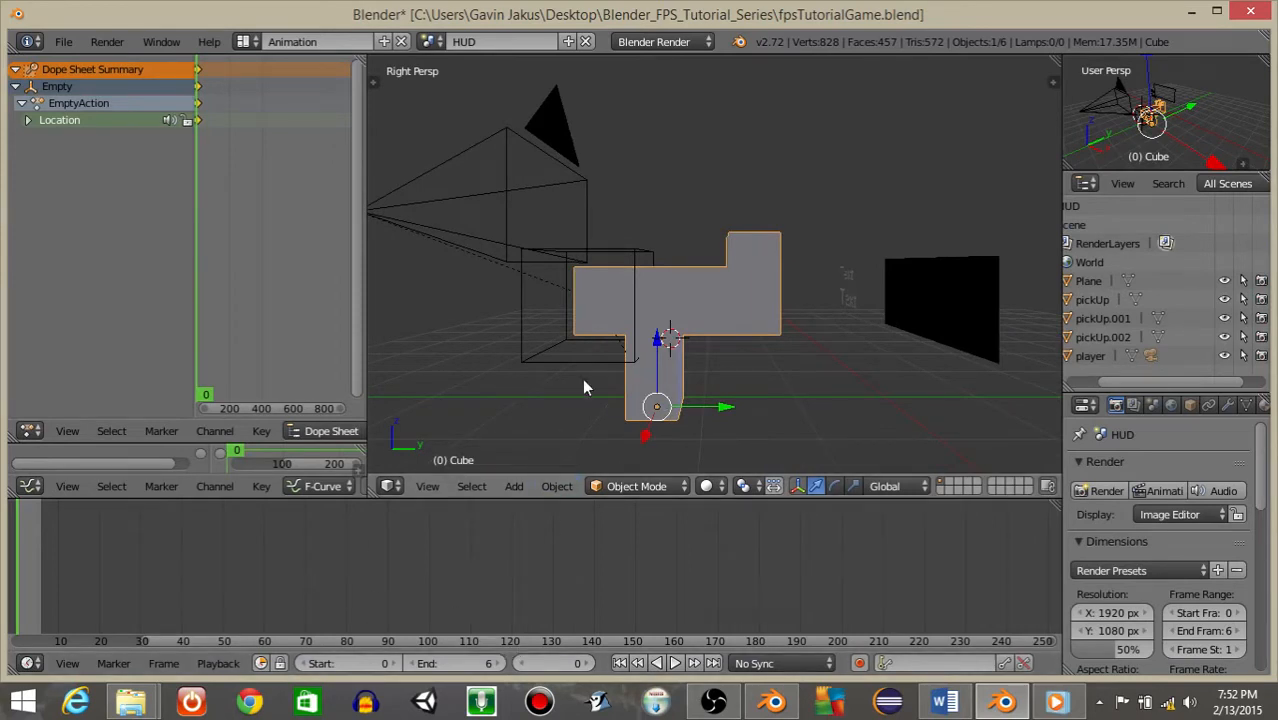
{"action": "key", "text": "i"}
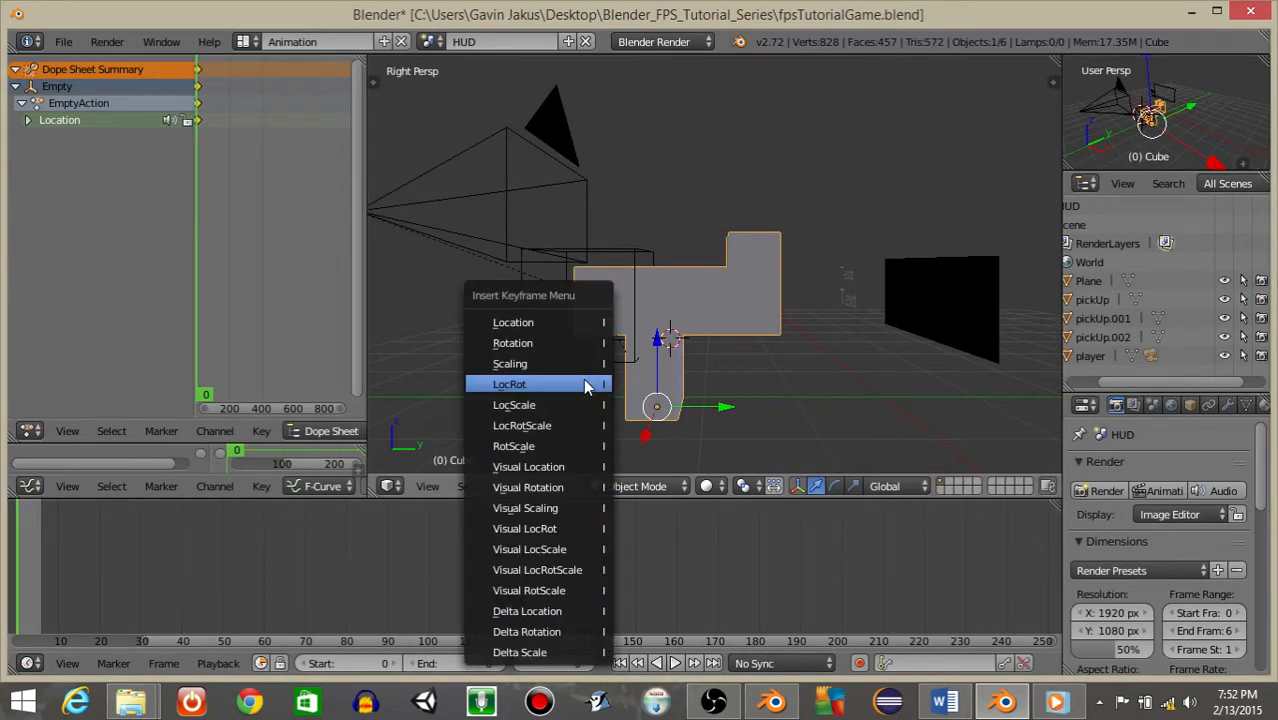
{"action": "left_click", "coordinate": [546, 334]}
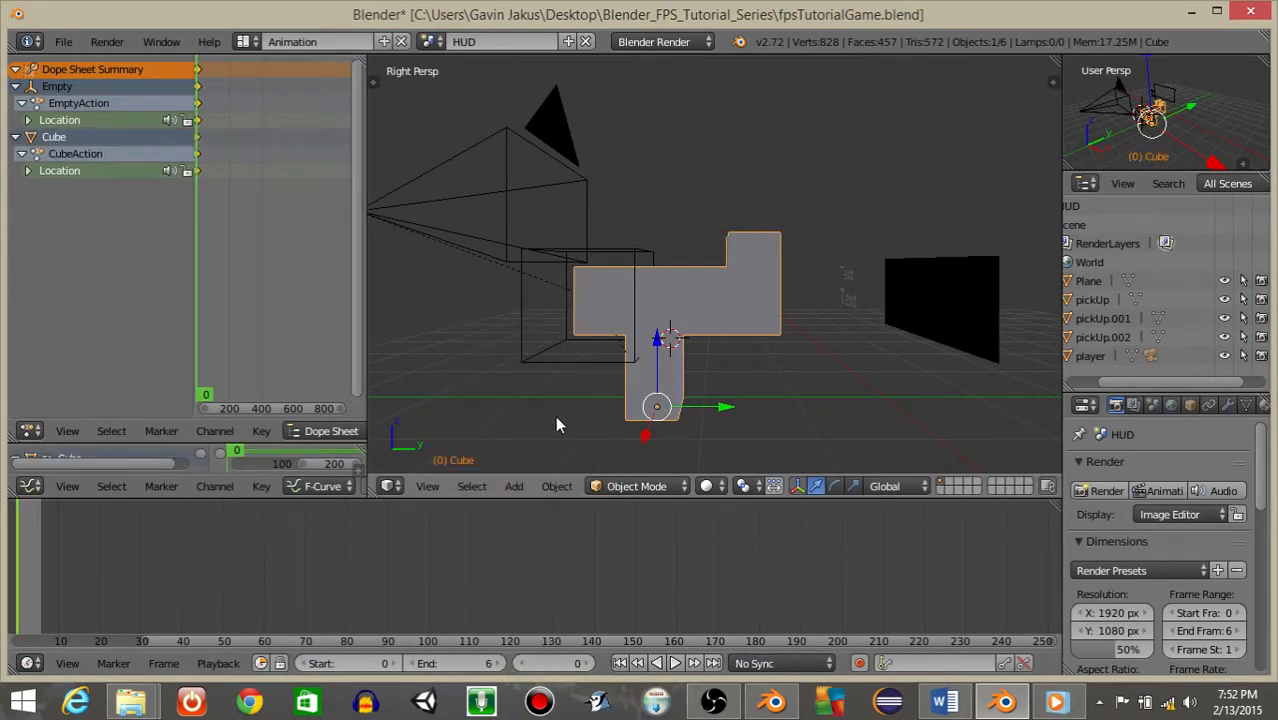
Step: Insert a Location keyframe for the gun at frame 2
{"action": "left_click", "coordinate": [548, 664]}
{"action": "key", "text": "Return"}
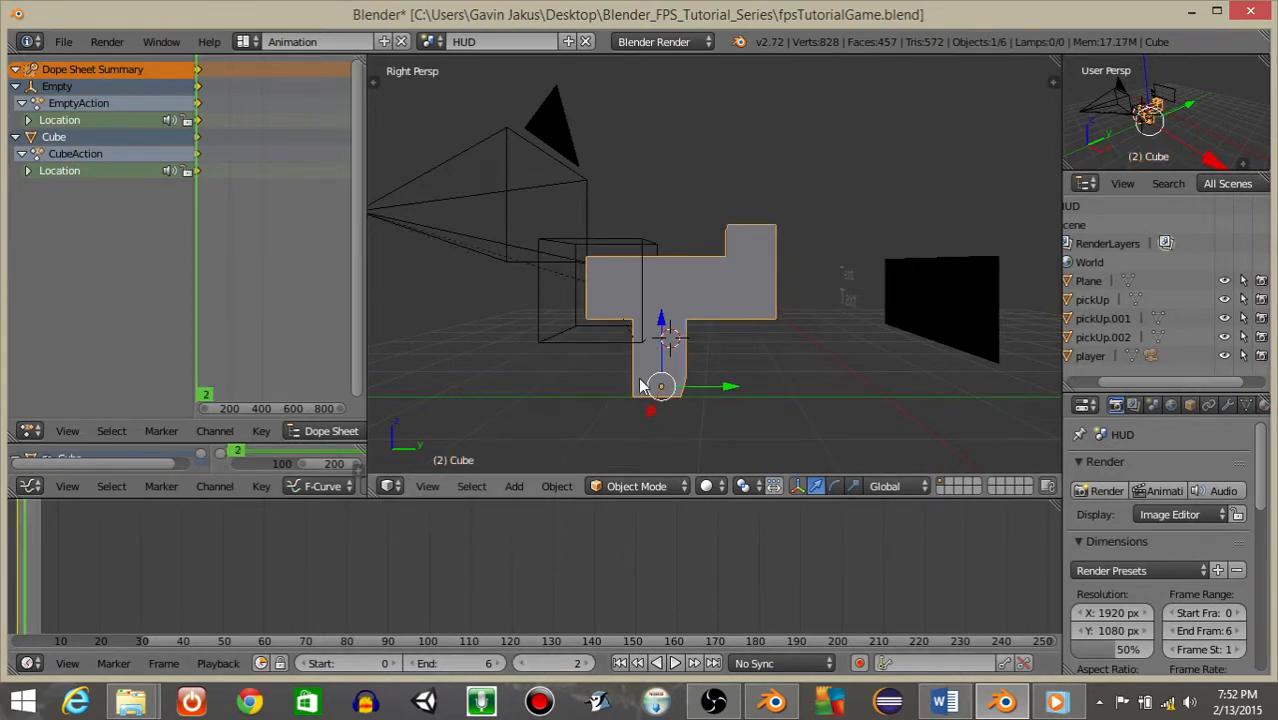
{"action": "key", "text": "i"}
{"action": "left_click", "coordinate": [600, 302]}
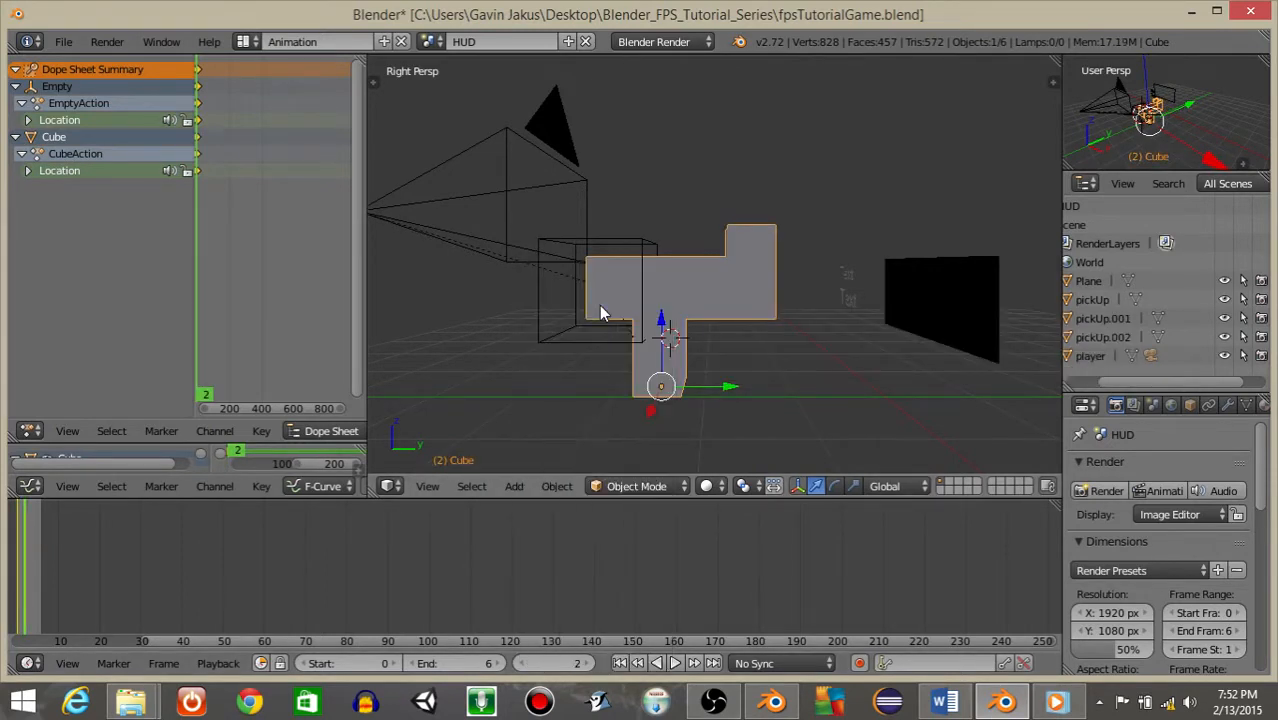
Step: At frame 1, move the gun slightly backward along Y and insert a Location keyframe for the recoil
{"action": "type", "text": "1"}
{"action": "key", "text": "Return"}
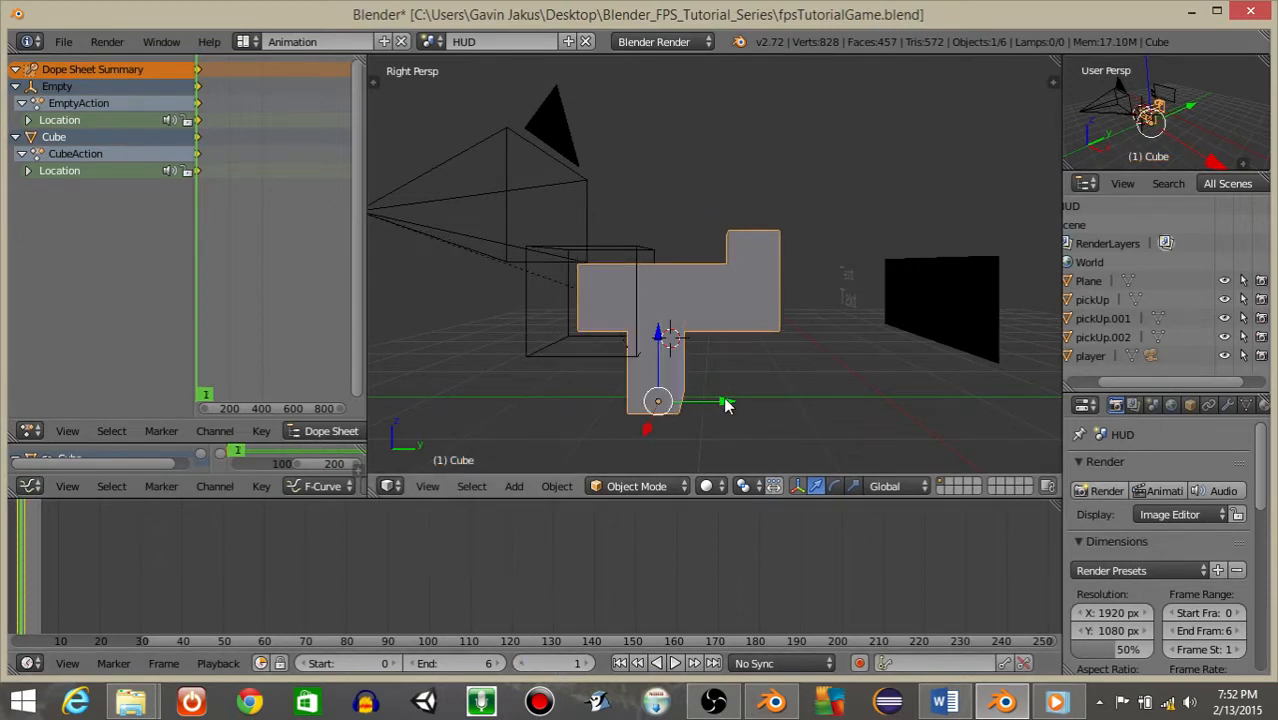
{"action": "left_click_drag", "start_coordinate": [726, 398], "coordinate": [695, 405]}
{"action": "key", "text": "i"}
{"action": "left_click", "coordinate": [612, 303]}
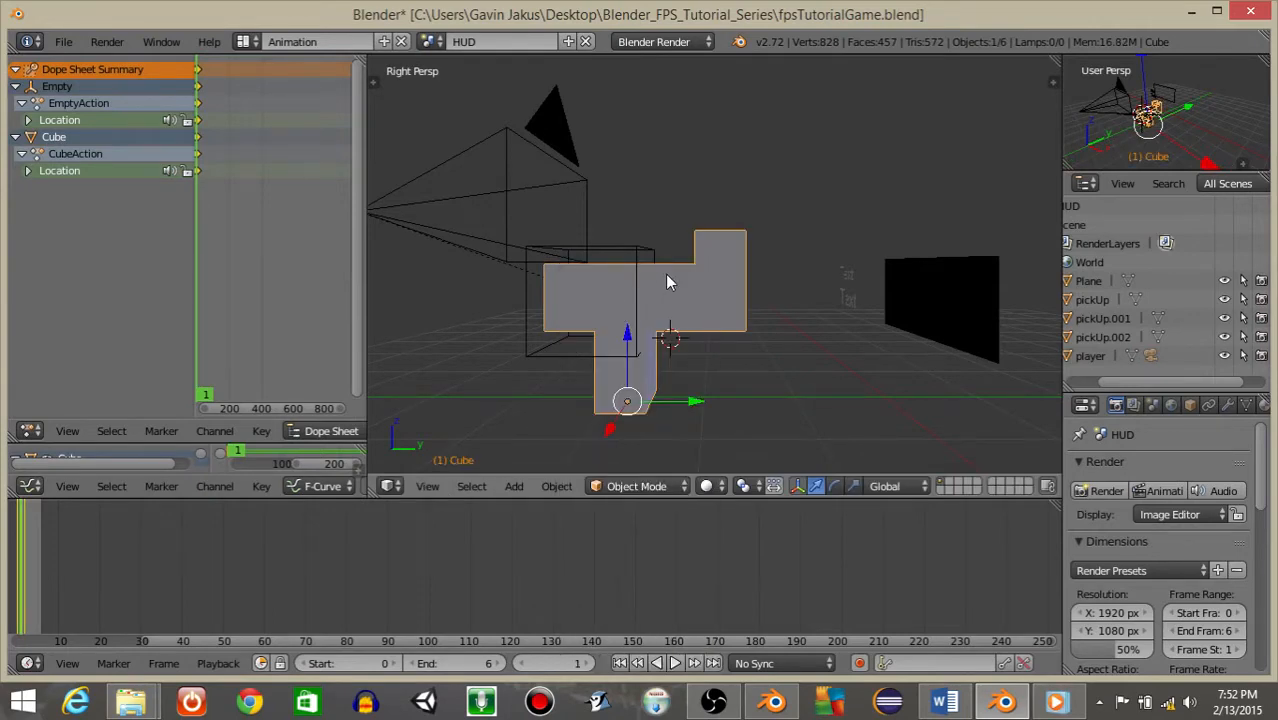
Step: Play back the gun animation through the camera view and return to the first frame
{"action": "key", "text": "KP_0"}
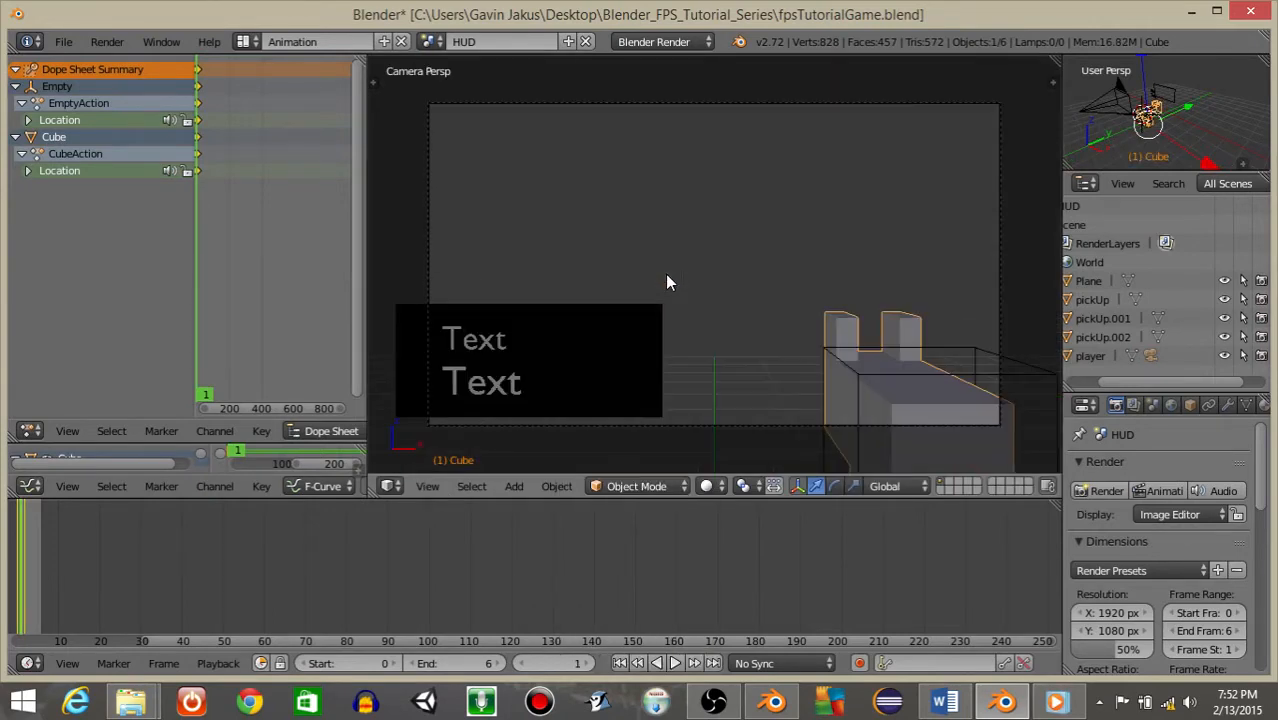
{"action": "left_click", "coordinate": [674, 662]}
{"action": "left_click", "coordinate": [674, 662]}
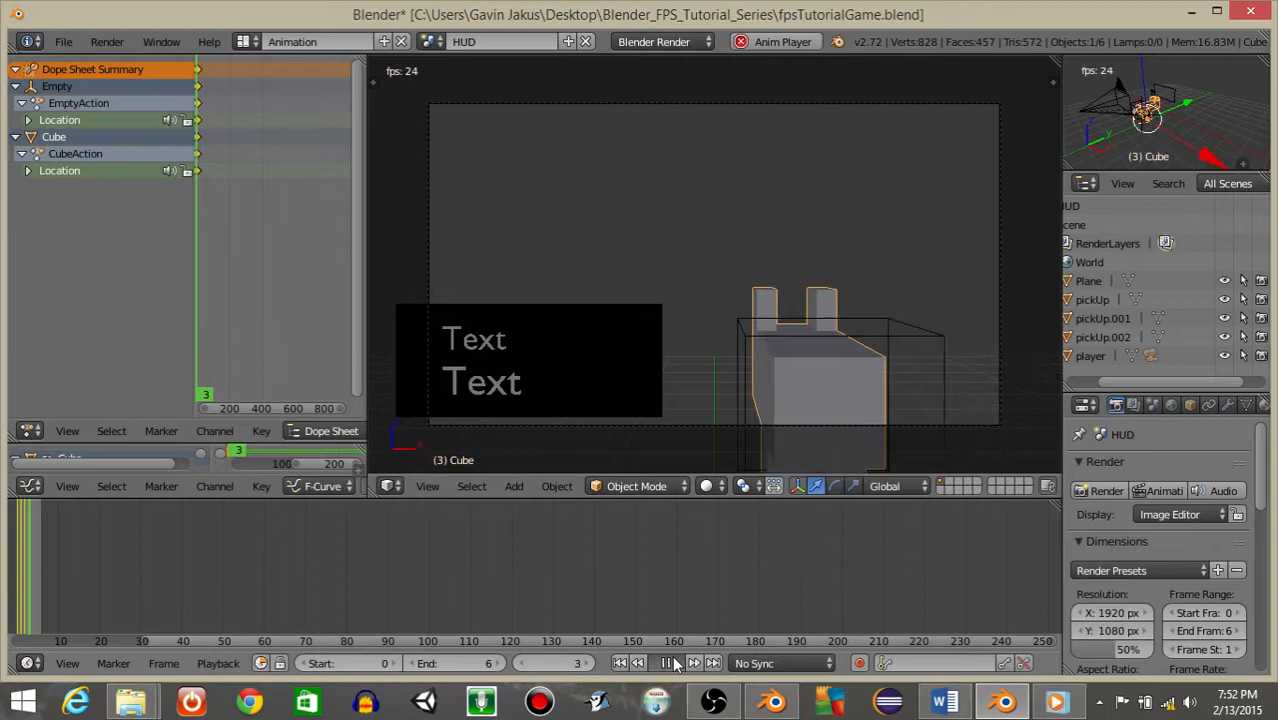
{"action": "left_click", "coordinate": [620, 663]}
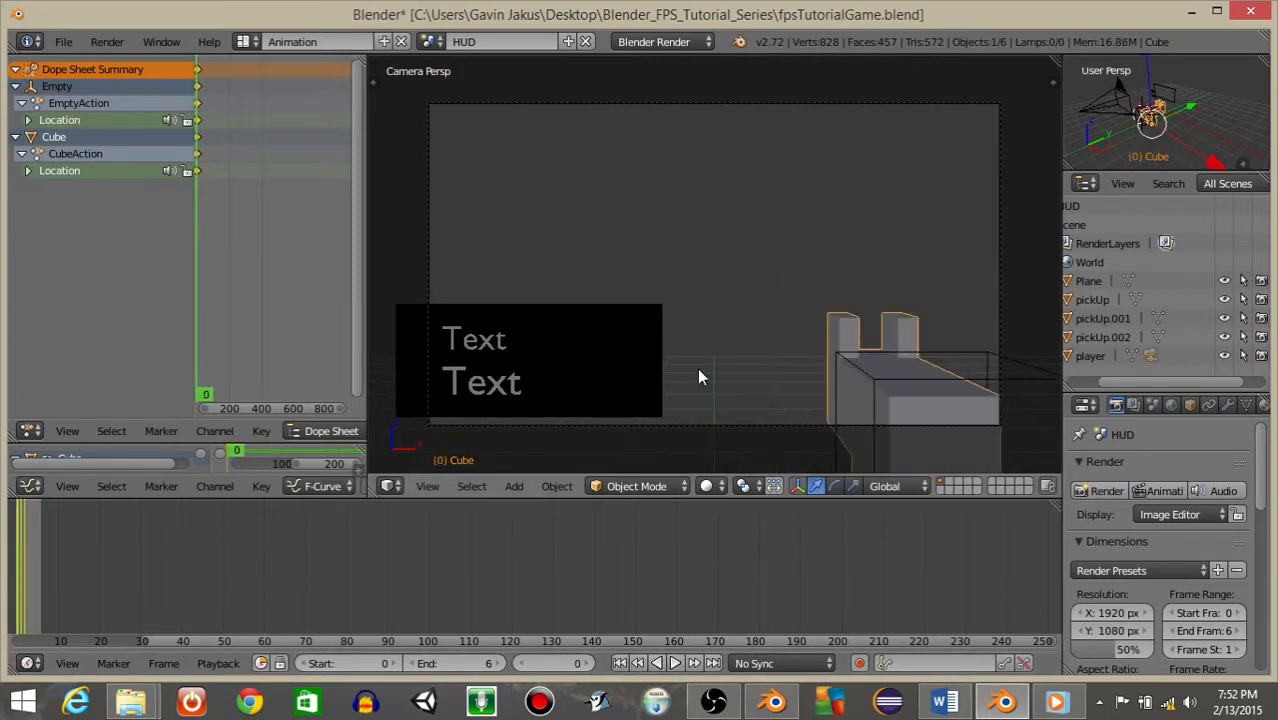
Step: Preview only the gun's recoil from the side by temporarily ending playback at frame 2, and restore the end frame to 6
{"action": "key", "text": "KP_0"}
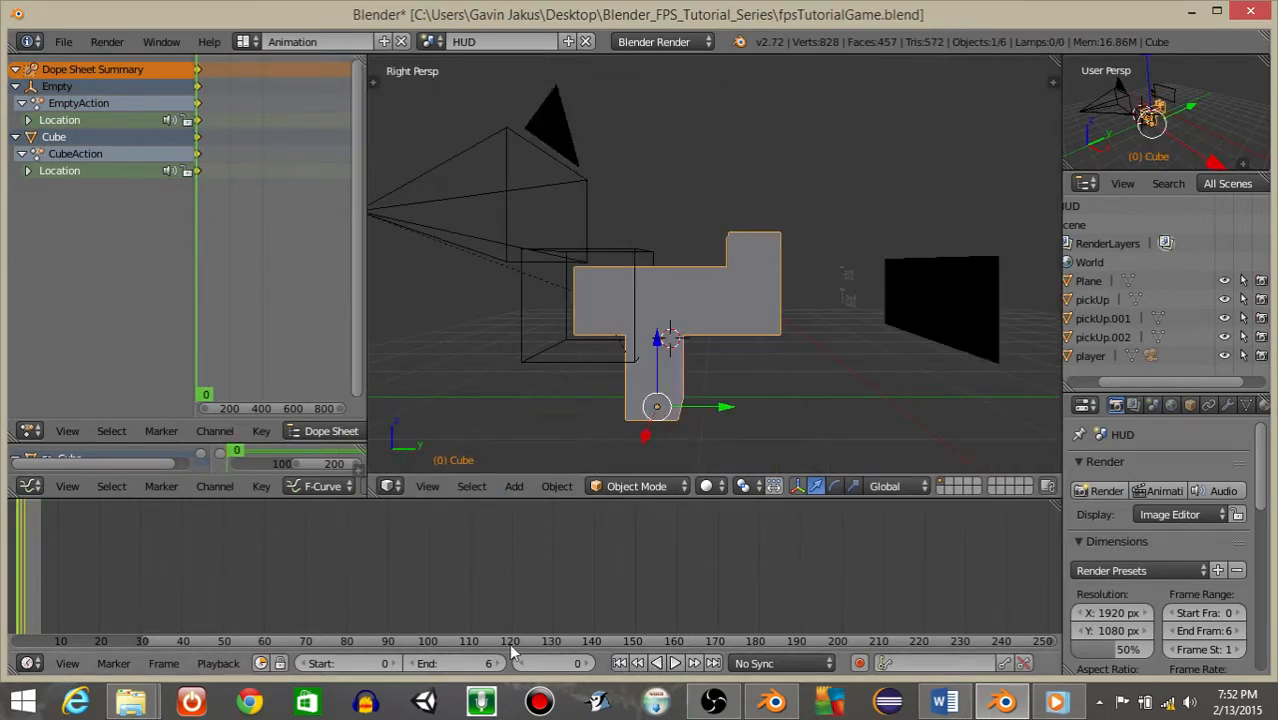
{"action": "left_click", "coordinate": [452, 663]}
{"action": "key", "text": "Return"}
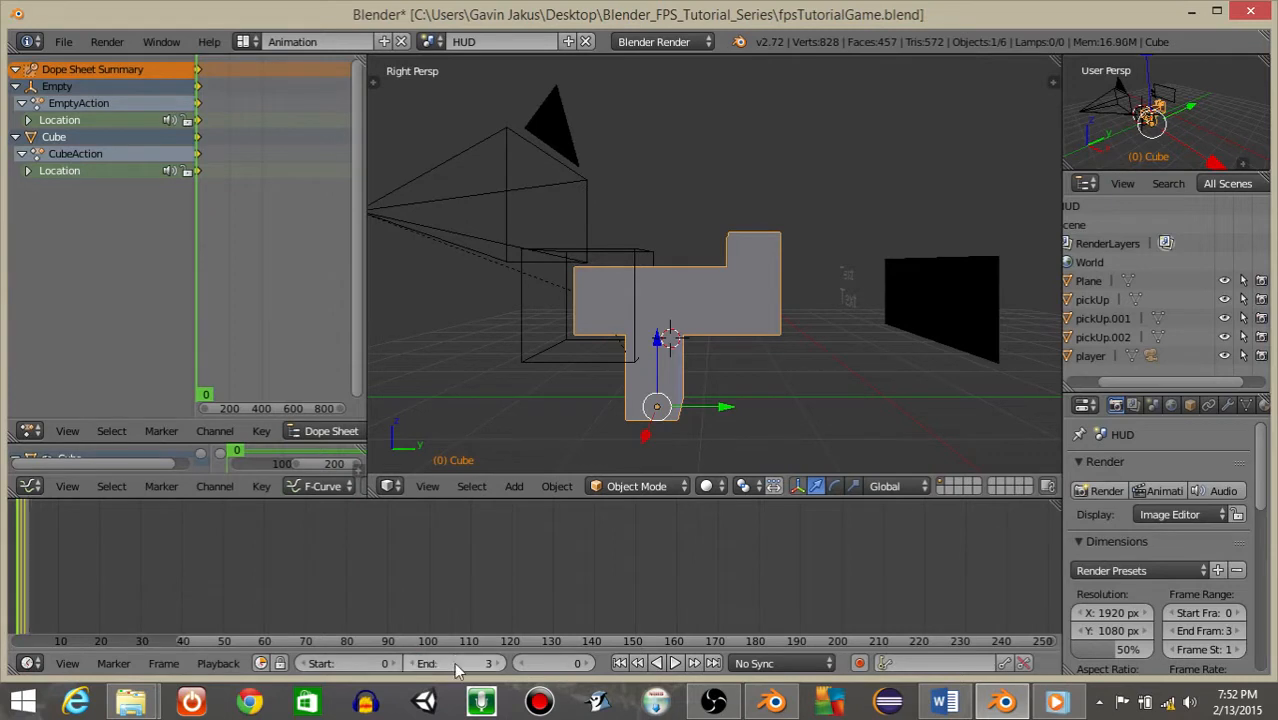
{"action": "left_click", "coordinate": [412, 663]}
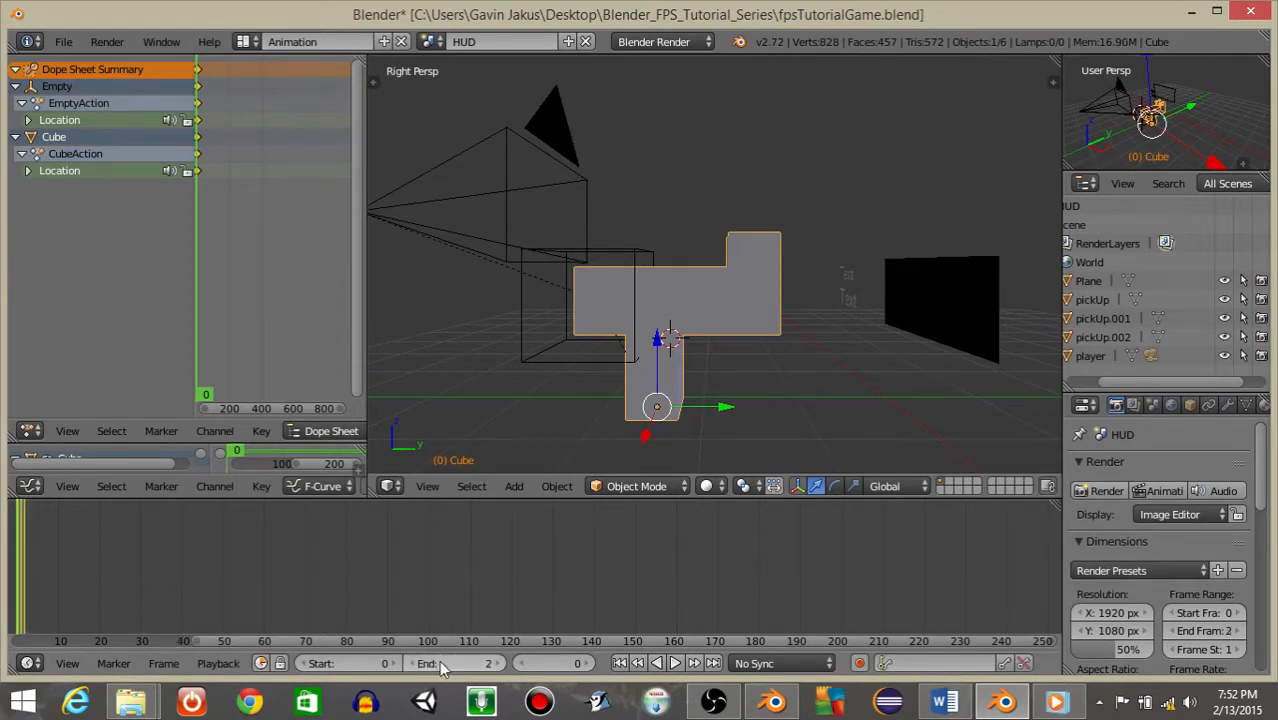
{"action": "left_click", "coordinate": [675, 663]}
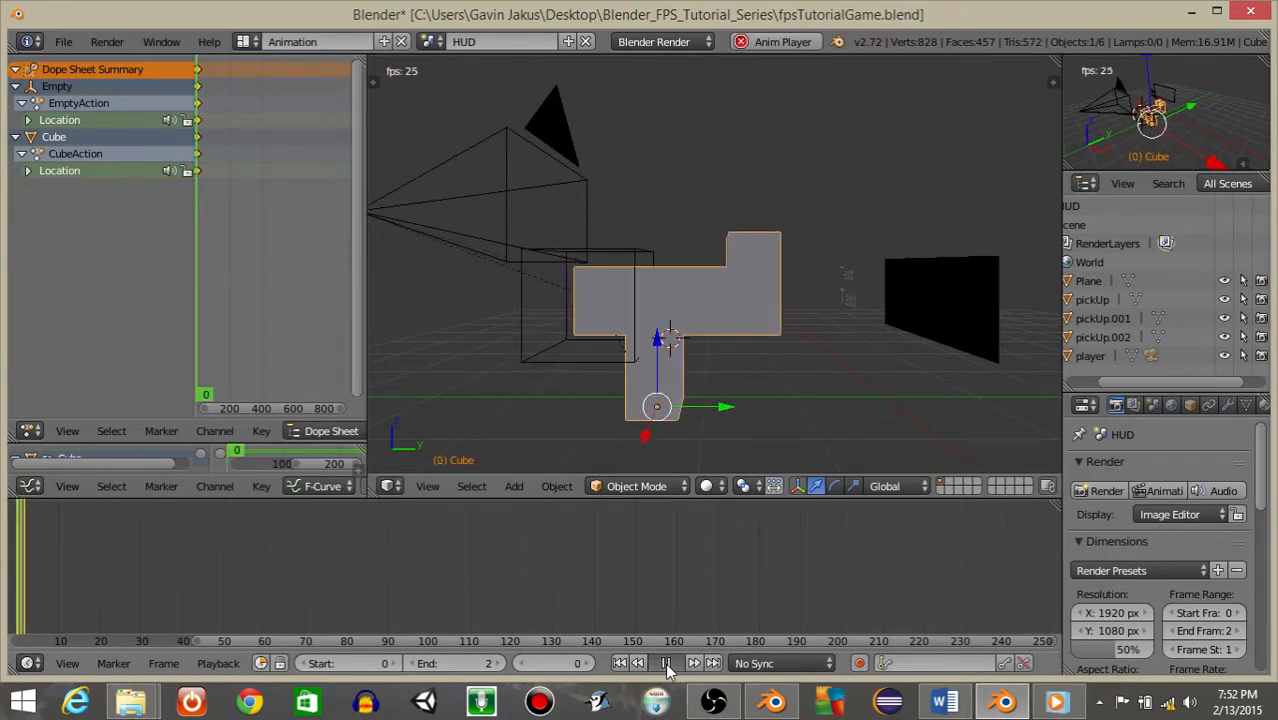
{"action": "left_click", "coordinate": [666, 663]}
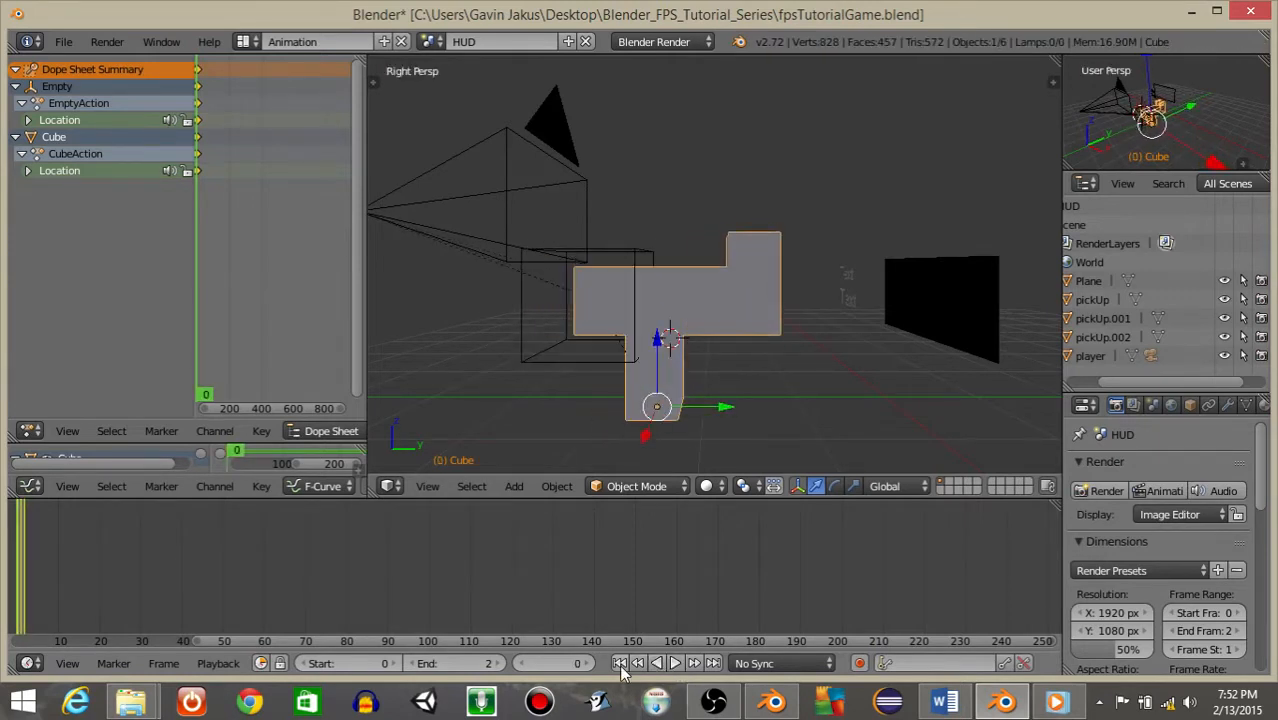
{"action": "left_click", "coordinate": [458, 663]}
{"action": "type", "text": "6"}
{"action": "key", "text": "Return"}
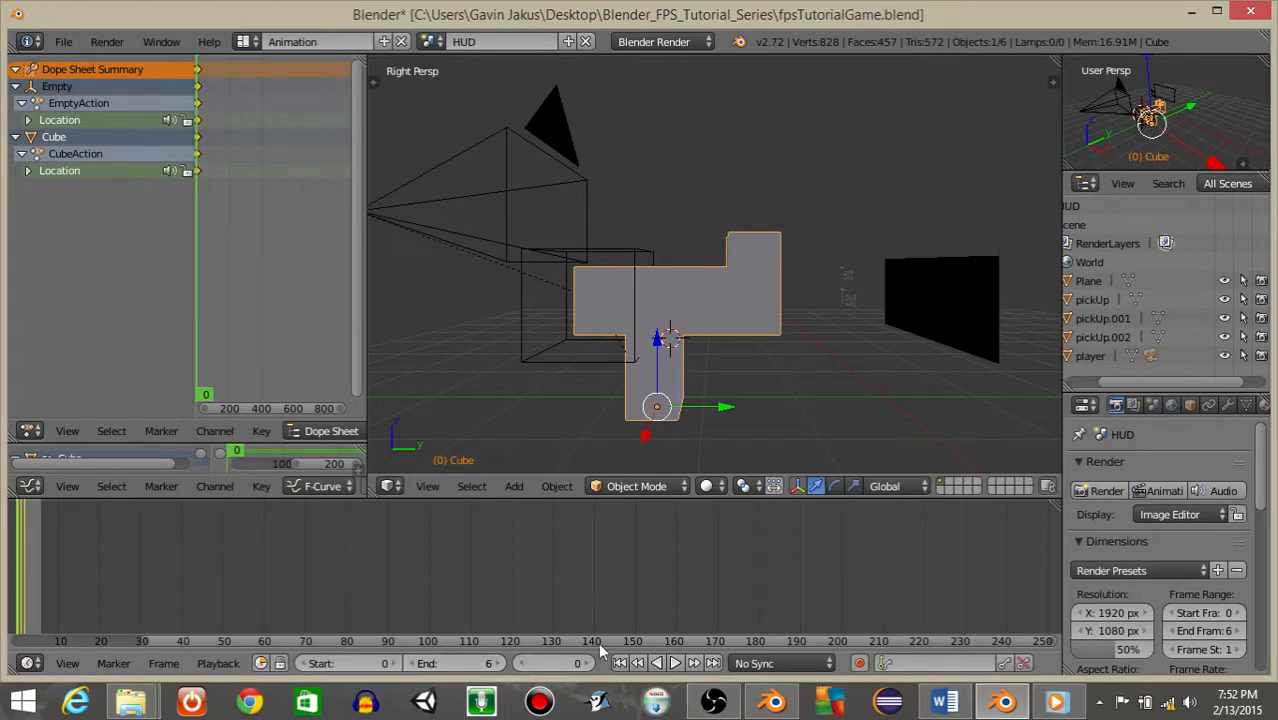
Step: Return to the camera view and change the screen layout to Game Logic
{"action": "key", "text": "KP_0"}
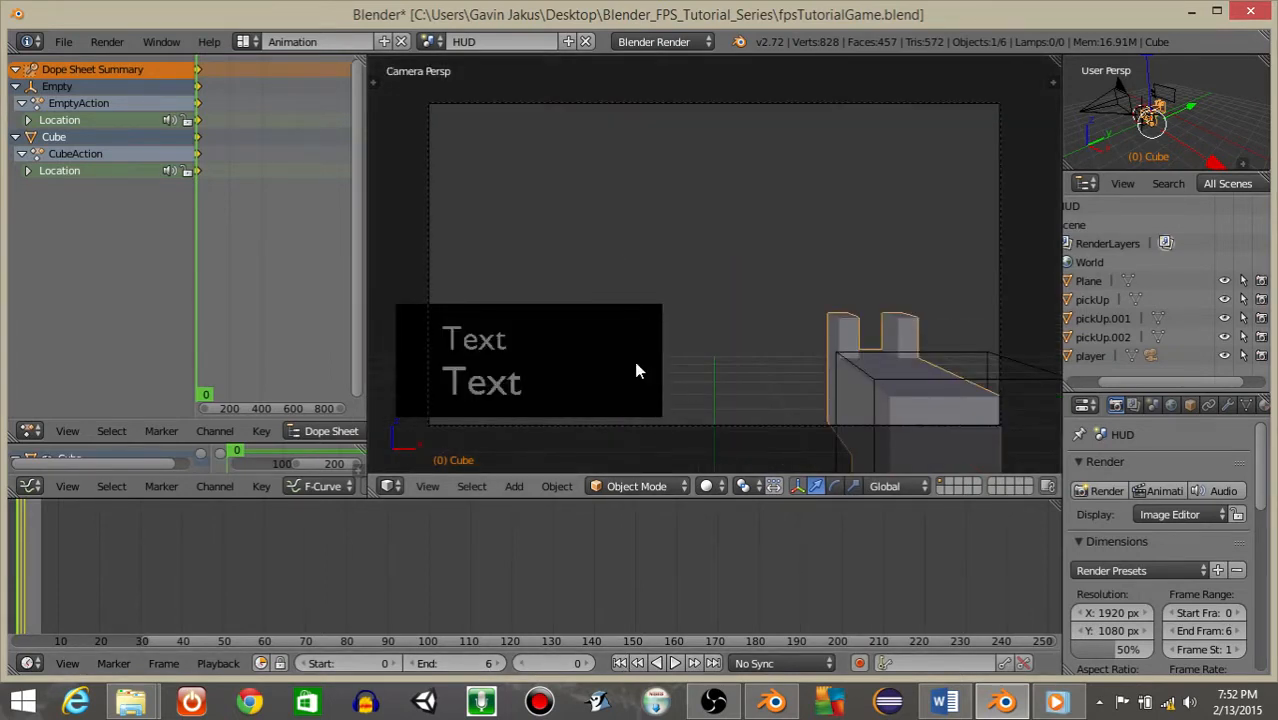
{"action": "left_click", "coordinate": [246, 42]}
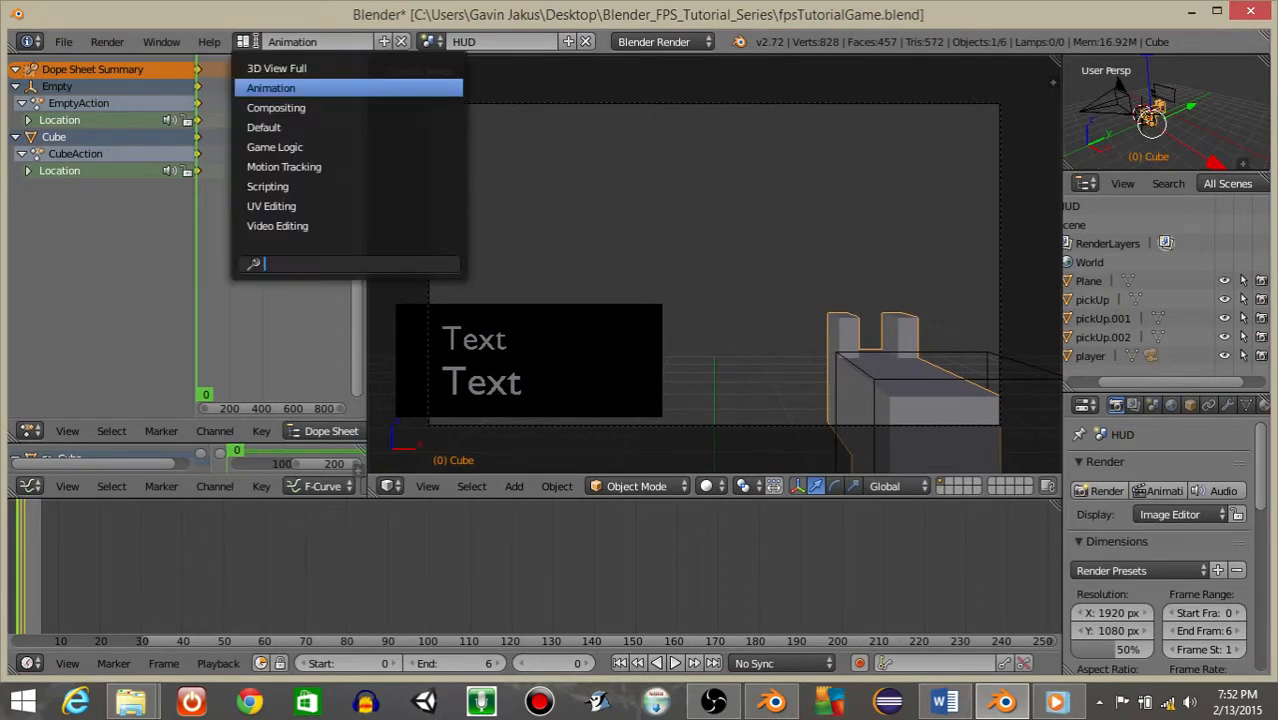
{"action": "left_click", "coordinate": [262, 147]}
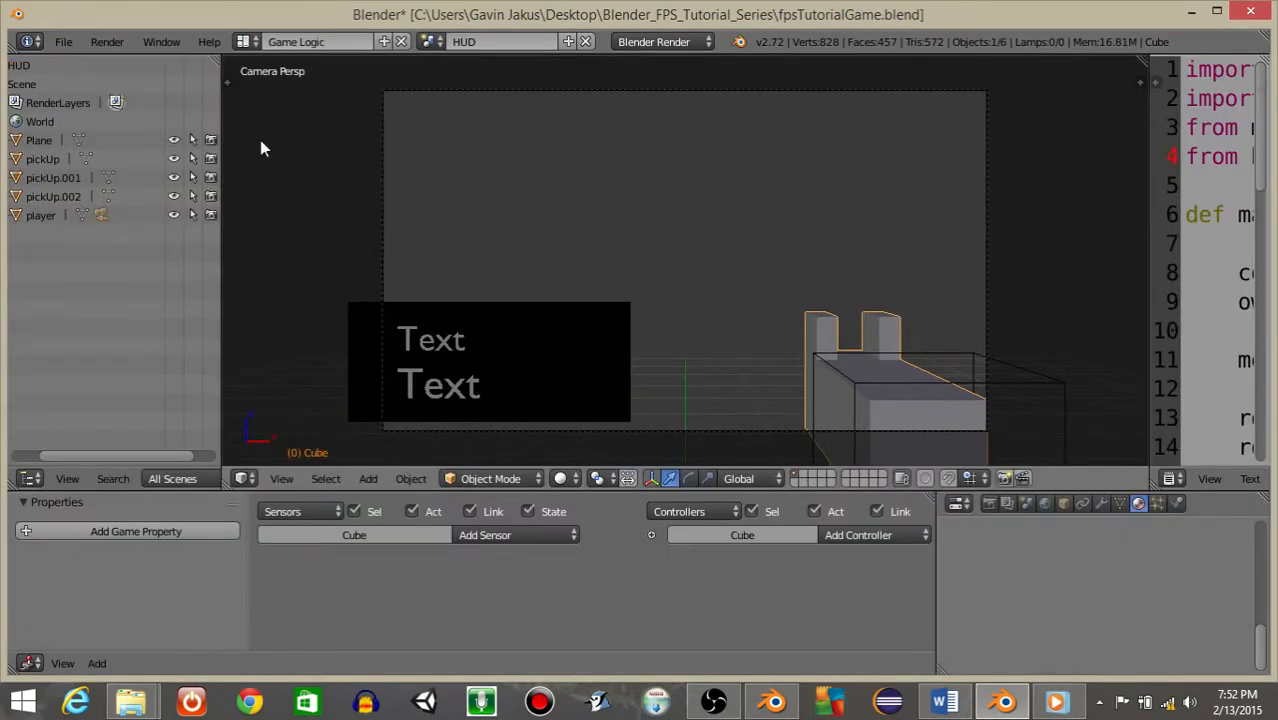
Step: Select the empty, enlarge the logic editor, and add a collapsed Always sensor to the empty
{"action": "right_click", "coordinate": [837, 366]}
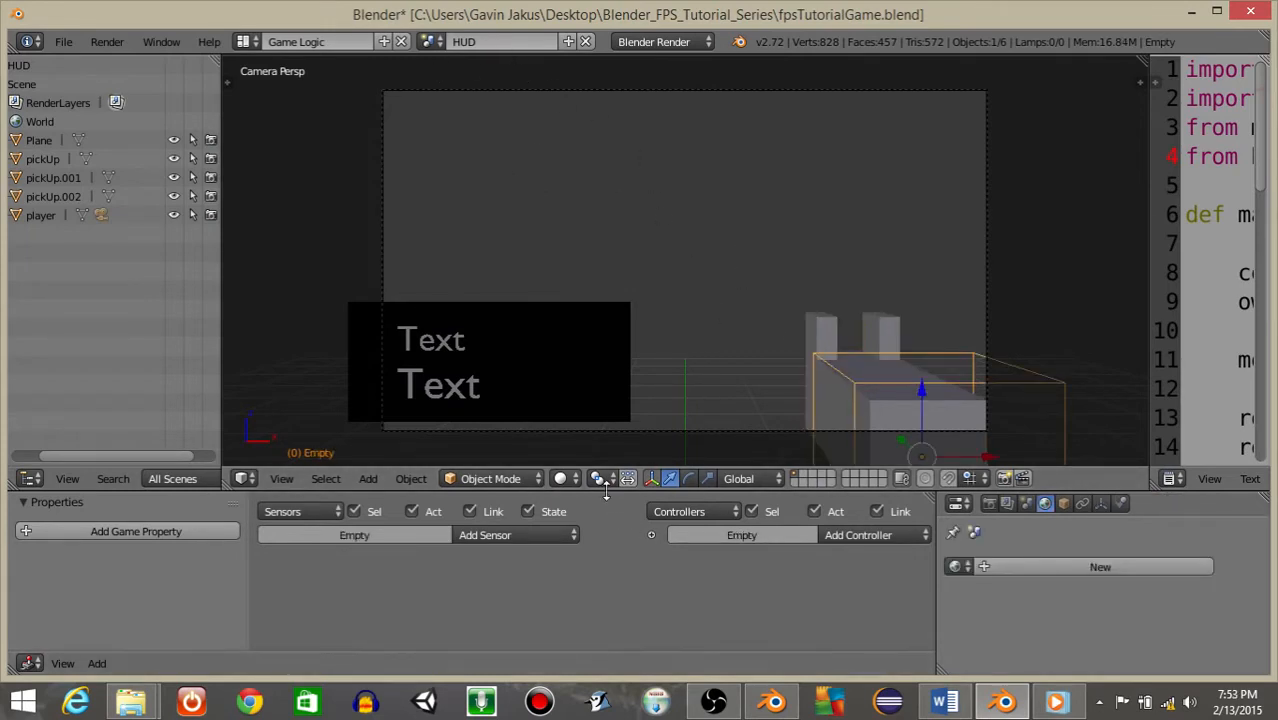
{"action": "left_click_drag", "start_coordinate": [609, 496], "coordinate": [560, 324]}
{"action": "middle_click_drag", "start_coordinate": [510, 446], "coordinate": [608, 475], "text": "ctrl"}
{"action": "left_click", "coordinate": [600, 385]}
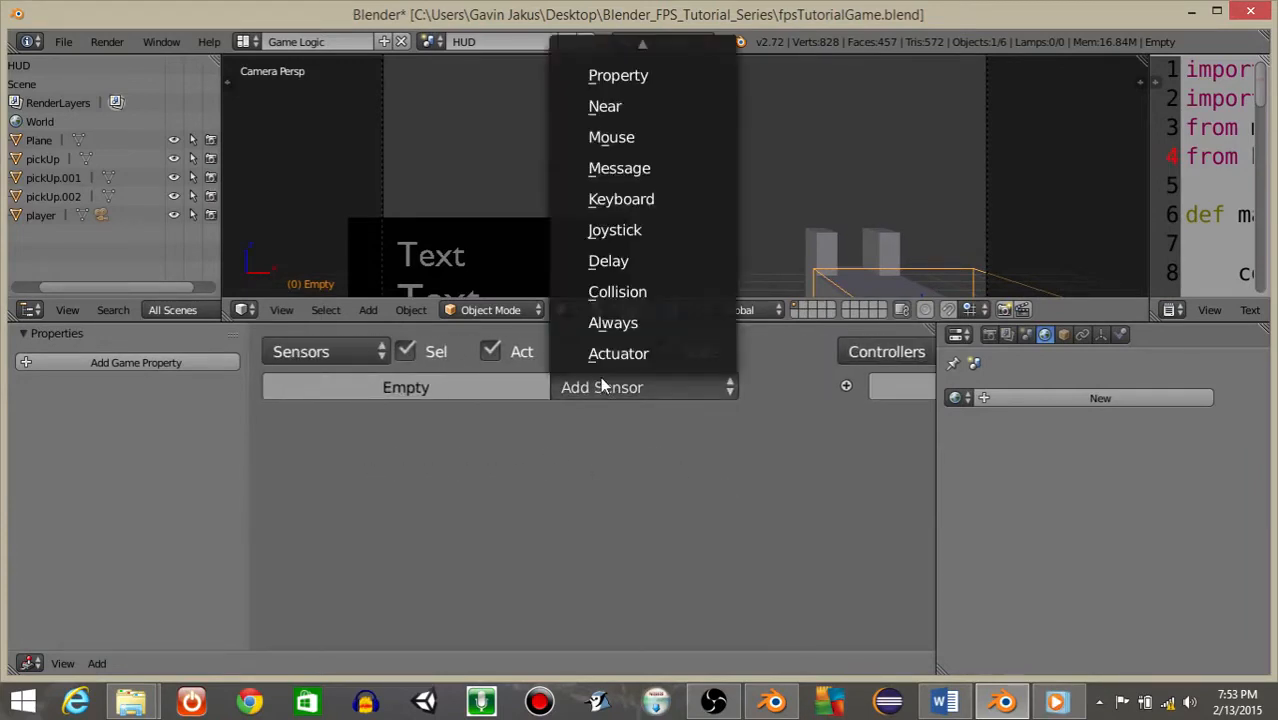
{"action": "left_click", "coordinate": [602, 322]}
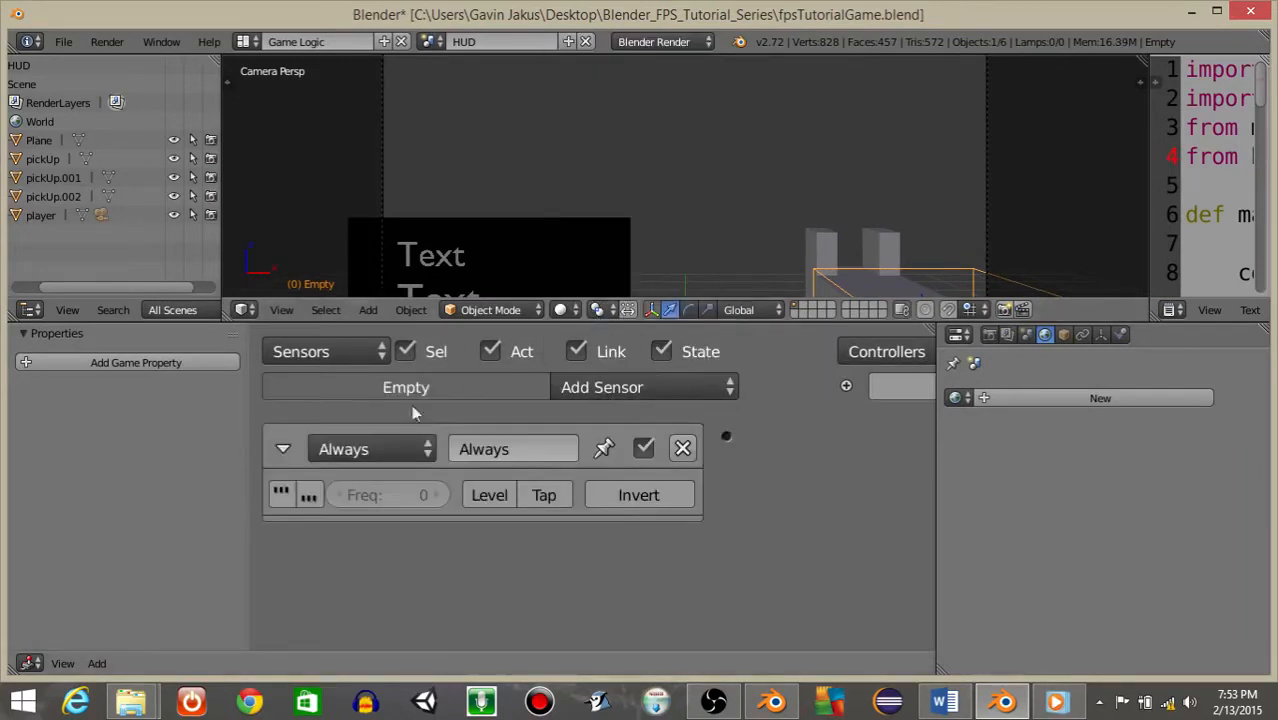
{"action": "left_click", "coordinate": [284, 450]}
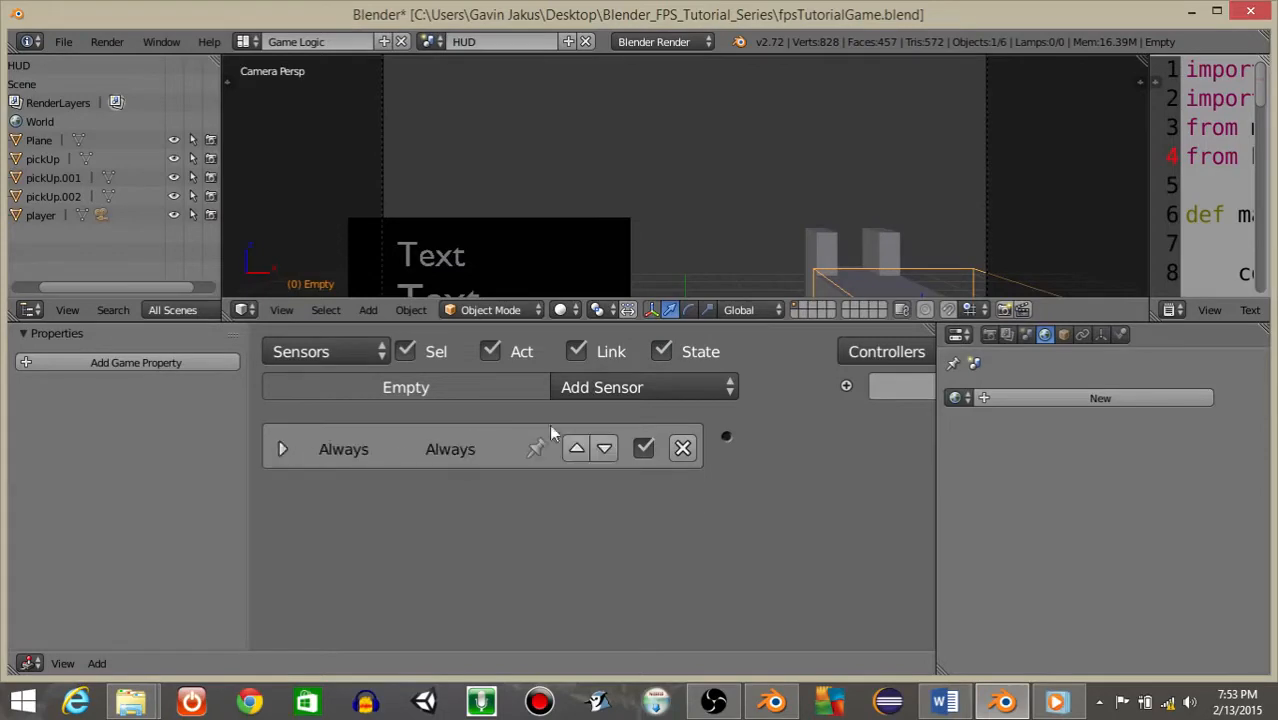
Step: Add a Mouse sensor named click to the empty with the Right Button event, and collapse it
{"action": "left_click", "coordinate": [622, 390]}
{"action": "left_click", "coordinate": [620, 137]}
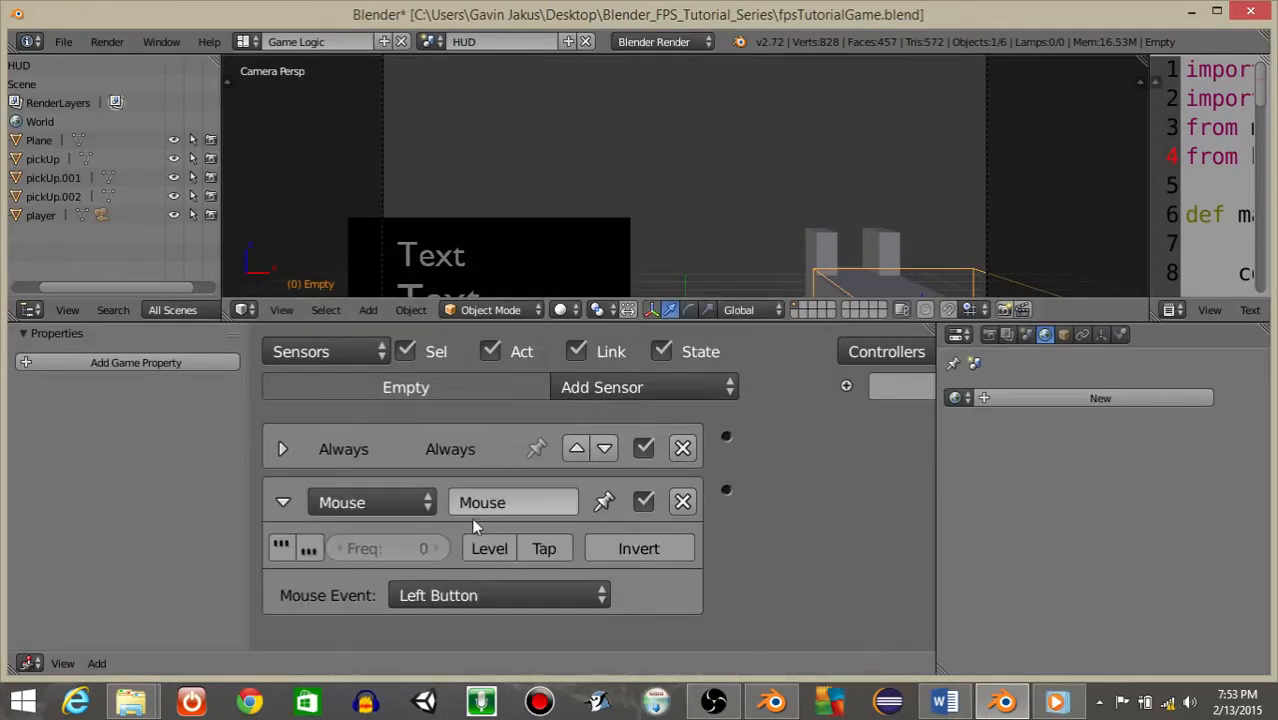
{"action": "left_click", "coordinate": [475, 503]}
{"action": "type", "text": "clic"}
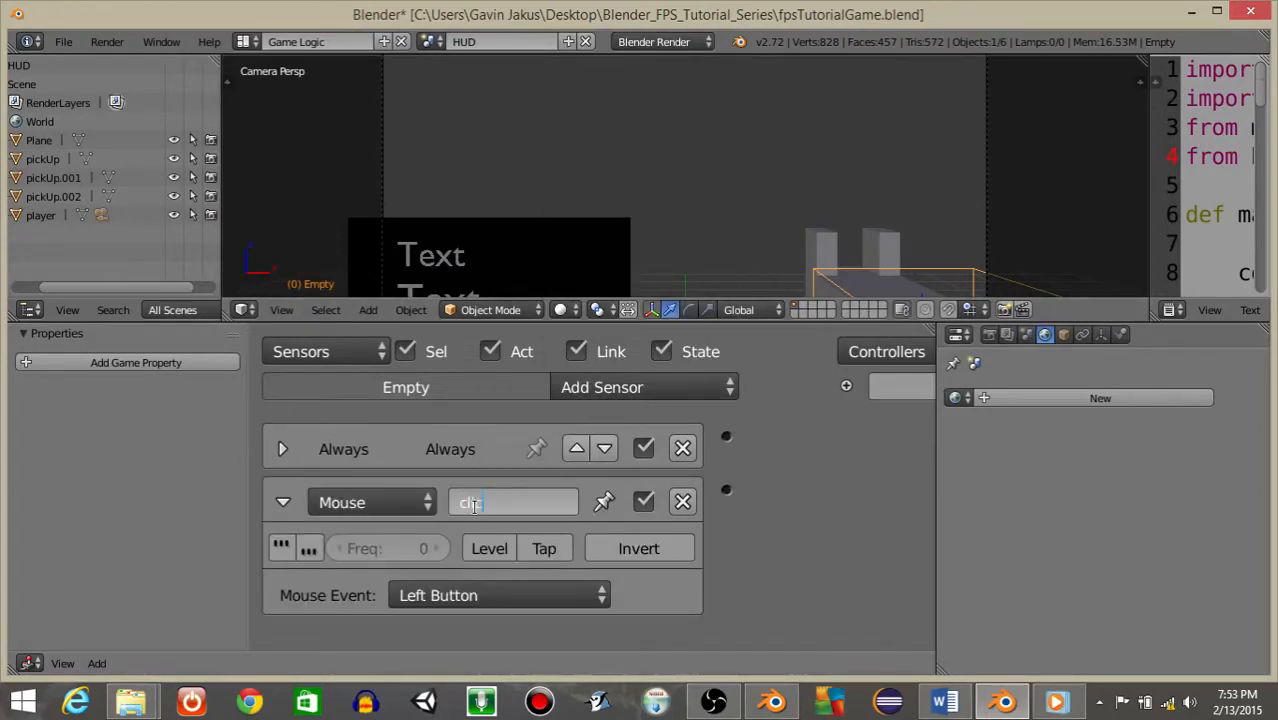
{"action": "type", "text": "k"}
{"action": "key", "text": "Return"}
{"action": "left_click", "coordinate": [490, 591]}
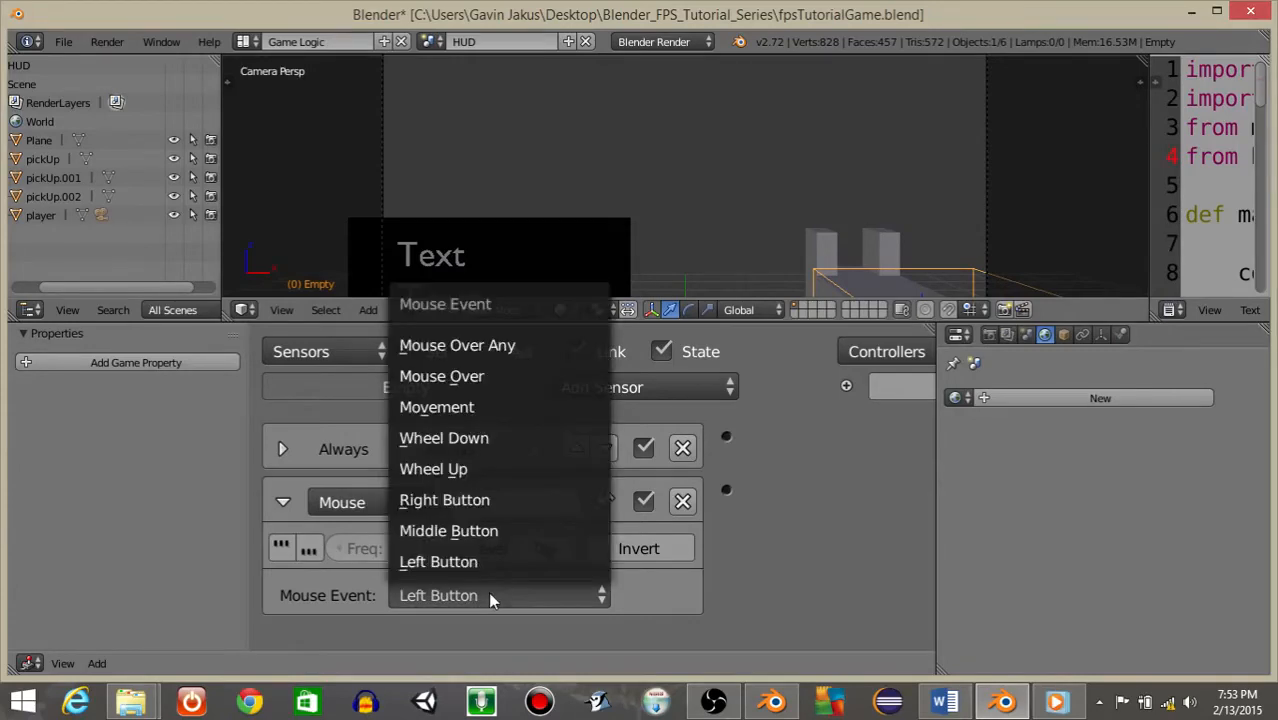
{"action": "left_click", "coordinate": [440, 500]}
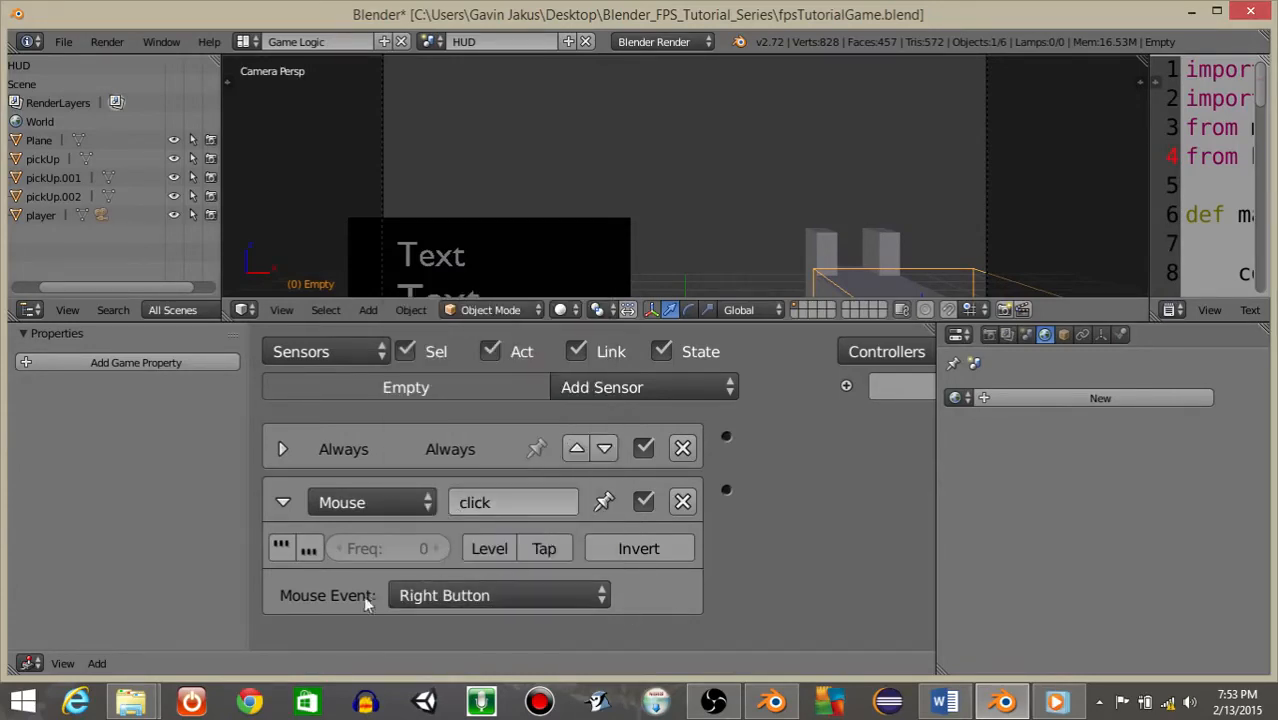
{"action": "left_click", "coordinate": [284, 503]}
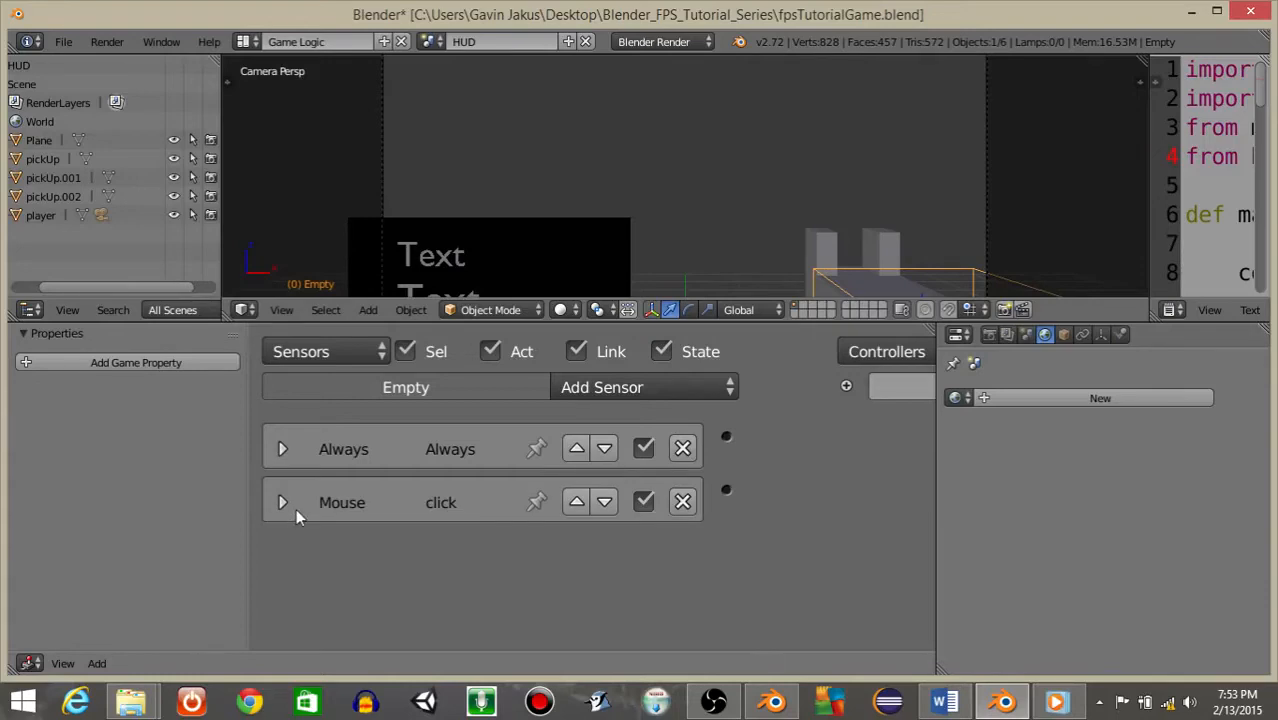
Step: Add a Python controller to the empty and link both the Always and click sensors to it
{"action": "scroll", "coordinate": [753, 523], "scroll_direction": "right", "scroll_amount": 6, "text": "ctrl"}
{"action": "left_click", "coordinate": [834, 387]}
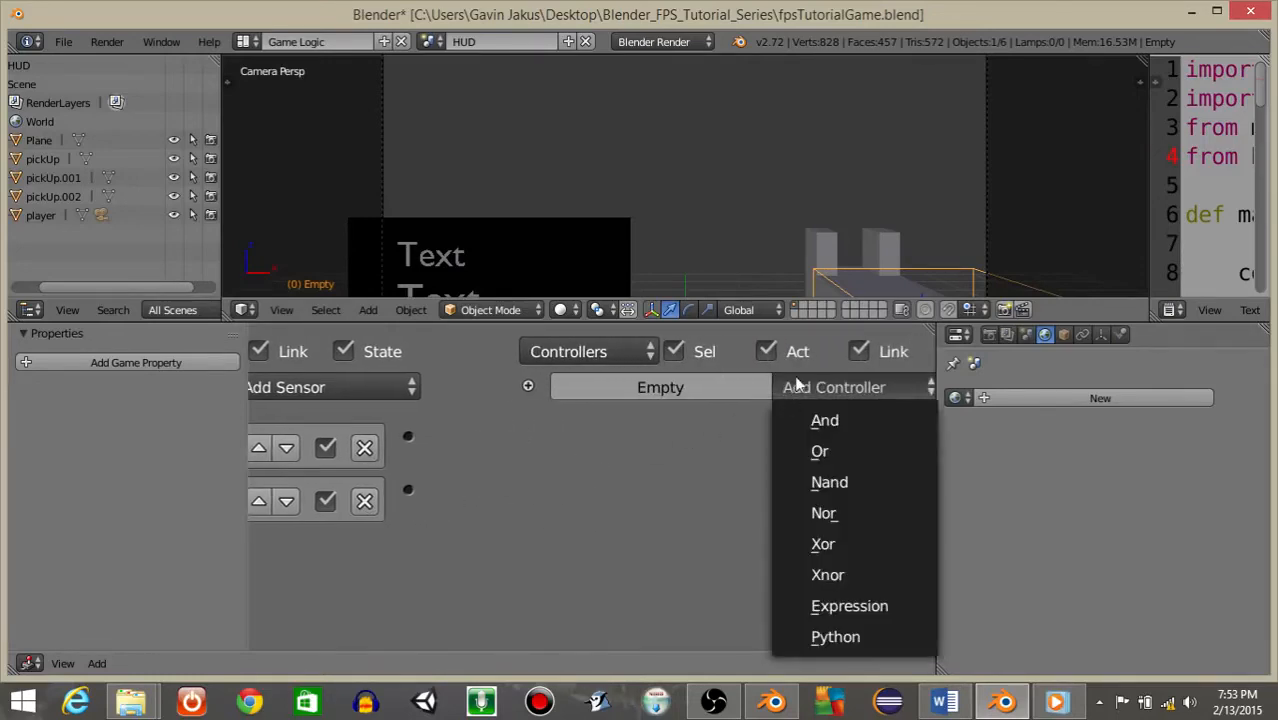
{"action": "left_click", "coordinate": [838, 636]}
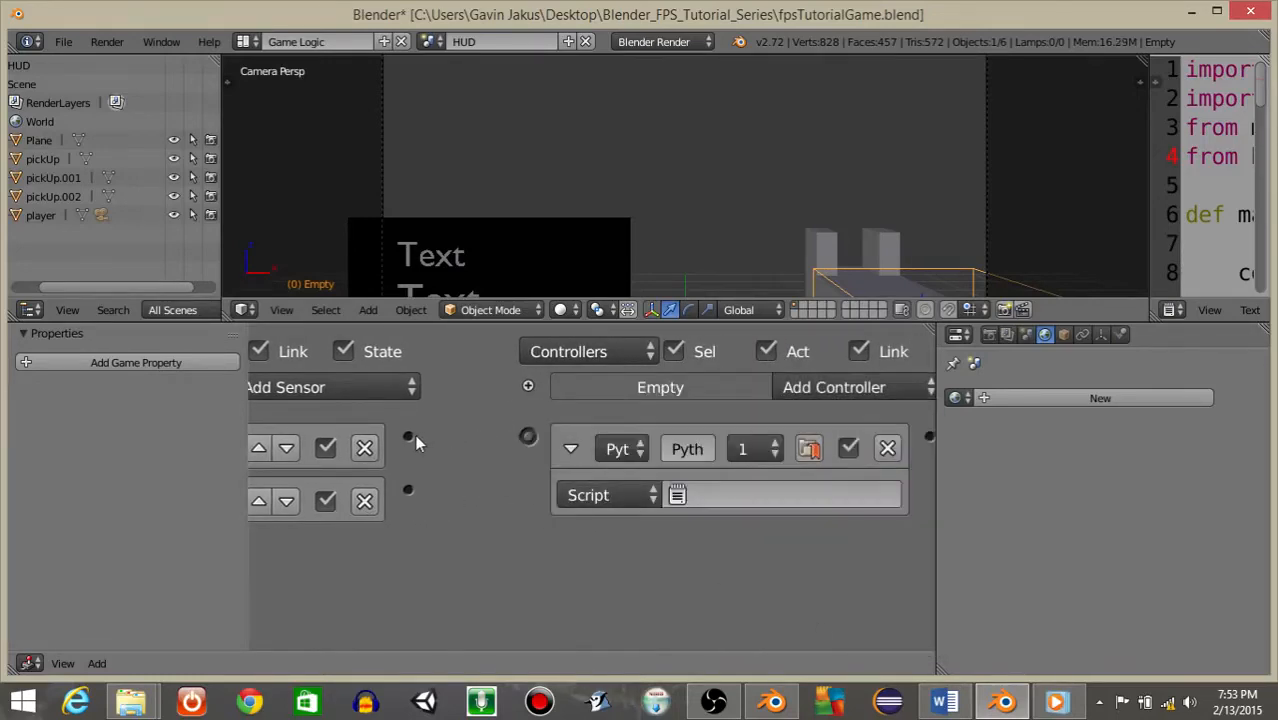
{"action": "left_click_drag", "start_coordinate": [408, 436], "coordinate": [528, 436]}
{"action": "left_click_drag", "start_coordinate": [408, 489], "coordinate": [527, 447]}
Step: Widen the game properties area and add an Integer property named keyFrame to the empty
{"action": "scroll", "coordinate": [420, 505], "scroll_direction": "left", "scroll_amount": 6, "text": "ctrl"}
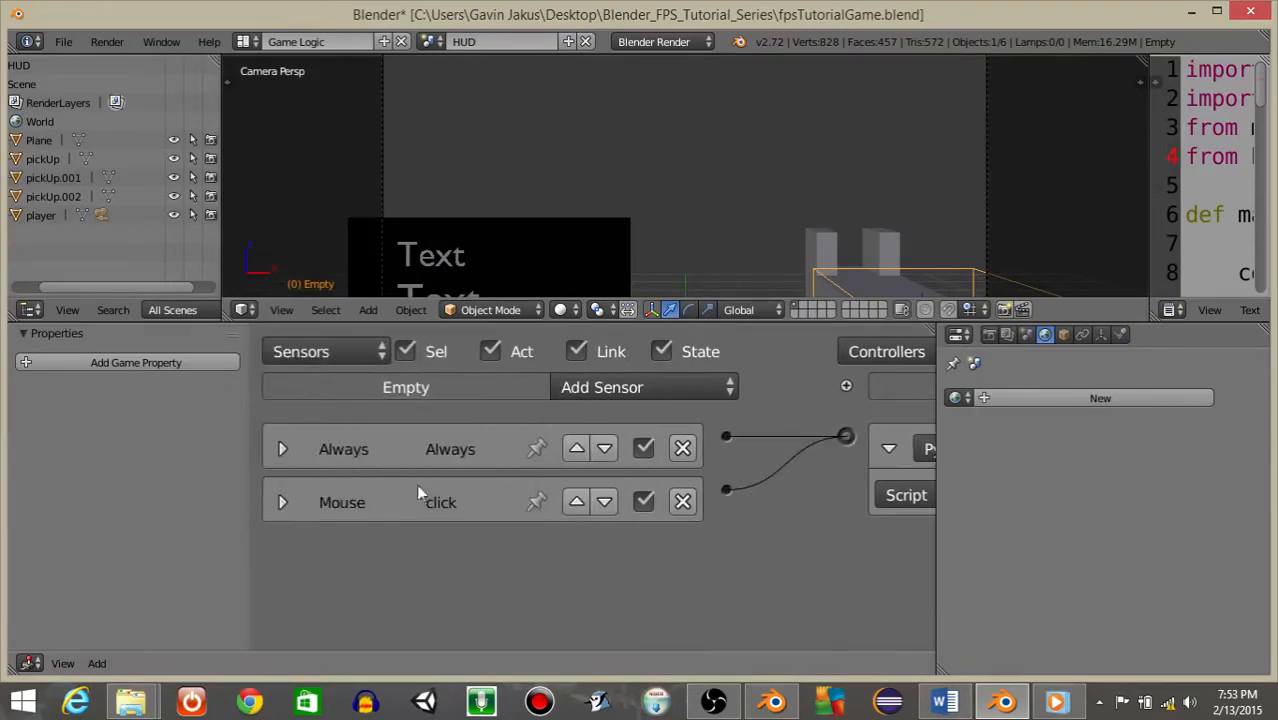
{"action": "left_click_drag", "start_coordinate": [247, 525], "coordinate": [420, 522]}
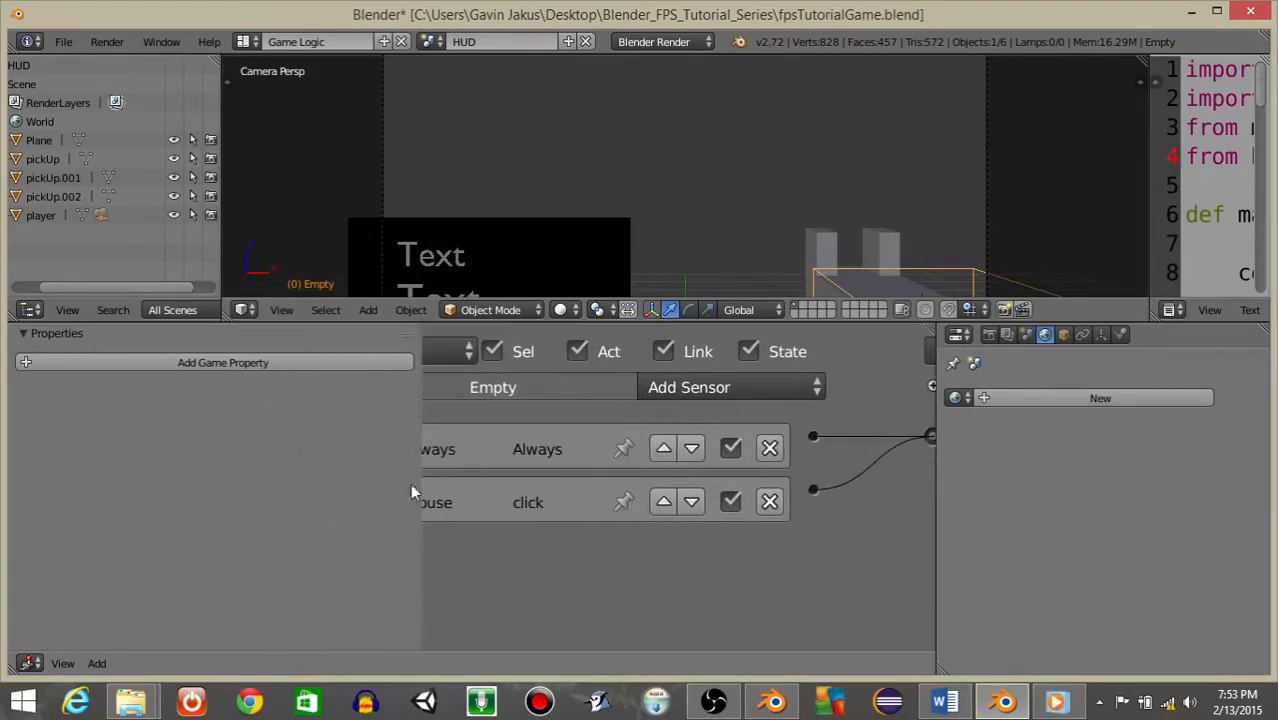
{"action": "left_click", "coordinate": [236, 365]}
{"action": "left_click", "coordinate": [180, 393]}
{"action": "left_click", "coordinate": [185, 357]}
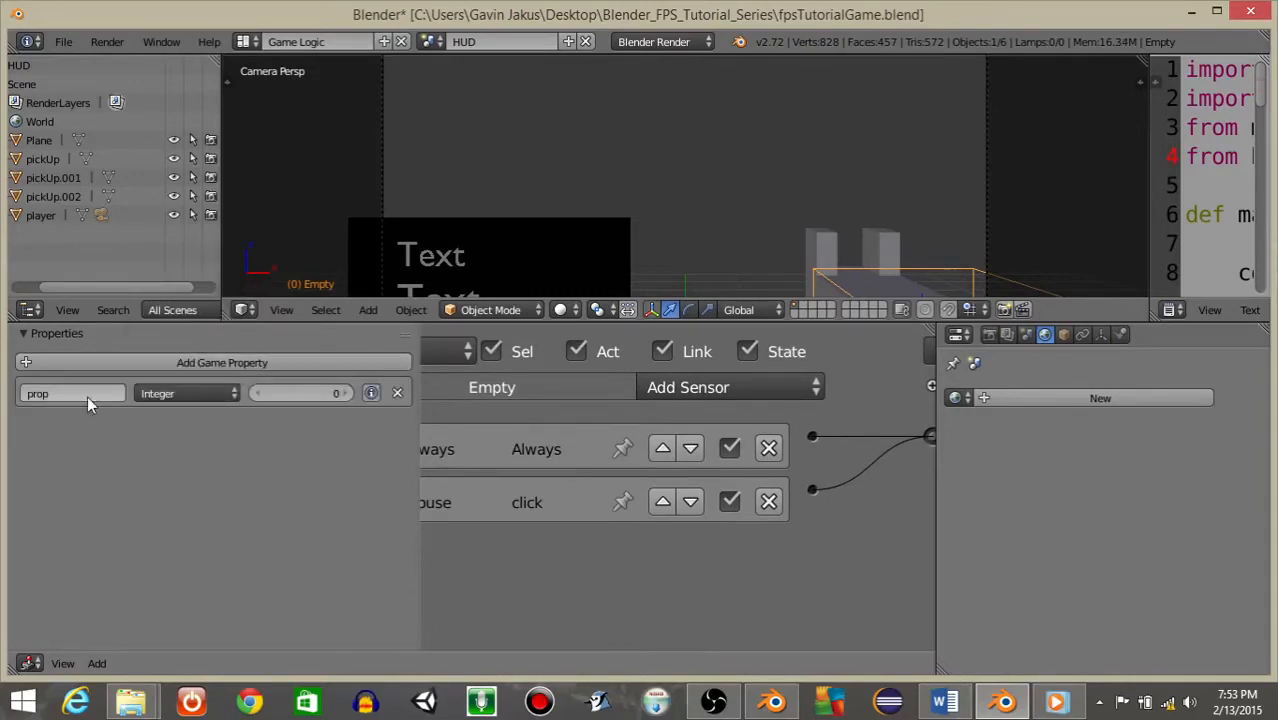
{"action": "left_click", "coordinate": [85, 394]}
{"action": "type", "text": "keyFrame"}
{"action": "key", "text": "Return"}
Step: Add an Action actuator to the empty
{"action": "scroll", "coordinate": [514, 486], "scroll_direction": "down", "scroll_amount": 2}
{"action": "scroll", "coordinate": [513, 484], "scroll_direction": "down", "scroll_amount": 1}
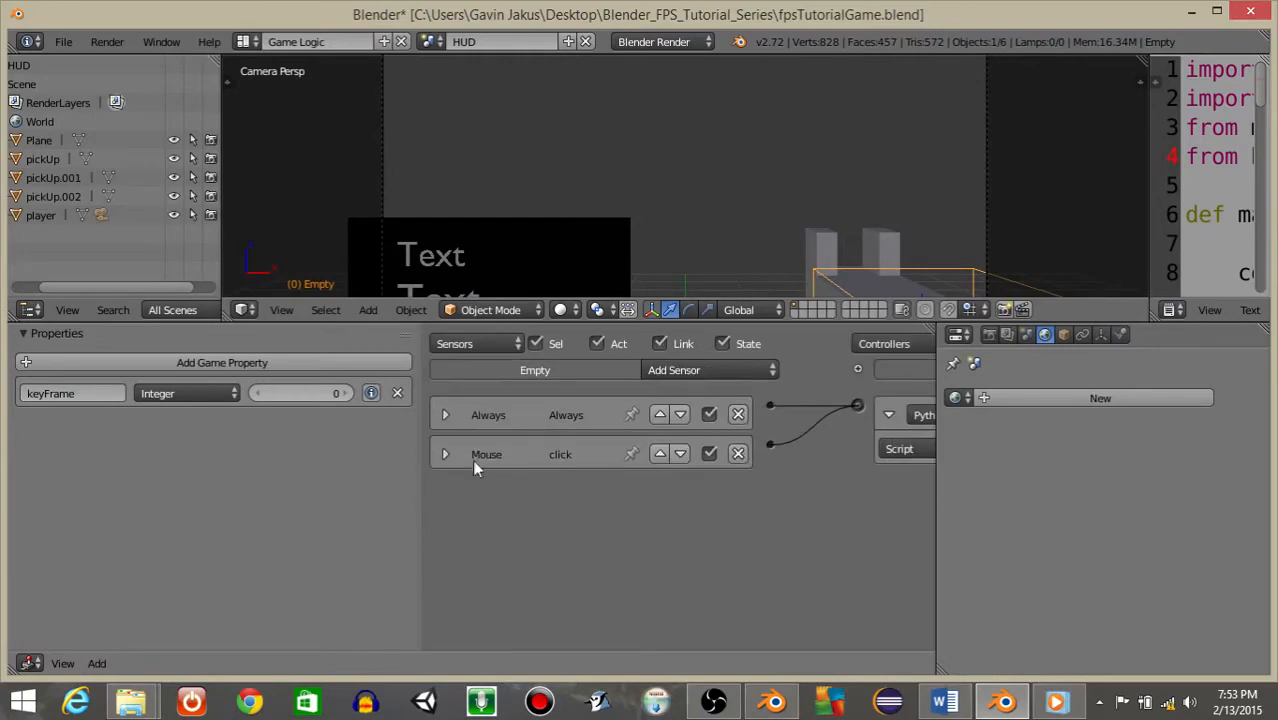
{"action": "left_click", "coordinate": [445, 454]}
{"action": "left_click", "coordinate": [445, 454]}
{"action": "middle_click_drag", "start_coordinate": [823, 490], "coordinate": [538, 458]}
{"action": "middle_click_drag", "start_coordinate": [821, 443], "coordinate": [510, 435]}
{"action": "middle_click_drag", "start_coordinate": [787, 414], "coordinate": [642, 452]}
{"action": "scroll", "coordinate": [642, 453], "scroll_direction": "up", "scroll_amount": 4}
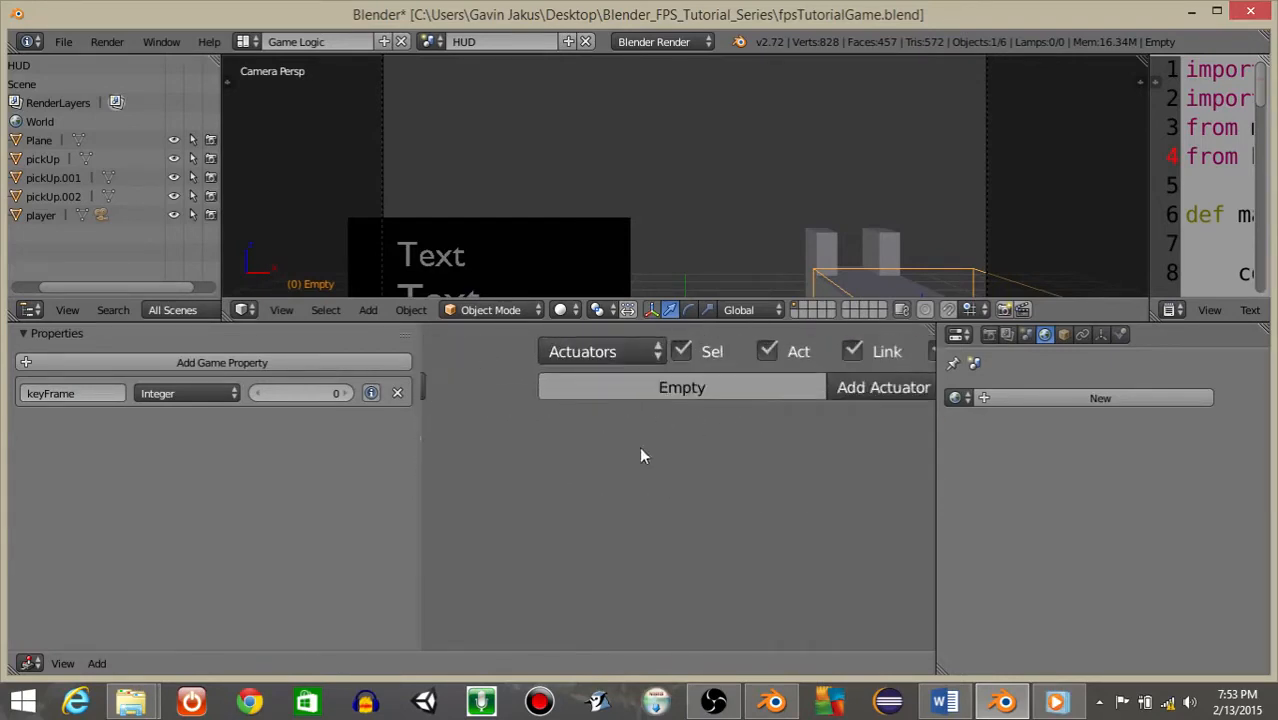
{"action": "middle_click_drag", "start_coordinate": [795, 467], "coordinate": [582, 468]}
{"action": "left_click", "coordinate": [801, 382]}
{"action": "left_click", "coordinate": [794, 362]}
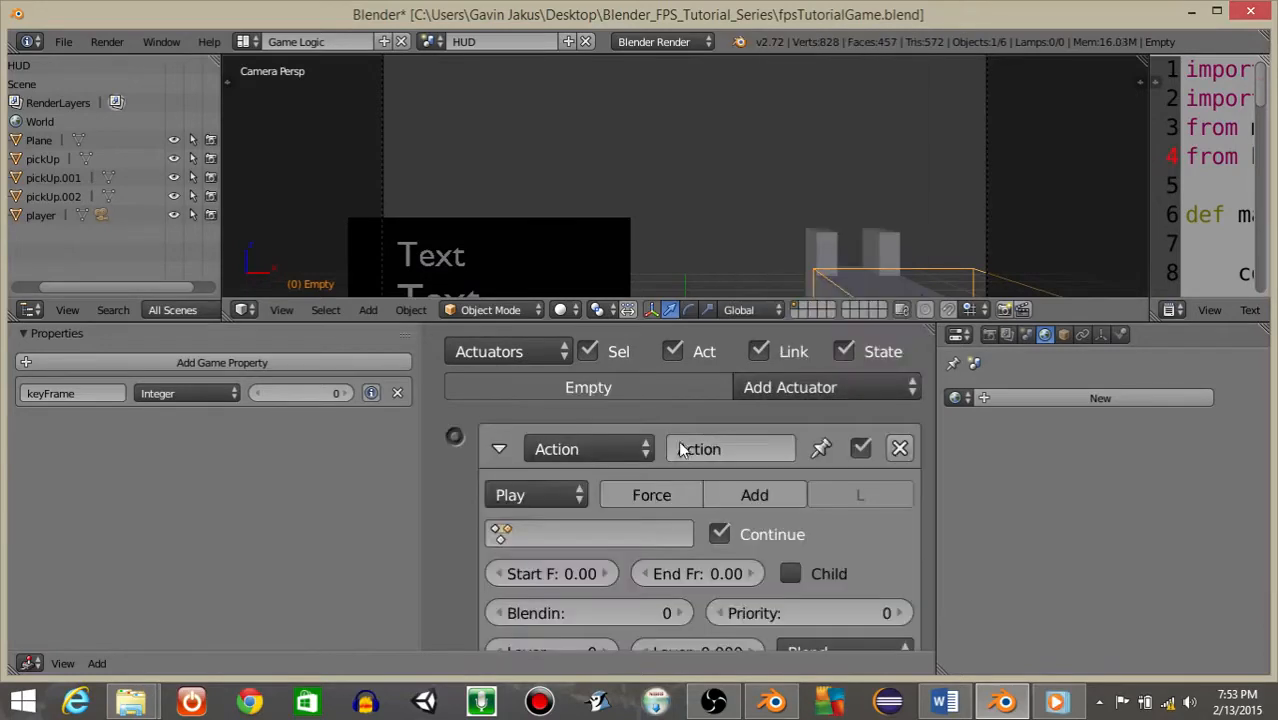
Step: Set the Action actuator to Property mode, playing EmptyAction and driven by the keyFrame property
{"action": "left_click", "coordinate": [553, 494]}
{"action": "left_click", "coordinate": [549, 313]}
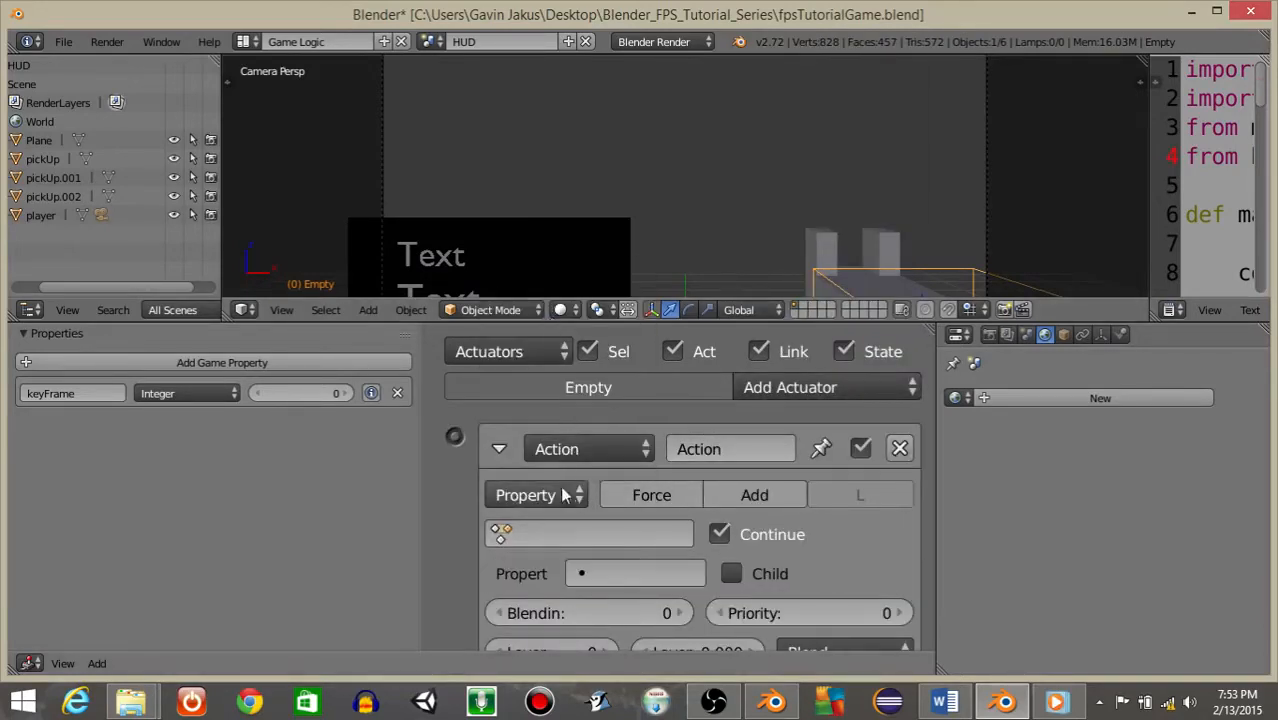
{"action": "left_click", "coordinate": [543, 530]}
{"action": "left_click", "coordinate": [535, 270]}
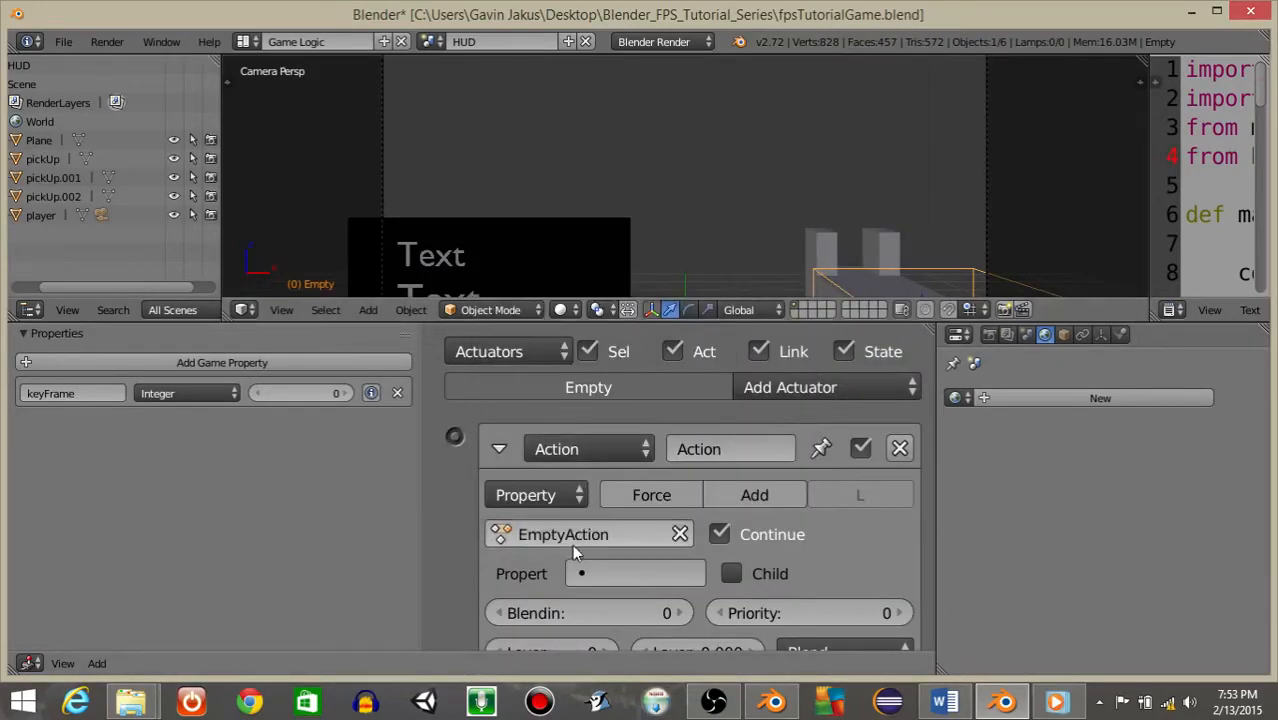
{"action": "left_click", "coordinate": [585, 573]}
{"action": "left_click", "coordinate": [592, 276]}
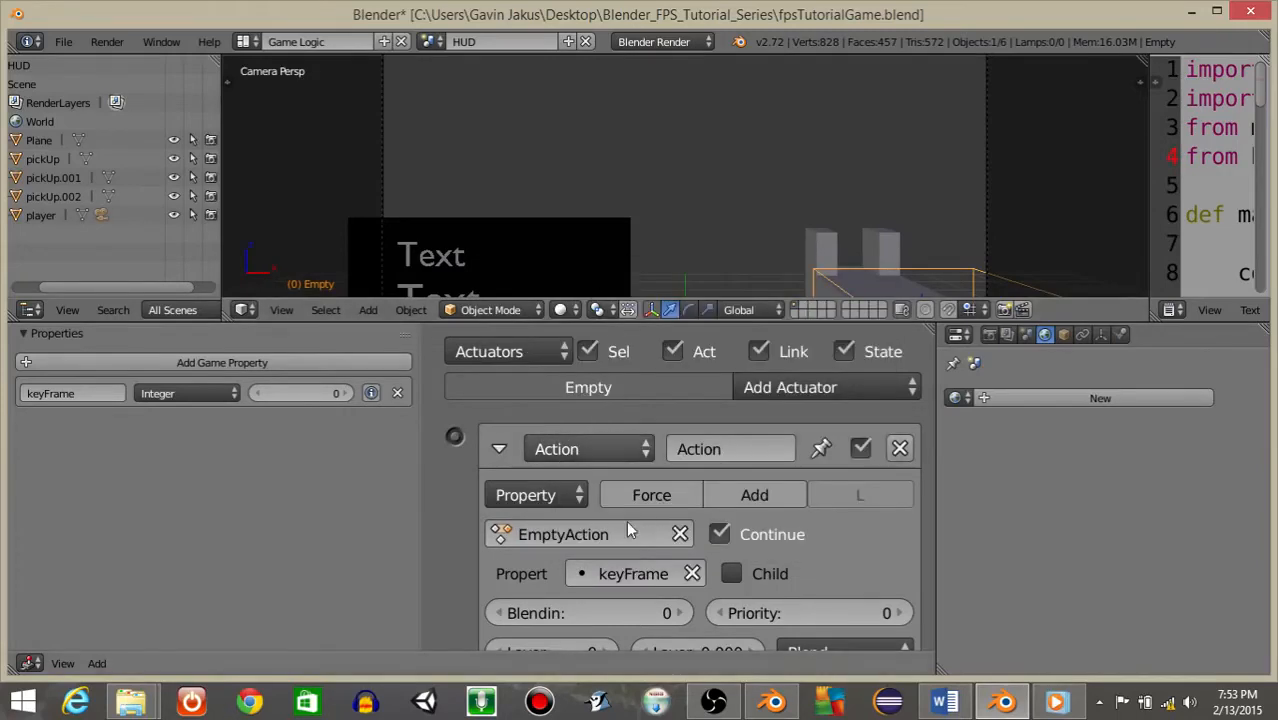
Step: Narrow the game properties area and connect the Always sensor to the Action actuator through an And controller
{"action": "scroll", "coordinate": [625, 529], "scroll_direction": "down", "scroll_amount": 4}
{"action": "middle_click_drag", "start_coordinate": [541, 484], "coordinate": [788, 525]}
{"action": "middle_click_drag", "start_coordinate": [584, 546], "coordinate": [667, 548]}
{"action": "scroll", "coordinate": [600, 549], "scroll_direction": "down", "scroll_amount": 2}
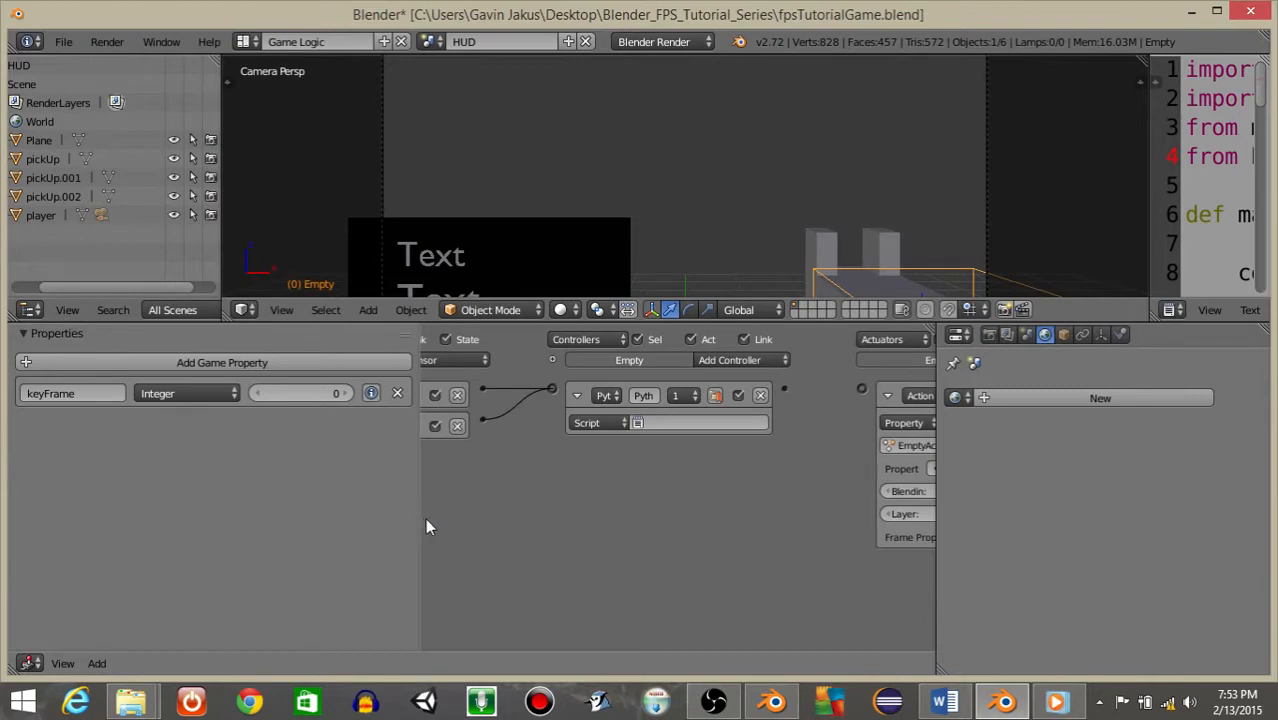
{"action": "left_click_drag", "start_coordinate": [419, 516], "coordinate": [264, 495]}
{"action": "middle_click_drag", "start_coordinate": [359, 417], "coordinate": [317, 394]}
{"action": "left_click_drag", "start_coordinate": [382, 388], "coordinate": [757, 391]}
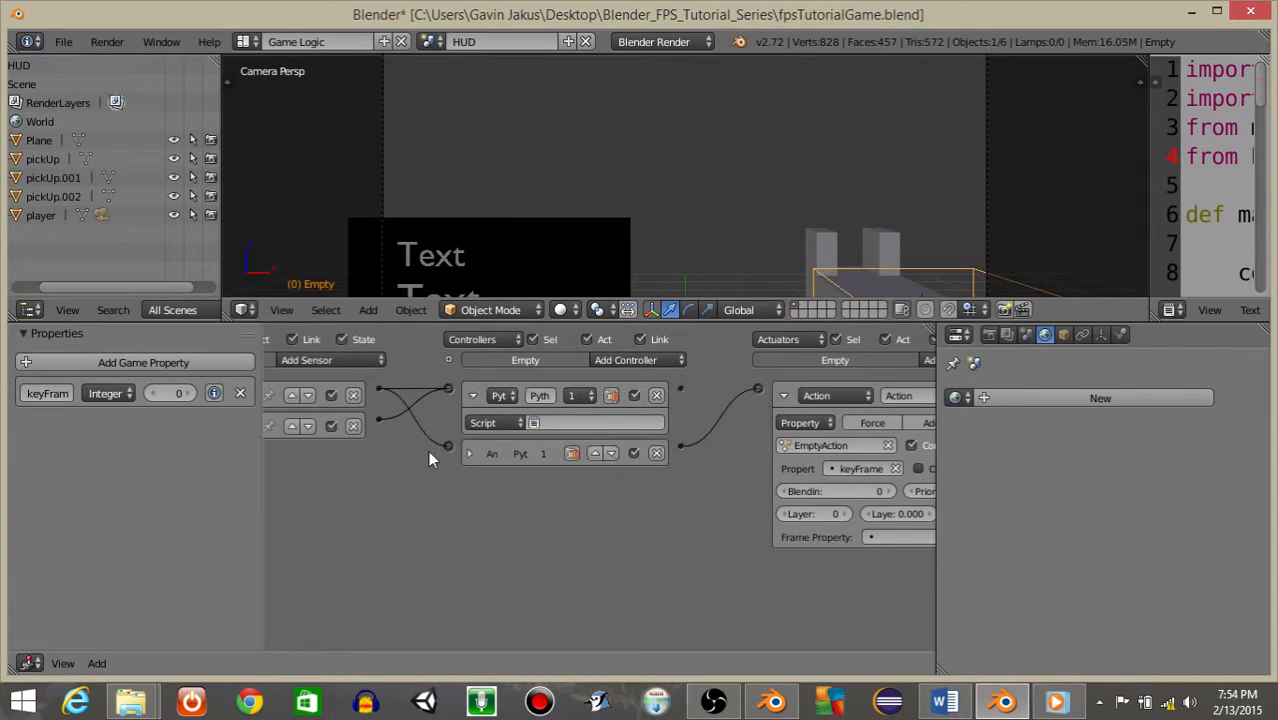
Step: Widen the text editor and create a new script from the Gamelogic Simple Python template
{"action": "scroll", "coordinate": [427, 450], "scroll_direction": "up", "scroll_amount": 5}
{"action": "middle_click_drag", "start_coordinate": [735, 494], "coordinate": [575, 487]}
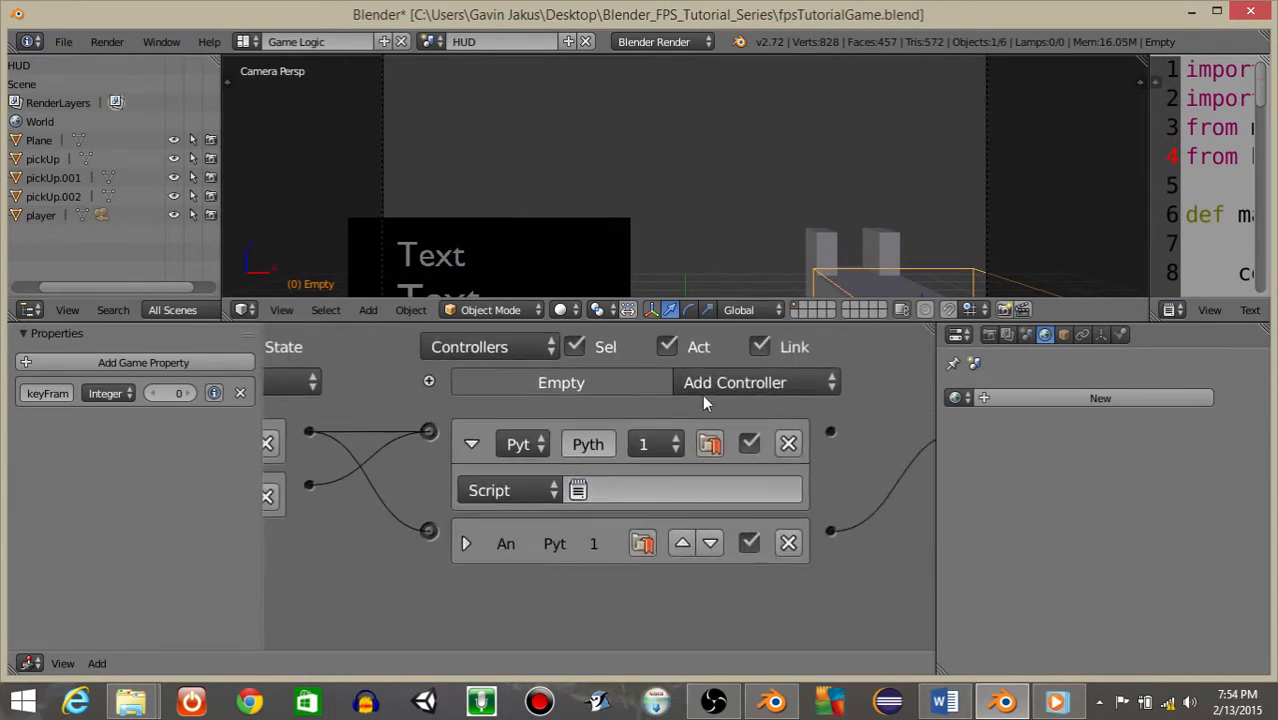
{"action": "left_click_drag", "start_coordinate": [681, 322], "coordinate": [710, 498]}
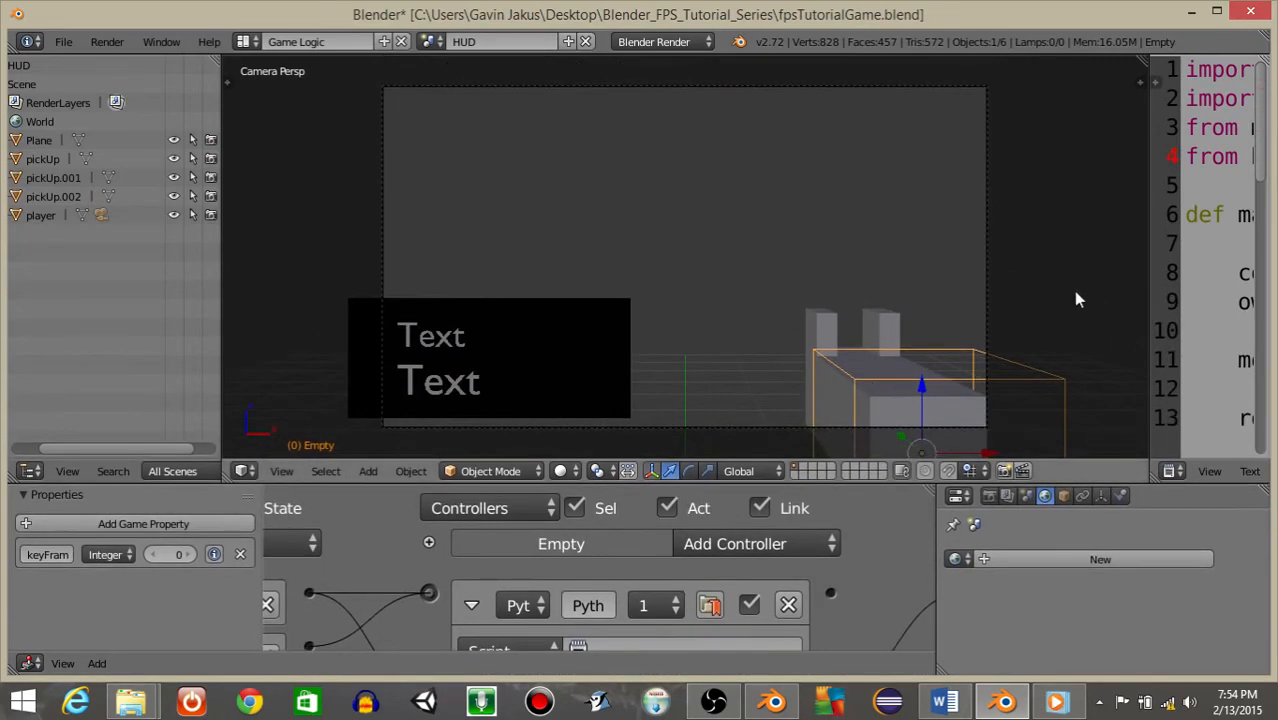
{"action": "left_click_drag", "start_coordinate": [1150, 262], "coordinate": [622, 365]}
{"action": "left_click", "coordinate": [862, 471]}
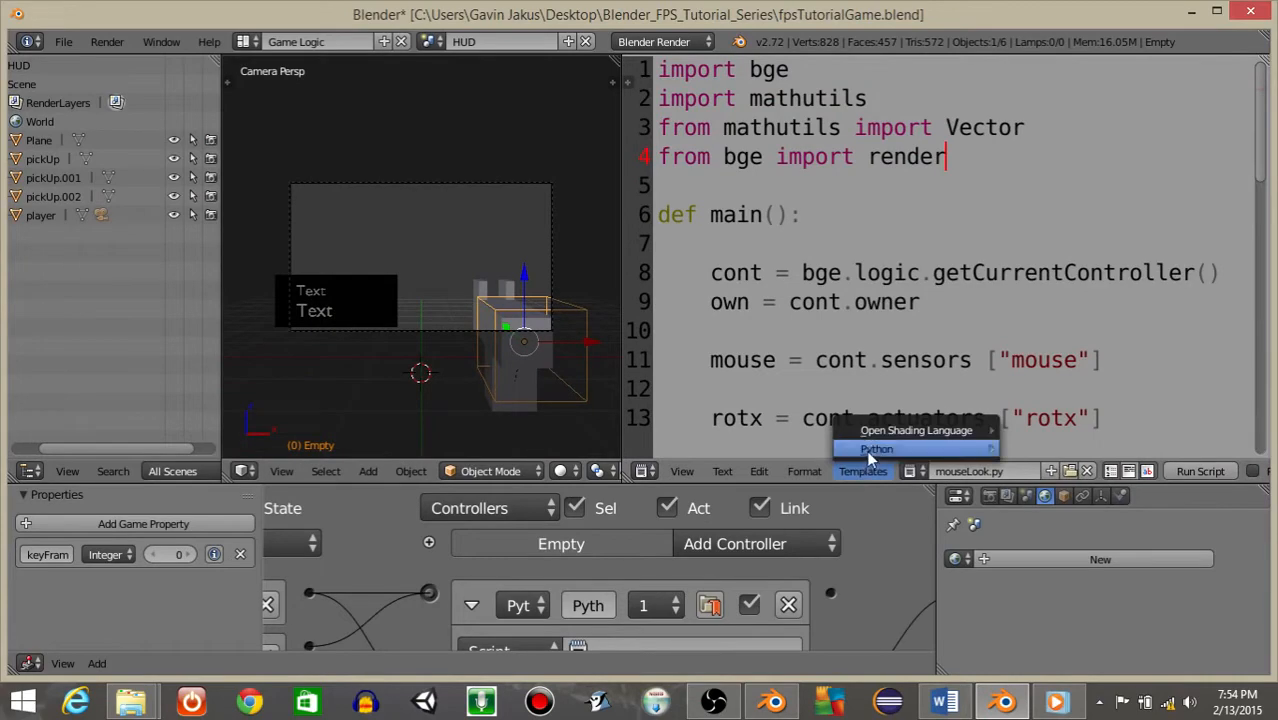
{"action": "mouse_move", "coordinate": [876, 449]}
{"action": "scroll", "coordinate": [1075, 155], "scroll_direction": "up", "scroll_amount": 5}
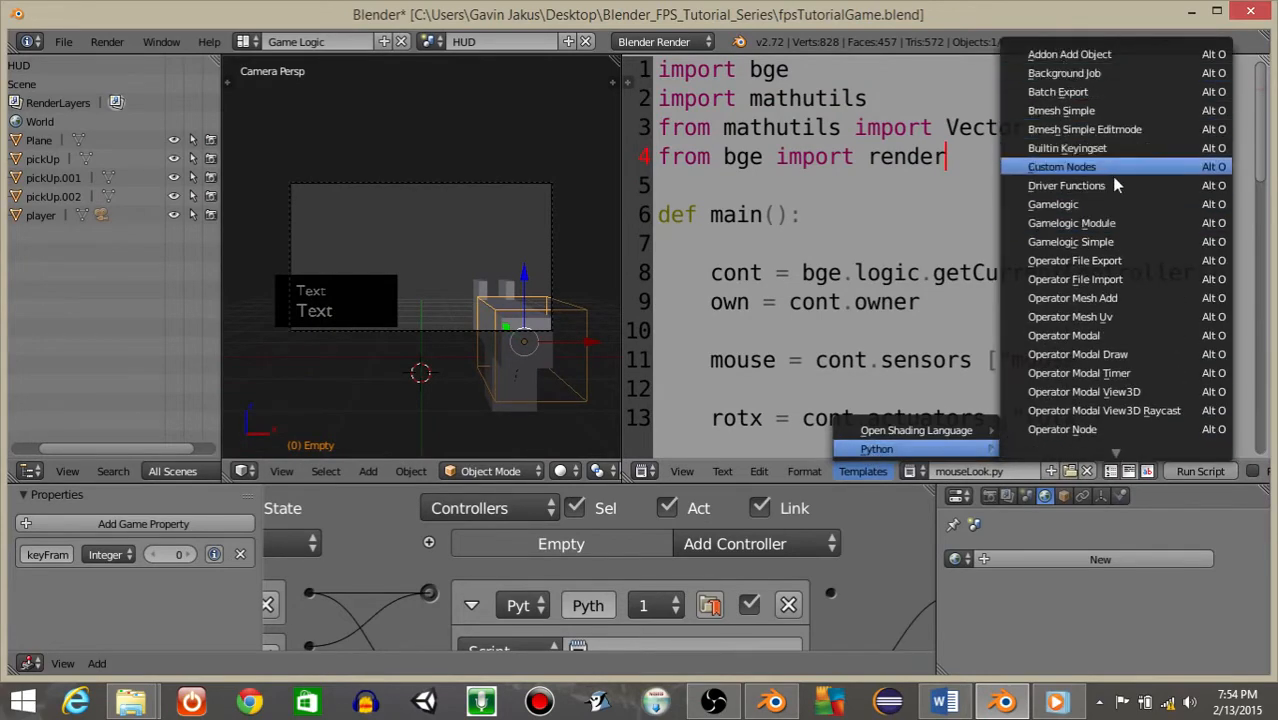
{"action": "left_click", "coordinate": [1080, 242]}
Step: Delete the template's sensor, actuator and if/else lines from main(), keeping only the cont and own definitions
{"action": "scroll", "coordinate": [982, 355], "scroll_direction": "down", "scroll_amount": 3}
{"action": "scroll", "coordinate": [982, 355], "scroll_direction": "up", "scroll_amount": 1}
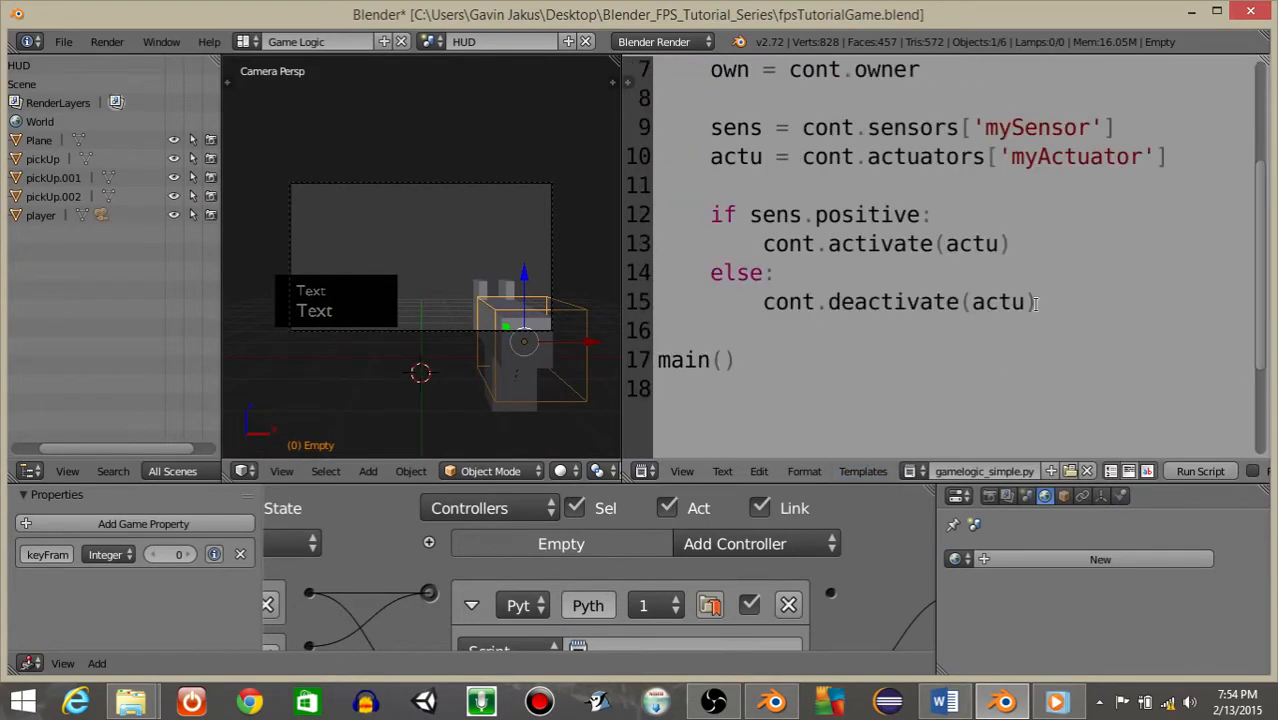
{"action": "left_click_drag", "start_coordinate": [1038, 302], "coordinate": [706, 137]}
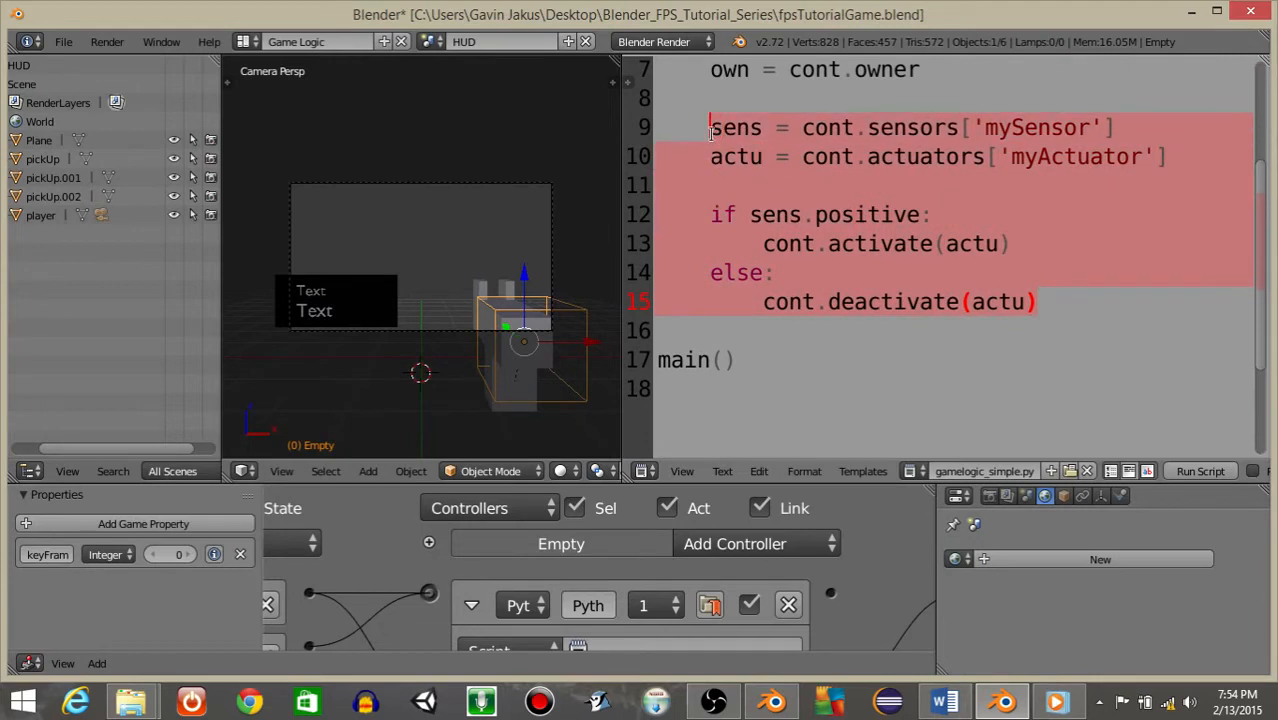
{"action": "key", "text": "Delete"}
{"action": "scroll", "coordinate": [831, 289], "scroll_direction": "up", "scroll_amount": 2}
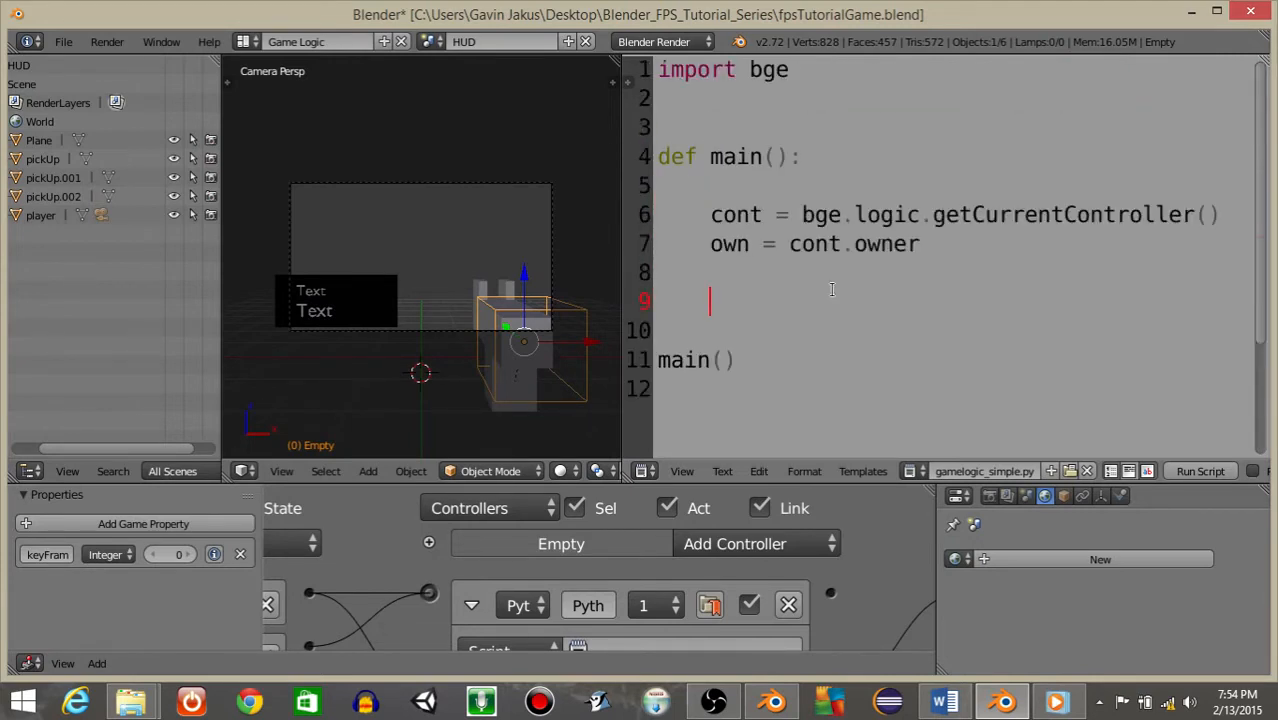
Step: Name the script emptyAction.py and assign it to the empty's Python controller
{"action": "left_click", "coordinate": [978, 471]}
{"action": "type", "text": "emptyAciton.py"}
{"action": "key", "text": "Return"}
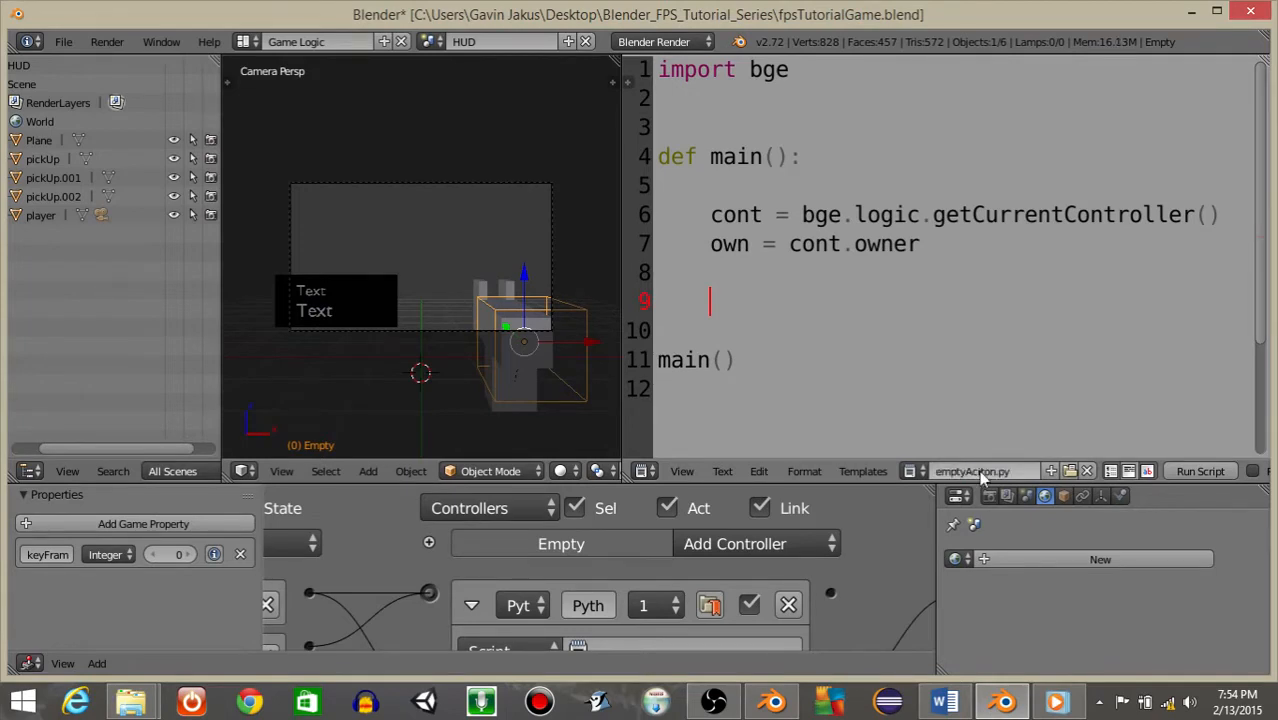
{"action": "scroll", "coordinate": [720, 590], "scroll_direction": "down", "scroll_amount": 2}
{"action": "left_click", "coordinate": [664, 571]}
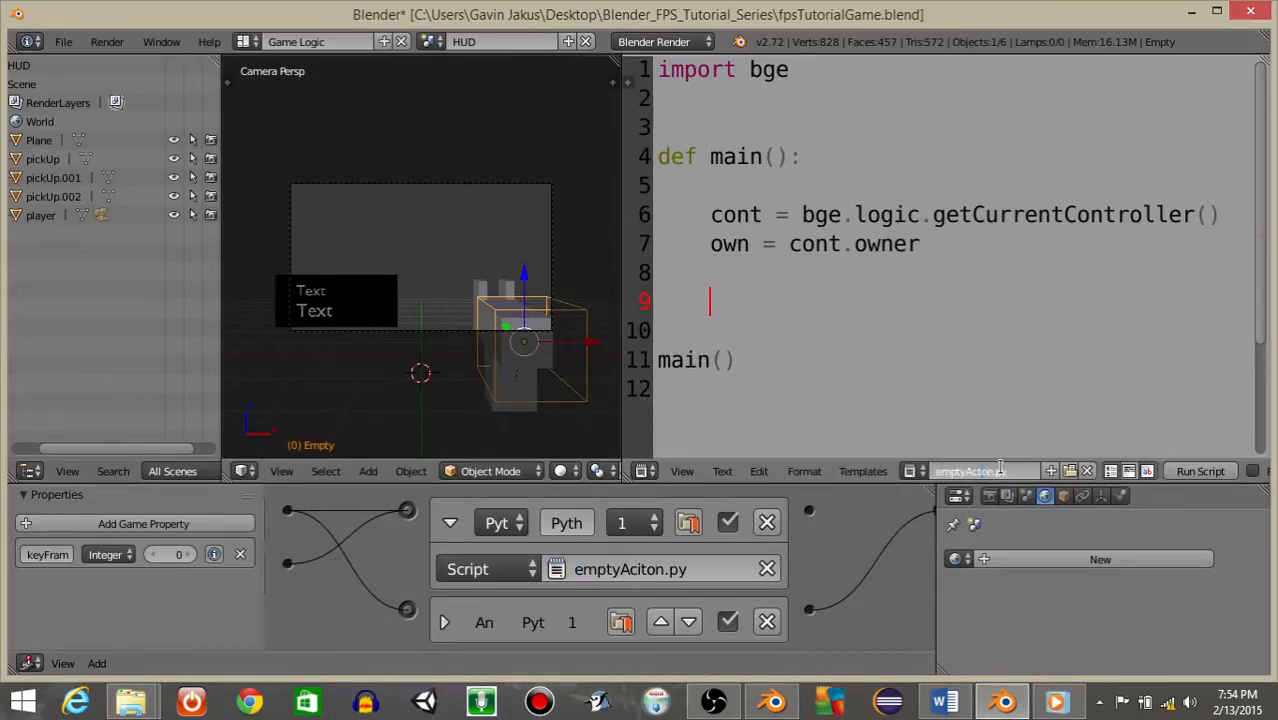
{"action": "key", "text": "Return"}
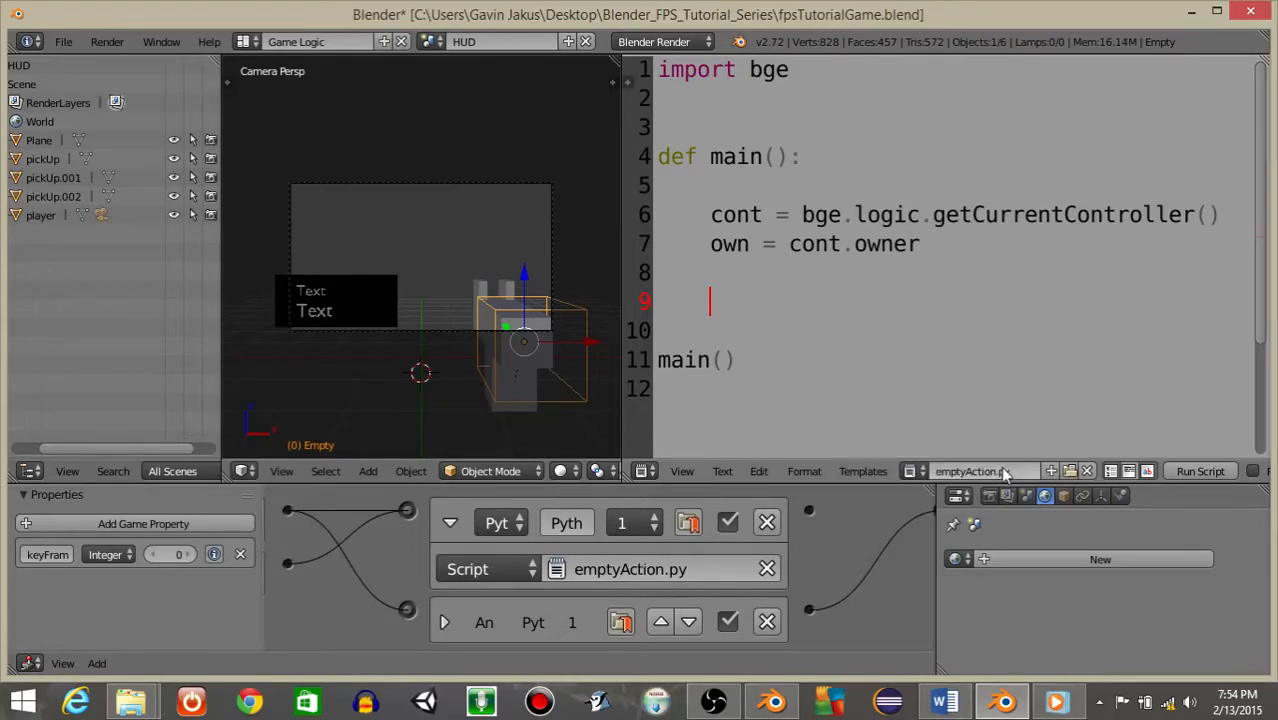
Step: Show the click Mouse sensor's settings and define click = cont.sensors ["click"] in main() of the script
{"action": "left_click", "coordinate": [453, 516]}
{"action": "middle_click_drag", "start_coordinate": [453, 516], "coordinate": [780, 549]}
{"action": "middle_click_drag", "start_coordinate": [347, 603], "coordinate": [615, 598]}
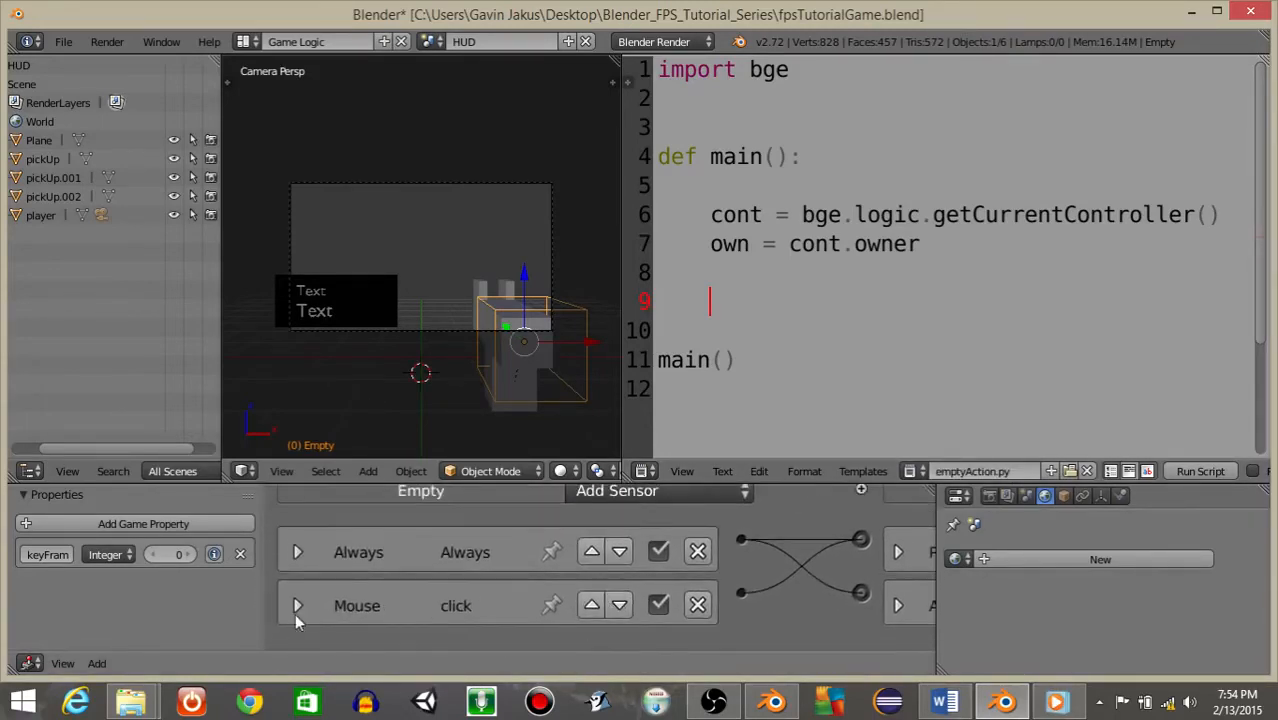
{"action": "left_click", "coordinate": [307, 609]}
{"action": "scroll", "coordinate": [440, 600], "scroll_direction": "down", "scroll_amount": 2}
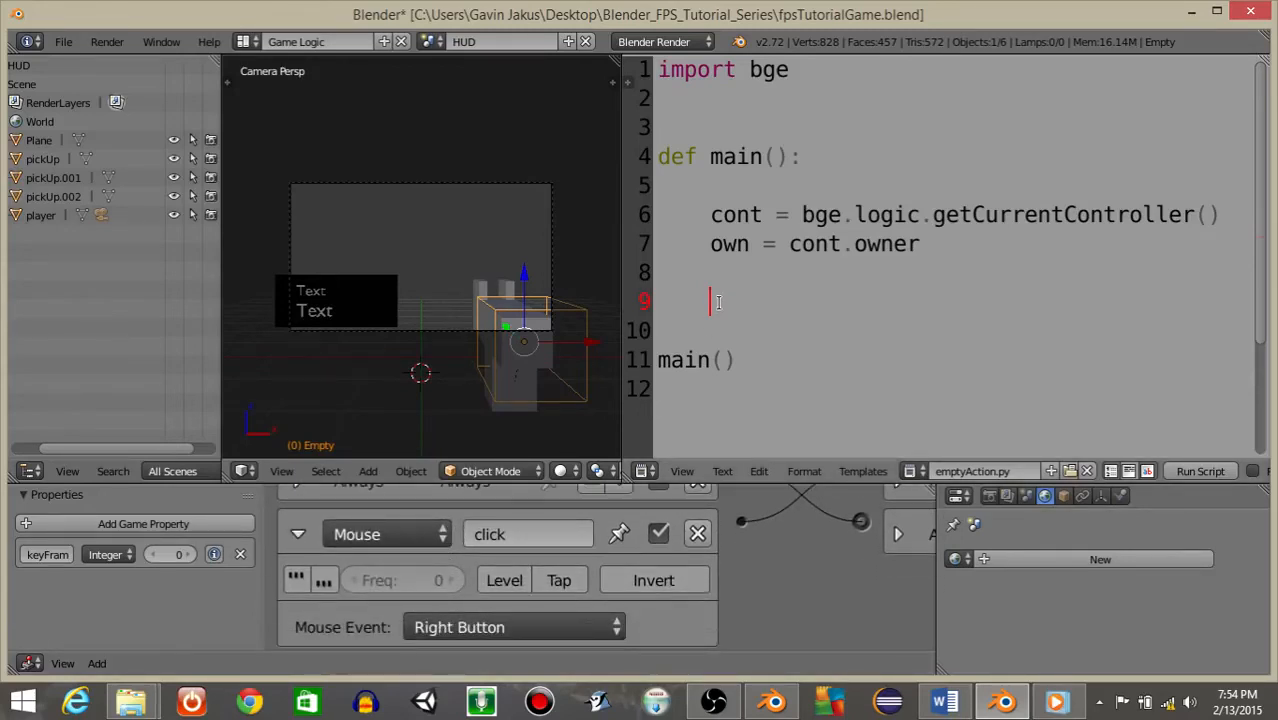
{"action": "type", "text": "click = cont.sen"}
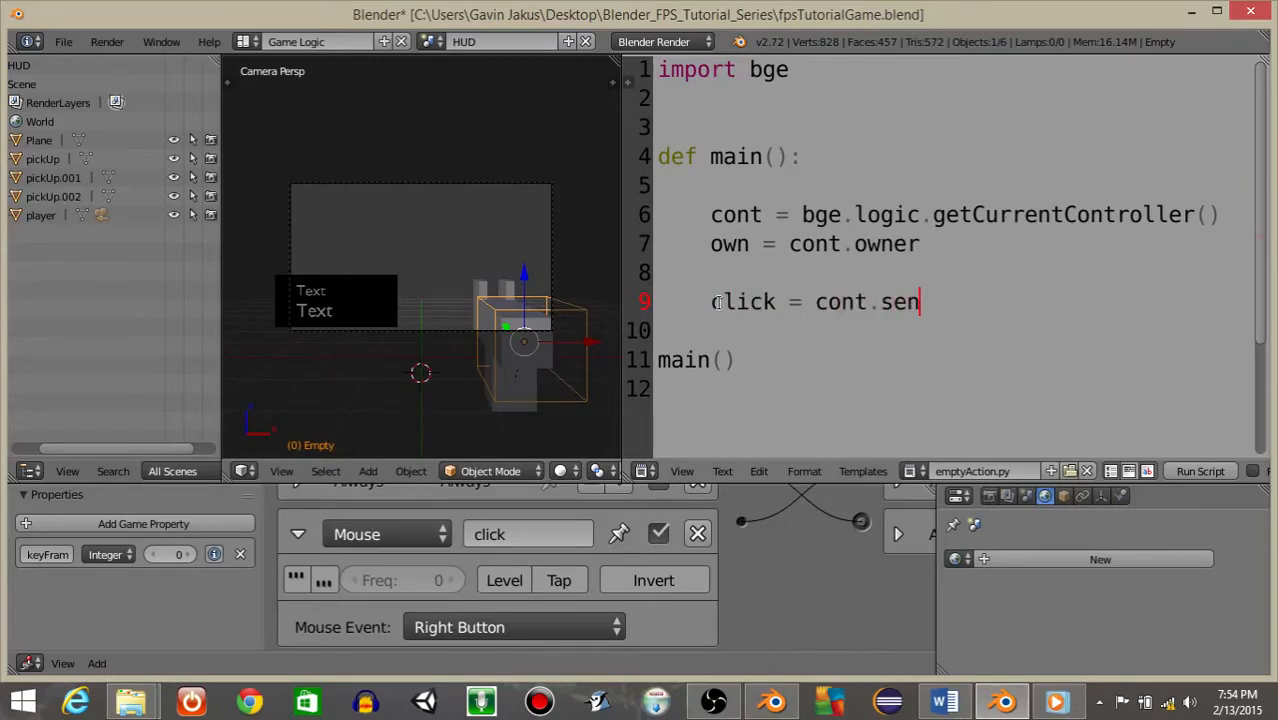
{"action": "type", "text": "sors [\"click\"]"}
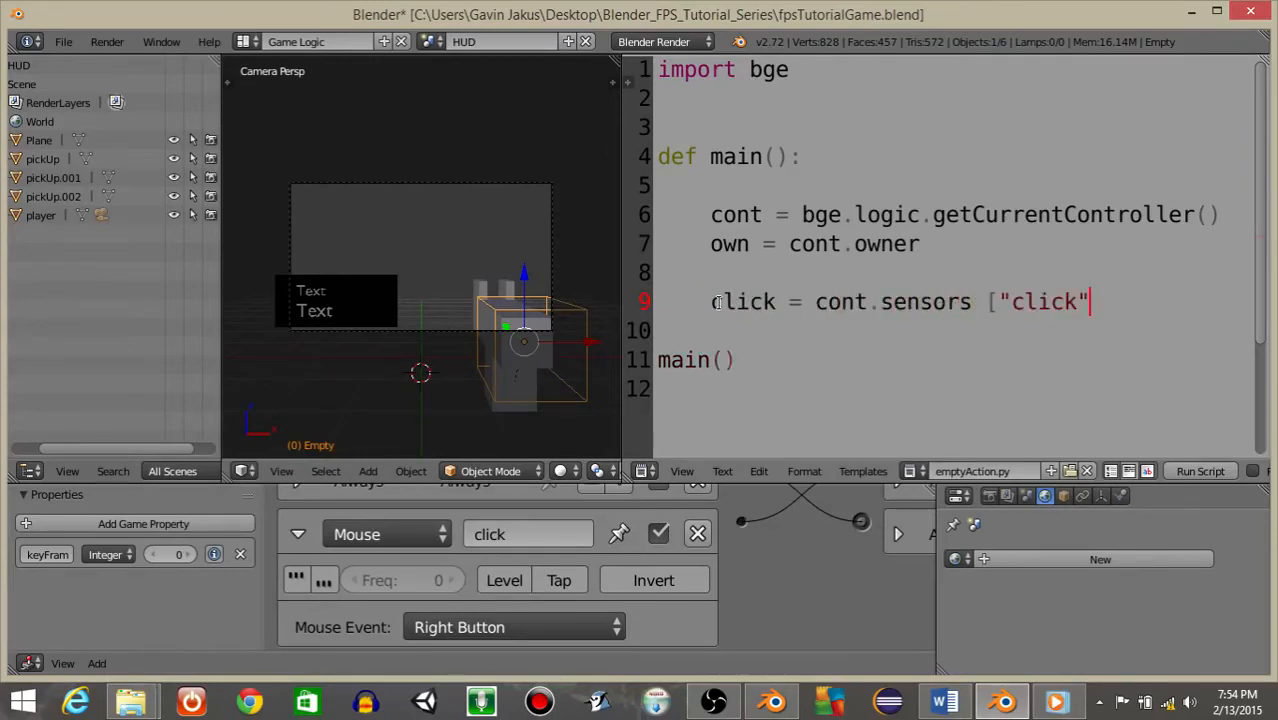
Step: Add an if click.positive: block that raises own ["keyFrame"] by 1 while it is < 6
{"action": "key", "text": "Return"}
{"action": "type", "text": "if cli"}
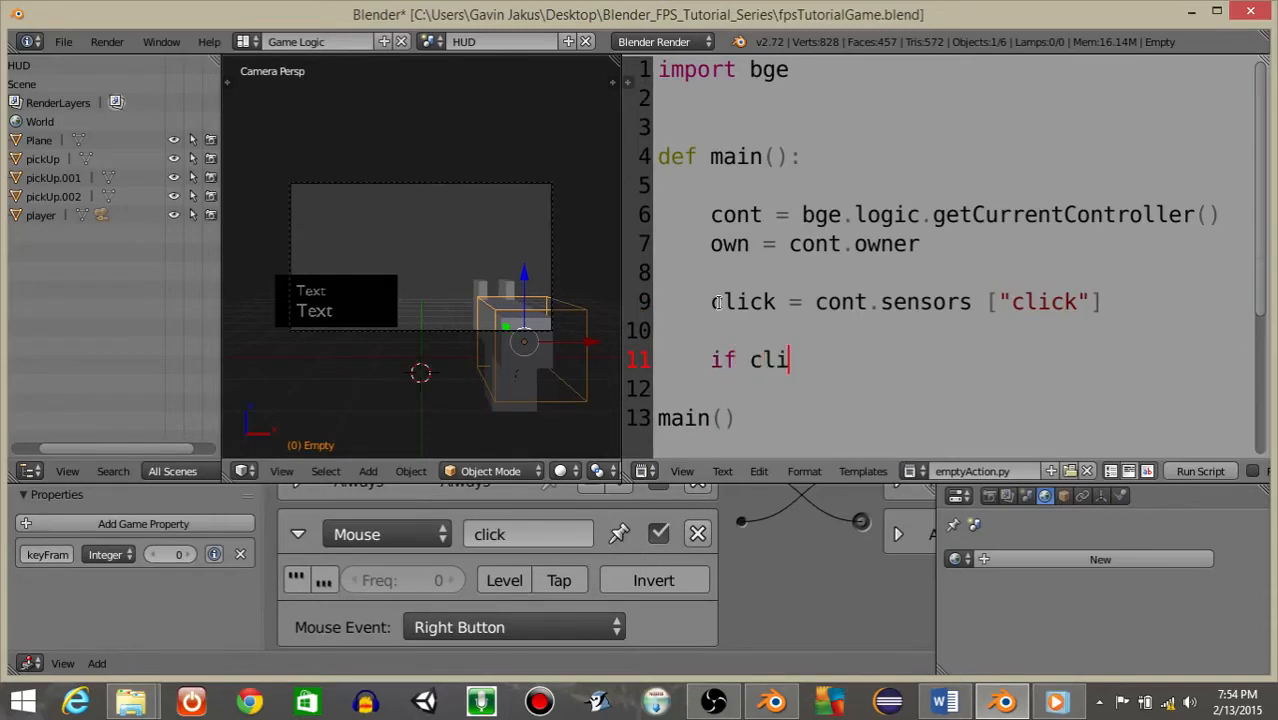
{"action": "type", "text": "ck.positive:"}
{"action": "key", "text": "Return"}
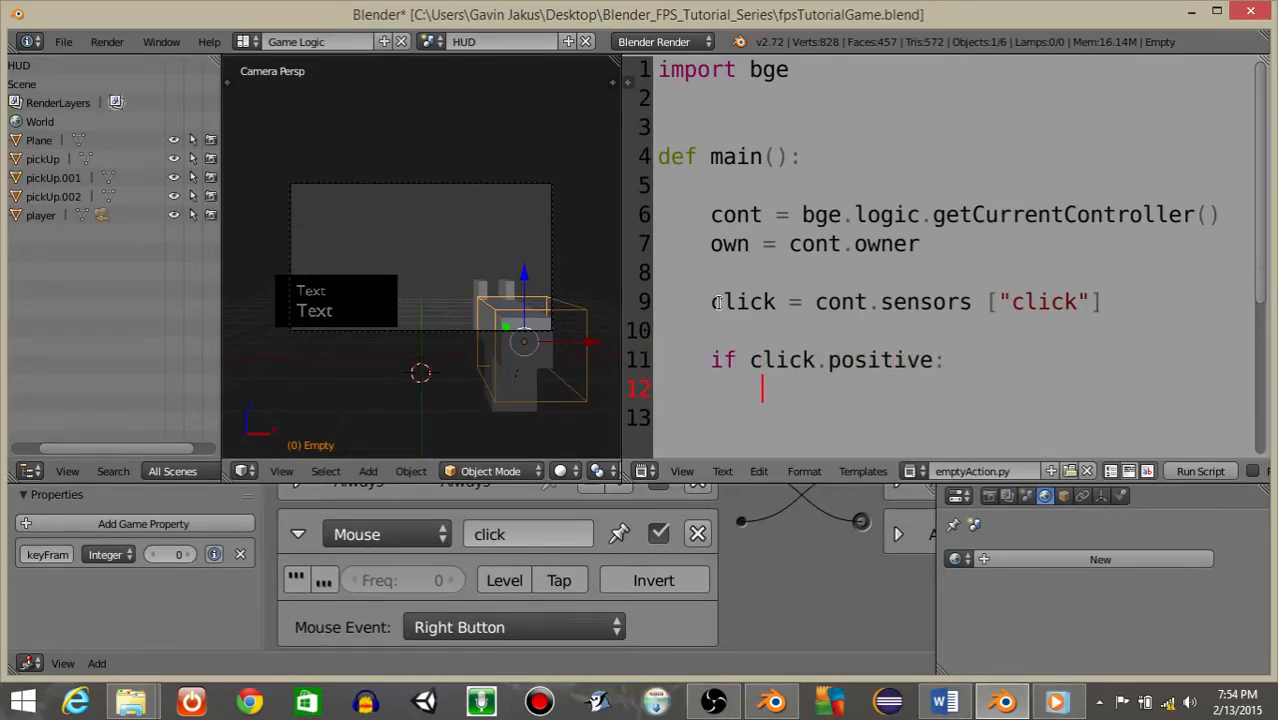
{"action": "type", "text": "if own [\"ke"}
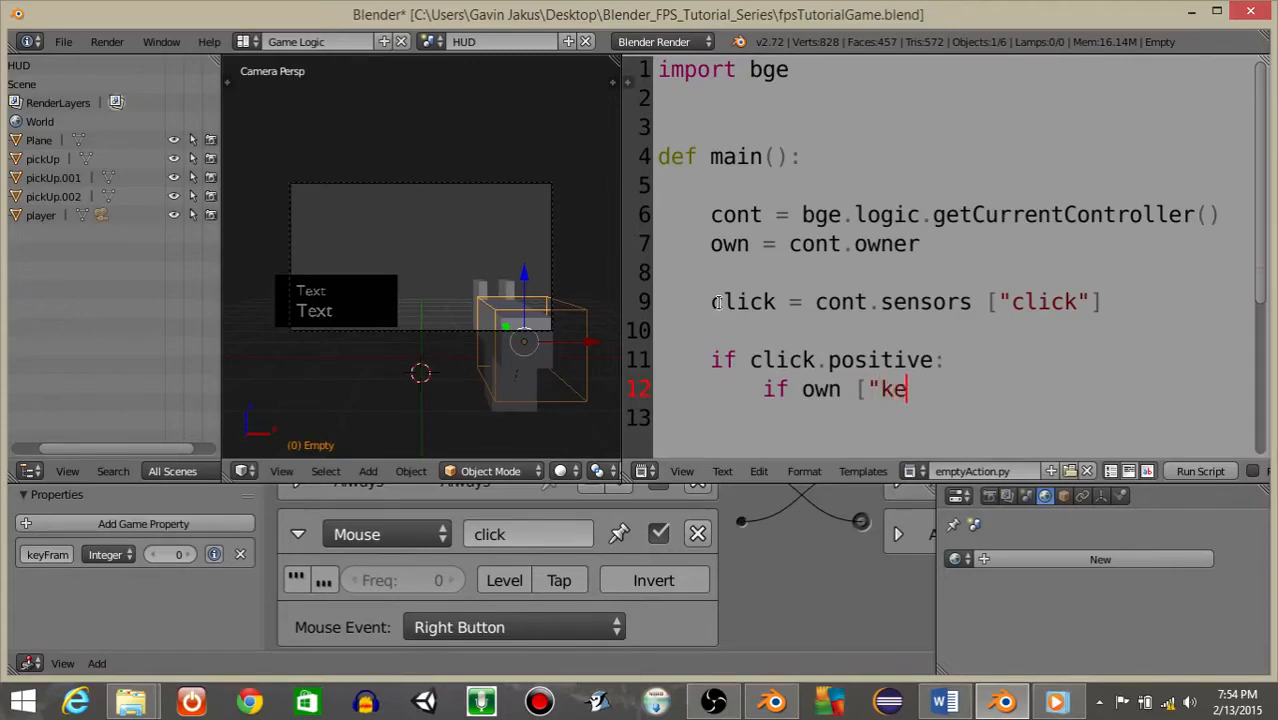
{"action": "type", "text": "yFrame\"] < 6:"}
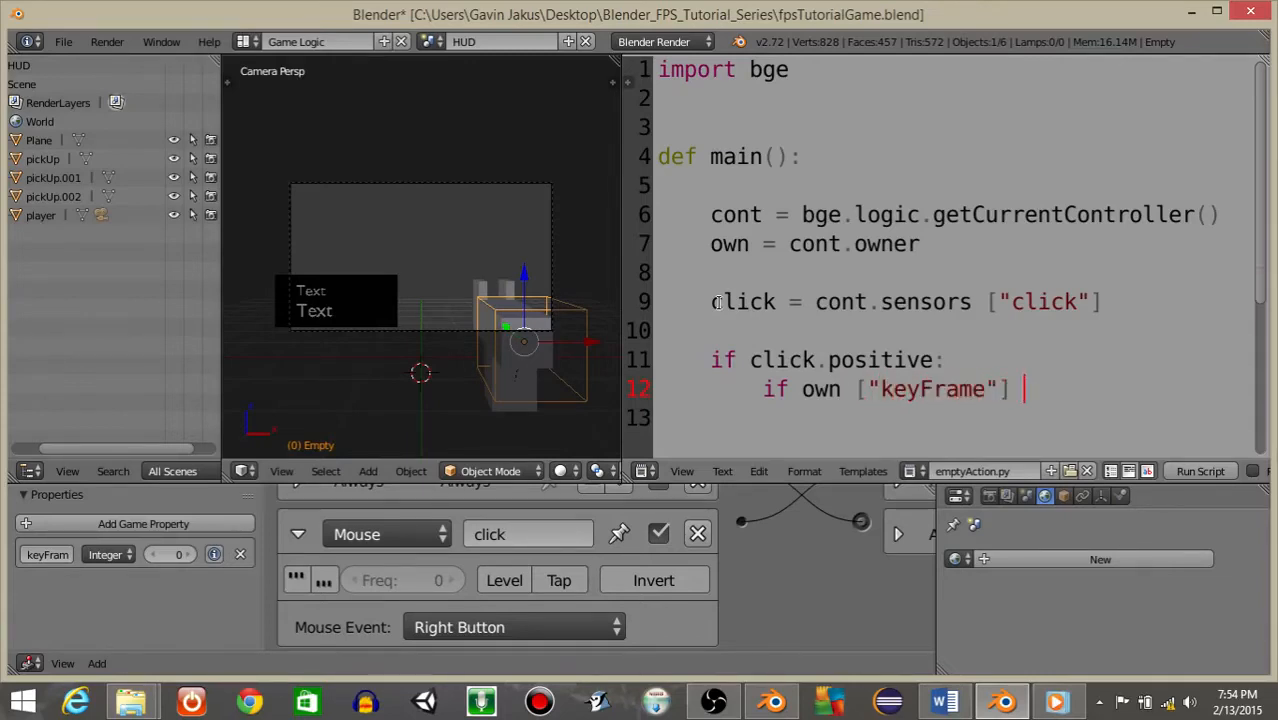
{"action": "key", "text": "Return"}
{"action": "type", "text": "own "}
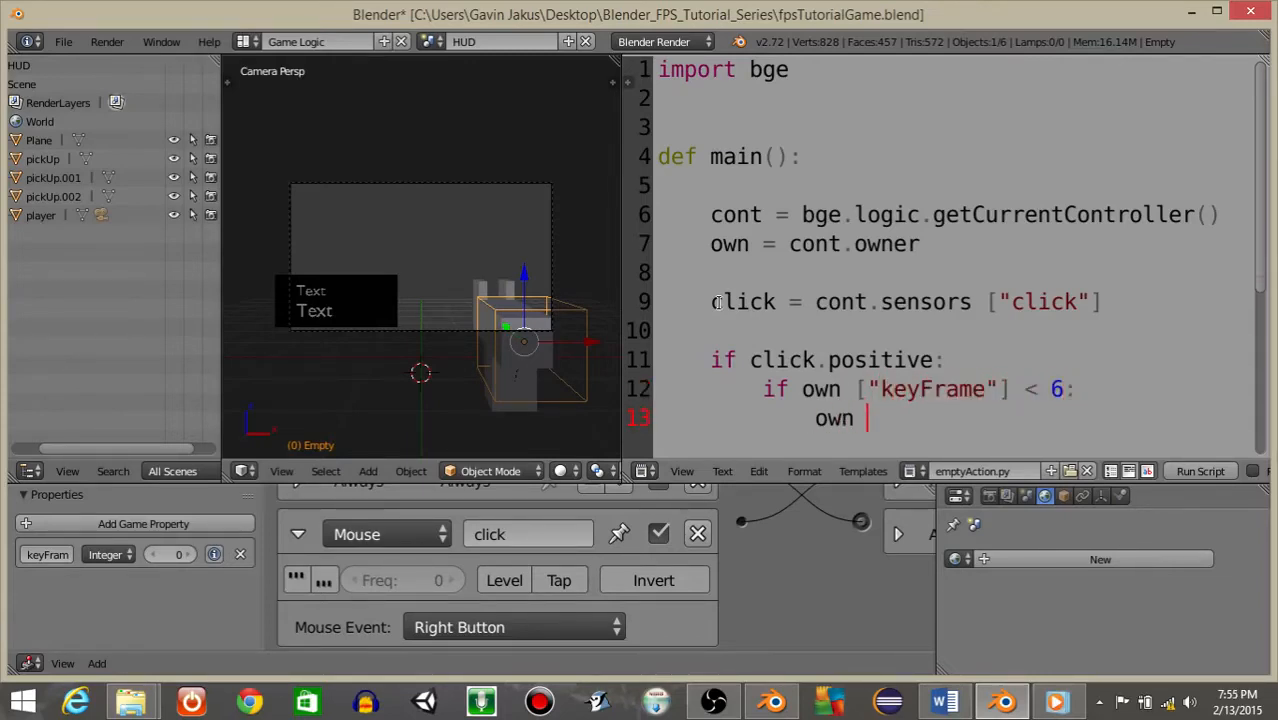
{"action": "type", "text": "[\"keyFrame\"] += 1"}
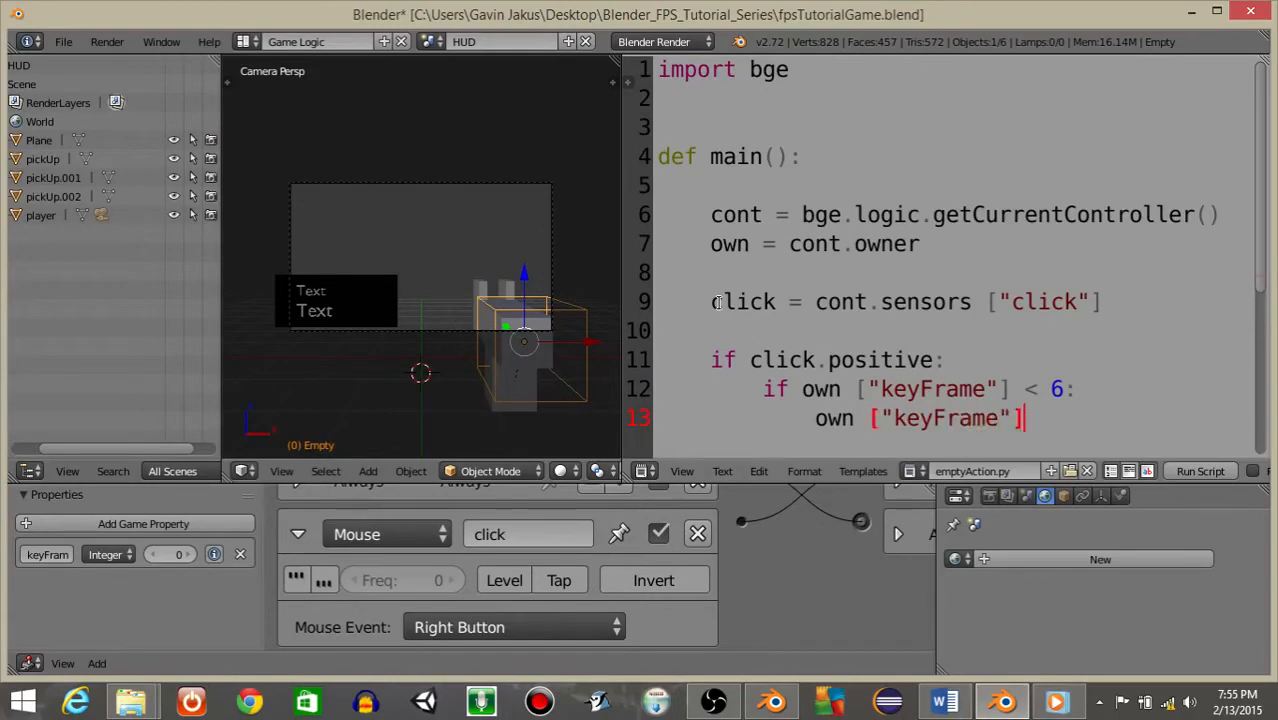
Step: Add an else: branch to the click check that lowers own ["keyFrame"] by 1 while it is > 0
{"action": "scroll", "coordinate": [715, 302], "scroll_direction": "down", "scroll_amount": 1}
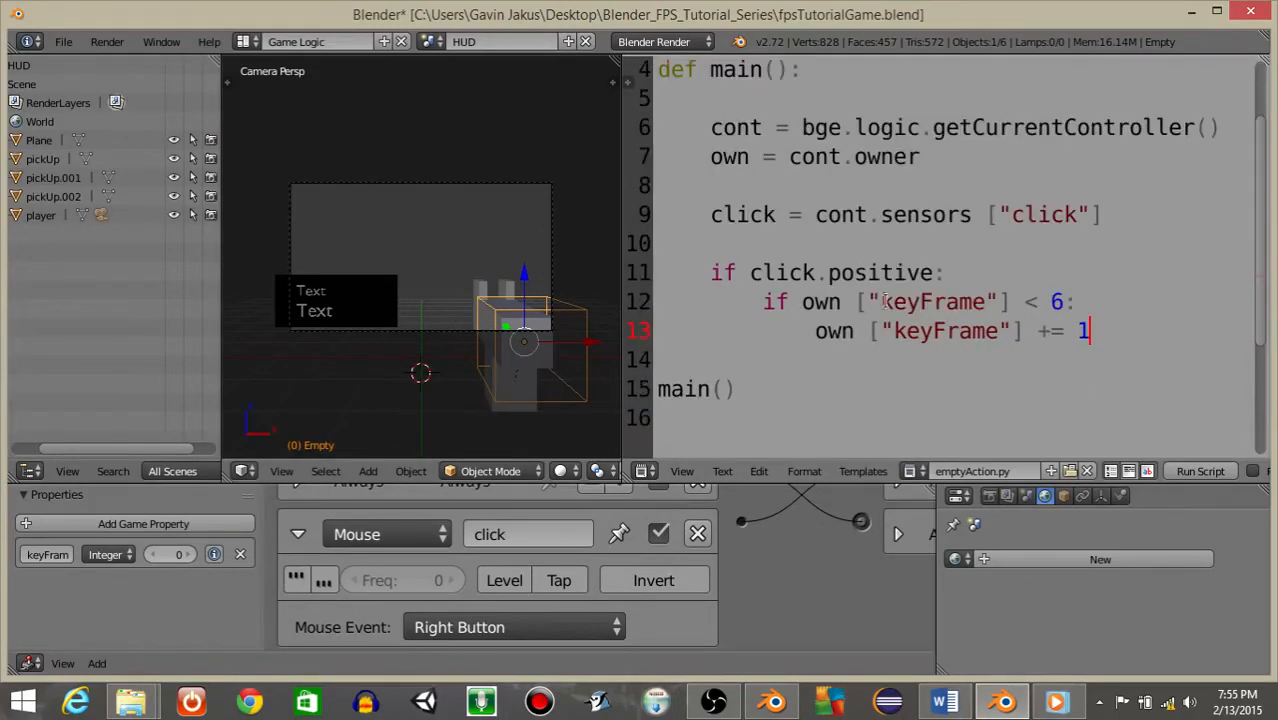
{"action": "key", "text": "Return"}
{"action": "key", "text": "BackSpace"}
{"action": "key", "text": "BackSpace"}
{"action": "type", "text": "else:"}
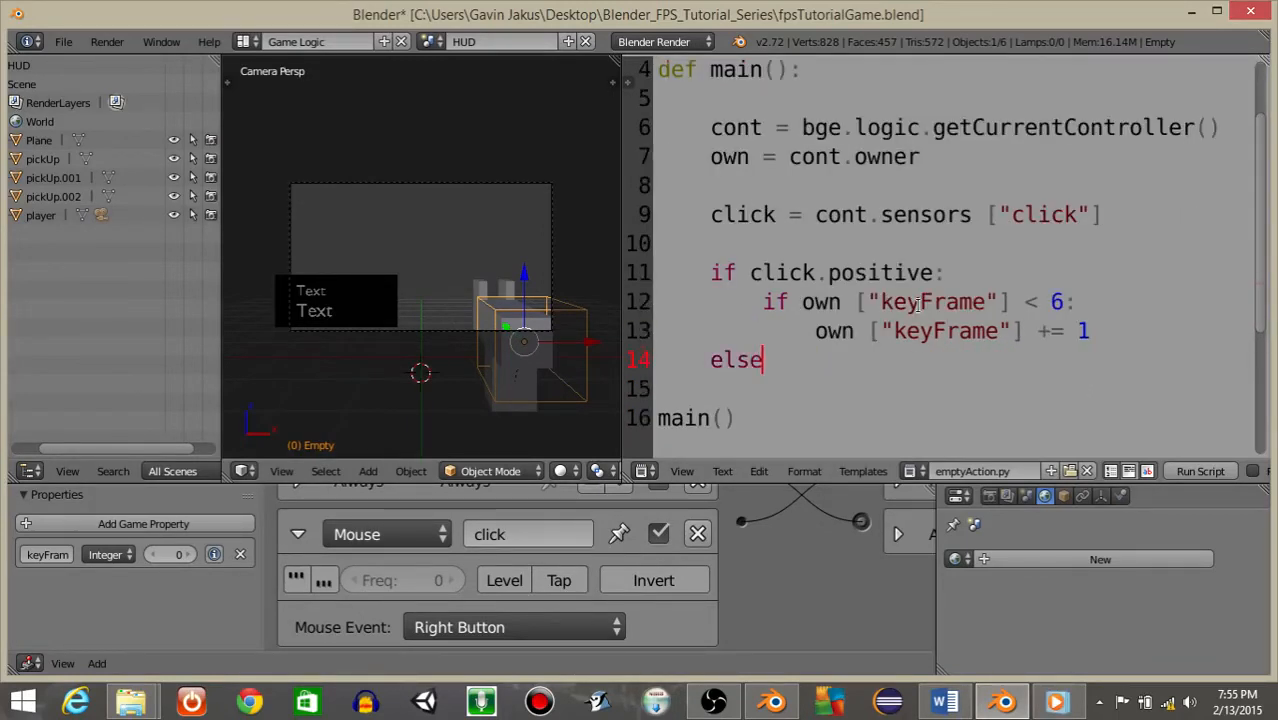
{"action": "key", "text": "Return"}
{"action": "type", "text": "if "}
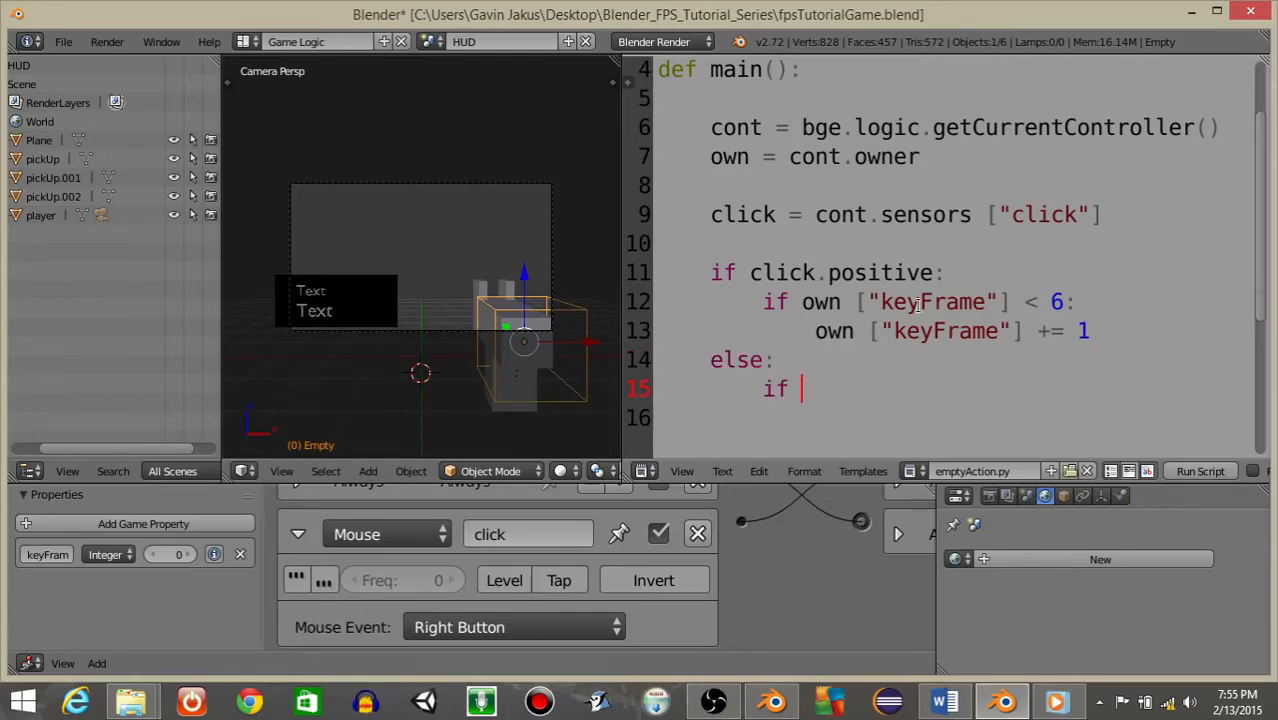
{"action": "type", "text": "own [\"keyFram"}
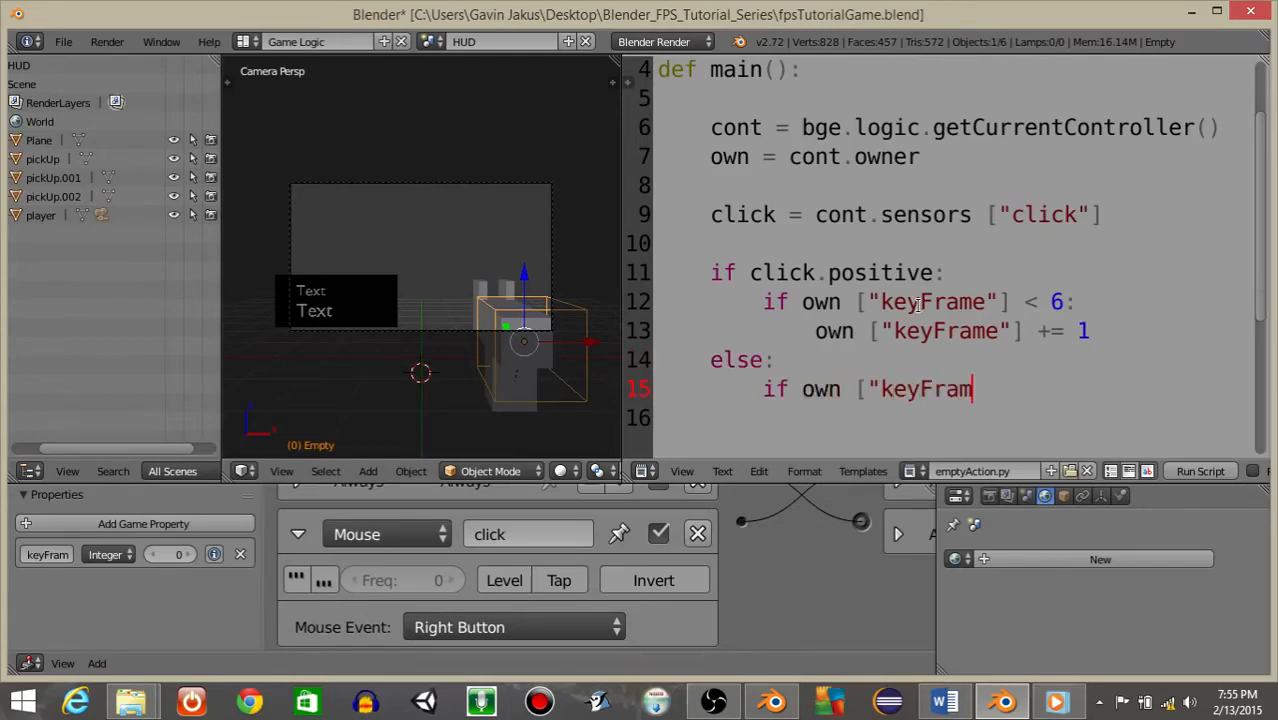
{"action": "type", "text": "e\"] > 0:"}
{"action": "key", "text": "Return"}
{"action": "type", "text": "ow"}
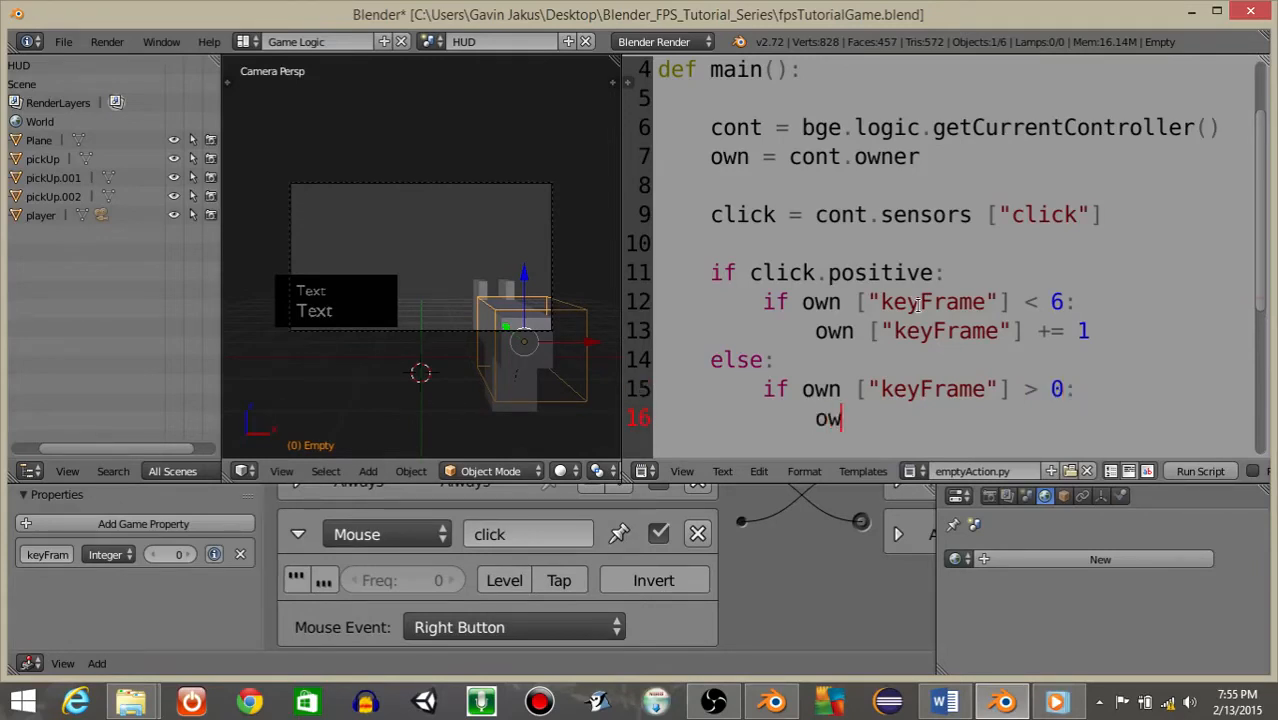
{"action": "type", "text": "n [\"keyF"}
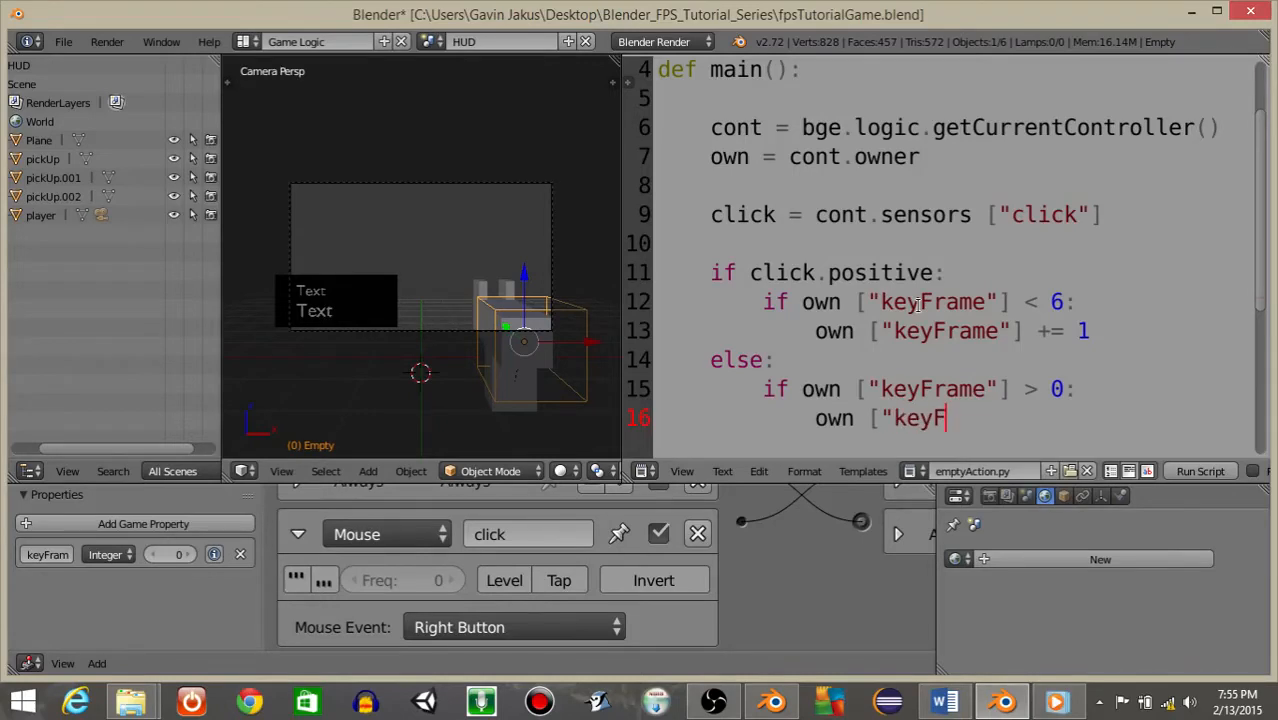
{"action": "type", "text": "rame\"] -= 1"}
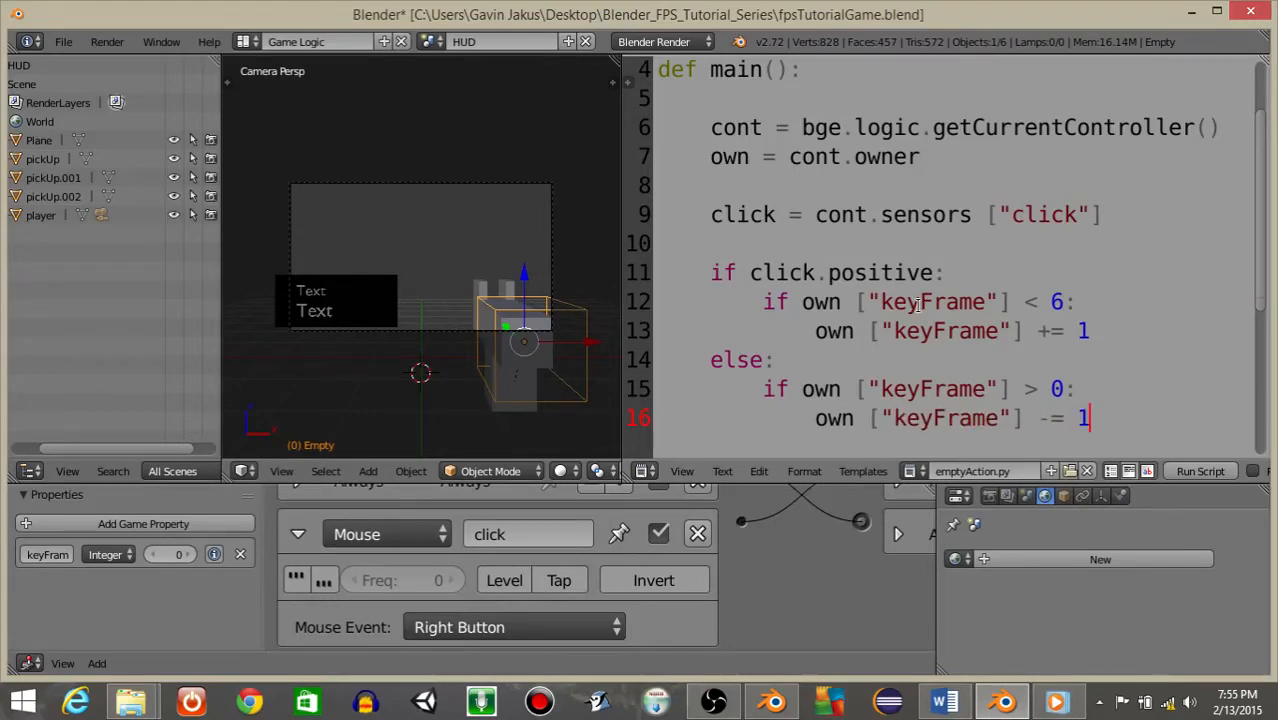
Step: Run the HUD scene in the game engine, test the gun's aiming animation, and quit the game
{"action": "type", "text": "p"}
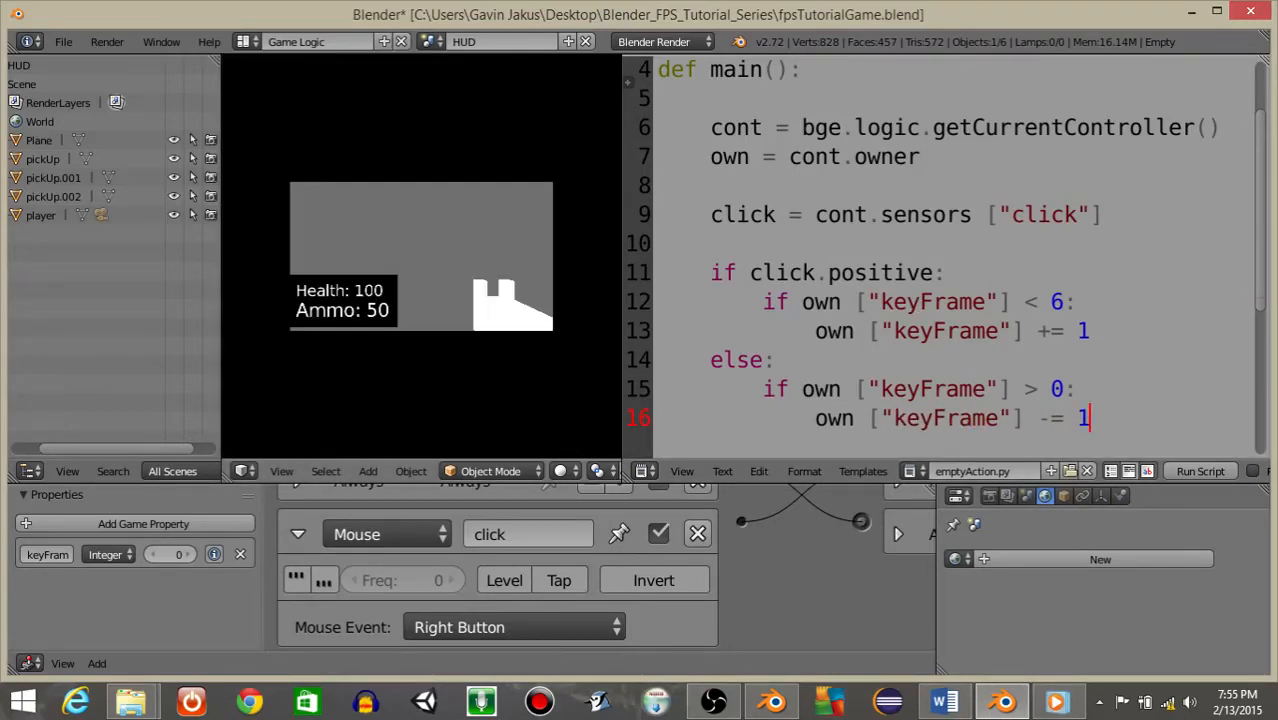
{"action": "right_click", "coordinate": [421, 256]}
{"action": "right_click", "coordinate": [421, 256]}
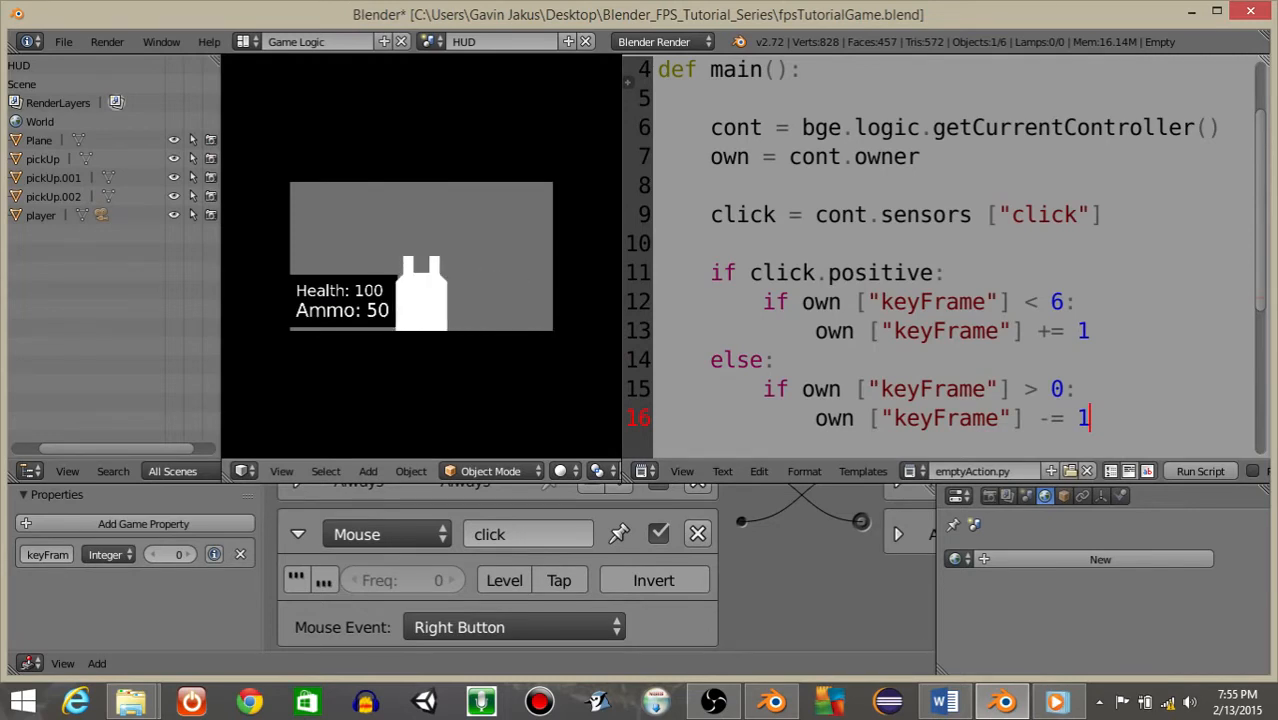
{"action": "right_click", "coordinate": [431, 273]}
{"action": "key", "text": "Escape"}
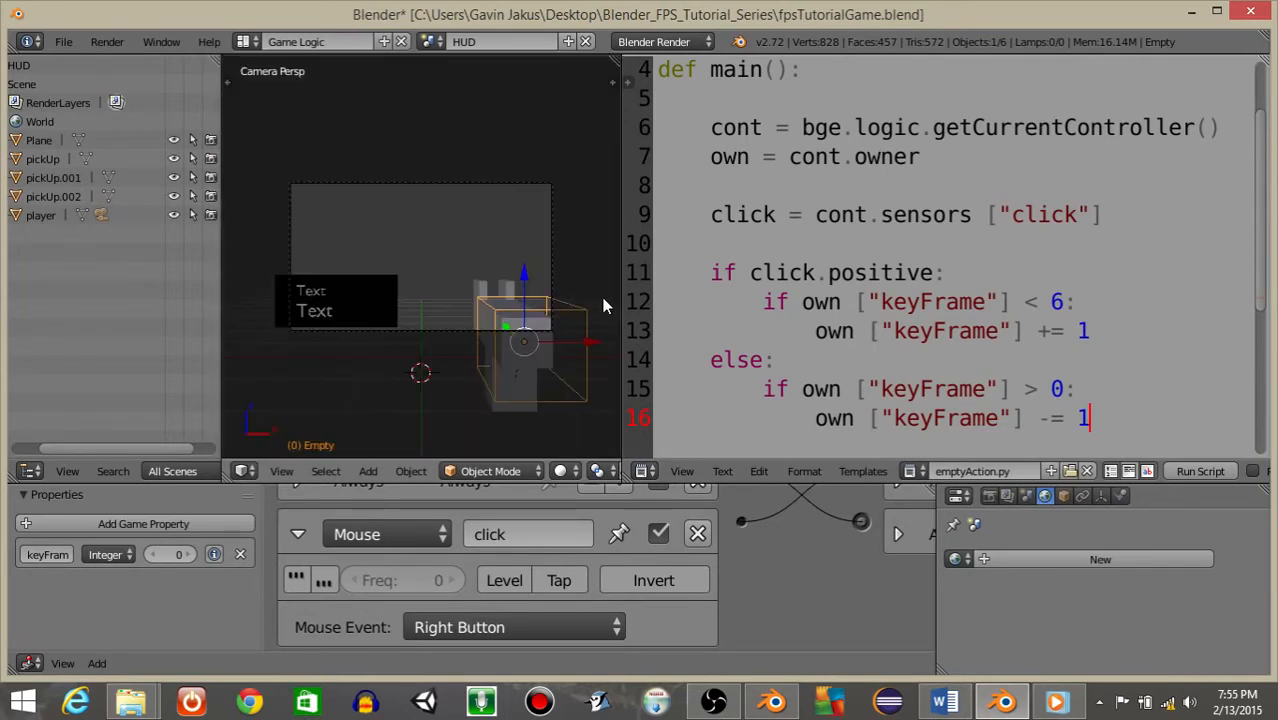
Step: Widen the 3D view over the text editor and test the gun's aiming again in the running game
{"action": "left_click_drag", "start_coordinate": [622, 287], "coordinate": [1002, 296]}
{"action": "key", "text": "p"}
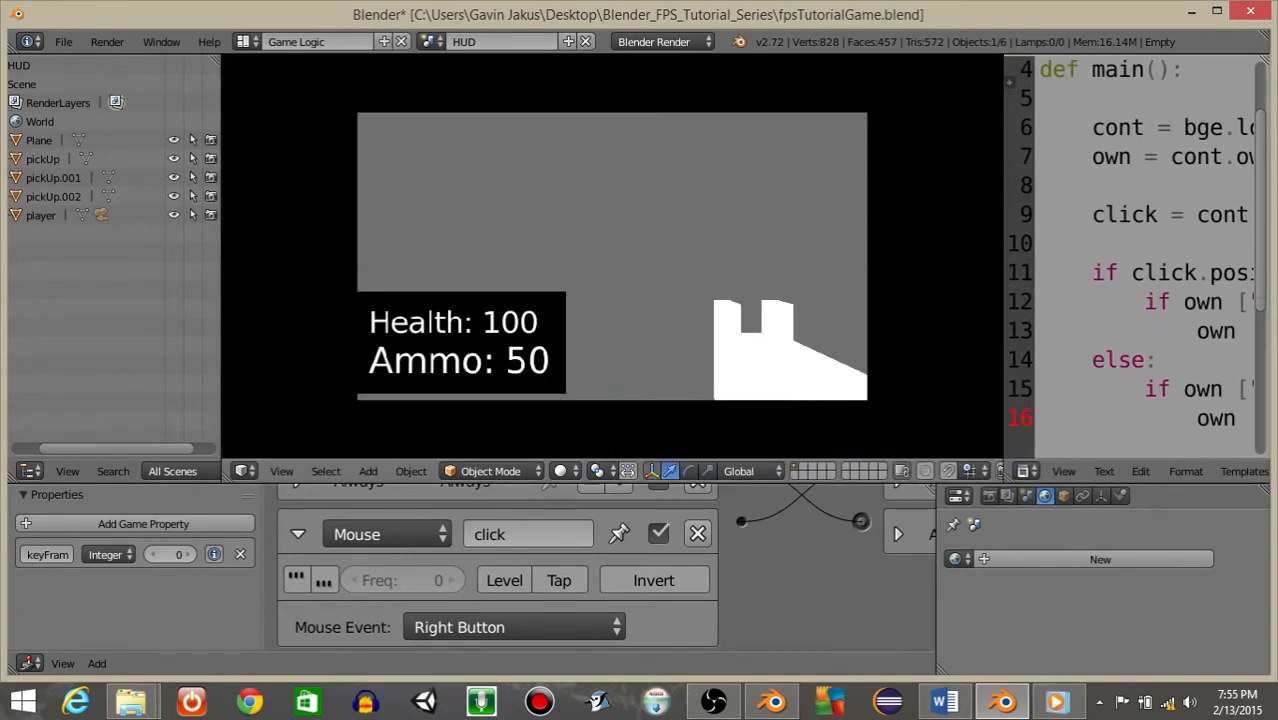
{"action": "right_click", "coordinate": [611, 256]}
{"action": "key", "text": "Escape"}
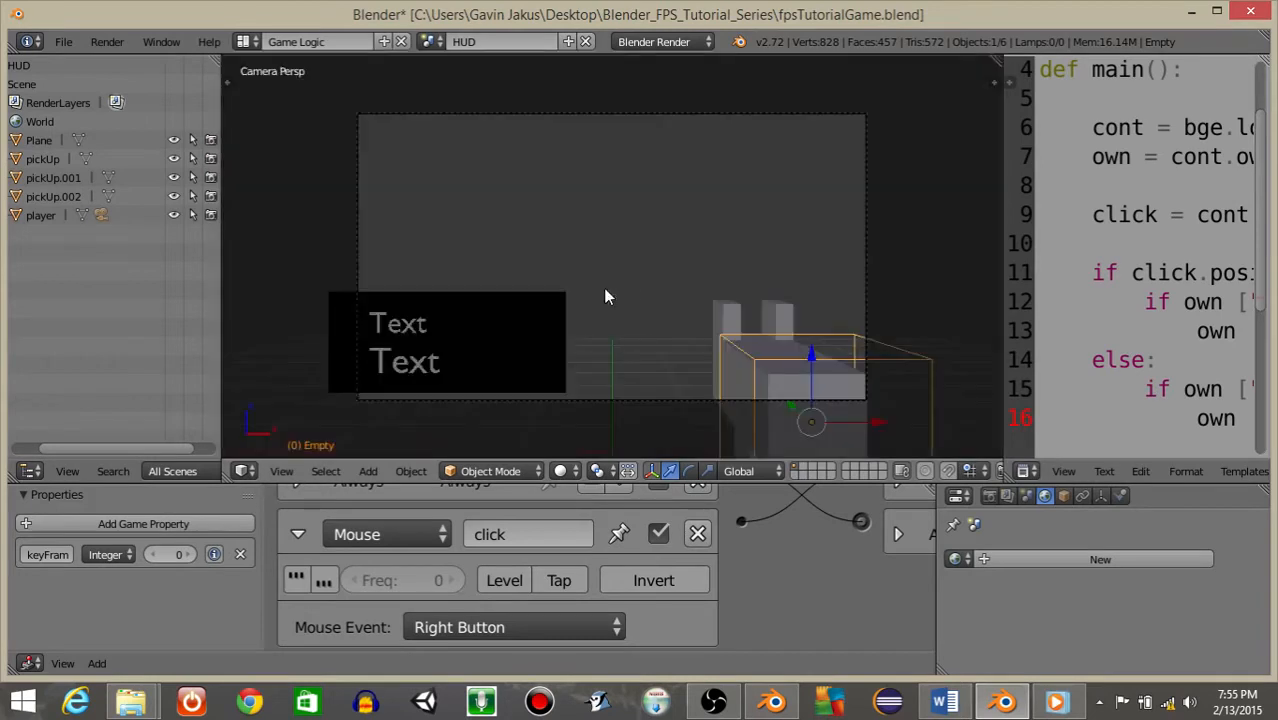
Step: Select the gun mesh, enlarge the object properties area, and rename the mesh gun
{"action": "right_click", "coordinate": [718, 336]}
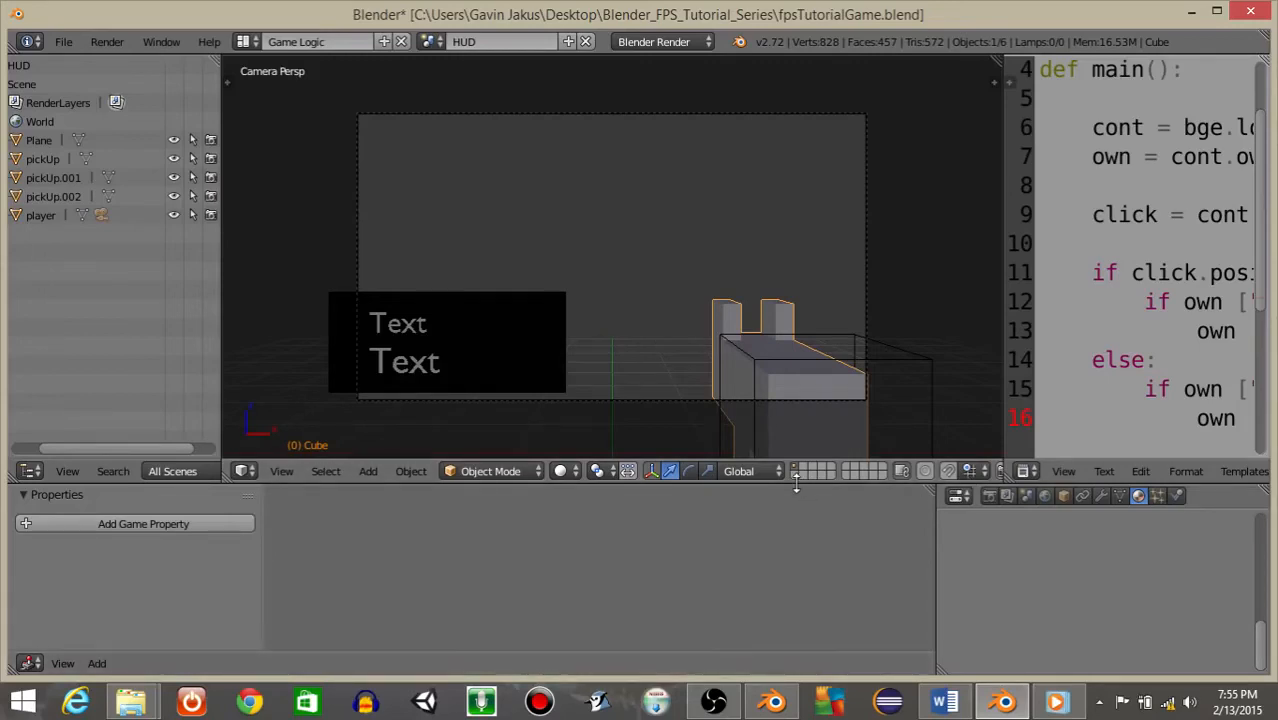
{"action": "left_click_drag", "start_coordinate": [806, 486], "coordinate": [782, 408]}
{"action": "left_click_drag", "start_coordinate": [935, 523], "coordinate": [727, 545]}
{"action": "left_click", "coordinate": [853, 424]}
{"action": "left_click", "coordinate": [842, 488]}
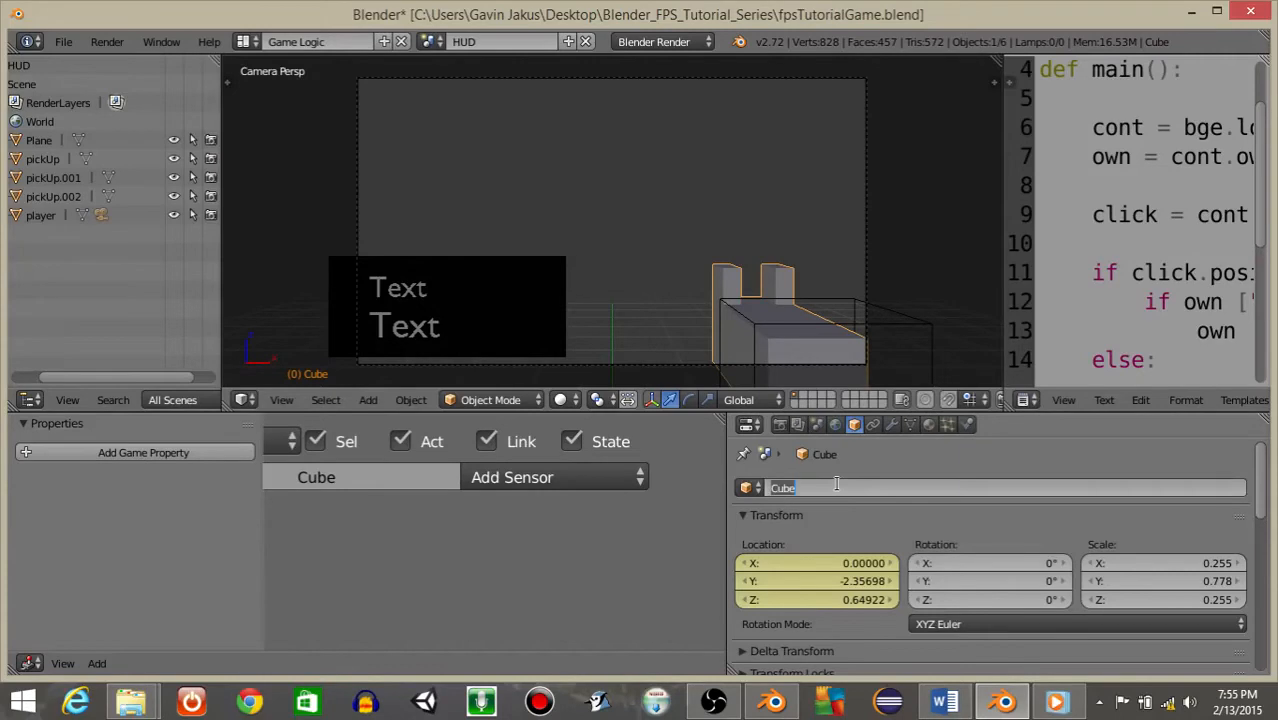
{"action": "type", "text": "gun"}
{"action": "key", "text": "Return"}
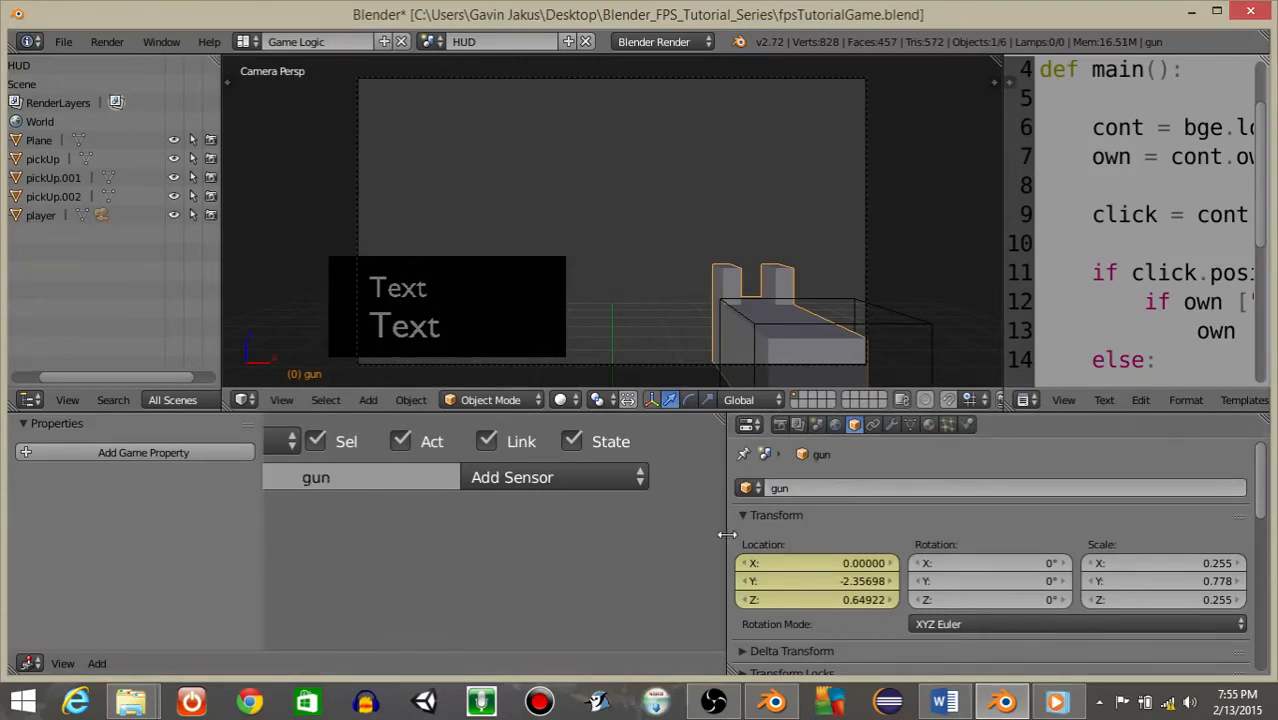
Step: Widen the logic editor, select the ammoDisplay text, and collapse its ammoScript.py controller
{"action": "left_click_drag", "start_coordinate": [722, 534], "coordinate": [945, 534]}
{"action": "right_click", "coordinate": [422, 347]}
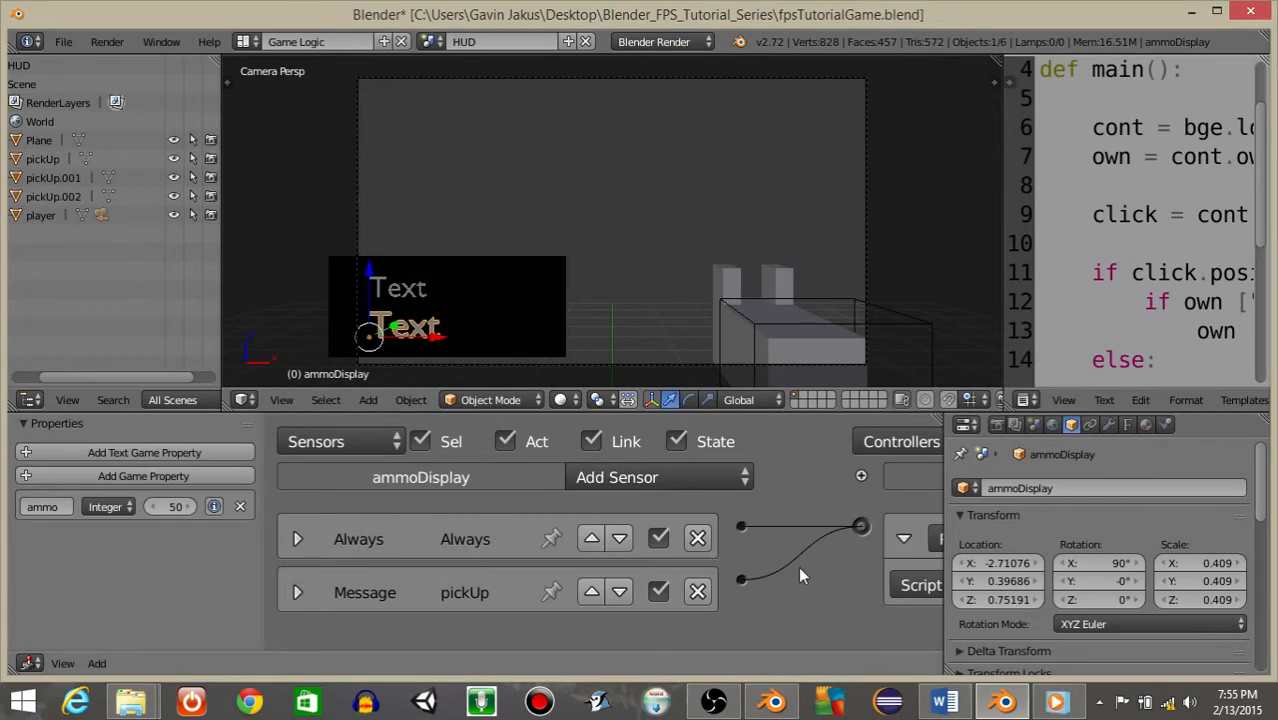
{"action": "middle_click_drag", "start_coordinate": [827, 582], "coordinate": [476, 556]}
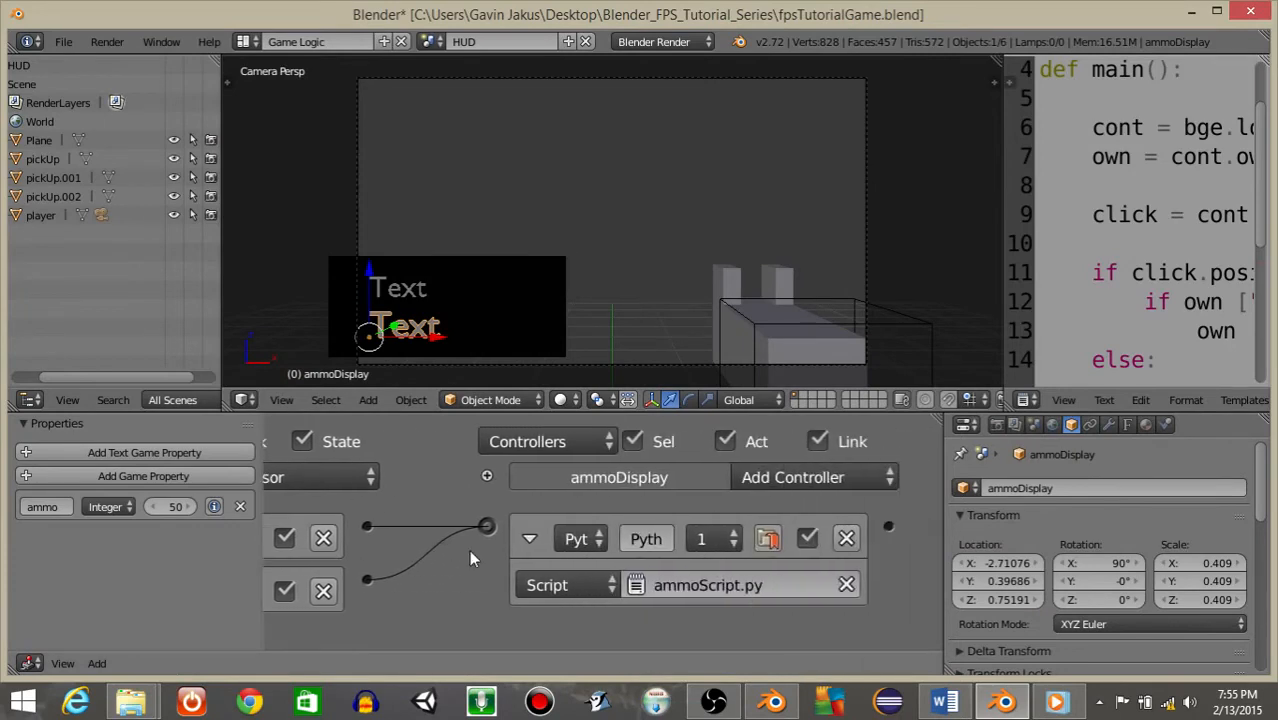
{"action": "left_click", "coordinate": [527, 543]}
{"action": "middle_click_drag", "start_coordinate": [856, 590], "coordinate": [430, 572]}
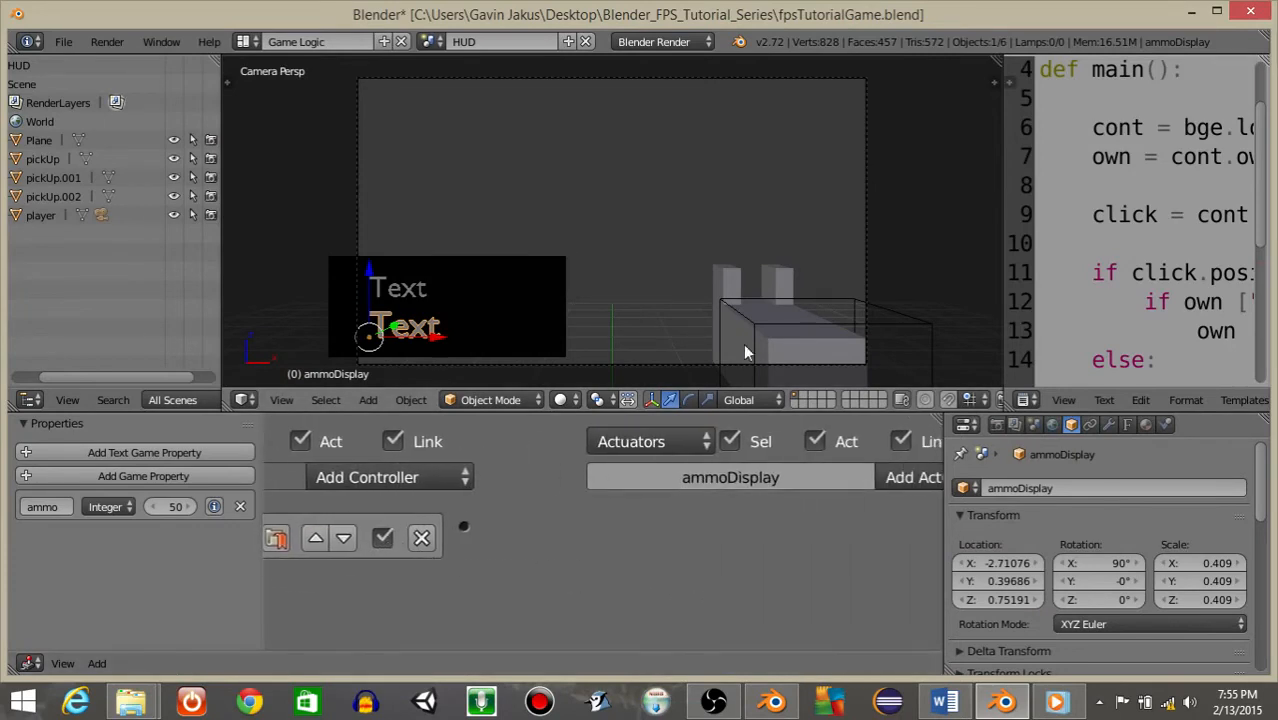
Step: Add the gun to the selection alongside the ammo text and give the gun an Action actuator
{"action": "right_click", "coordinate": [727, 286], "text": "shift"}
{"action": "middle_click_drag", "start_coordinate": [713, 551], "coordinate": [602, 556]}
{"action": "left_click", "coordinate": [814, 477]}
{"action": "left_click", "coordinate": [787, 440]}
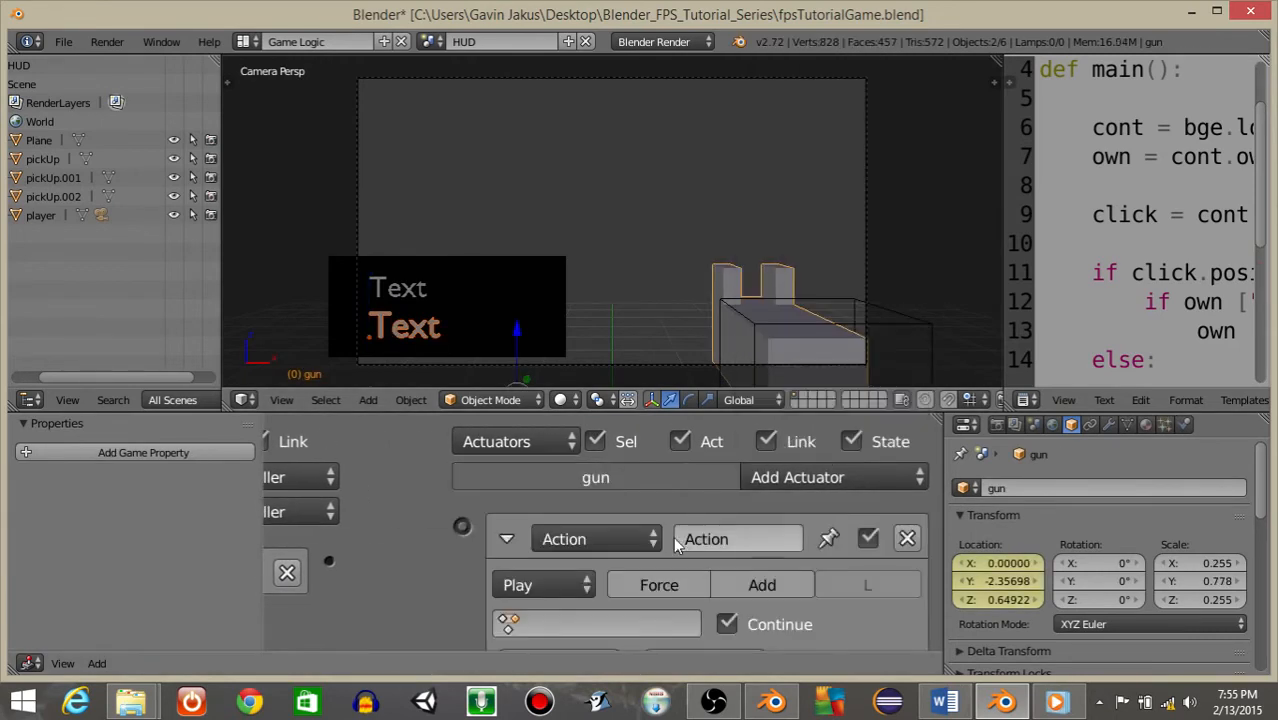
Step: Set the gun's Action actuator to Loop Stop with end frame 2 and assign CubeAction to it
{"action": "scroll", "coordinate": [700, 560], "scroll_direction": "down", "scroll_amount": 2}
{"action": "left_click", "coordinate": [540, 535]}
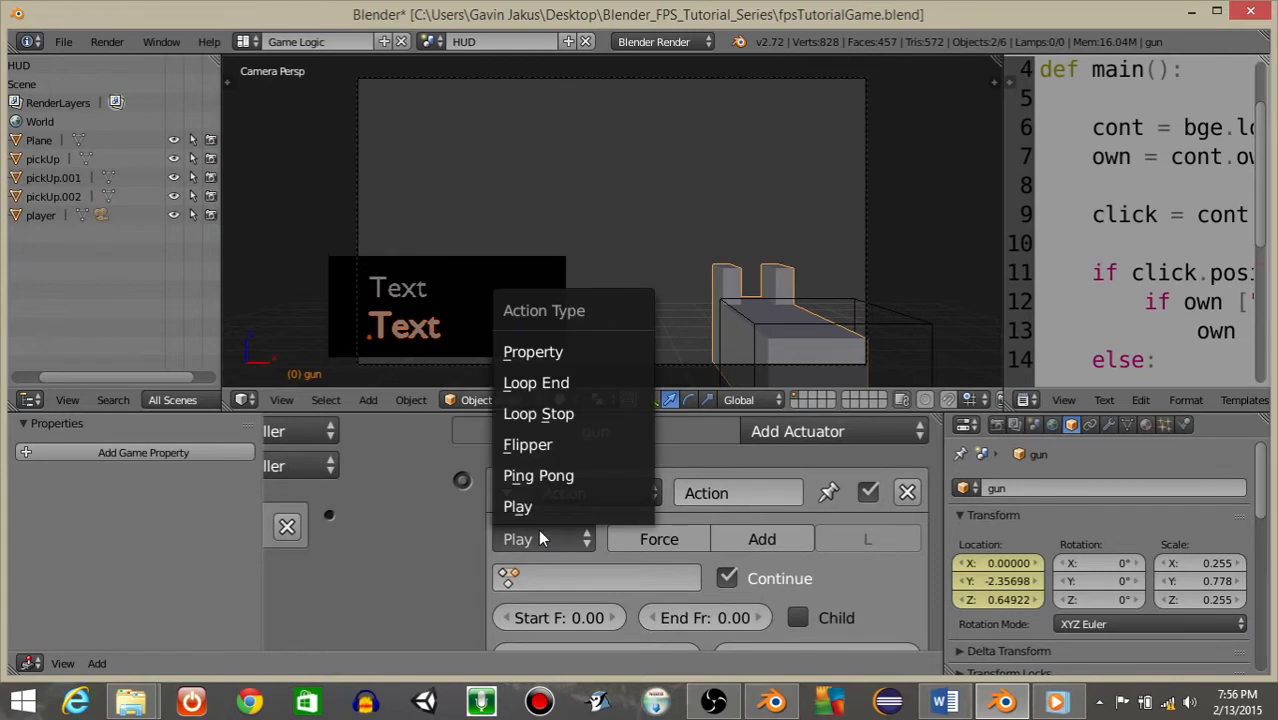
{"action": "left_click", "coordinate": [545, 413]}
{"action": "scroll", "coordinate": [700, 550], "scroll_direction": "down", "scroll_amount": 3}
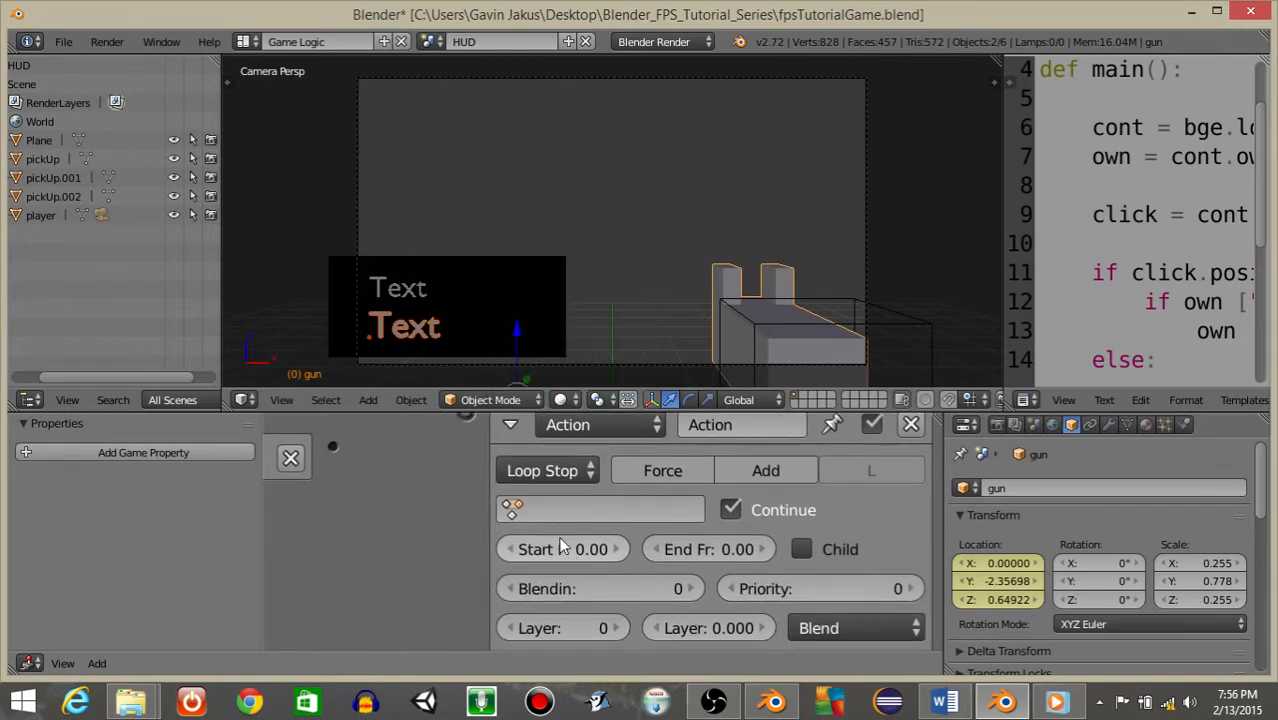
{"action": "left_click", "coordinate": [736, 556]}
{"action": "type", "text": "2"}
{"action": "key", "text": "Return"}
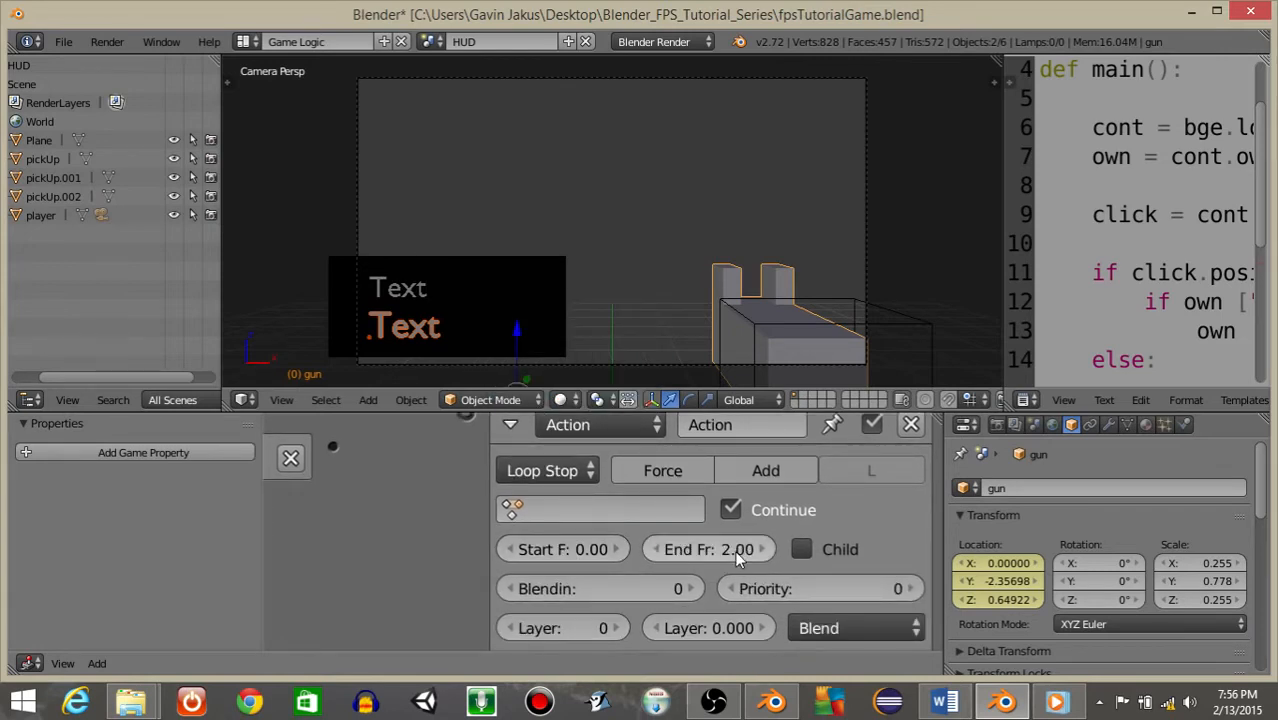
{"action": "left_click", "coordinate": [555, 502]}
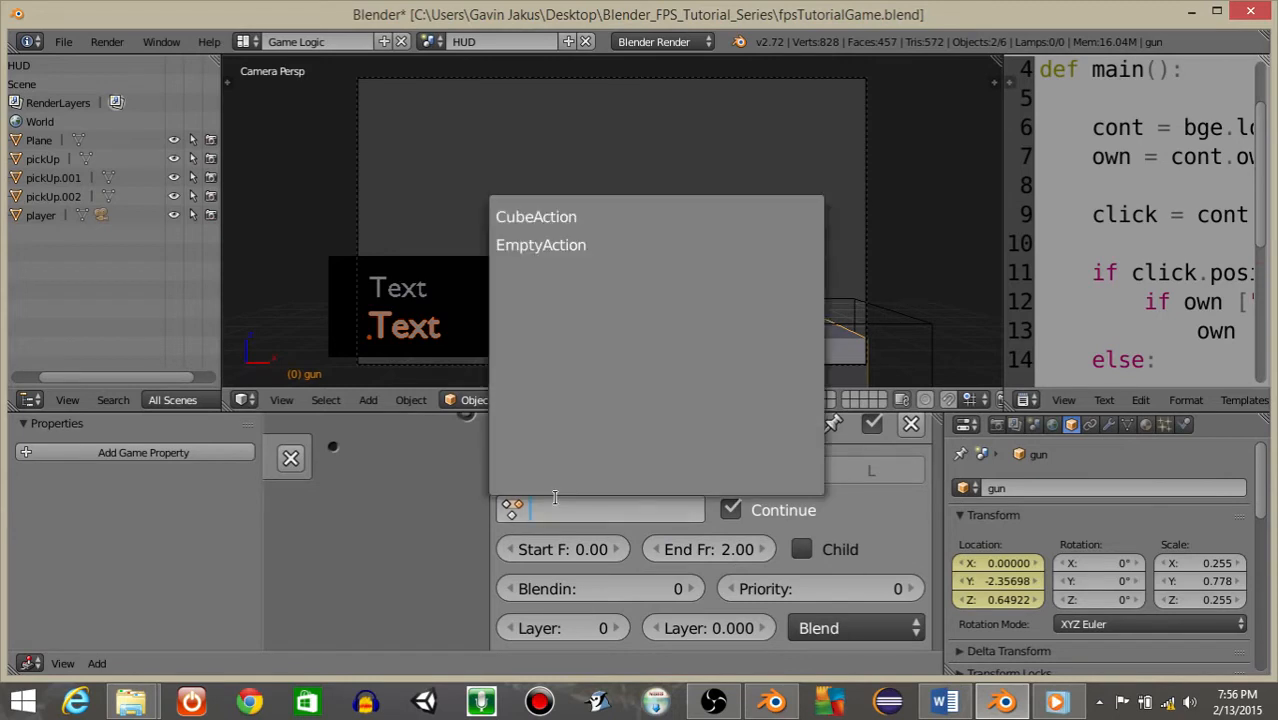
{"action": "left_click", "coordinate": [538, 217]}
Step: Rename the gun's Action actuator to fire
{"action": "middle_click_drag", "start_coordinate": [595, 545], "coordinate": [629, 632]}
{"action": "left_click", "coordinate": [752, 513]}
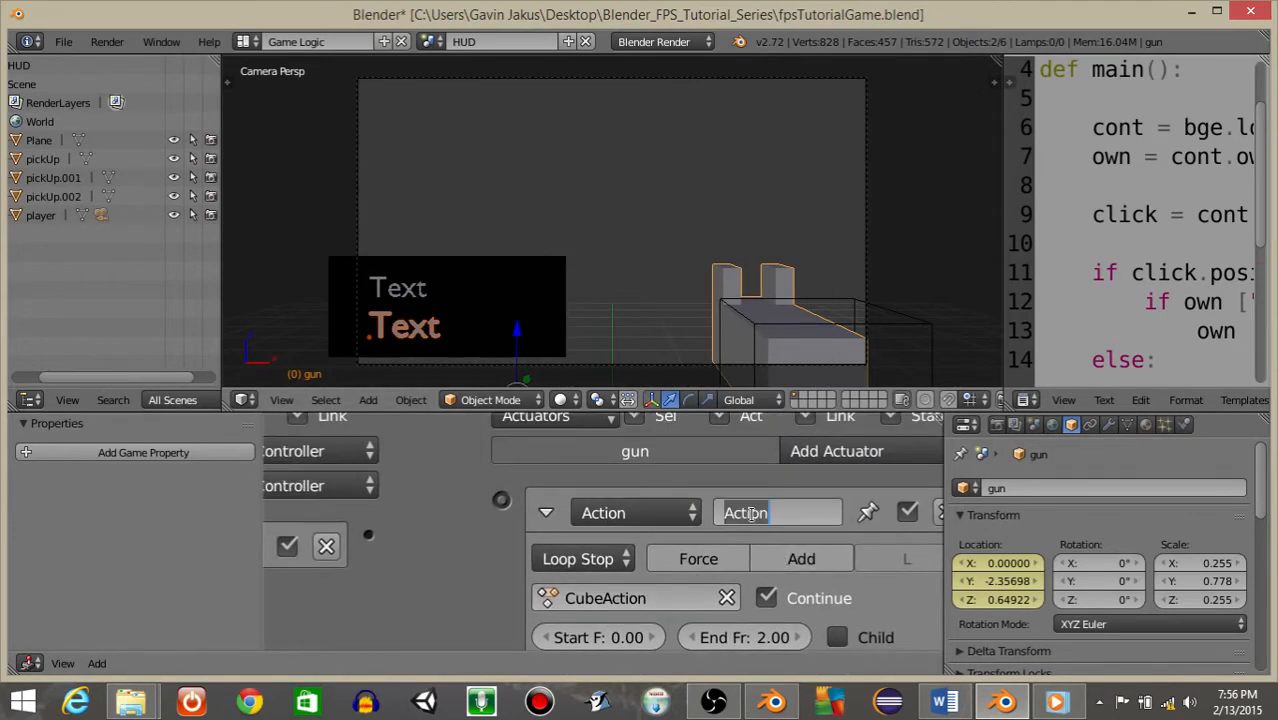
{"action": "type", "text": "fire"}
{"action": "key", "text": "Return"}
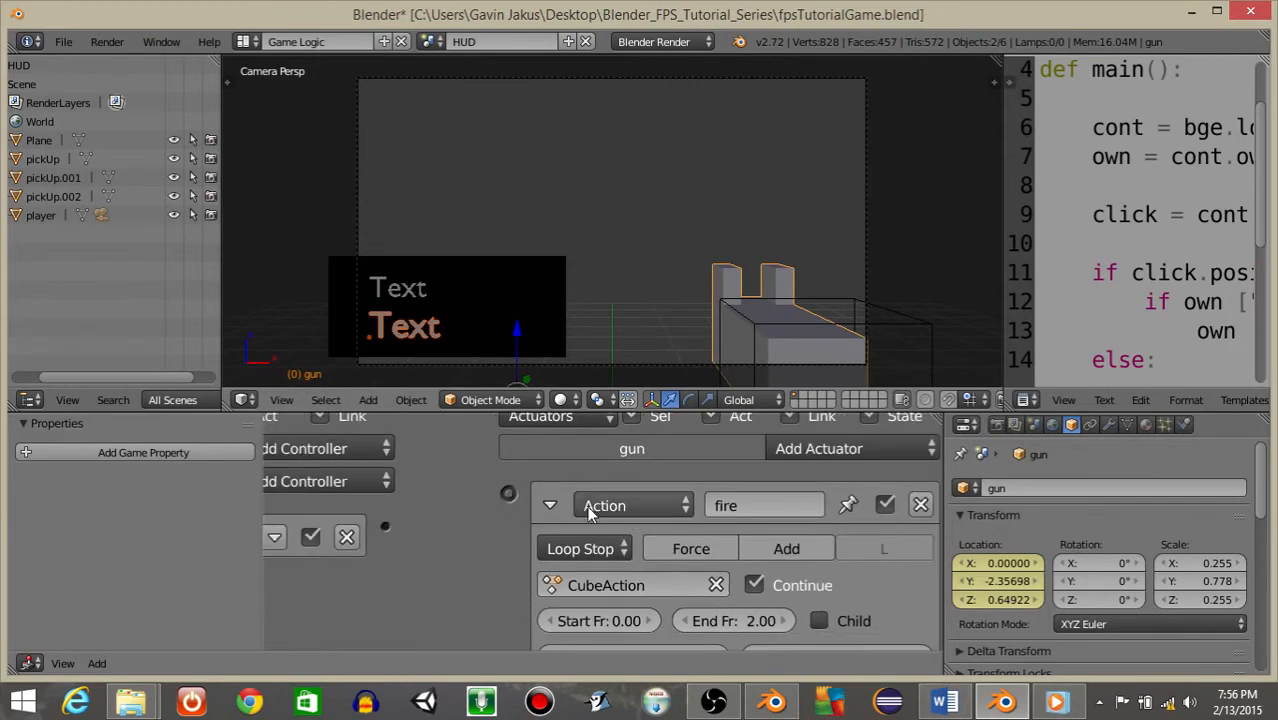
Step: Collapse the gun's fire actuator and link the ammoDisplay Python controller to it
{"action": "left_click", "coordinate": [549, 511]}
{"action": "scroll", "coordinate": [357, 568], "scroll_direction": "down", "scroll_amount": 5}
{"action": "middle_click_drag", "start_coordinate": [357, 576], "coordinate": [516, 596]}
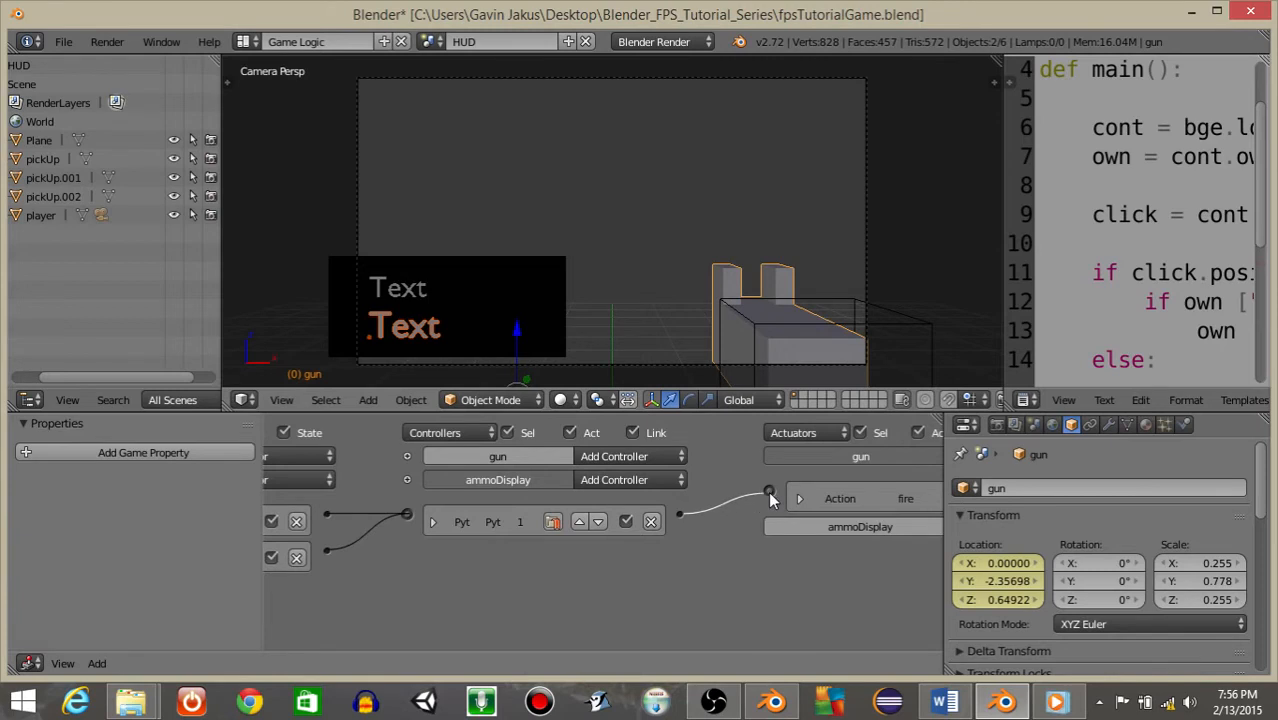
{"action": "left_click_drag", "start_coordinate": [770, 497], "coordinate": [769, 493]}
Step: Add a Mouse sensor to the ammoDisplay text
{"action": "middle_click_drag", "start_coordinate": [429, 616], "coordinate": [708, 598]}
{"action": "left_click", "coordinate": [522, 482]}
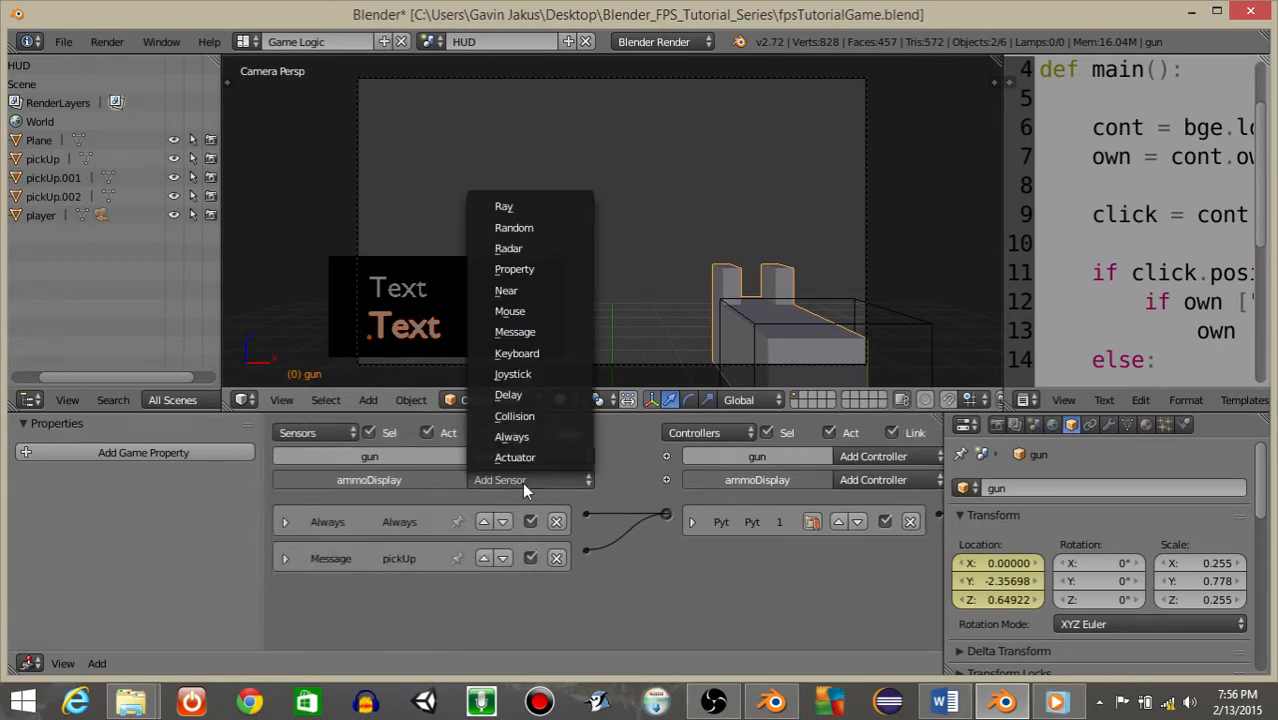
{"action": "left_click", "coordinate": [521, 318]}
{"action": "scroll", "coordinate": [361, 604], "scroll_direction": "up", "scroll_amount": 5}
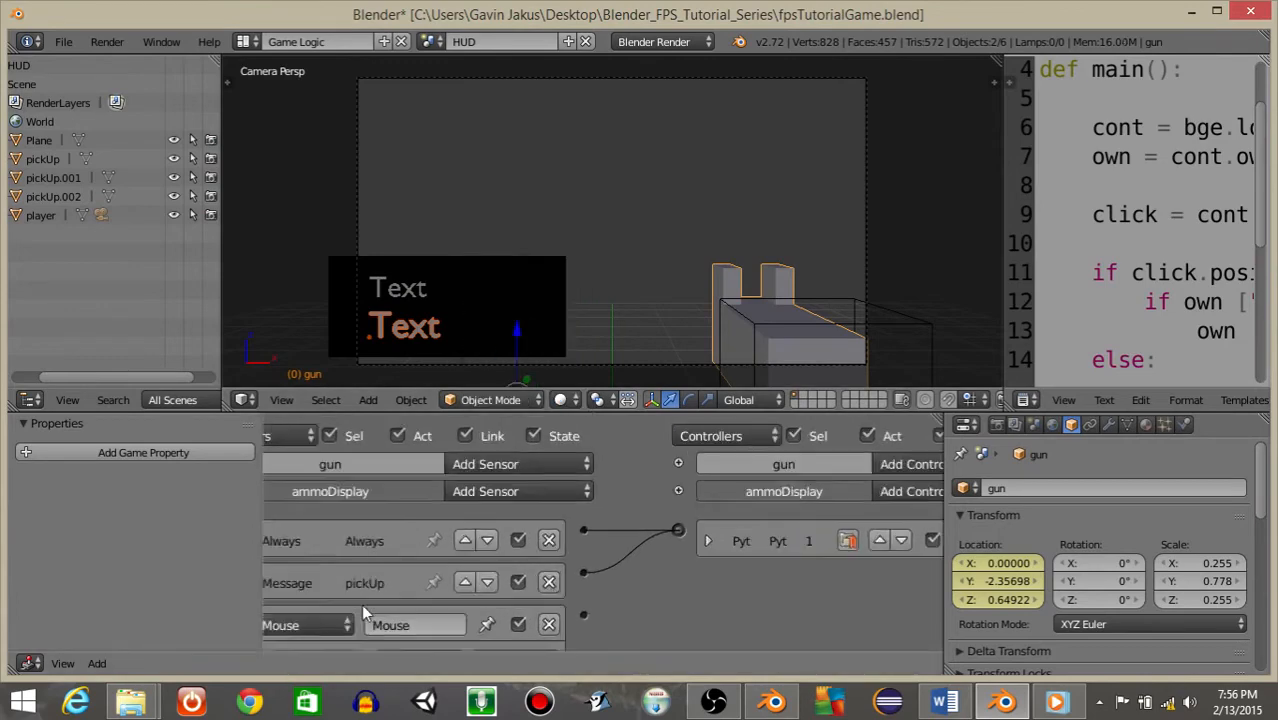
{"action": "middle_click_drag", "start_coordinate": [442, 552], "coordinate": [543, 484]}
{"action": "middle_click_drag", "start_coordinate": [491, 553], "coordinate": [490, 502]}
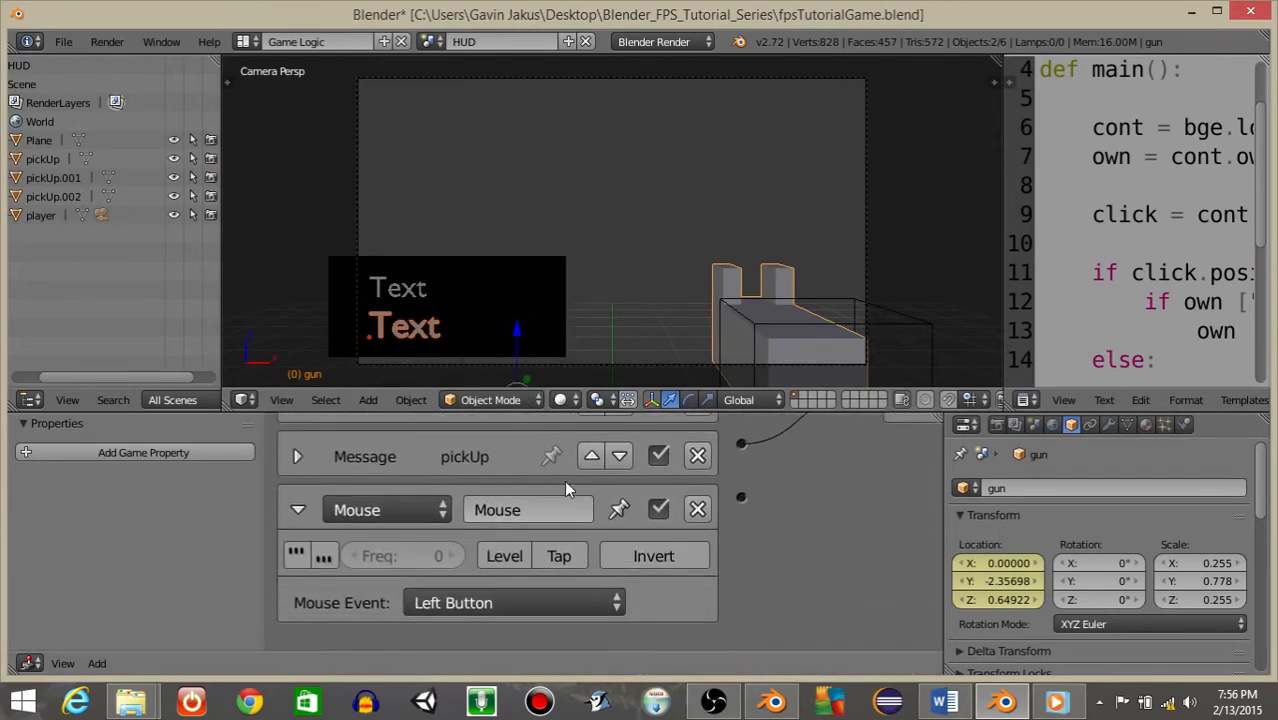
Step: Rename the new Mouse sensor to leftClick and collapse it
{"action": "left_click", "coordinate": [521, 510]}
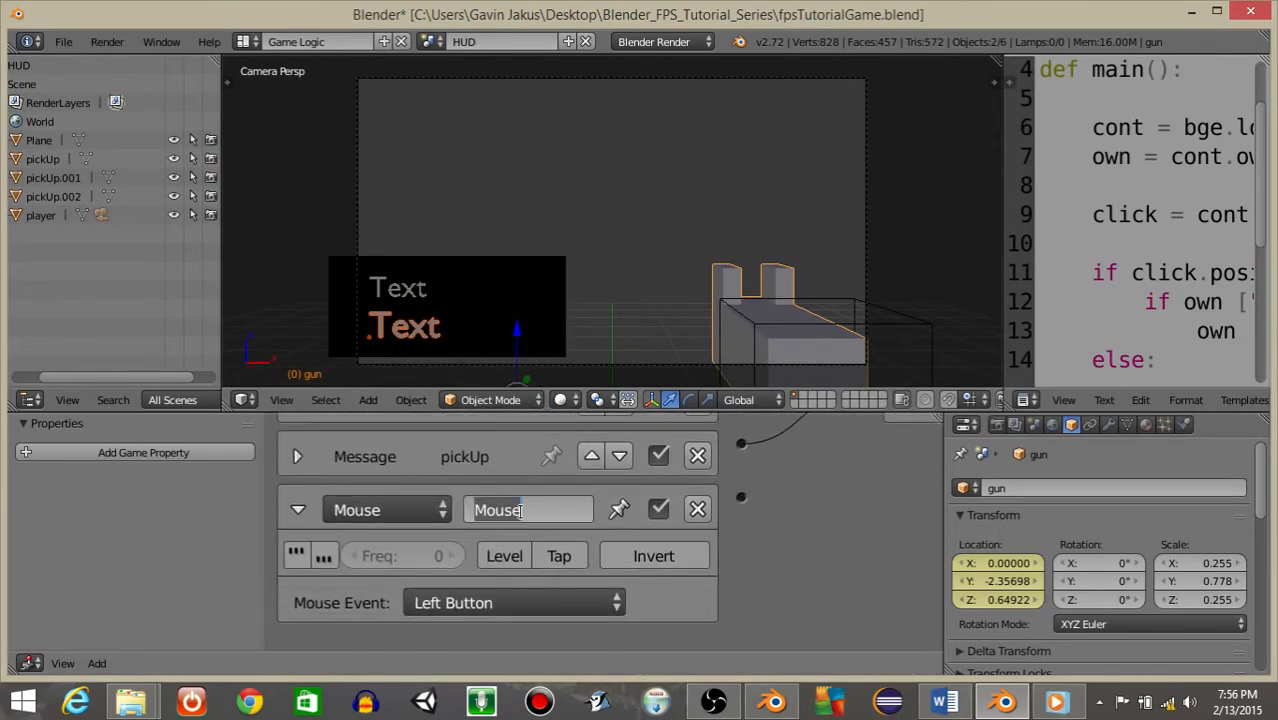
{"action": "type", "text": "cl"}
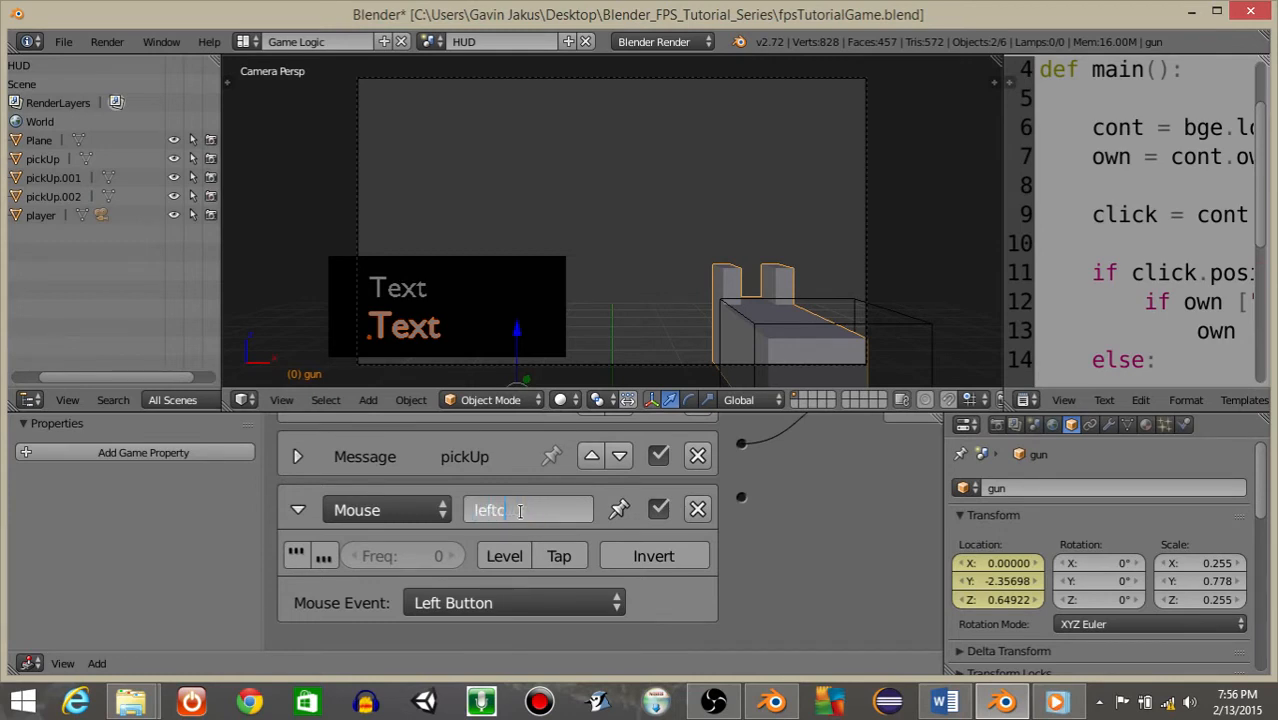
{"action": "type", "text": "ftClick"}
{"action": "key", "text": "Return"}
{"action": "left_click", "coordinate": [299, 509]}
Step: Select only the ammoDisplay text and link its leftClick sensor to its Python controller
{"action": "scroll", "coordinate": [382, 545], "scroll_direction": "down", "scroll_amount": 4}
{"action": "middle_click_drag", "start_coordinate": [667, 530], "coordinate": [589, 528]}
{"action": "right_click", "coordinate": [416, 334]}
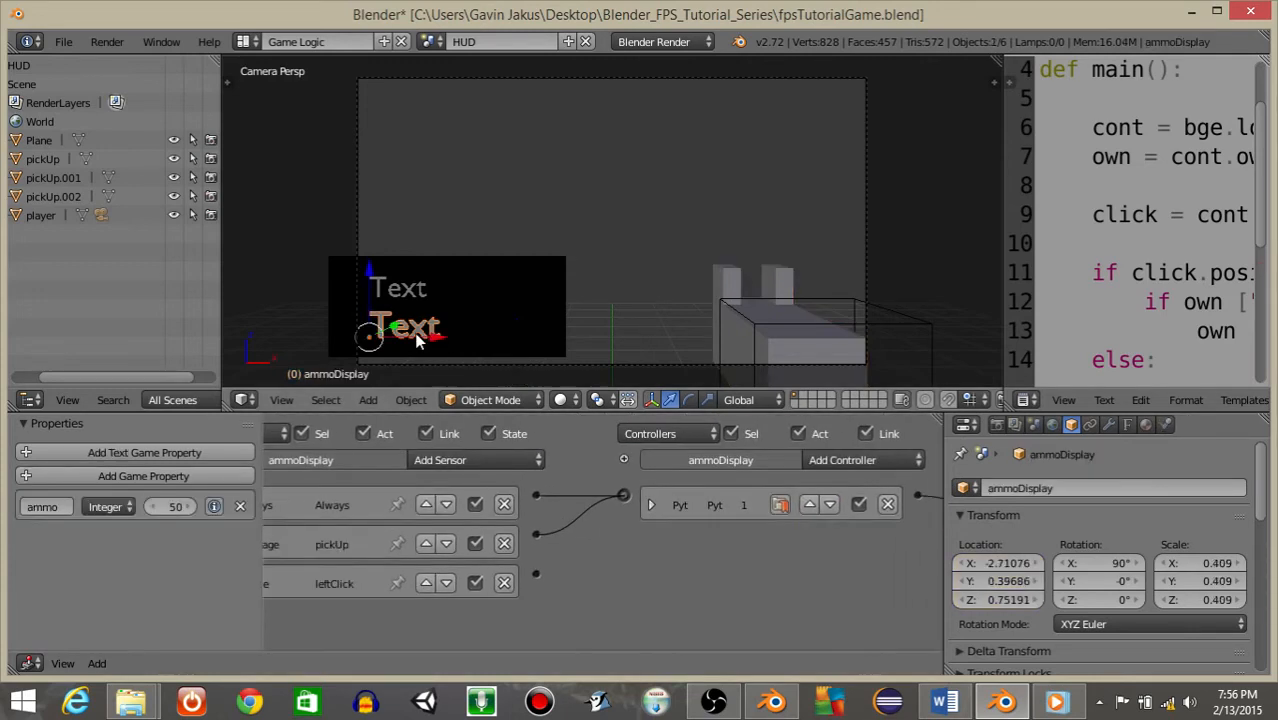
{"action": "scroll", "coordinate": [500, 560], "scroll_direction": "down", "scroll_amount": 2}
{"action": "scroll", "coordinate": [700, 578], "scroll_direction": "down", "scroll_amount": 2}
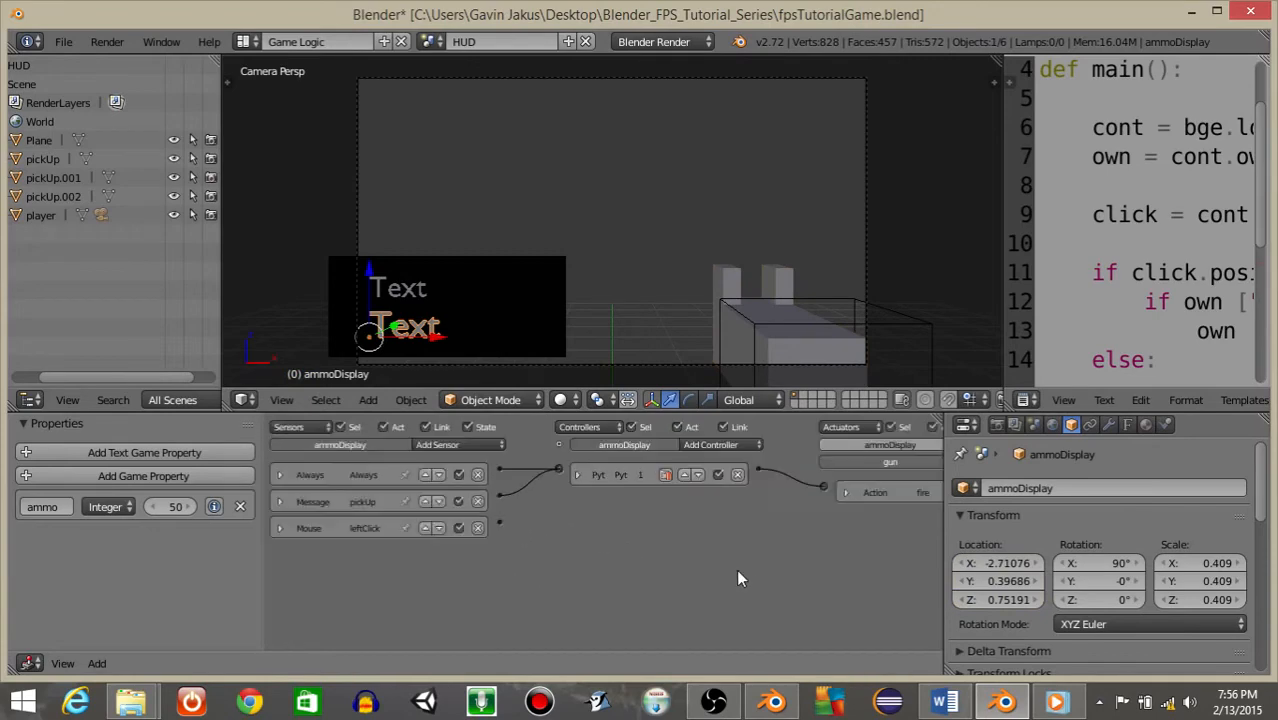
{"action": "scroll", "coordinate": [724, 568], "scroll_direction": "down", "scroll_amount": 1}
{"action": "scroll", "coordinate": [660, 562], "scroll_direction": "up", "scroll_amount": 8}
{"action": "middle_click_drag", "start_coordinate": [405, 553], "coordinate": [695, 511]}
{"action": "left_click_drag", "start_coordinate": [729, 566], "coordinate": [806, 487]}
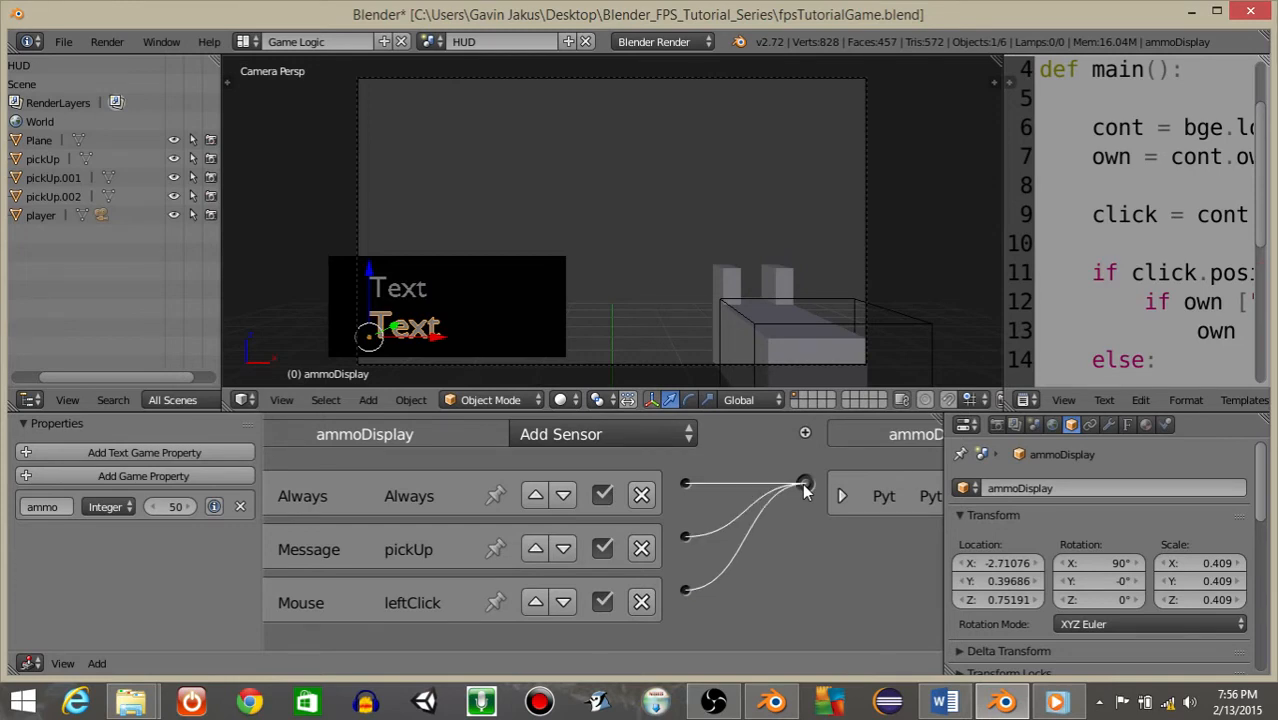
Step: Enlarge the text editor and load ammoScript.py in it, keeping the ammoDisplay sensors in view
{"action": "scroll", "coordinate": [805, 487], "scroll_direction": "down", "scroll_amount": 4}
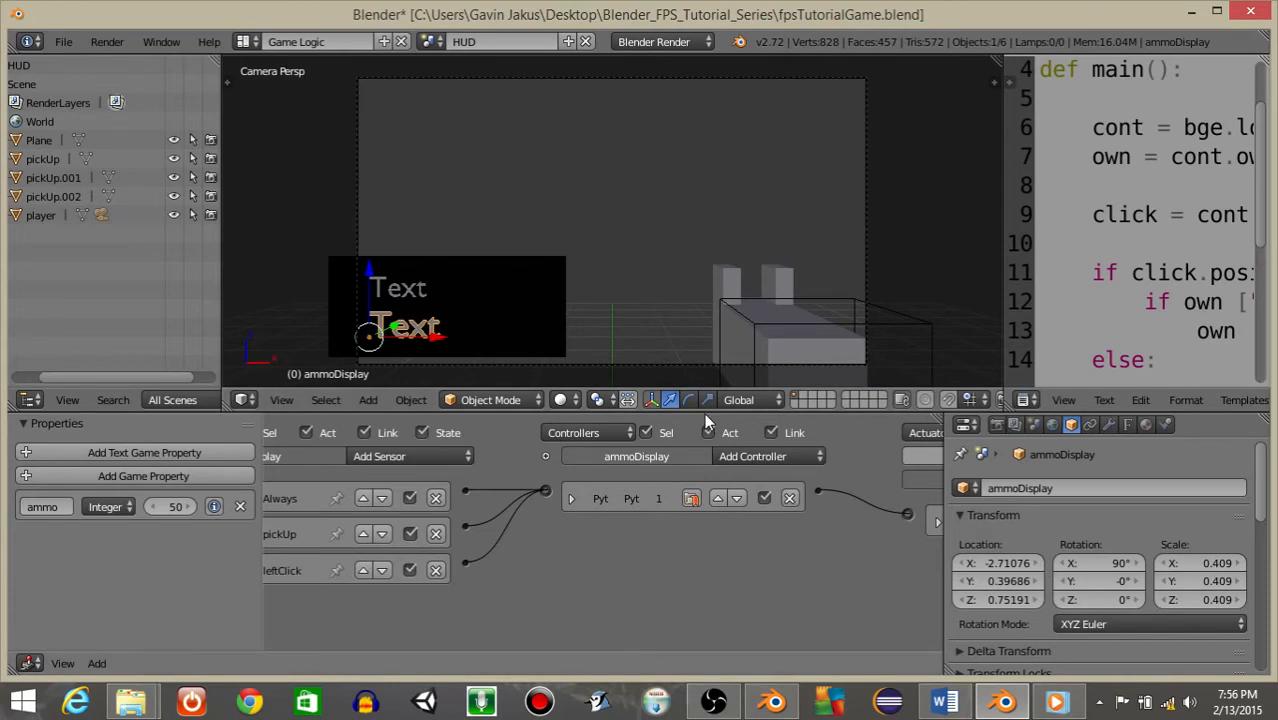
{"action": "left_click_drag", "start_coordinate": [706, 413], "coordinate": [706, 492]}
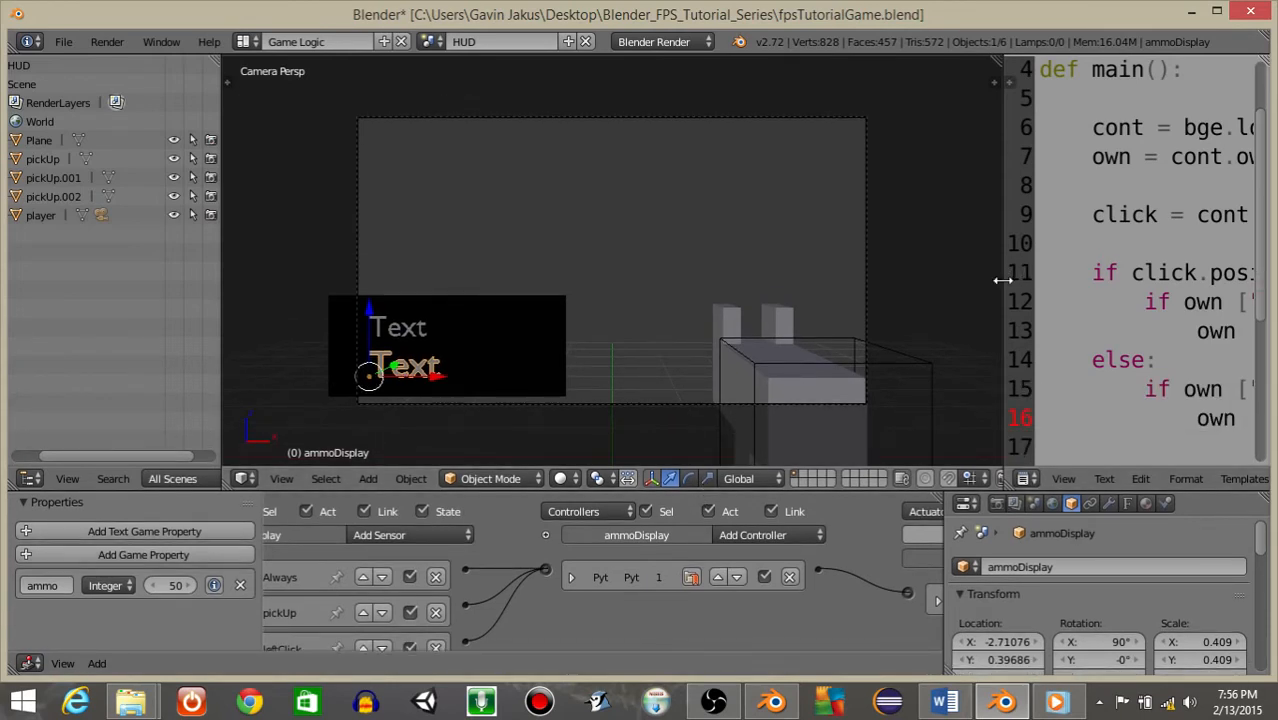
{"action": "left_click_drag", "start_coordinate": [1008, 278], "coordinate": [466, 278]}
{"action": "left_click", "coordinate": [752, 479]}
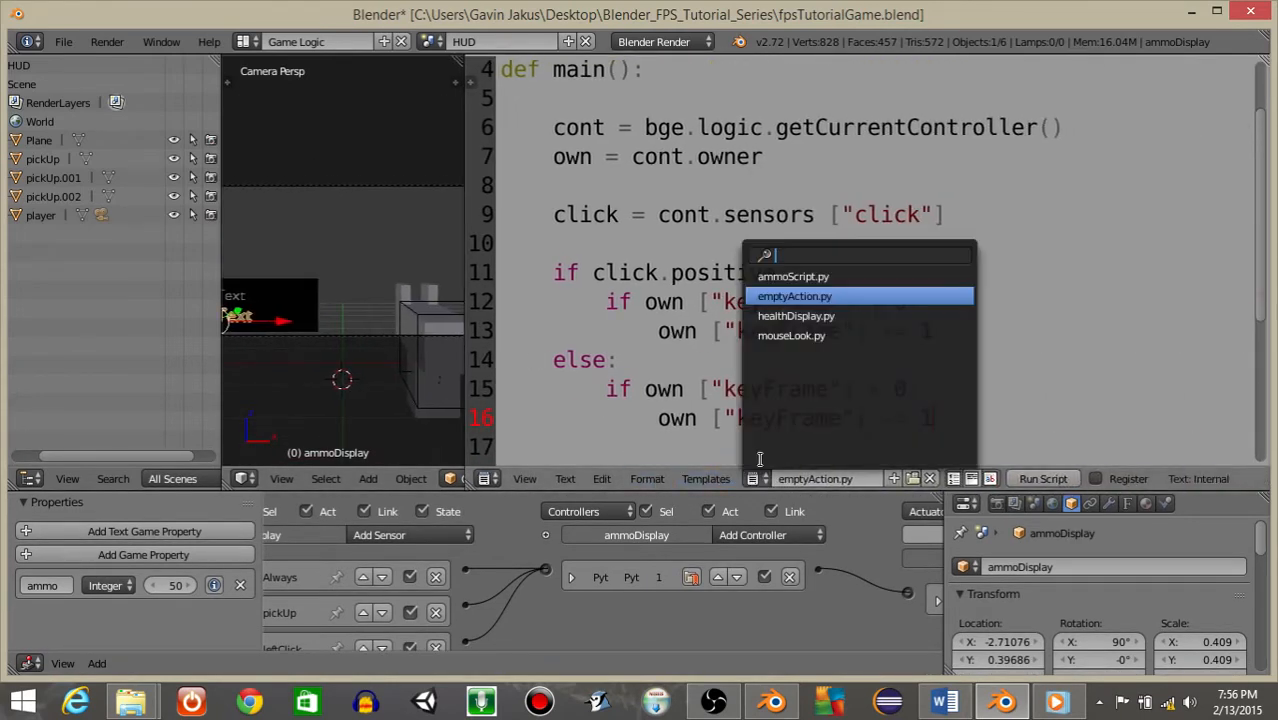
{"action": "left_click", "coordinate": [770, 277]}
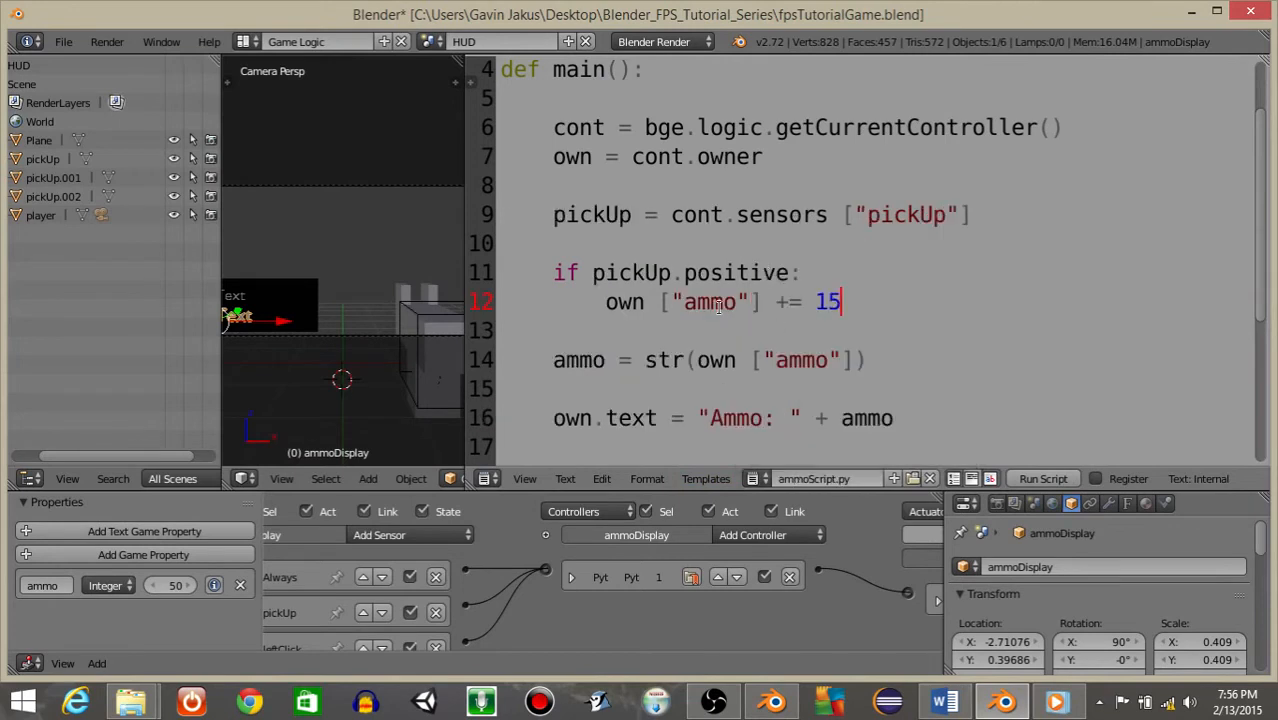
{"action": "middle_click_drag", "start_coordinate": [402, 567], "coordinate": [521, 537]}
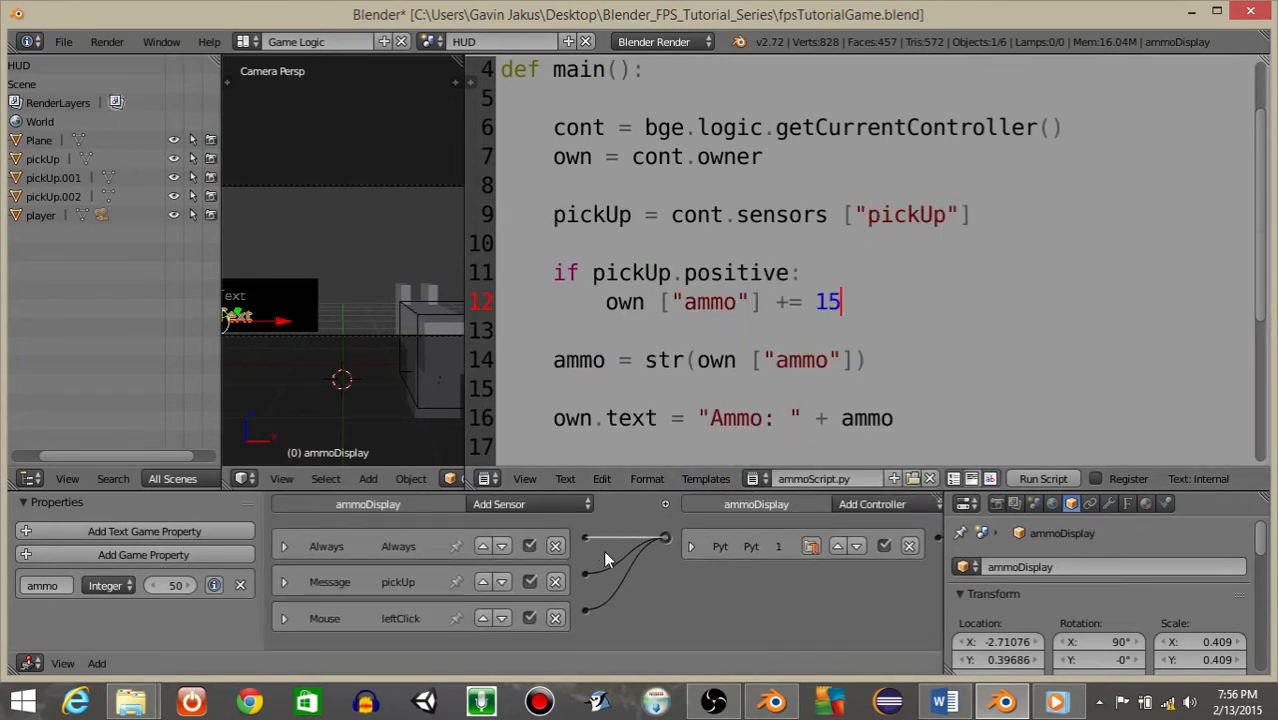
{"action": "mouse_move", "coordinate": [812, 588]}
{"action": "middle_mouse_down"}
{"action": "mouse_move", "coordinate": [452, 621]}
{"action": "mouse_move", "coordinate": [811, 589]}
{"action": "middle_mouse_up"}
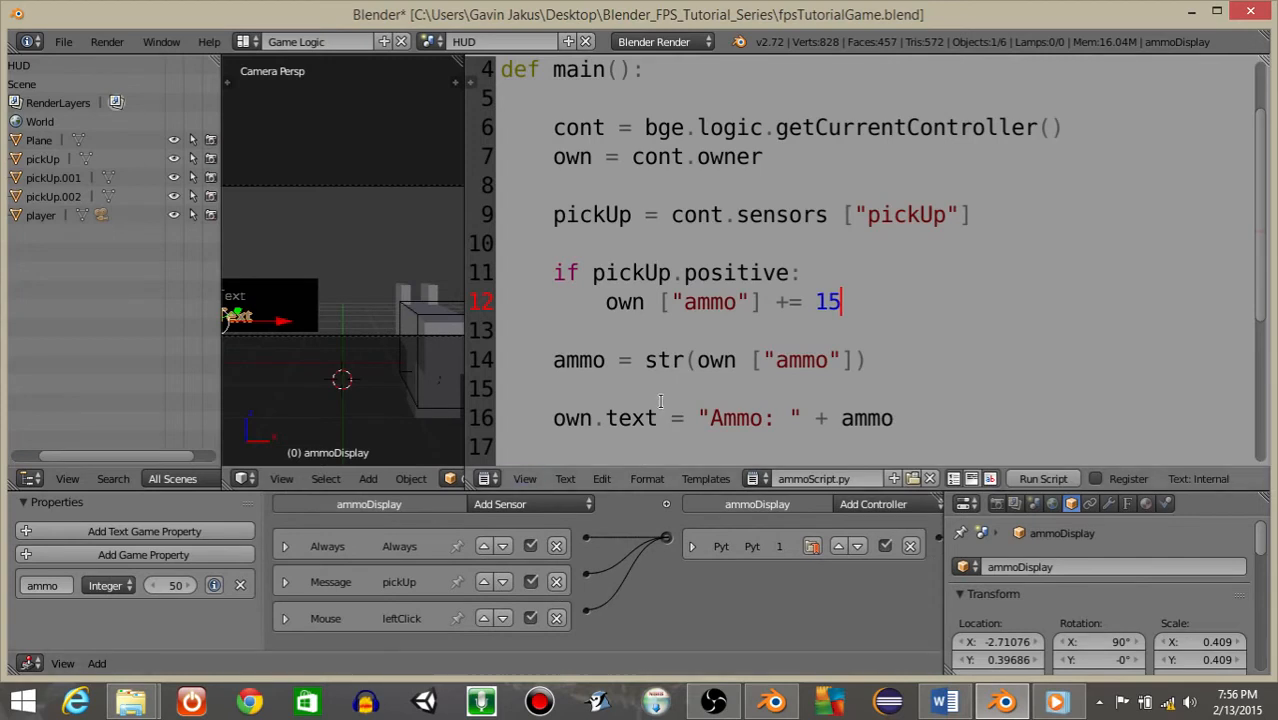
Step: Below the pickUp sensor line, add the line leftClick = cont.sensors ["leftClick"]
{"action": "left_click", "coordinate": [978, 215]}
{"action": "key", "text": "Return"}
{"action": "key", "text": "Return"}
{"action": "type", "text": "leftC"}
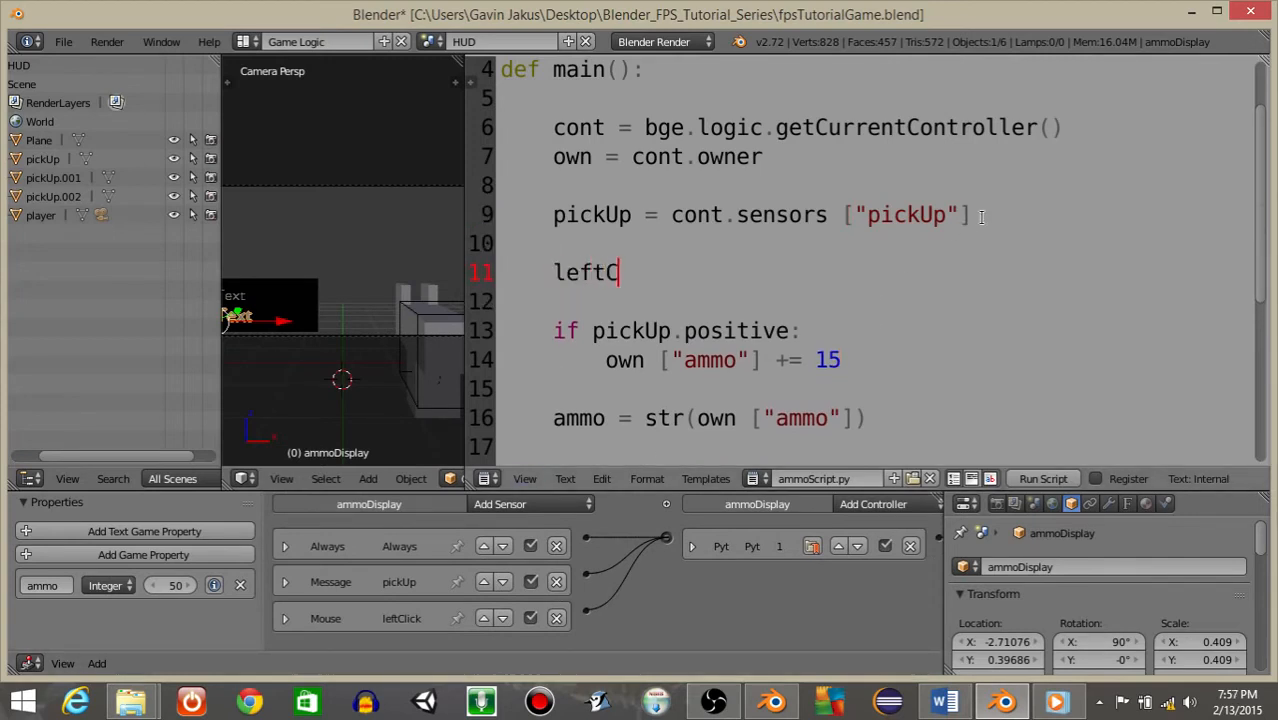
{"action": "type", "text": "lick = cont.s"}
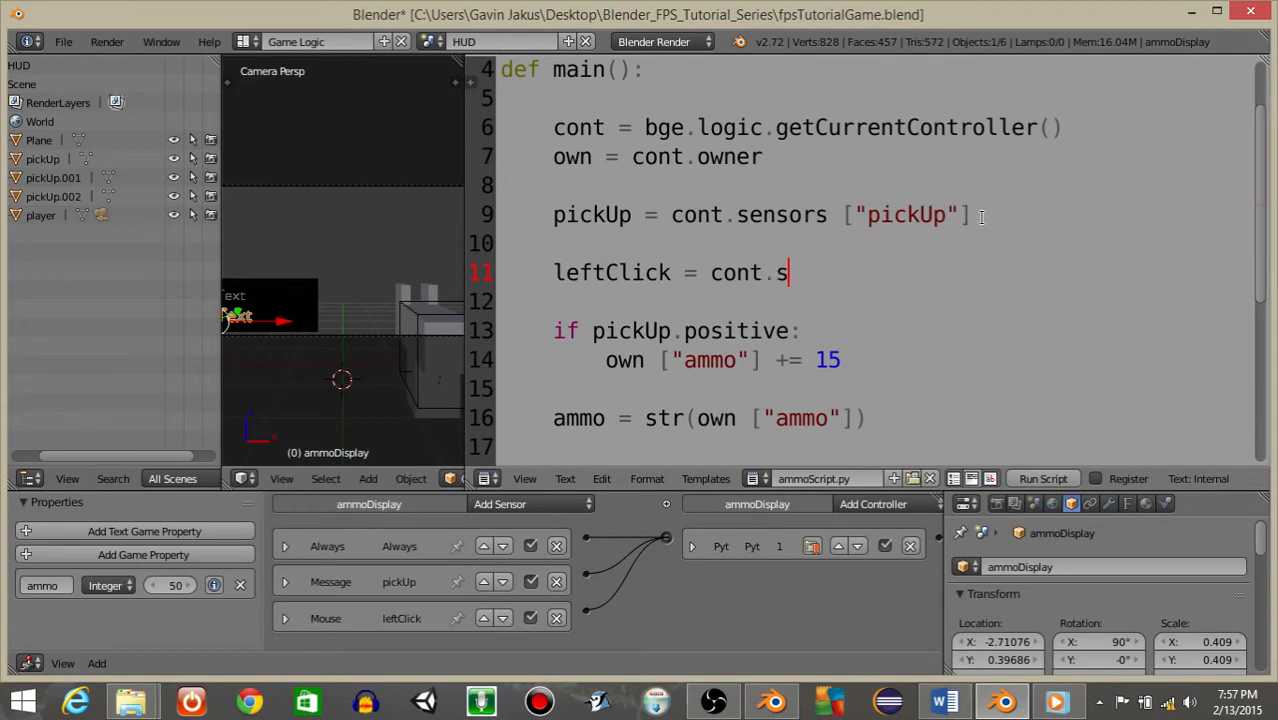
{"action": "type", "text": "ensors [\"leftClick\"]"}
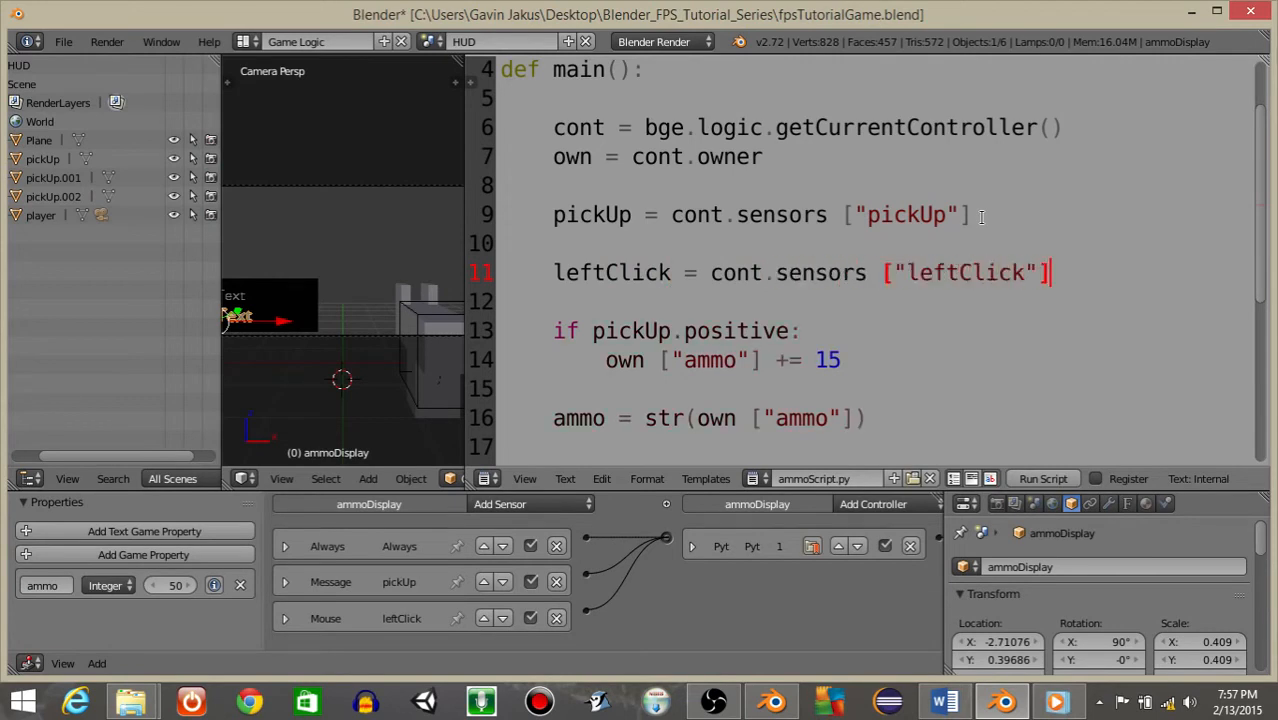
Step: Below the leftClick definition, add the condition if leftClick.positive and own ["ammo"] > 0:
{"action": "scroll", "coordinate": [981, 217], "scroll_direction": "down", "scroll_amount": 3}
{"action": "scroll", "coordinate": [921, 245], "scroll_direction": "up", "scroll_amount": 2}
{"action": "key", "text": "Return"}
{"action": "key", "text": "Return"}
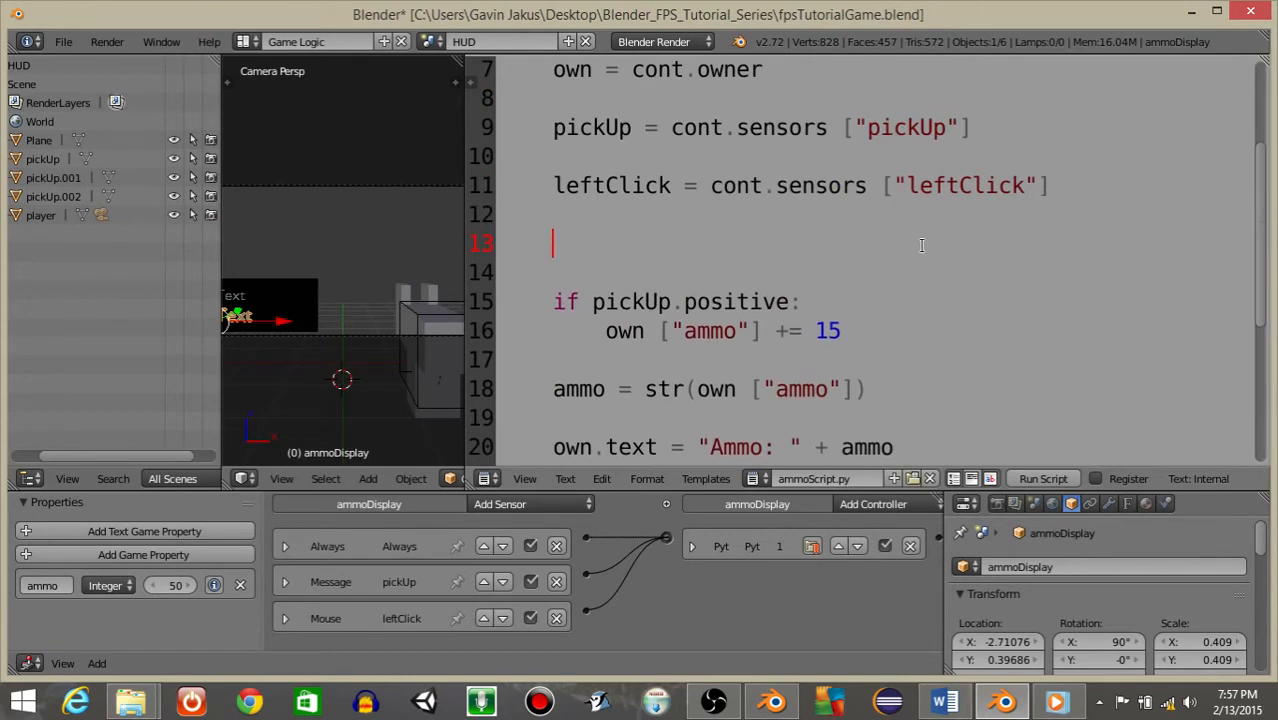
{"action": "type", "text": "if leftClick."}
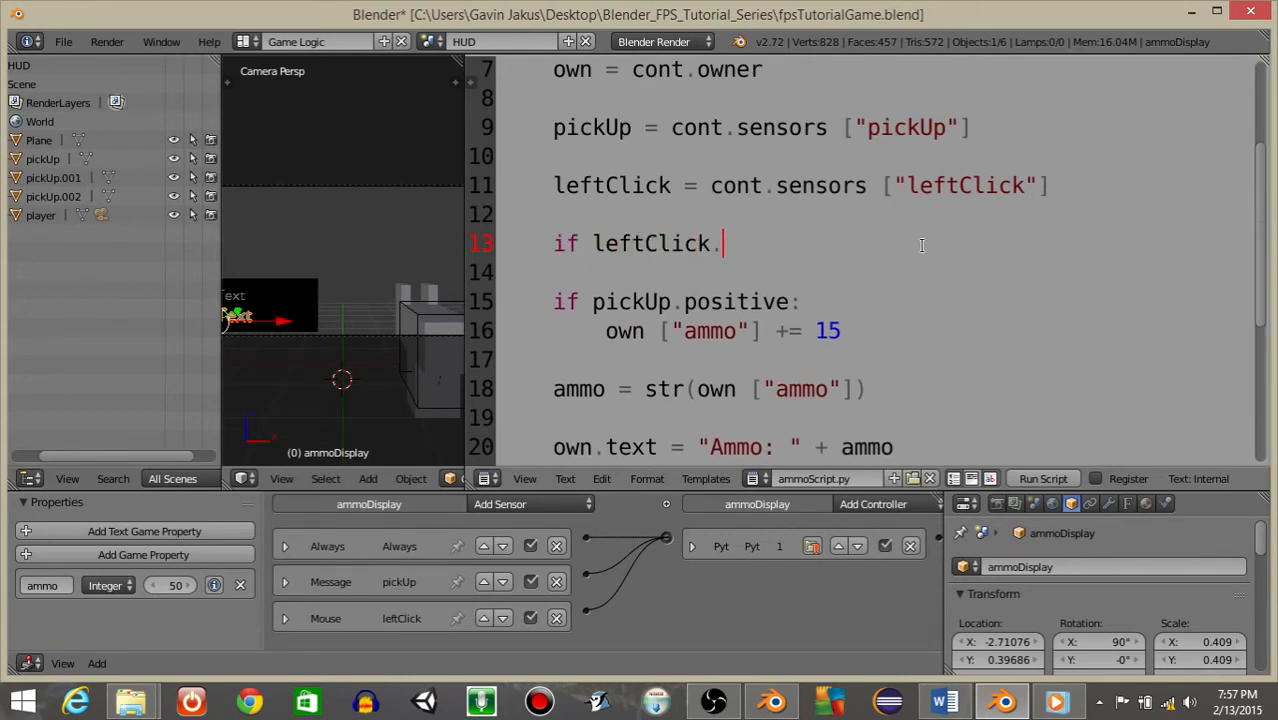
{"action": "type", "text": "positive and own ["}
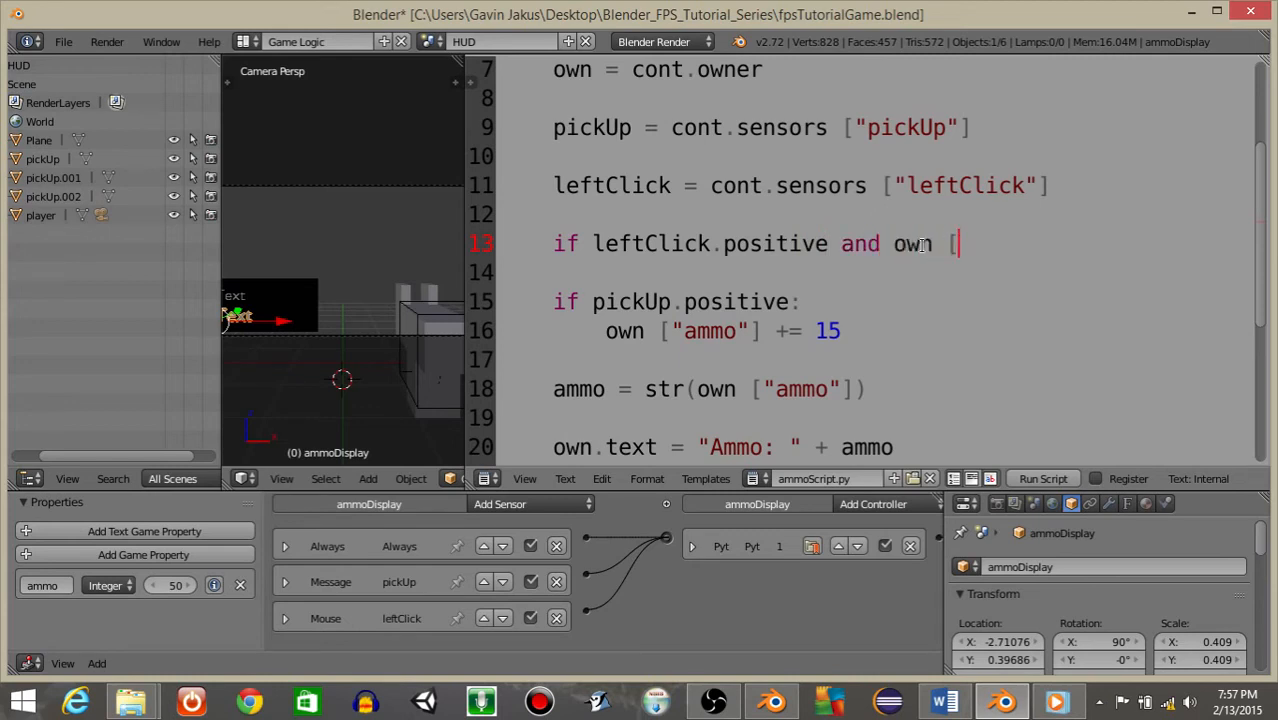
{"action": "type", "text": "\"ammo\"}"}
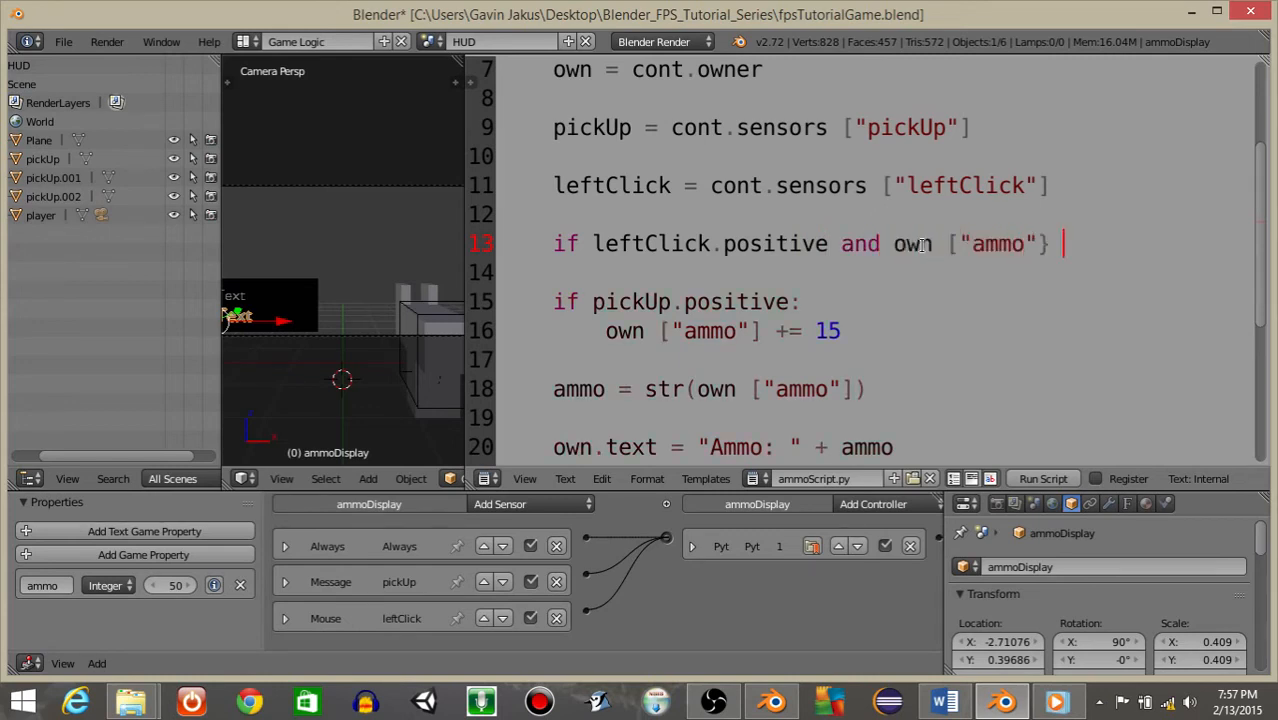
{"action": "key", "text": "BackSpace"}
{"action": "type", "text": "] > 0:"}
{"action": "key", "text": "Return"}
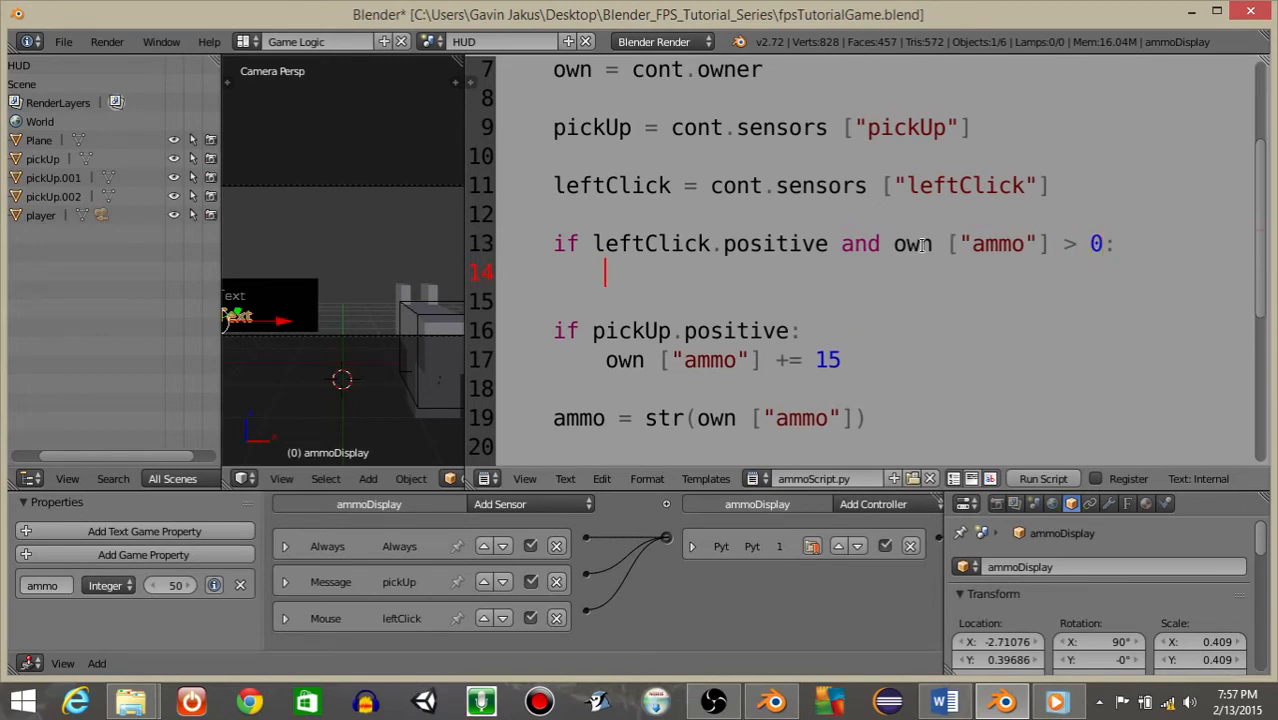
Step: In the body of the leftClick condition, add own ["ammo"] -= 1 followed by a new line
{"action": "type", "text": "own [\"ammo"}
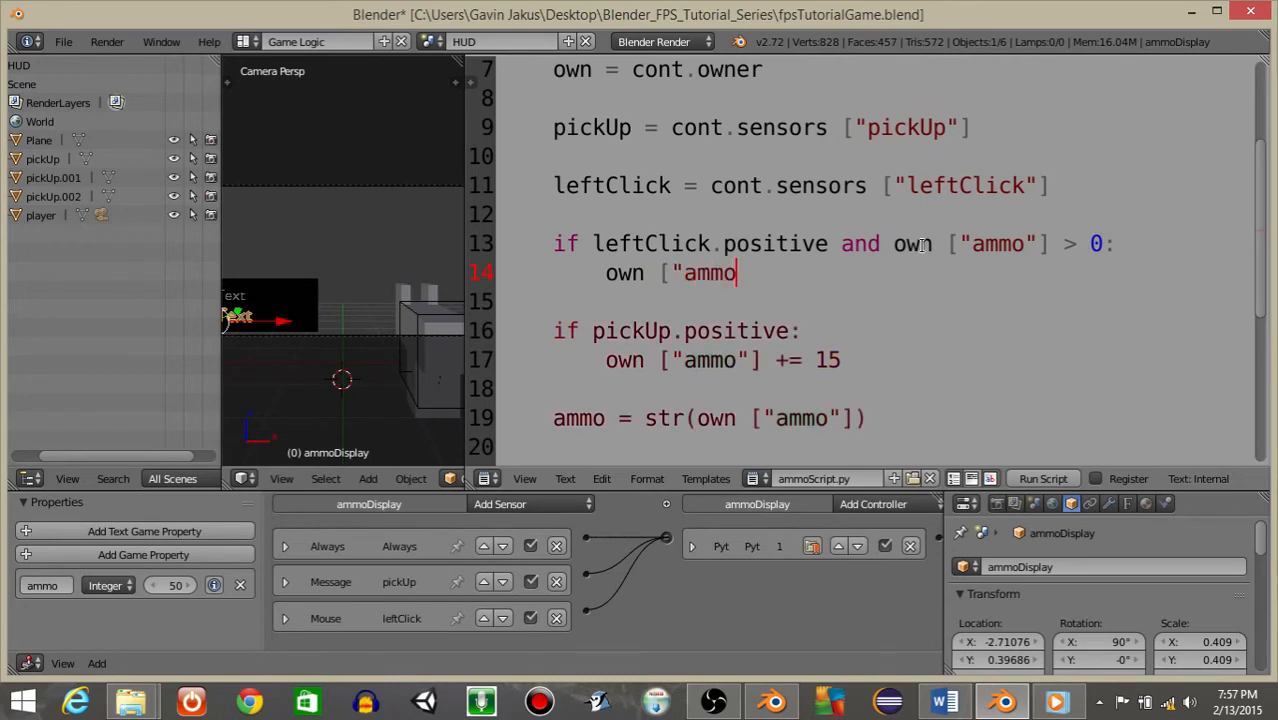
{"action": "type", "text": "\"] -= 1"}
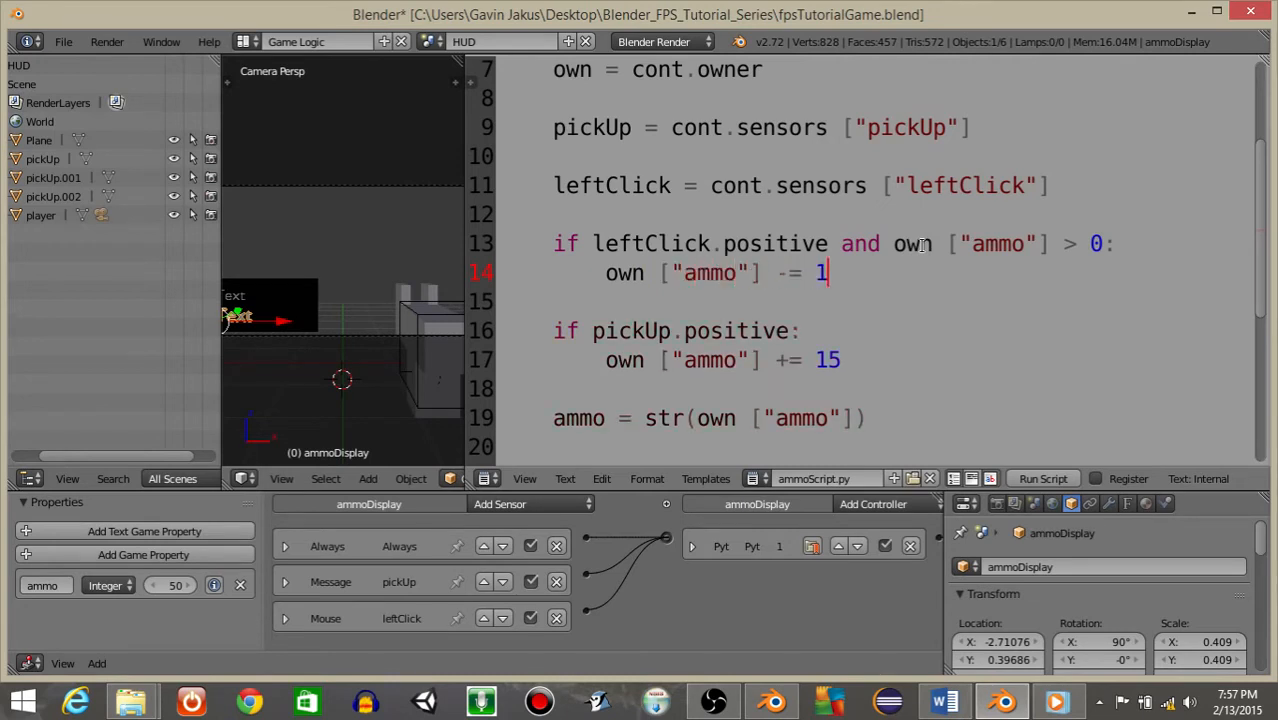
{"action": "key", "text": "Return"}
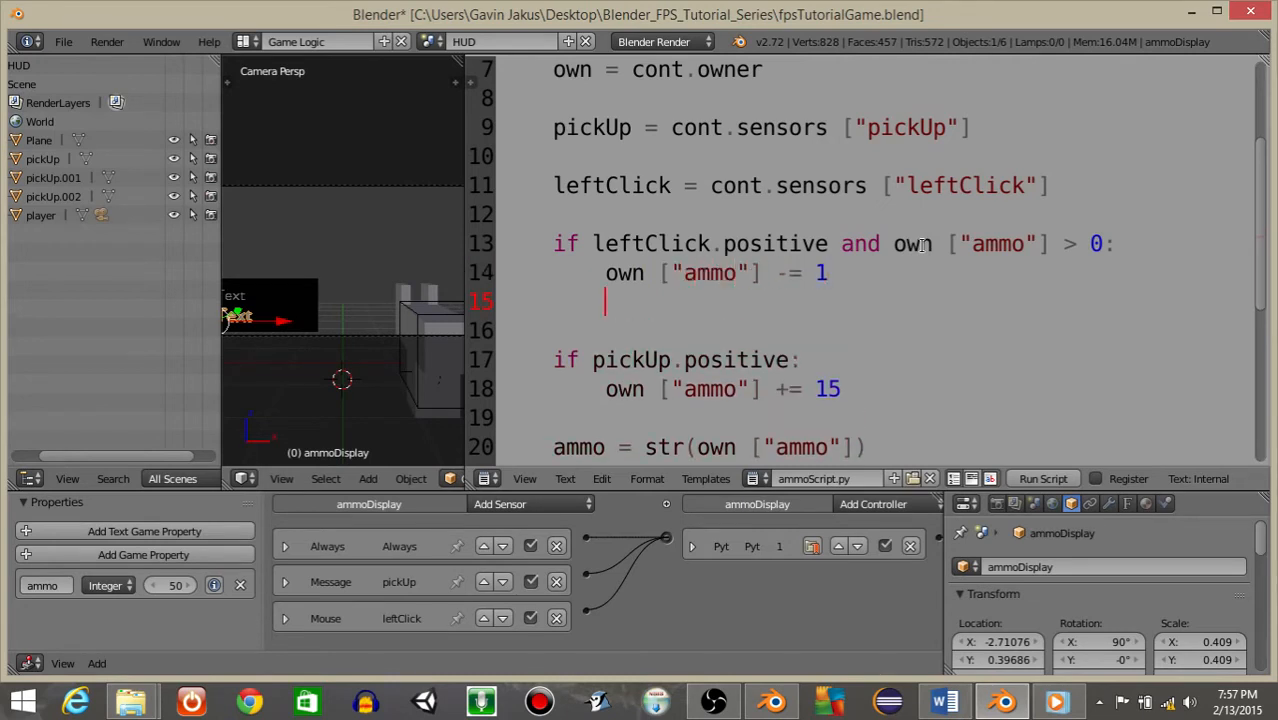
Step: Directly below the leftClick sensor line, add fire = cont.actuators ["fire"]
{"action": "left_click", "coordinate": [1060, 185]}
{"action": "key", "text": "Return"}
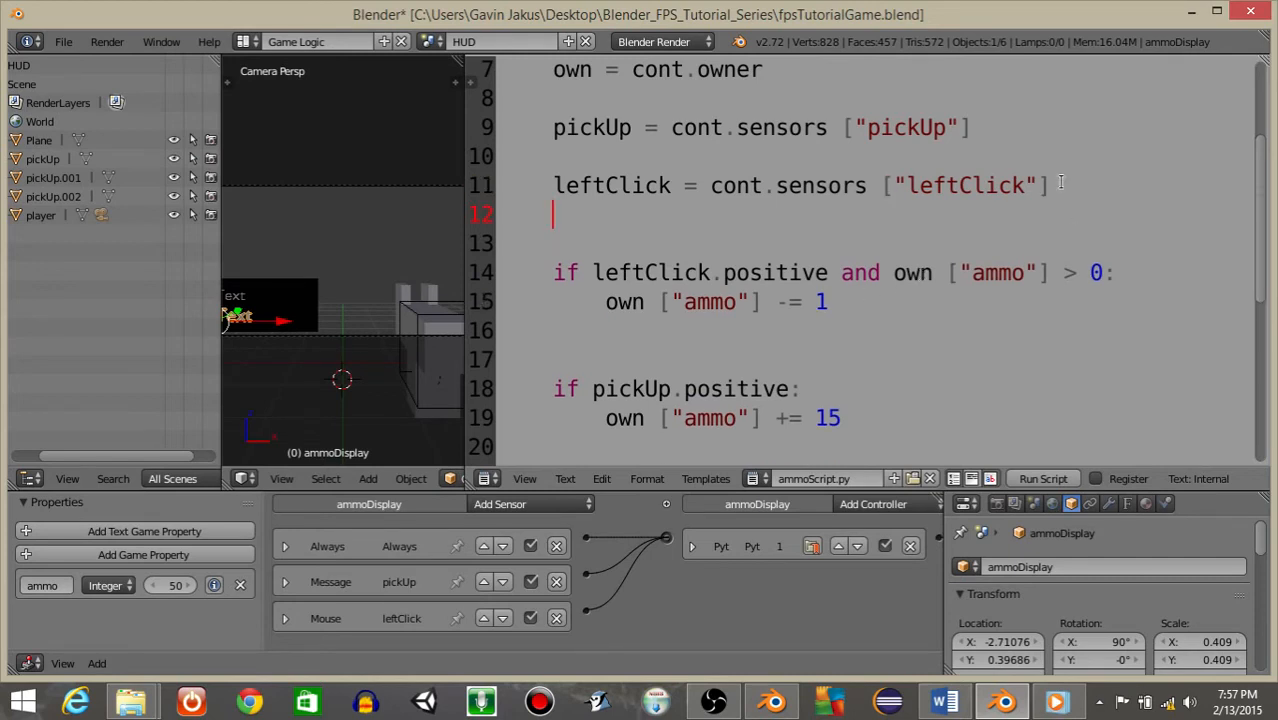
{"action": "type", "text": "fire = ont"}
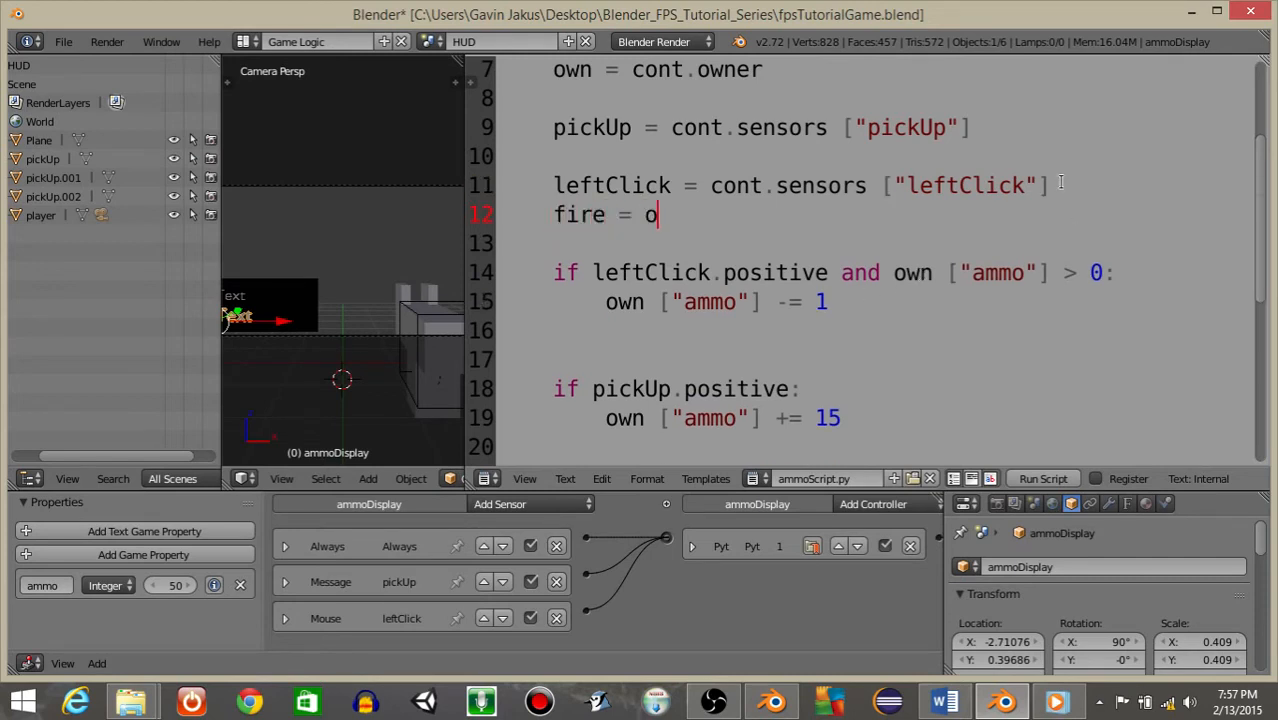
{"action": "key", "text": "BackSpace"}
{"action": "key", "text": "BackSpace"}
{"action": "key", "text": "BackSpace"}
{"action": "type", "text": "cont.actu"}
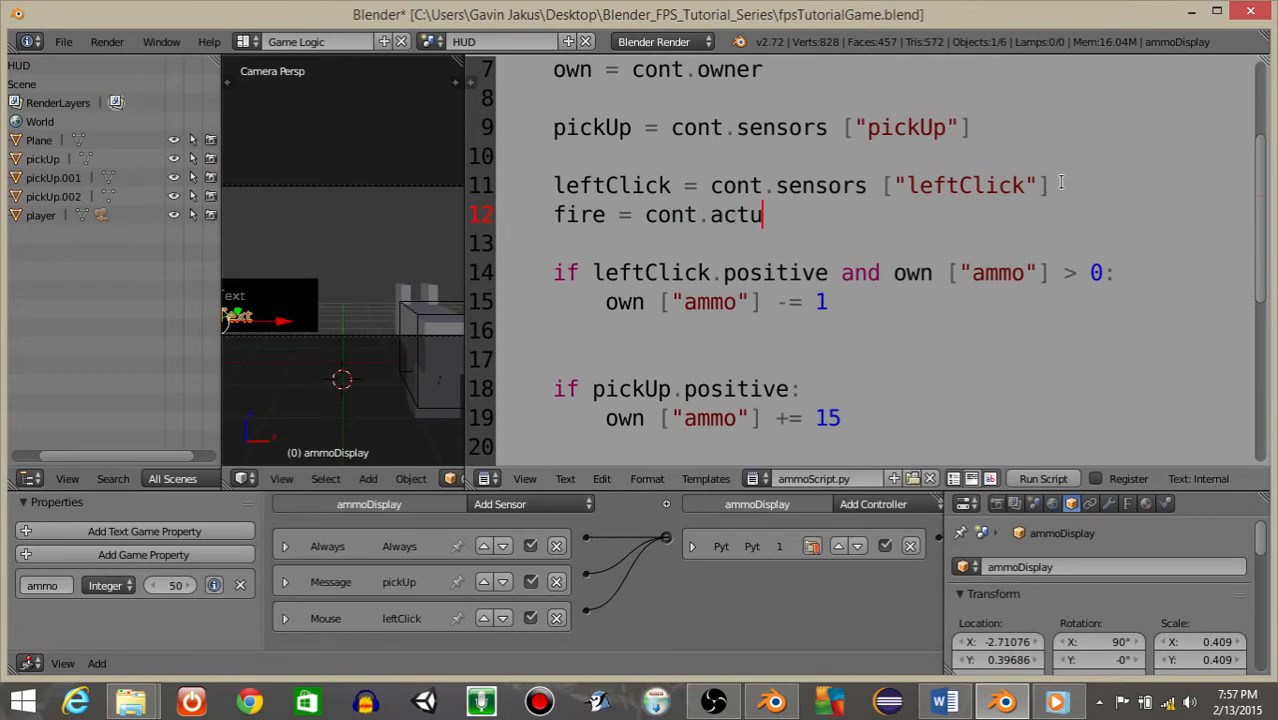
{"action": "type", "text": "ators [\"fire\"]"}
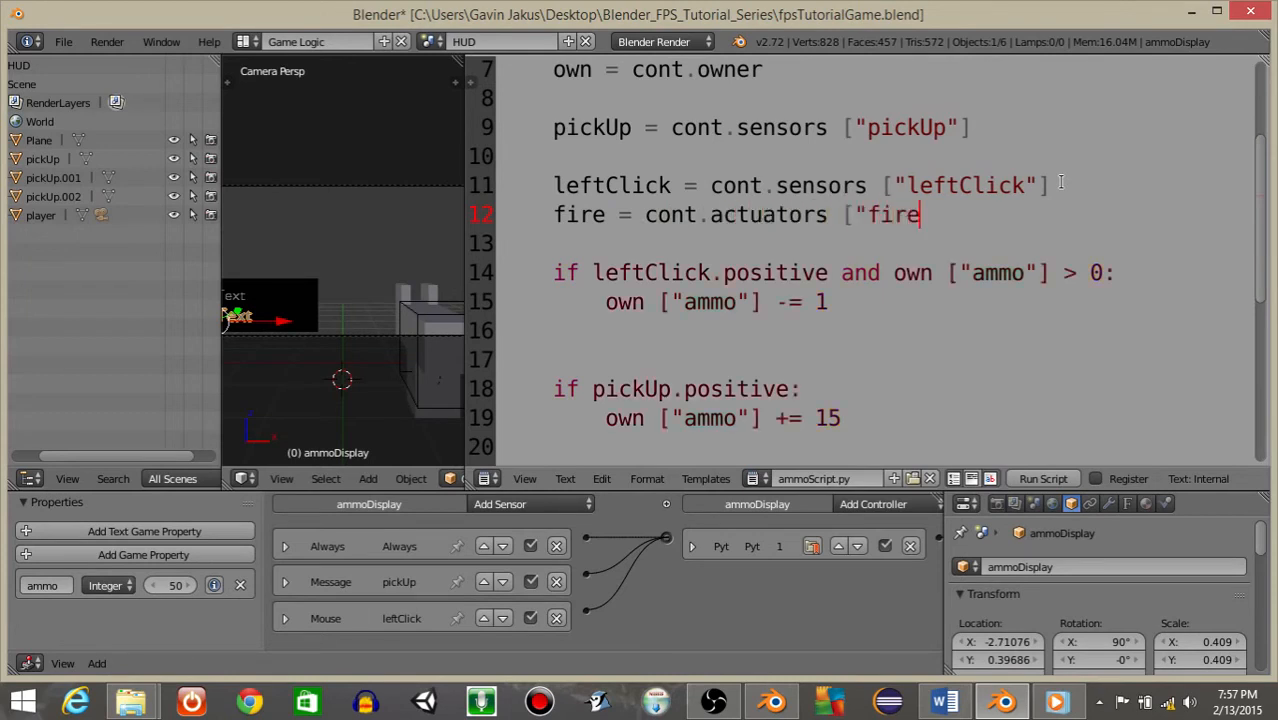
Step: Below the ammo decrement in the leftClick condition, add cont.activate(fire)
{"action": "left_click", "coordinate": [619, 326]}
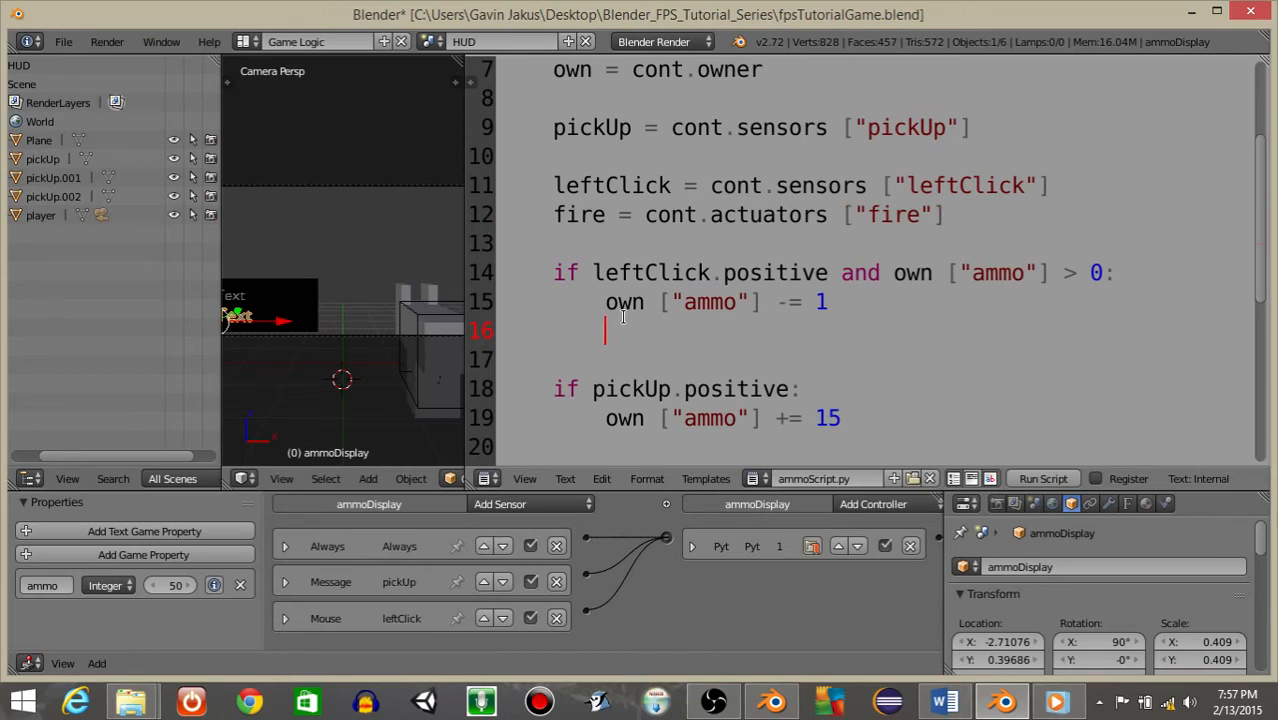
{"action": "type", "text": "cont.activate("}
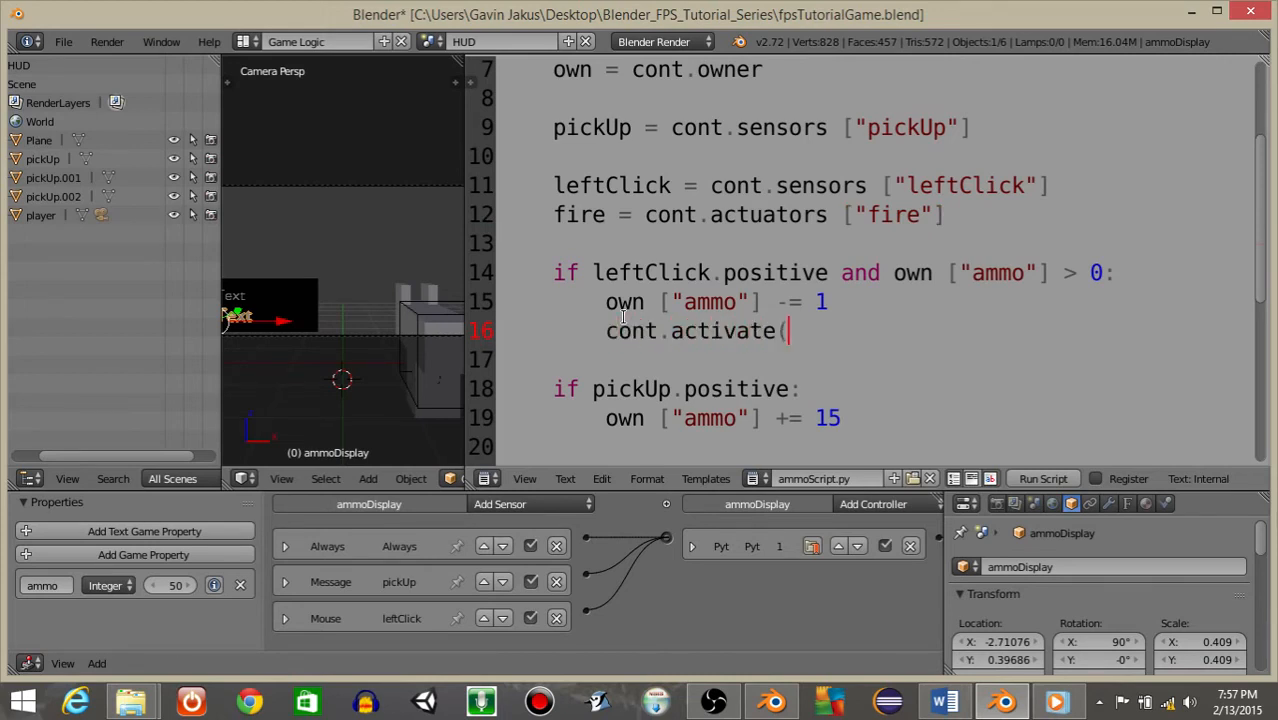
{"action": "type", "text": "fire)"}
Step: Add an else: branch to the leftClick condition containing cont.activate(fire)
{"action": "key", "text": "Return"}
{"action": "key", "text": "BackSpace"}
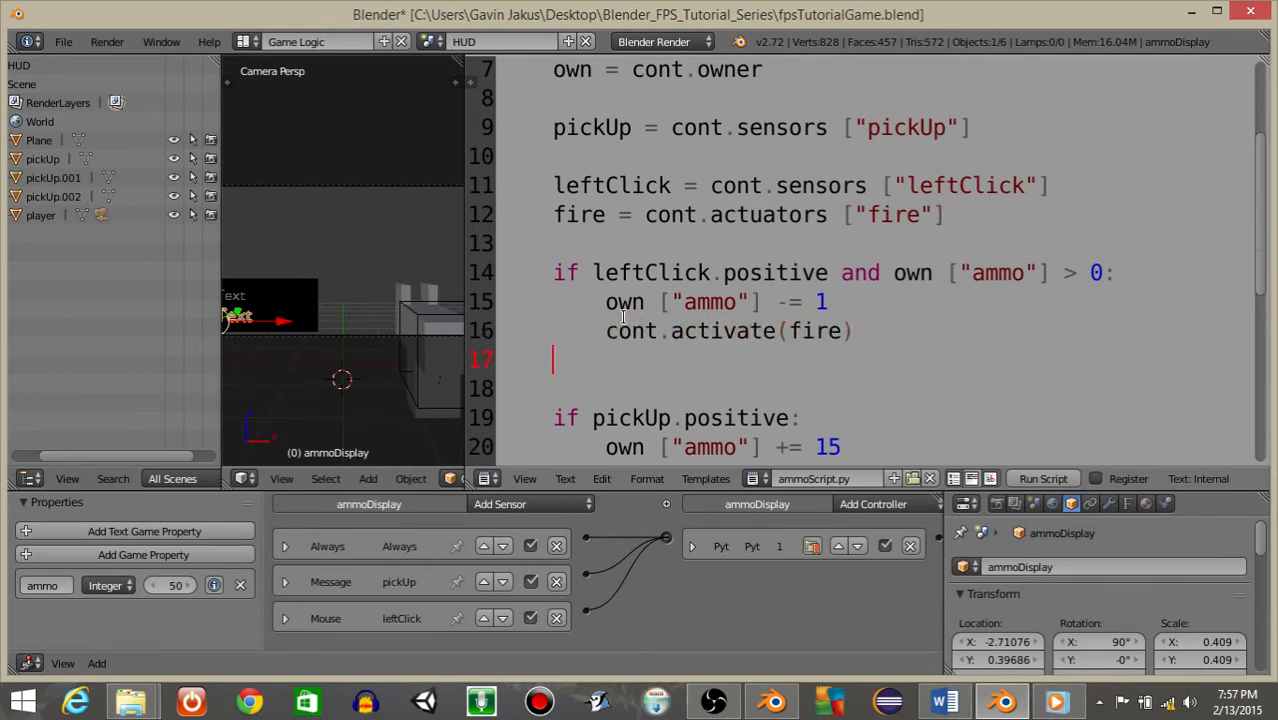
{"action": "type", "text": "else:"}
{"action": "key", "text": "Return"}
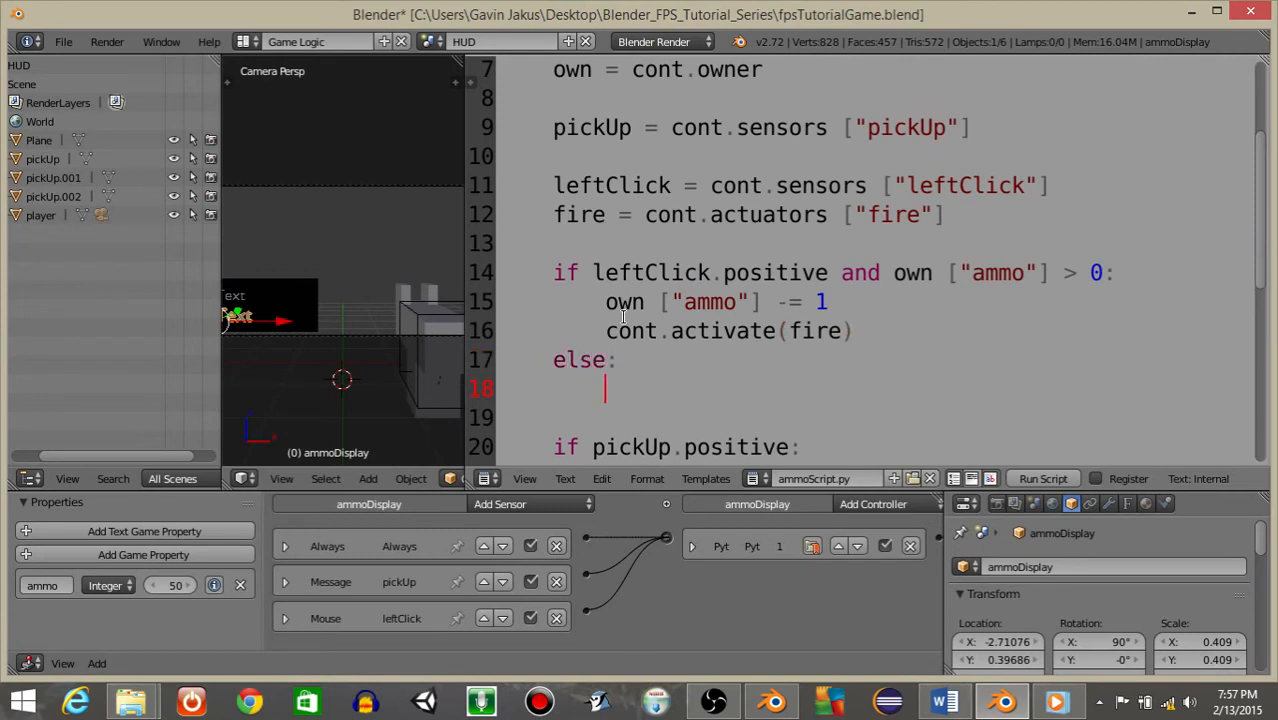
{"action": "type", "text": "cont.activate(fire)"}
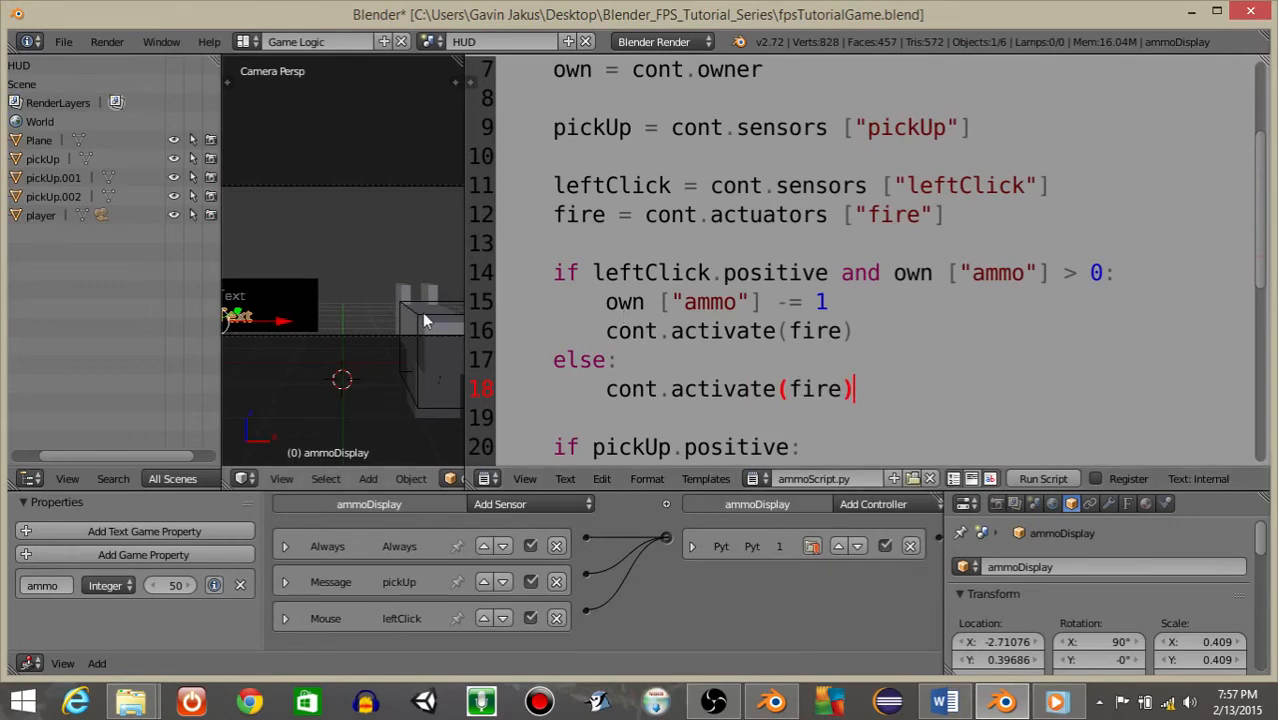
Step: Enlarge the 3D viewport and briefly run the game to check the HUD and gun, ending the test run
{"action": "left_click_drag", "start_coordinate": [465, 318], "coordinate": [978, 295]}
{"action": "key", "text": "p"}
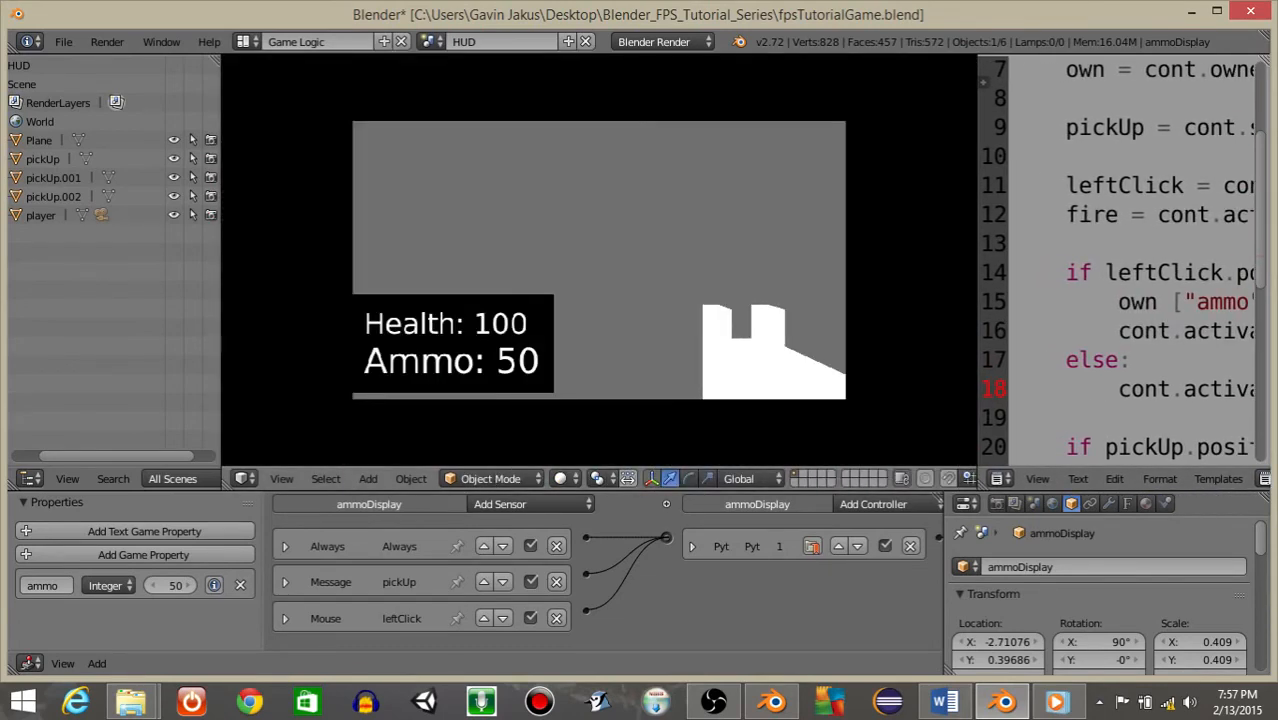
{"action": "key", "text": "Escape"}
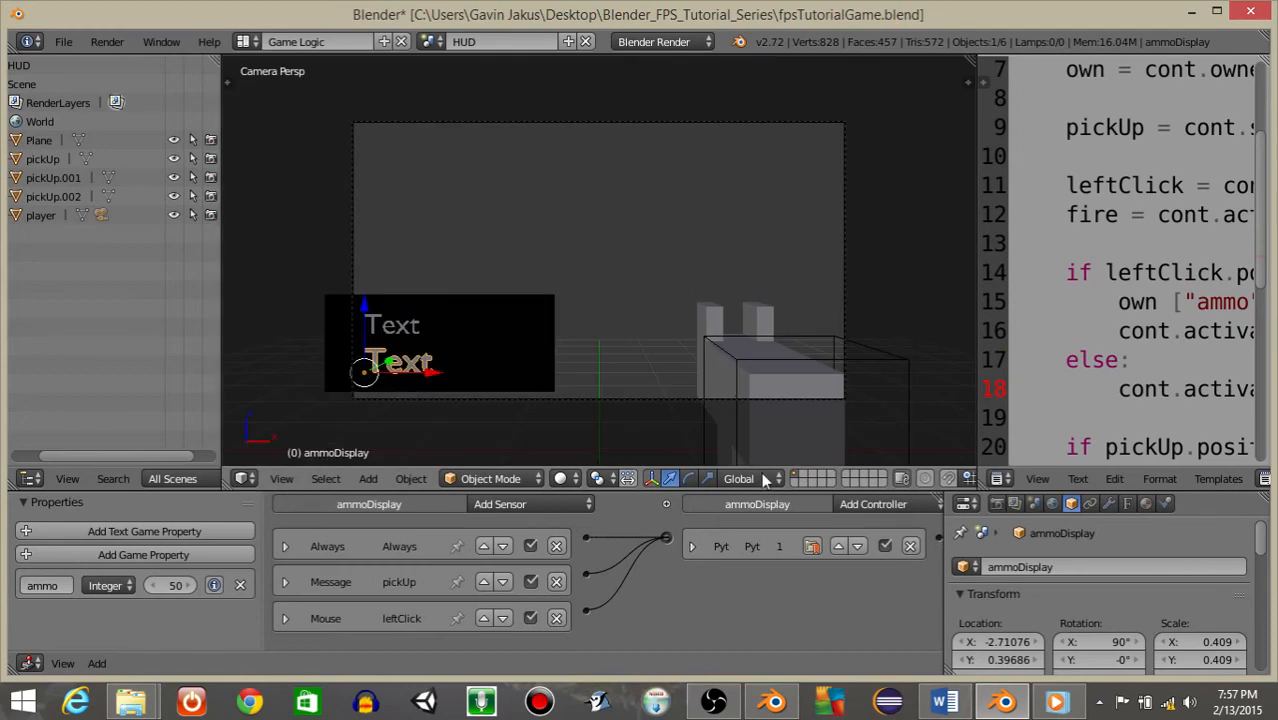
Step: Show the system console to check the game engine output for script errors, and return to the Blender window
{"action": "left_click", "coordinate": [990, 706]}
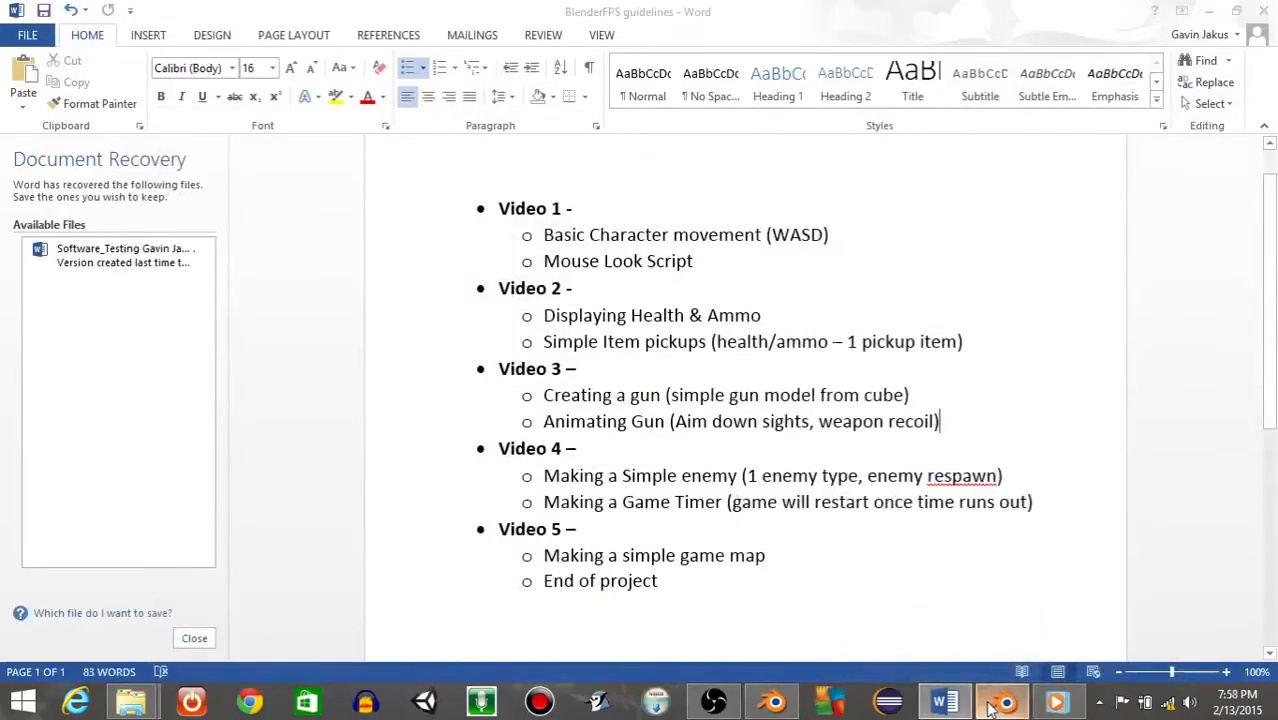
{"action": "left_click", "coordinate": [990, 706]}
{"action": "left_click", "coordinate": [161, 41]}
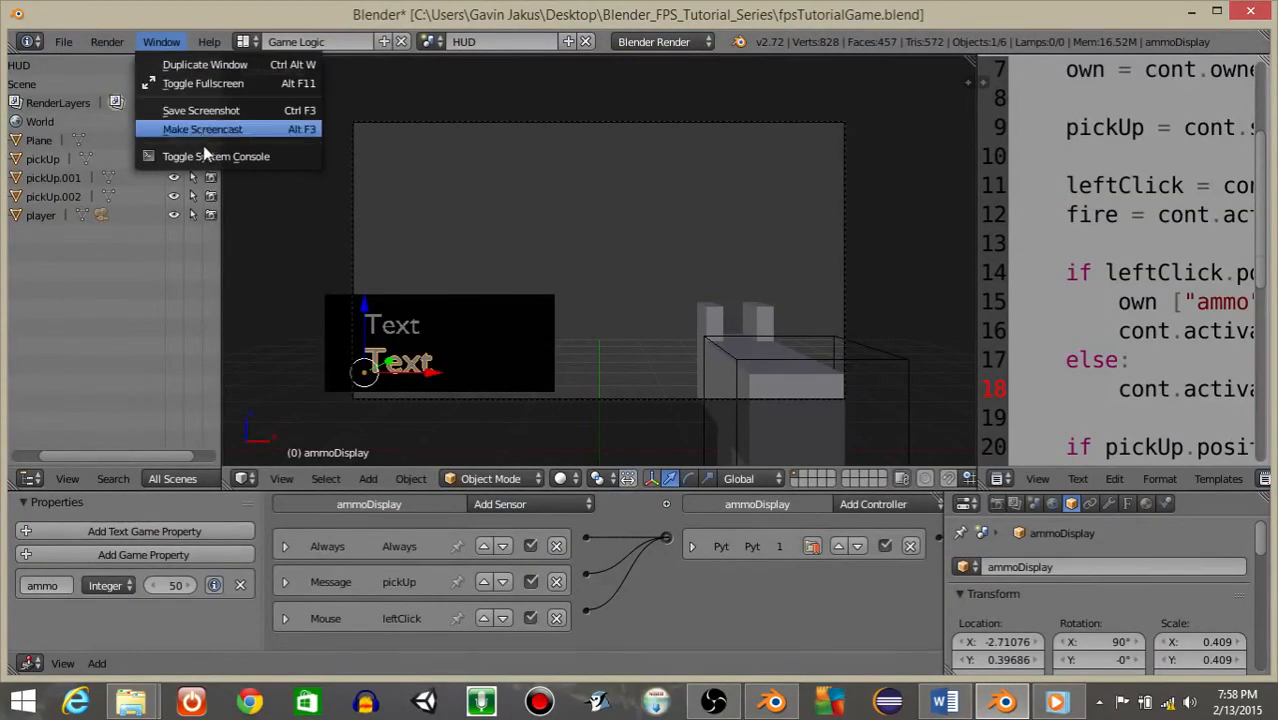
{"action": "left_click", "coordinate": [161, 41]}
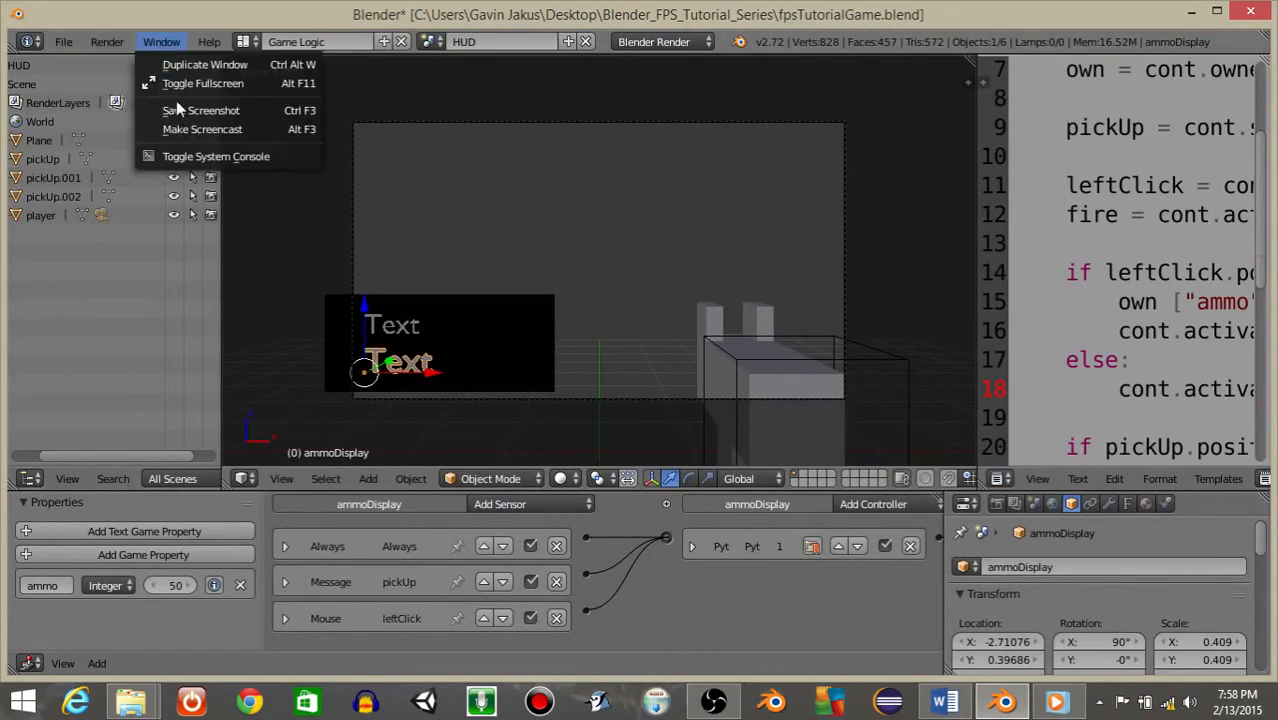
{"action": "left_click", "coordinate": [197, 160]}
{"action": "left_click", "coordinate": [770, 703]}
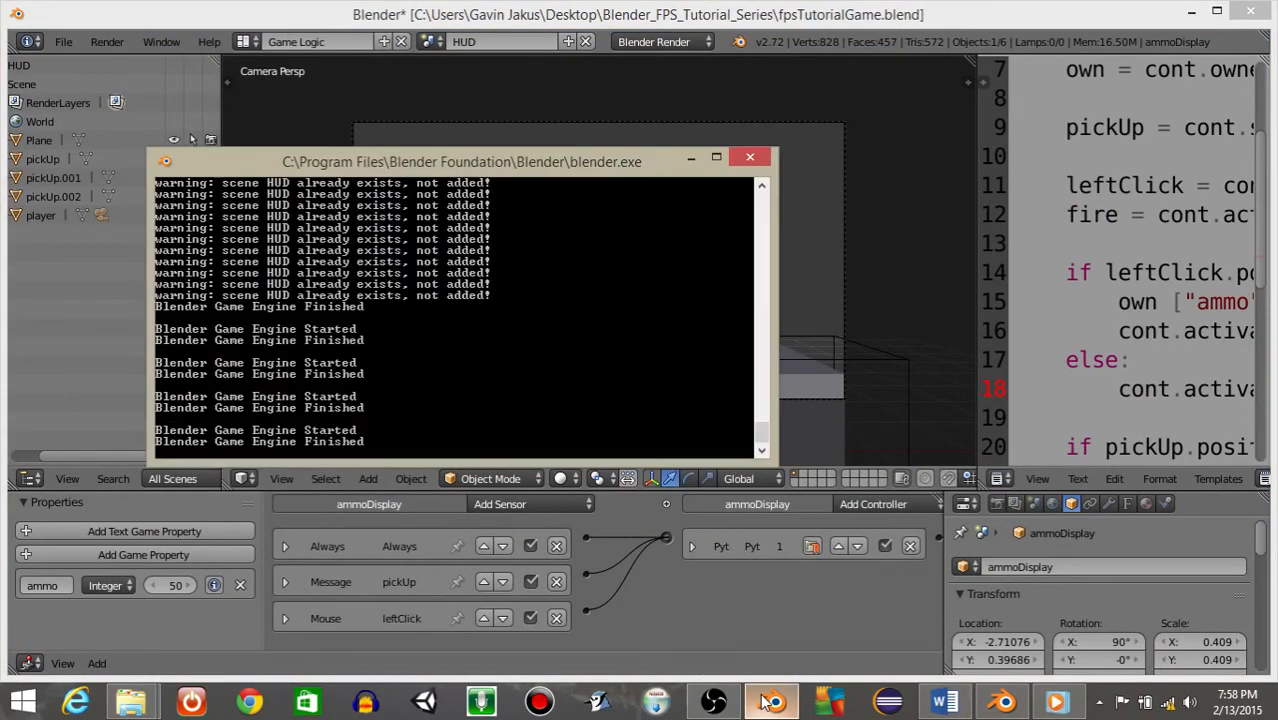
{"action": "left_click", "coordinate": [763, 590]}
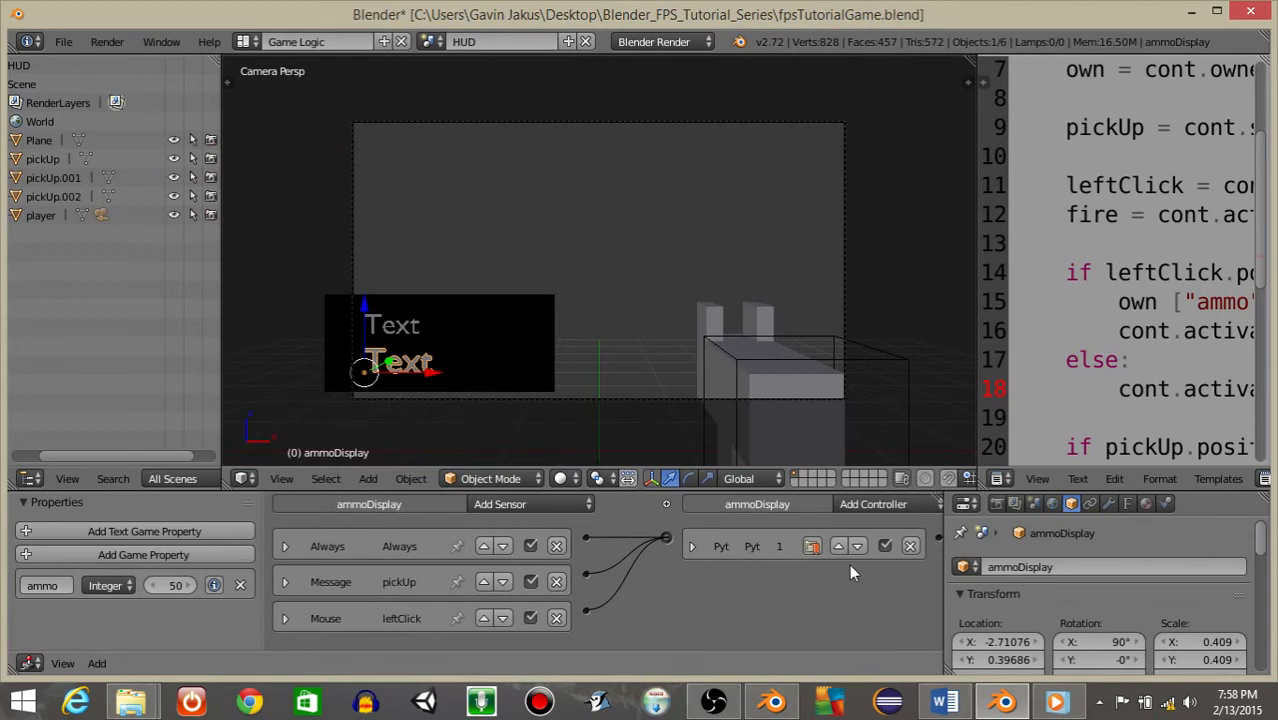
Step: Inspect the leftClick mouse sensor's settings on ammoDisplay alongside the widened ammoScript.py script
{"action": "left_click", "coordinate": [285, 618]}
{"action": "scroll", "coordinate": [300, 590], "scroll_direction": "down", "scroll_amount": 2}
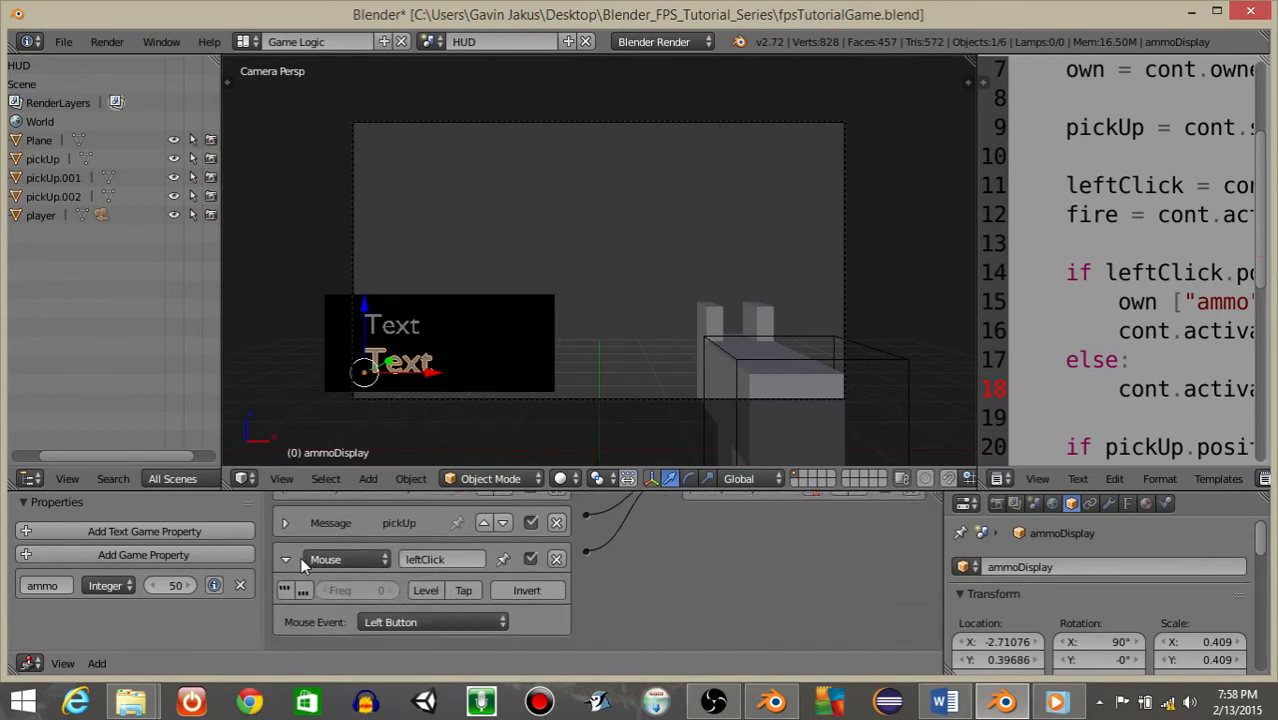
{"action": "left_click", "coordinate": [287, 560]}
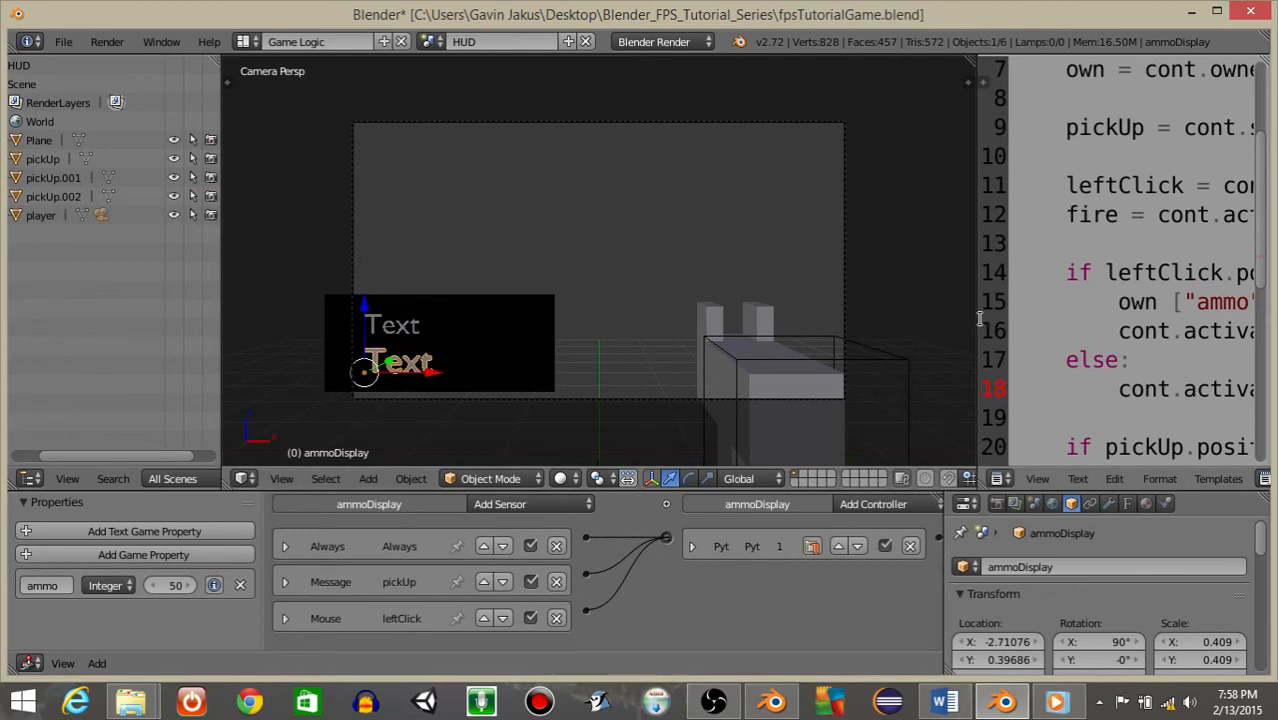
{"action": "left_click_drag", "start_coordinate": [977, 320], "coordinate": [490, 330]}
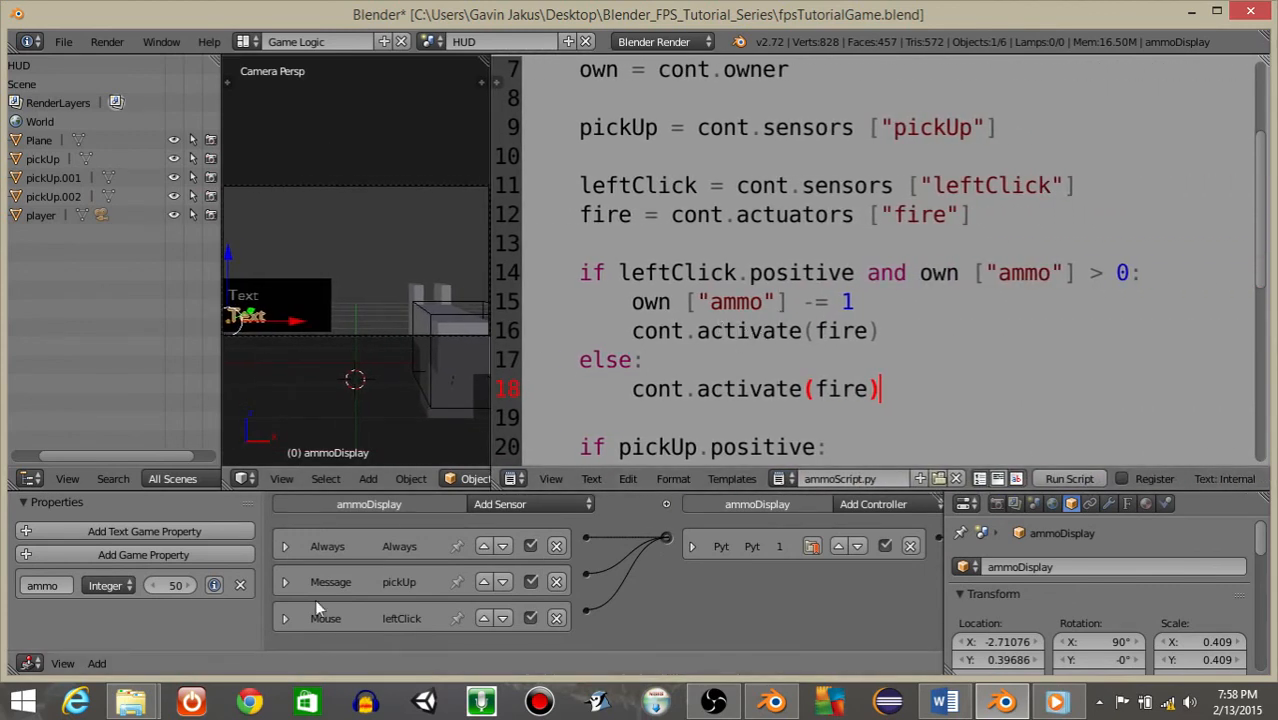
{"action": "left_click", "coordinate": [285, 618]}
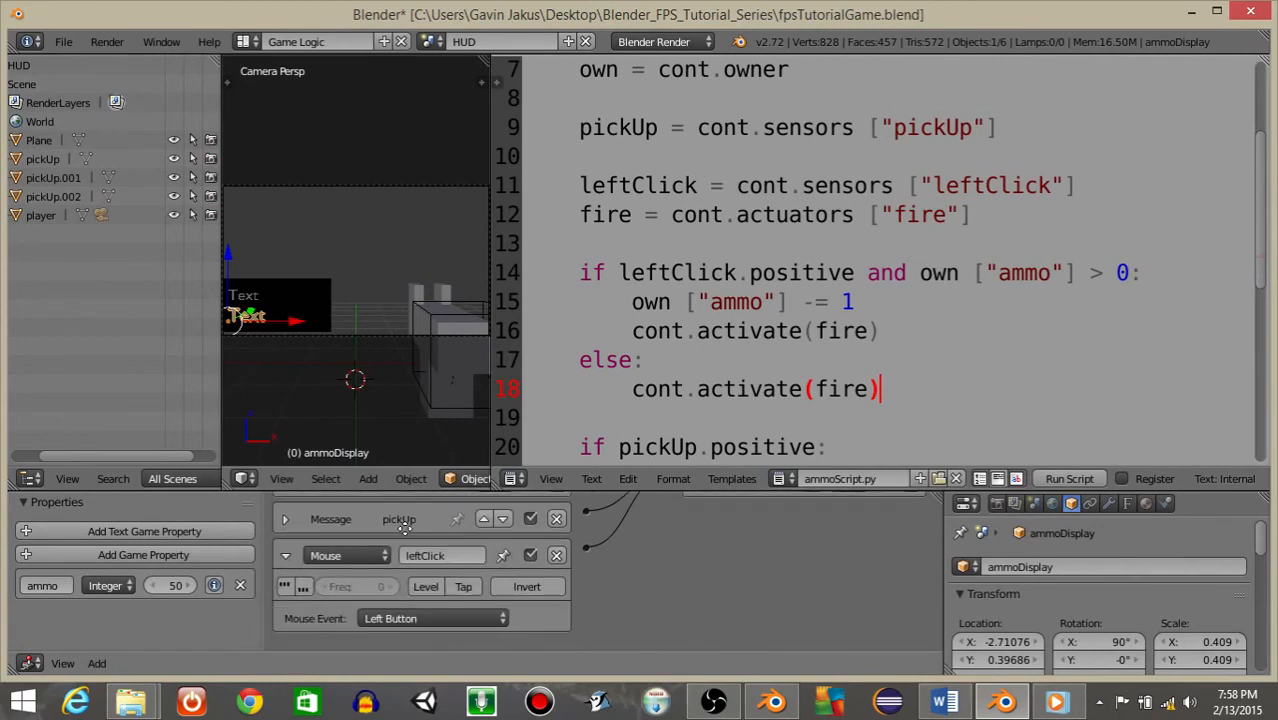
Step: Run the game, fire the gun to test the ammo count, and end the test run
{"action": "key", "text": "p"}
{"action": "left_click", "coordinate": [397, 280]}
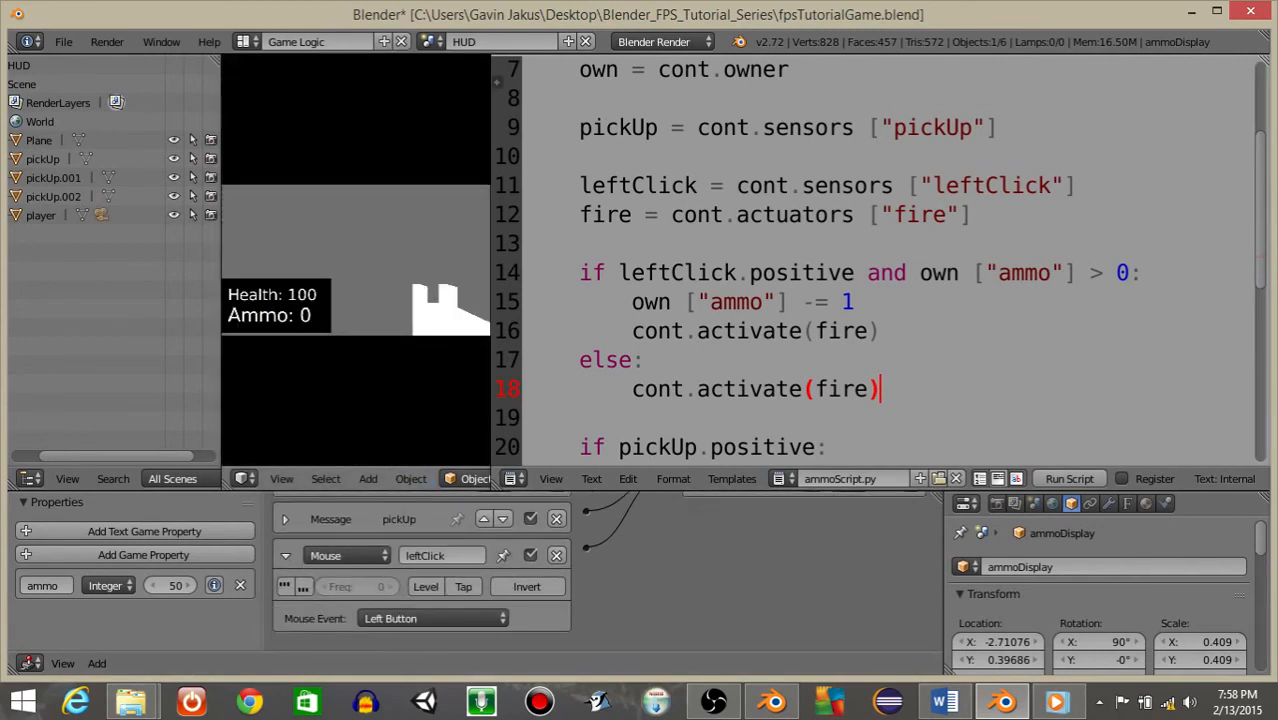
{"action": "key", "text": "Escape"}
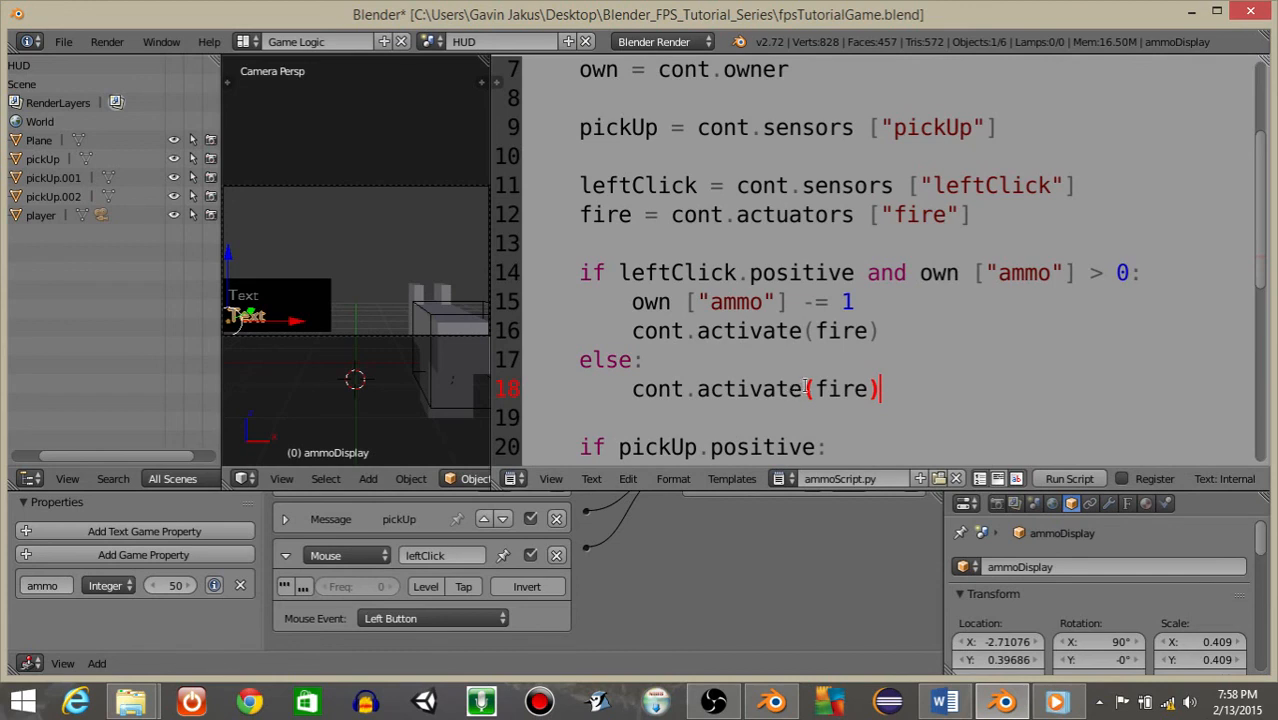
Step: Replace activate with deactivate in the else branch so that it reads cont.deactivate(fire)
{"action": "key", "text": "BackSpace"}
{"action": "key", "text": "BackSpace"}
{"action": "key", "text": "BackSpace"}
{"action": "key", "text": "BackSpace"}
{"action": "key", "text": "BackSpace"}
{"action": "key", "text": "BackSpace"}
{"action": "key", "text": "BackSpace"}
{"action": "key", "text": "BackSpace"}
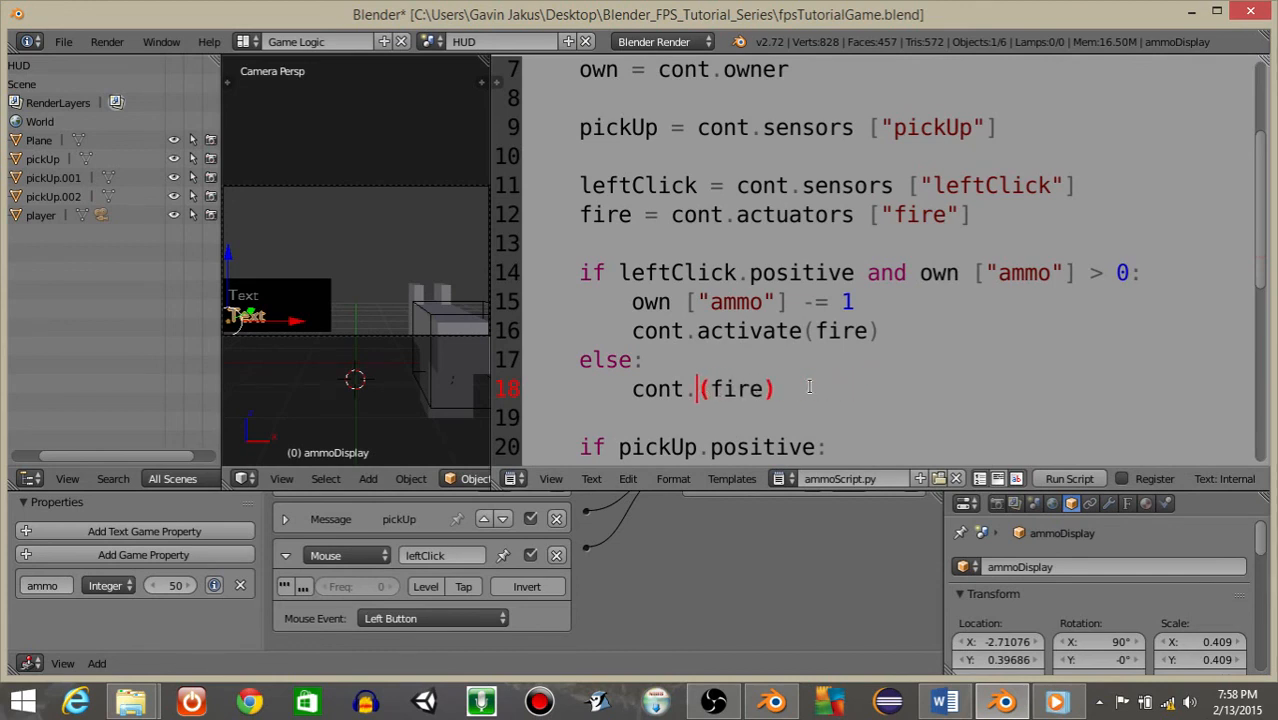
{"action": "type", "text": "s"}
{"action": "key", "text": "Caps_Lock"}
{"action": "key", "text": "BackSpace"}
{"action": "key", "text": "Caps_Lock"}
{"action": "type", "text": "sw"}
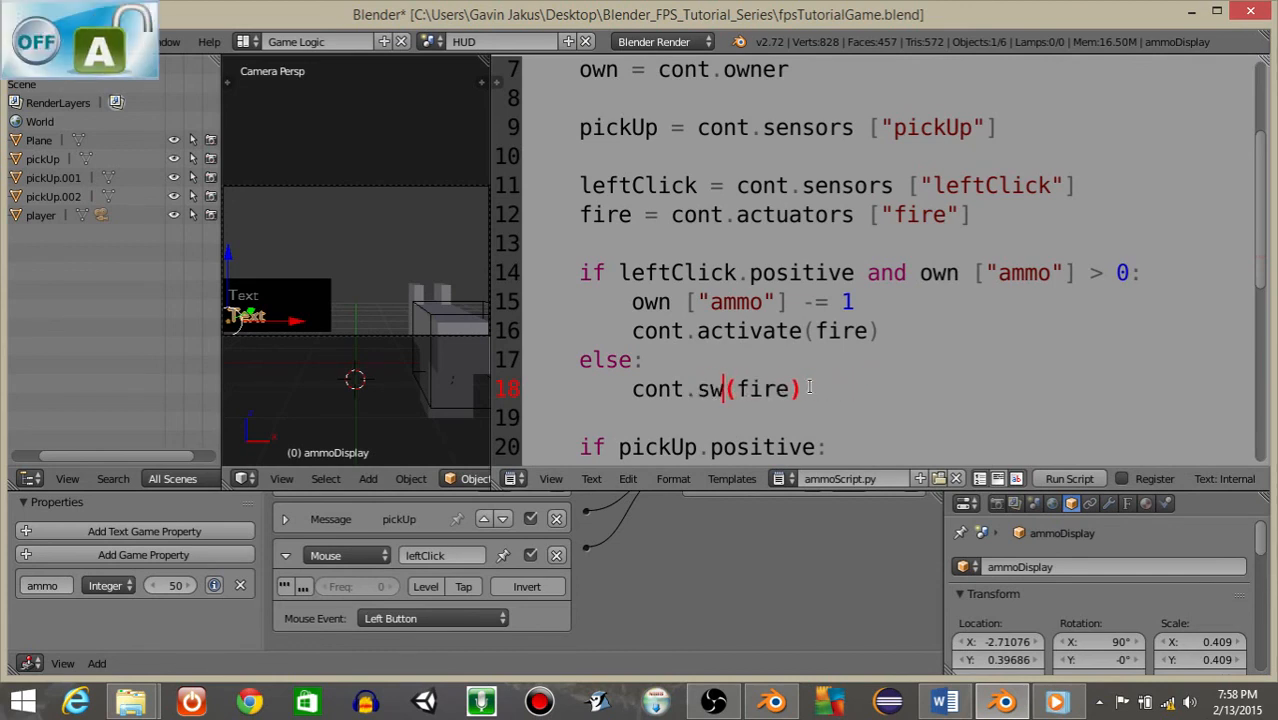
{"action": "key", "text": "Caps_Lock"}
{"action": "key", "text": "BackSpace"}
{"action": "key", "text": "BackSpace"}
{"action": "type", "text": "DE"}
{"action": "key", "text": "BackSpace"}
{"action": "key", "text": "BackSpace"}
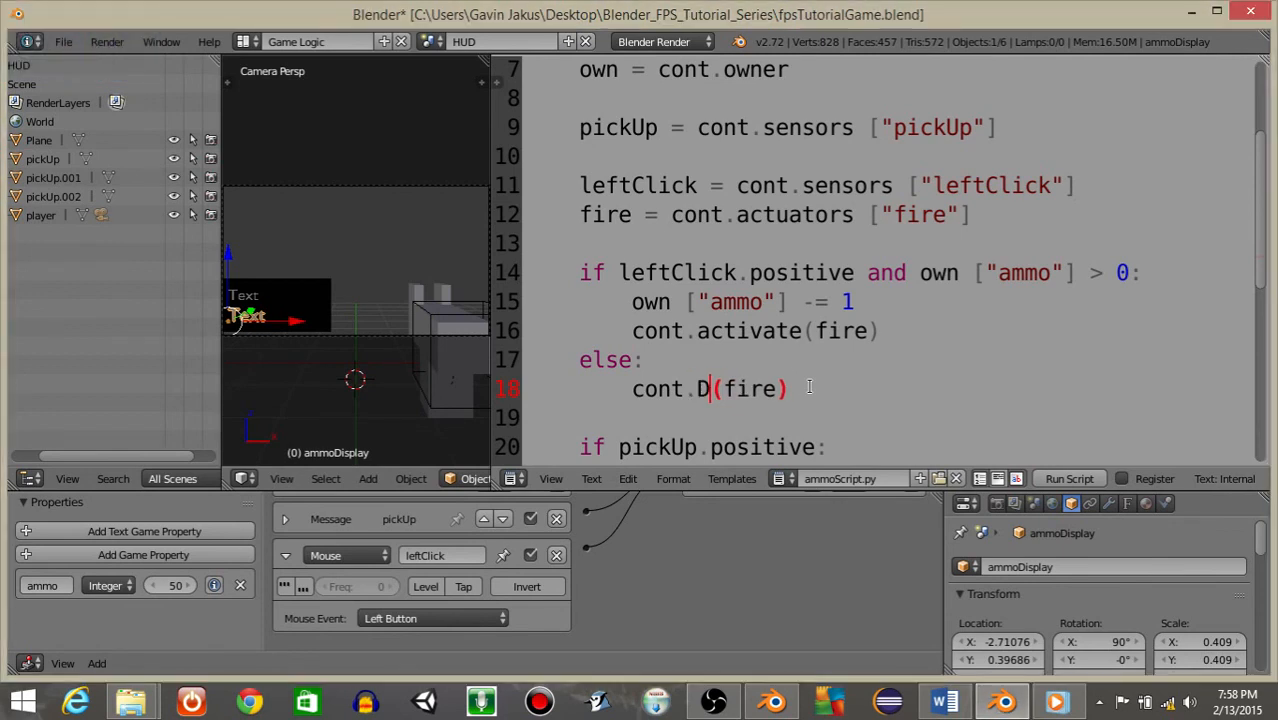
{"action": "key", "text": "Caps_Lock"}
{"action": "type", "text": "dea"}
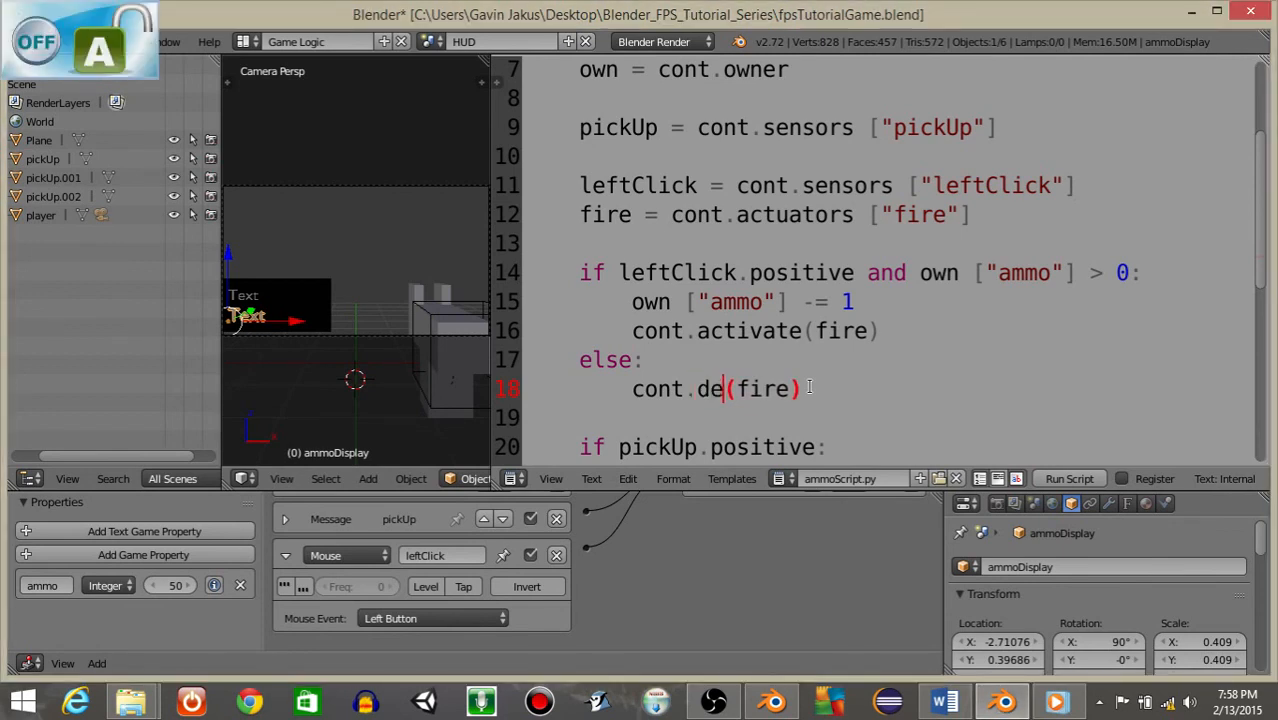
{"action": "type", "text": "cc"}
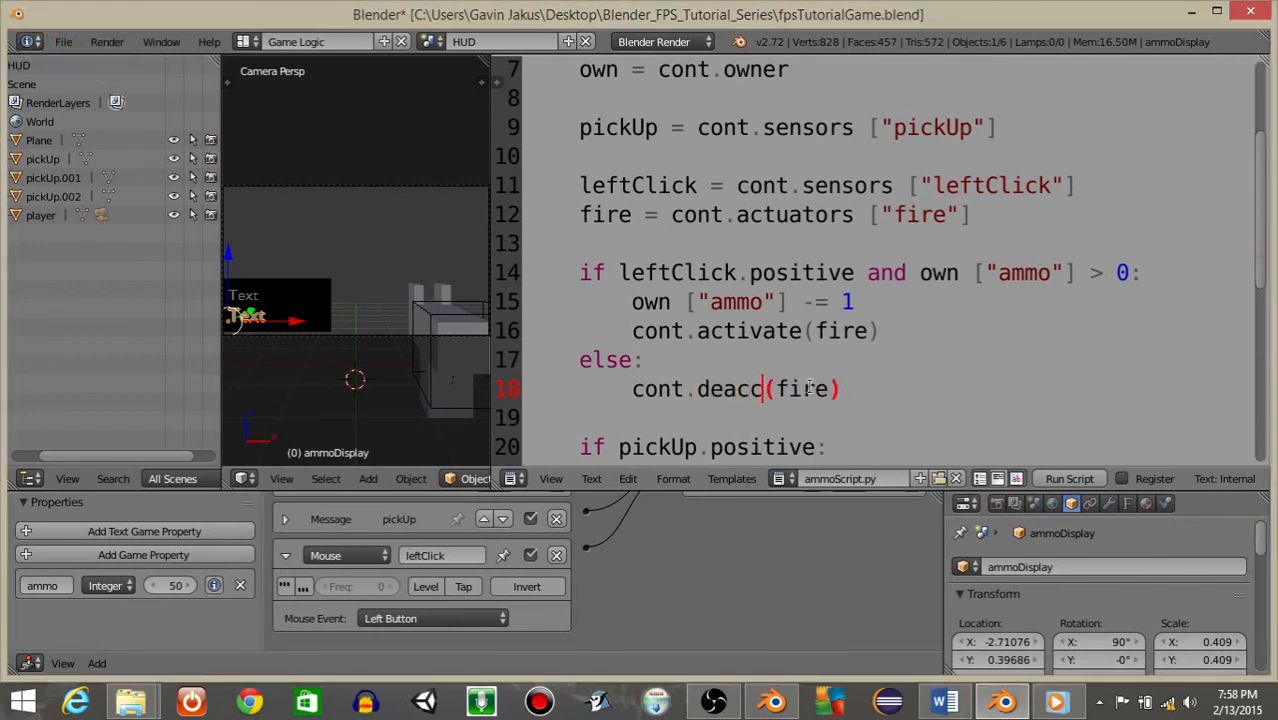
{"action": "key", "text": "BackSpace"}
{"action": "type", "text": "tivate"}
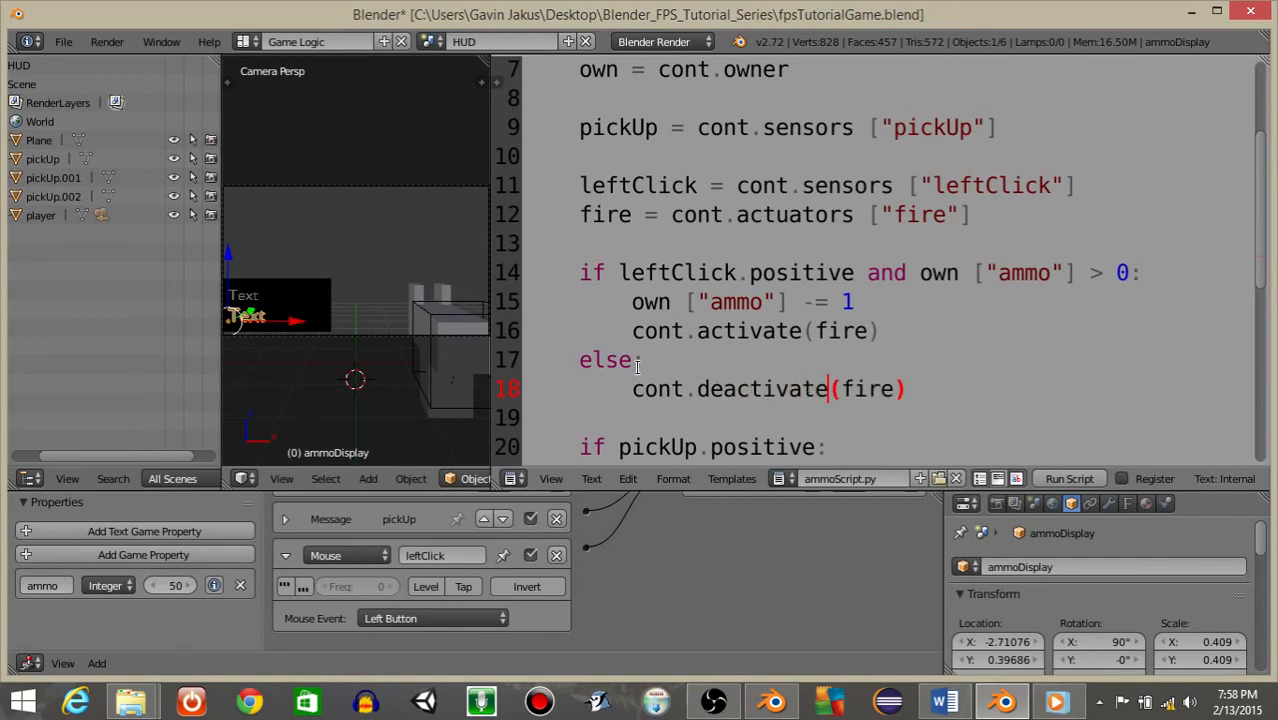
Step: Run the game twice in a wider viewport, firing the gun each time to test ammo use and the fire animation
{"action": "left_click_drag", "start_coordinate": [491, 297], "coordinate": [897, 300]}
{"action": "key", "text": "p"}
{"action": "left_click", "coordinate": [646, 290]}
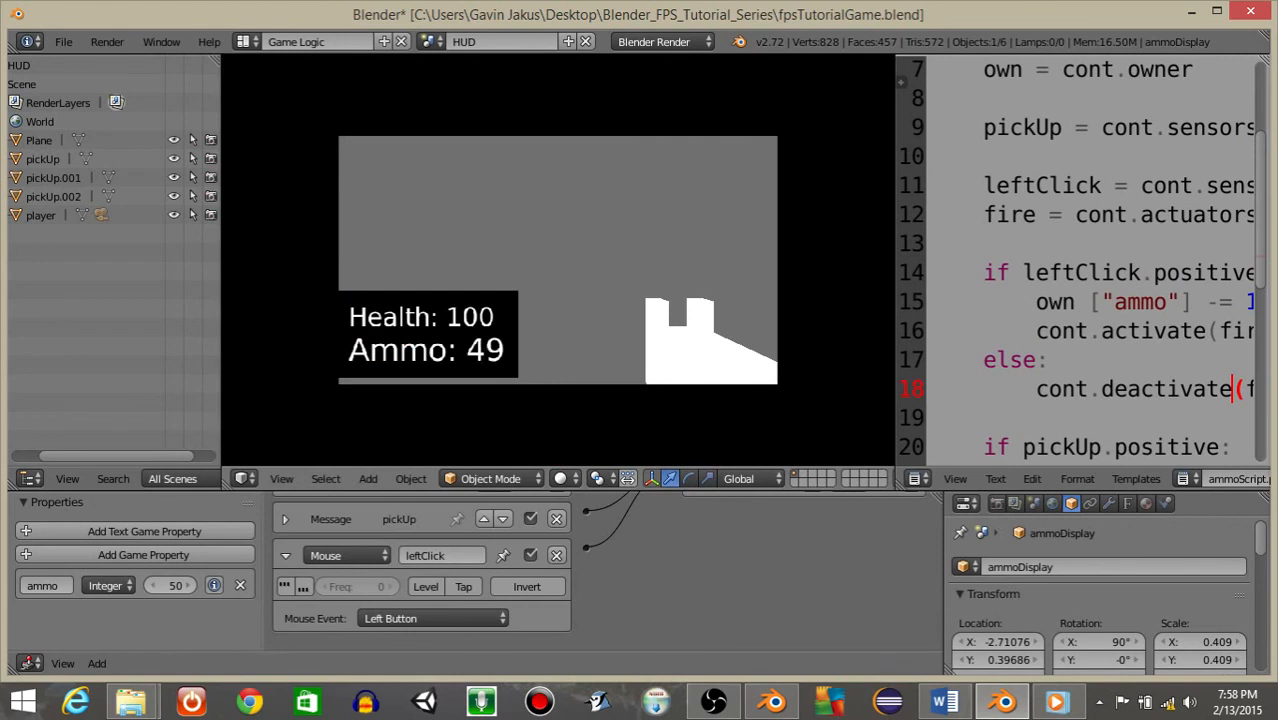
{"action": "left_click", "coordinate": [558, 260]}
{"action": "left_click", "coordinate": [558, 260]}
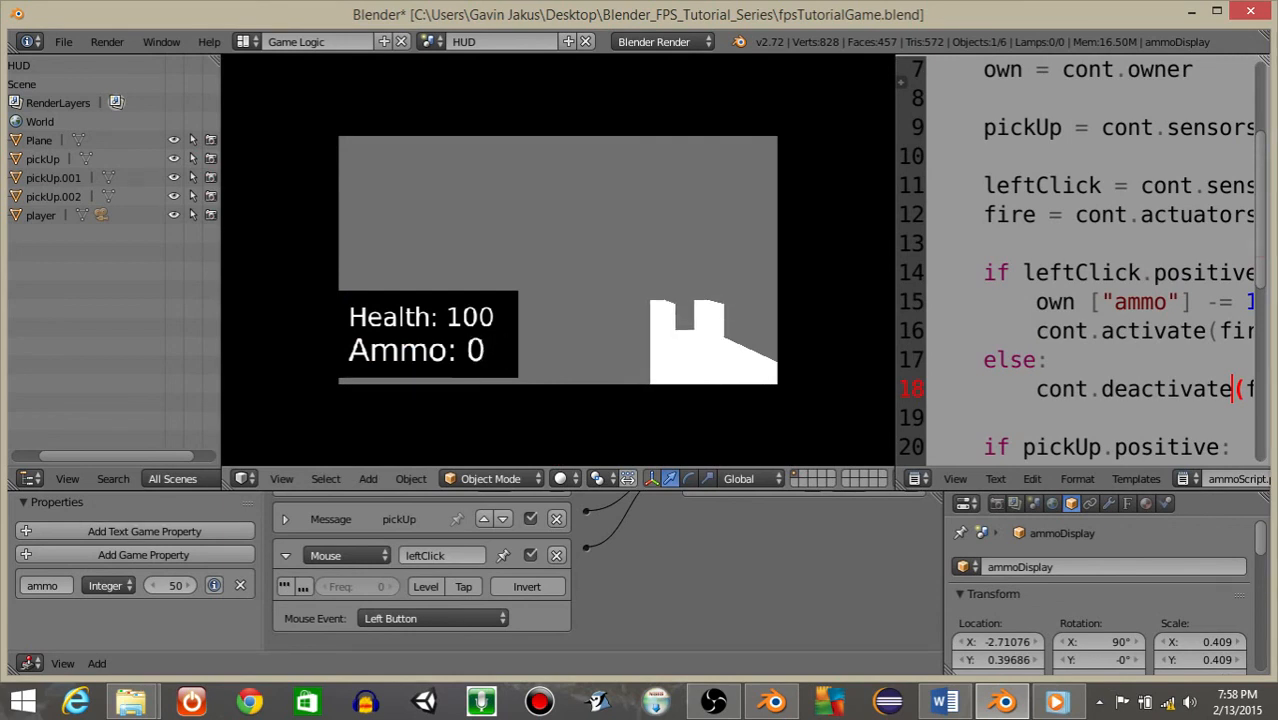
{"action": "key", "text": "Escape"}
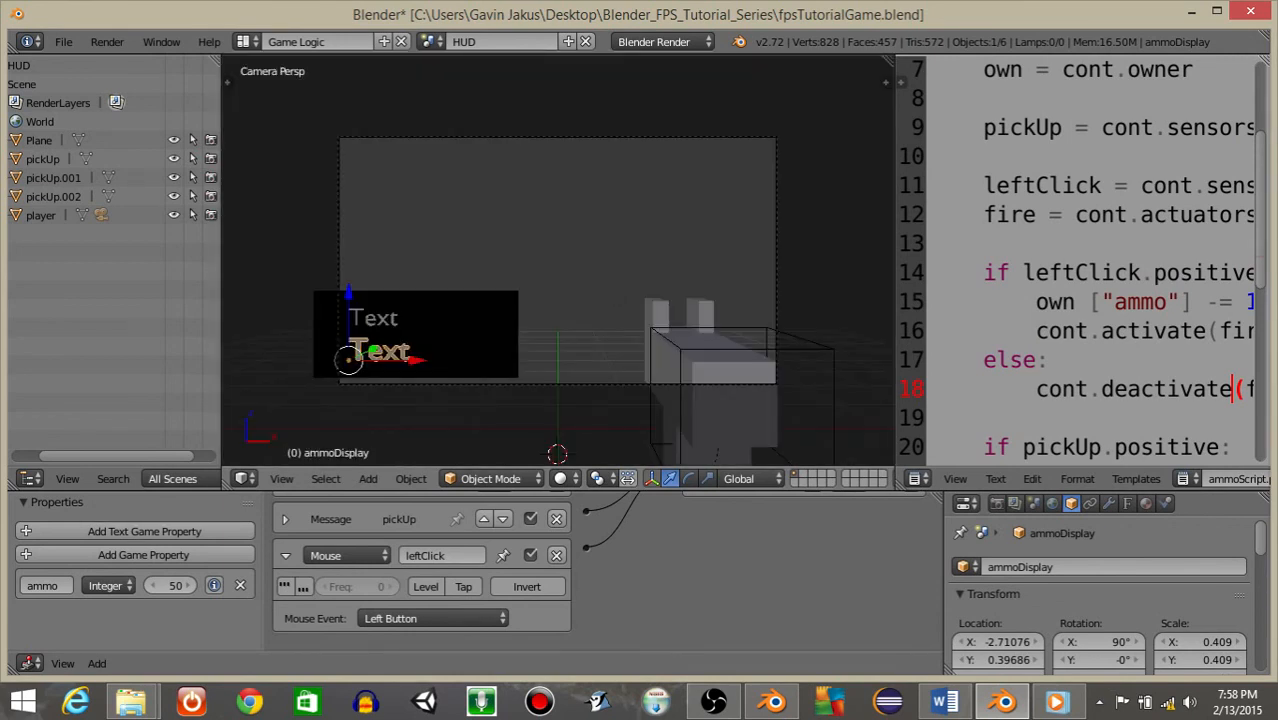
{"action": "key", "text": "p"}
{"action": "left_click", "coordinate": [558, 260]}
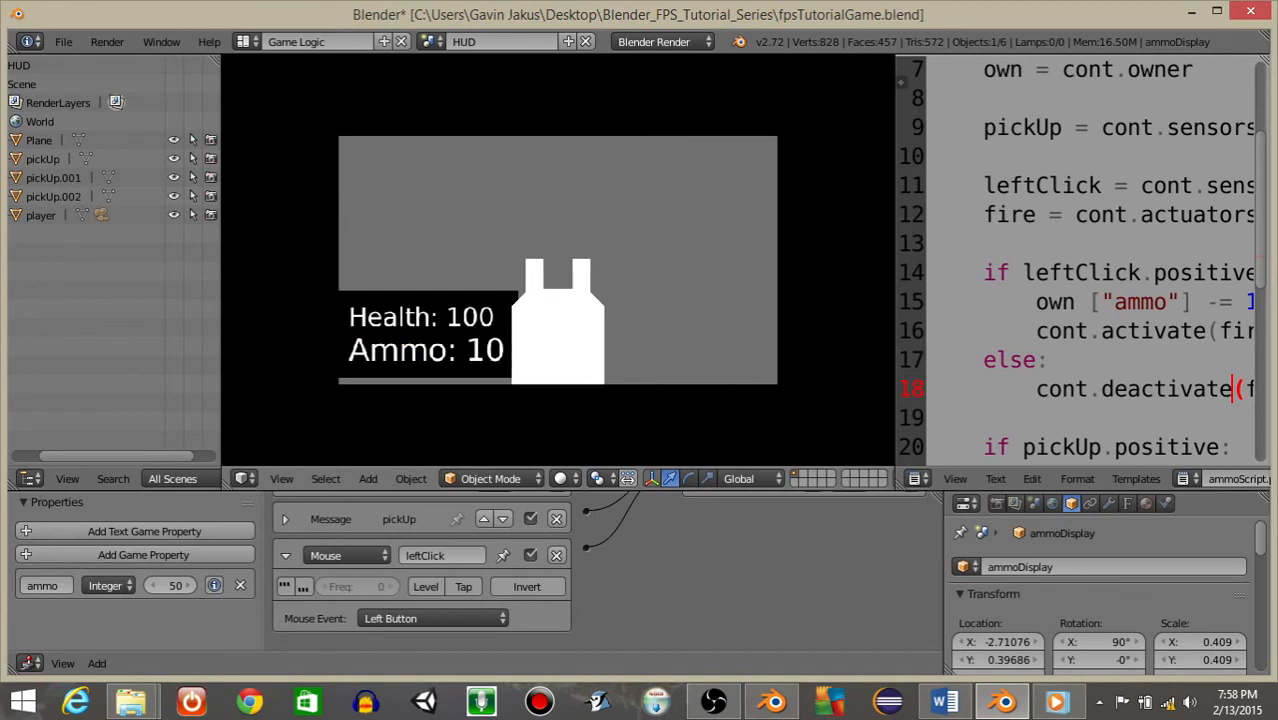
{"action": "left_click", "coordinate": [558, 260]}
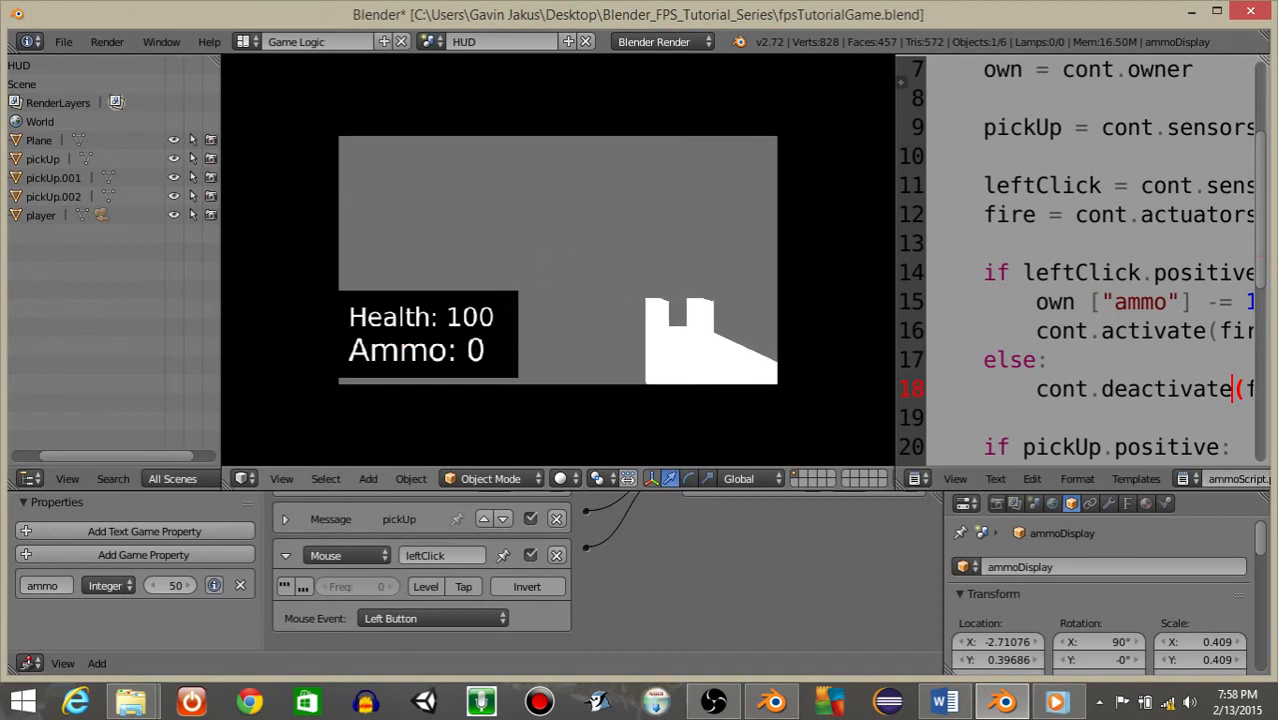
{"action": "key", "text": "Escape"}
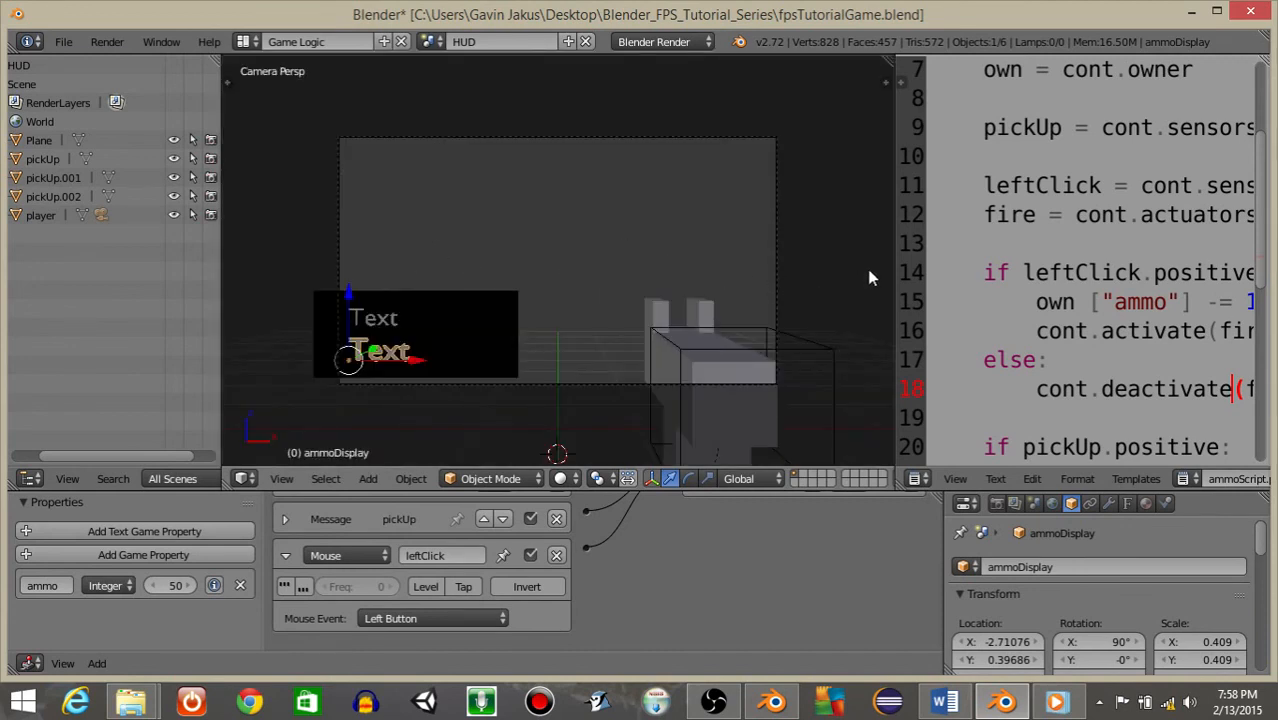
Step: Widen the script area, collapse the leftClick sensor and place the text cursor in the leftClick condition line
{"action": "left_click_drag", "start_coordinate": [897, 279], "coordinate": [706, 330]}
{"action": "left_click", "coordinate": [289, 555]}
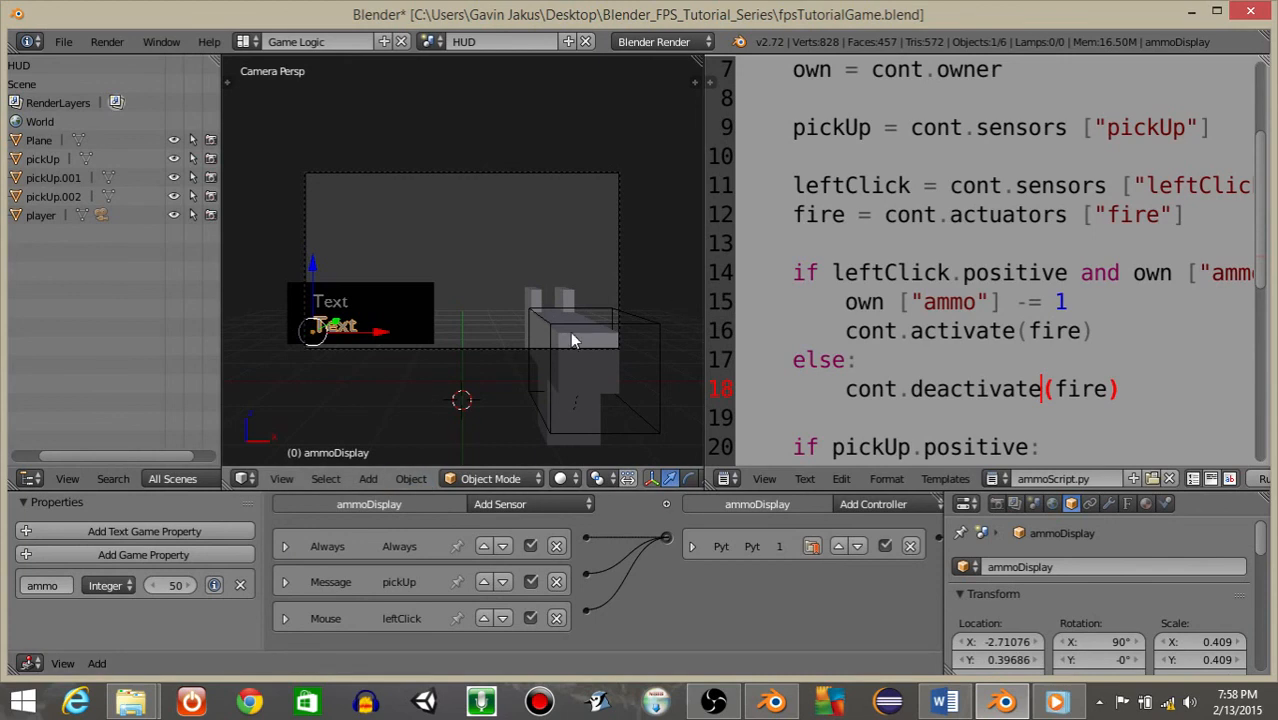
{"action": "left_click", "coordinate": [871, 272]}
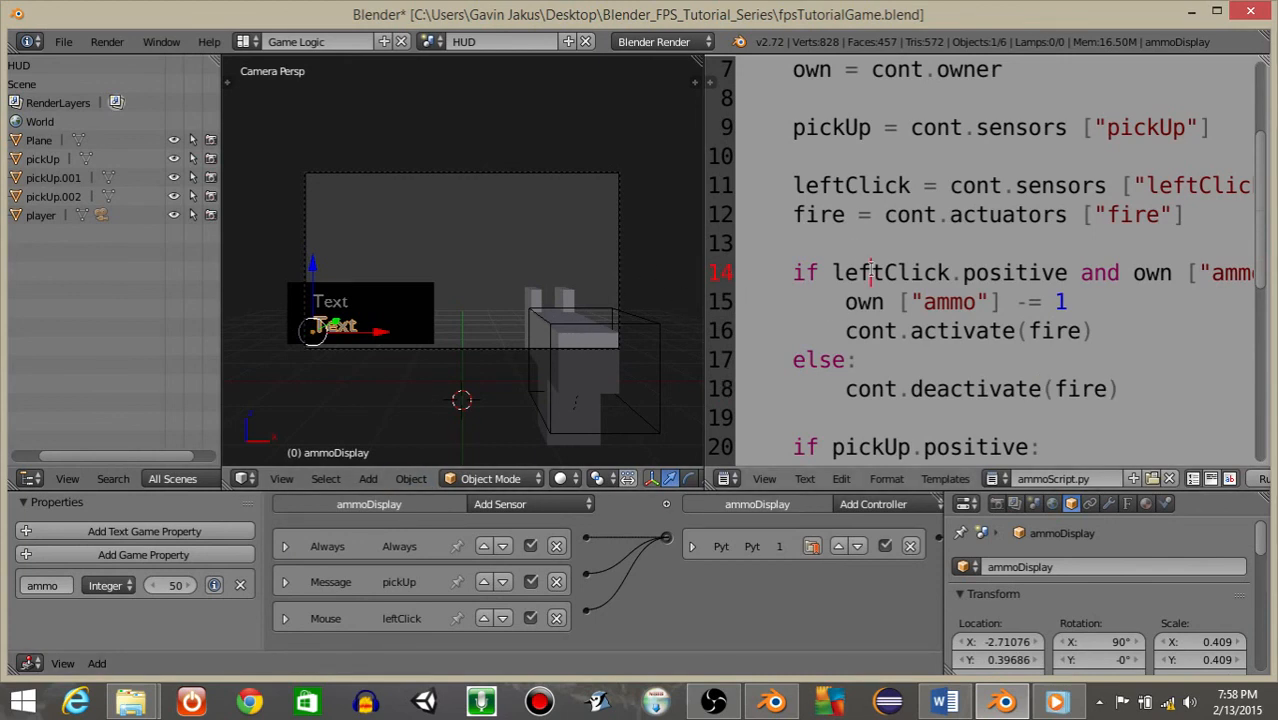